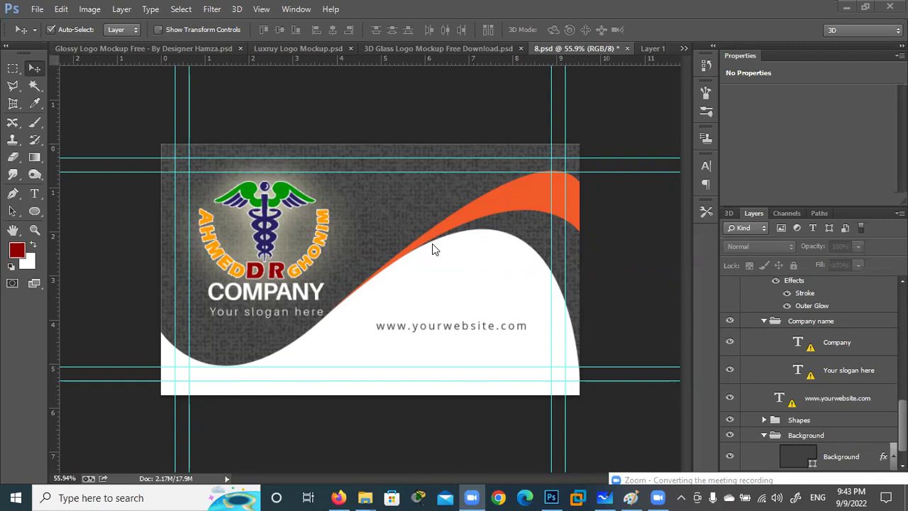
Step: Close 8.psd without saving, then close Layer 1.psb
click(627, 49)
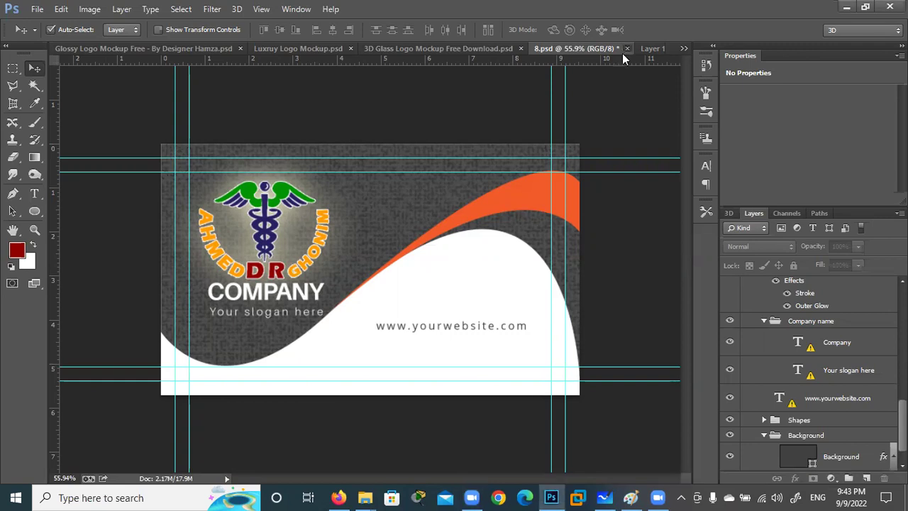
click(462, 196)
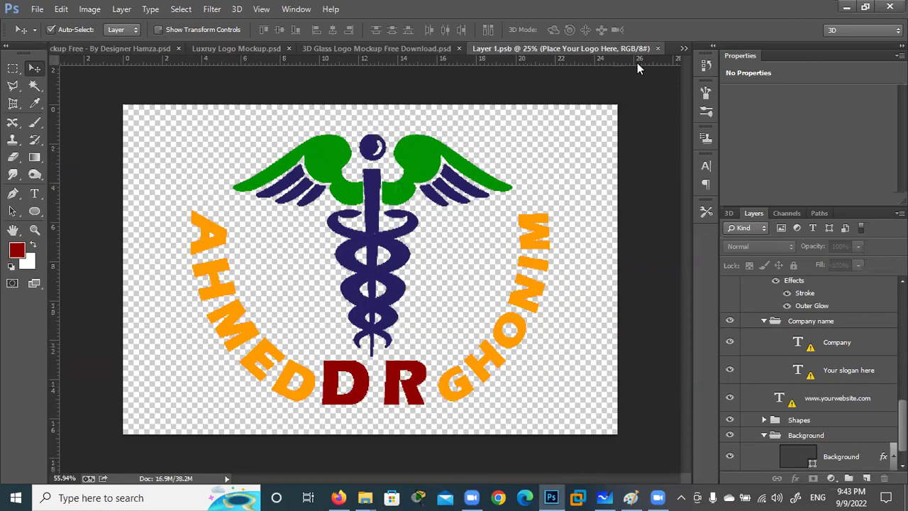
click(657, 49)
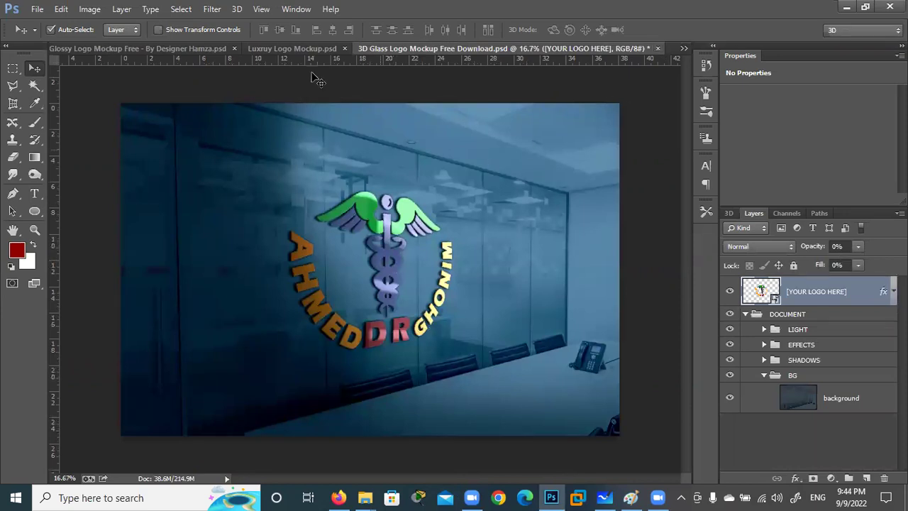
Step: Bring the Glossy Logo Mockup document forward and start File > Save As
click(301, 49)
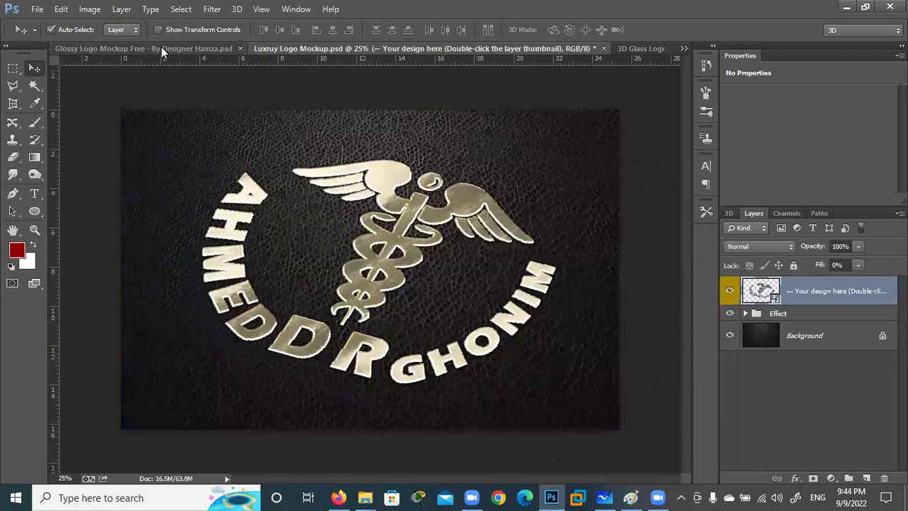
click(161, 48)
click(36, 10)
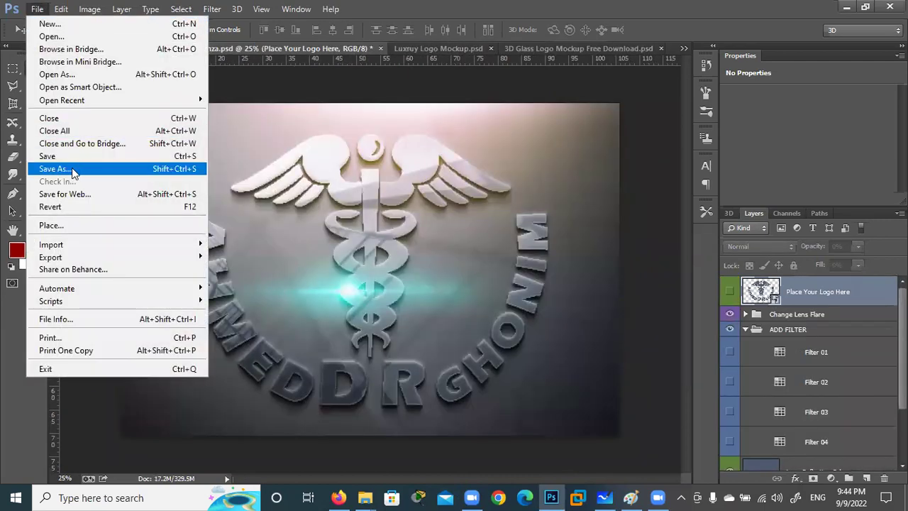
Step: Save the glossy mockup as a PSD replacing the existing file, then switch to the Luxury mockup
click(95, 170)
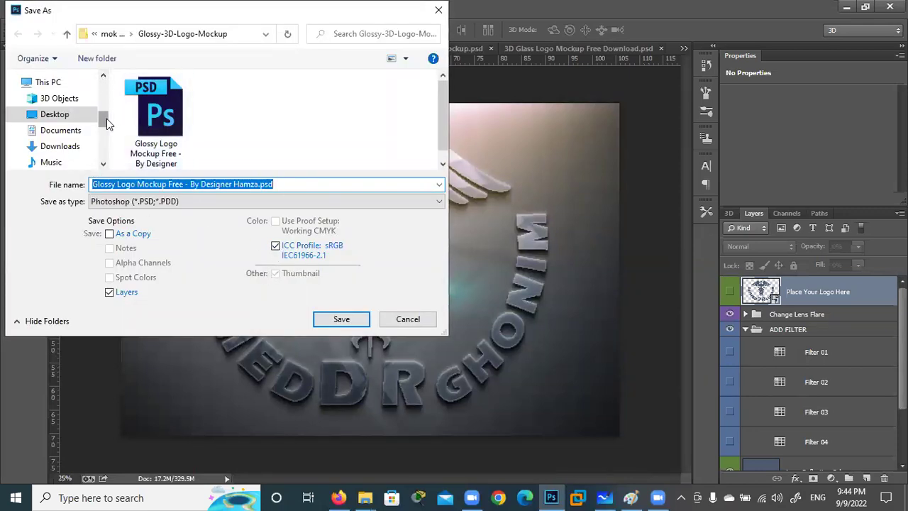
scroll(107, 123, up, 2)
scroll(107, 124, up, 2)
scroll(110, 140, down, 5)
scroll(110, 139, down, 3)
click(344, 319)
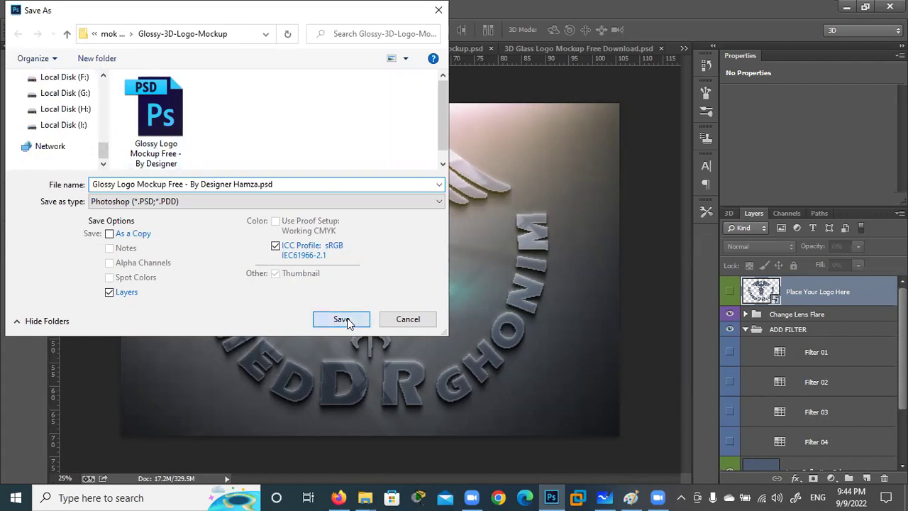
click(511, 252)
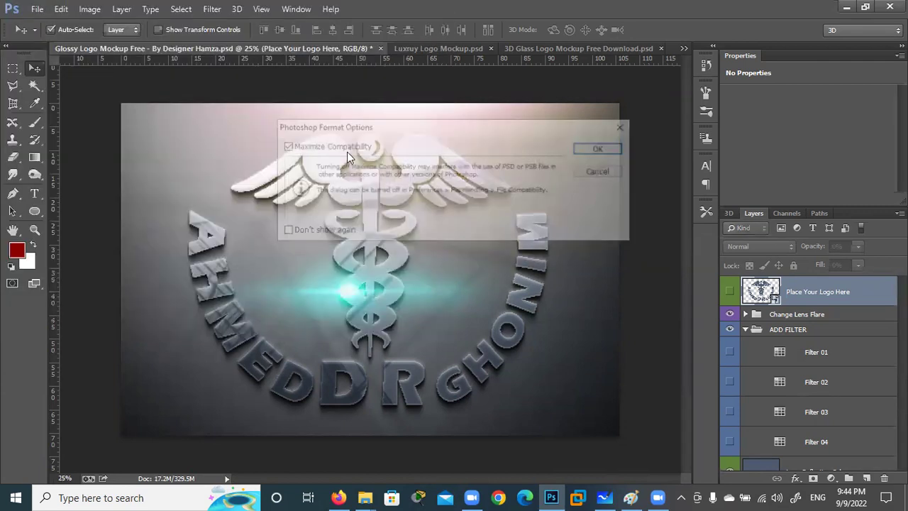
click(583, 150)
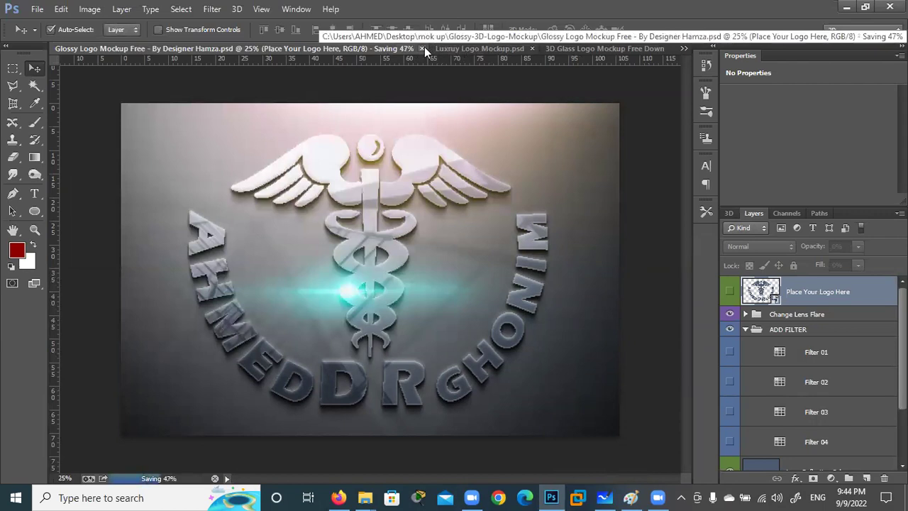
click(465, 49)
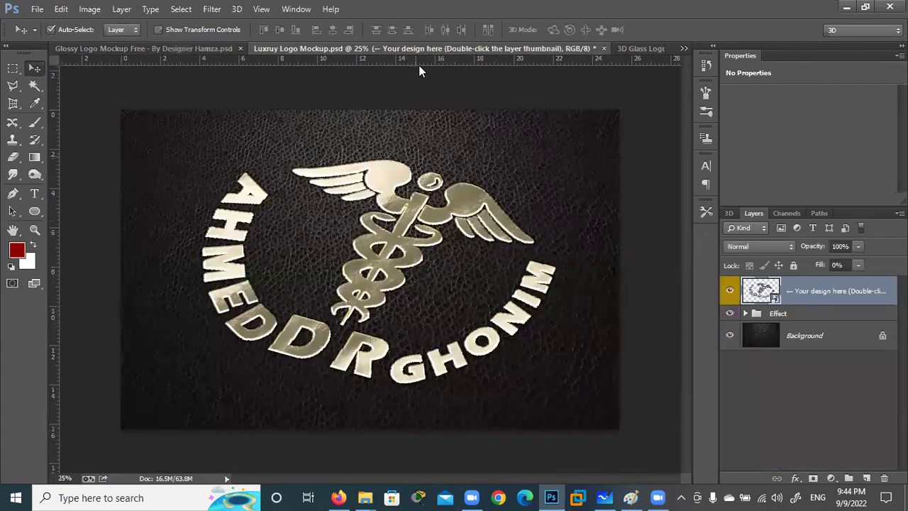
Step: Close the luxury and 3D glass mockups, answering their save prompts
click(603, 48)
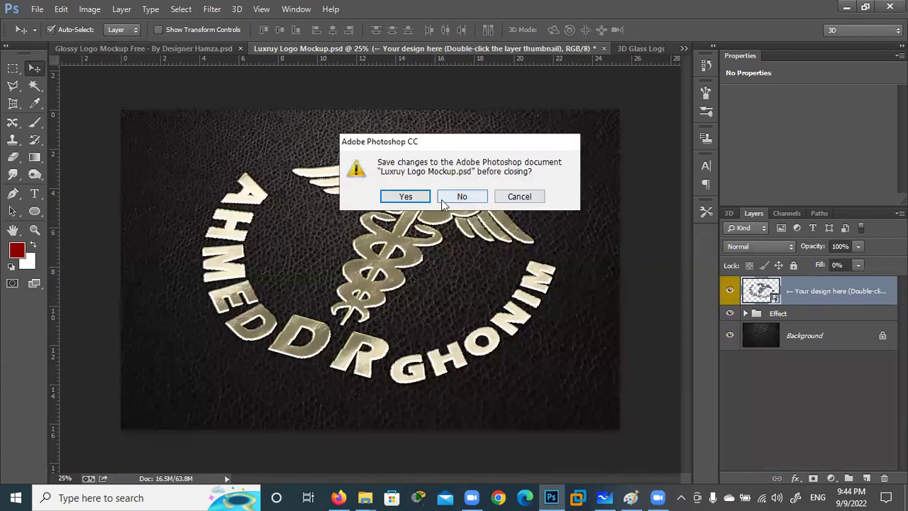
click(402, 197)
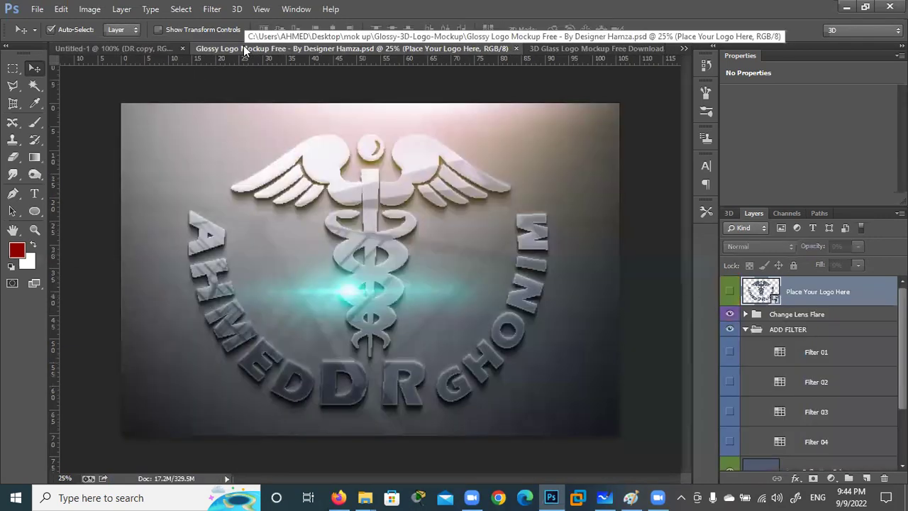
click(567, 48)
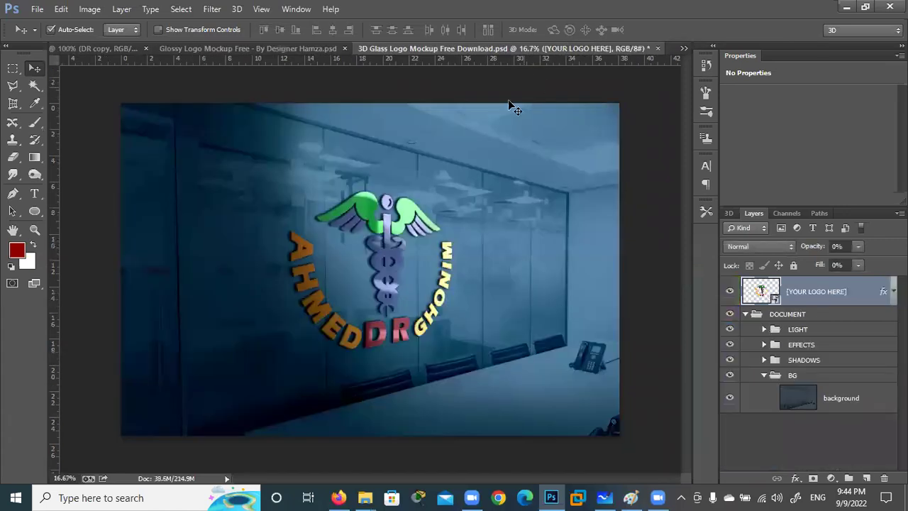
click(657, 49)
click(403, 197)
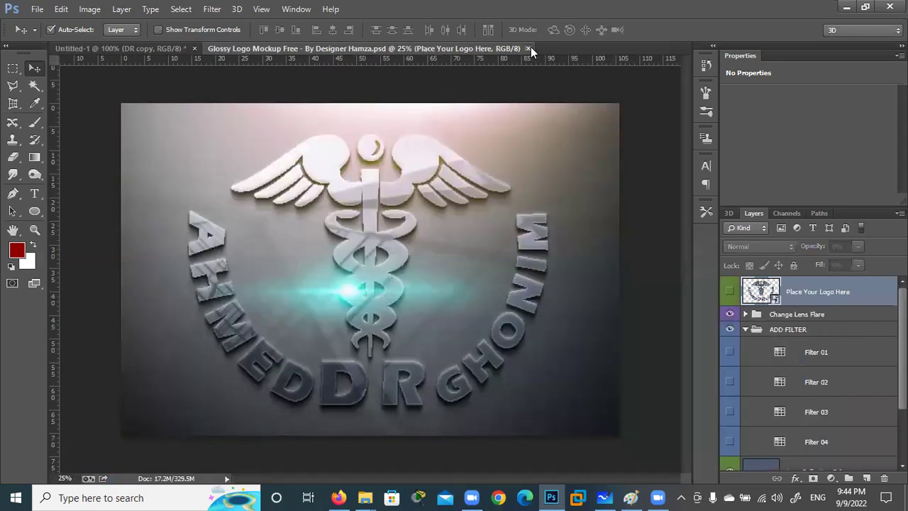
Step: Close the glossy mockup and discard the unsaved Untitled-1 logo document
click(527, 49)
click(194, 49)
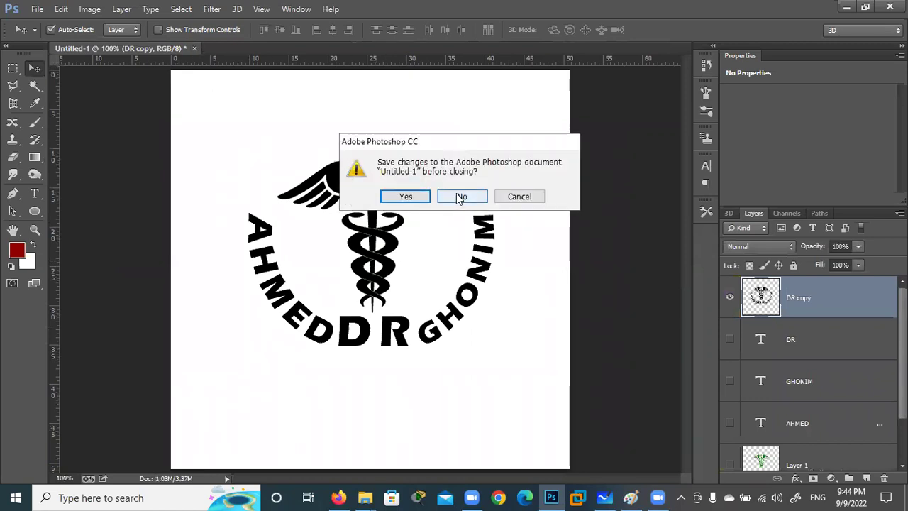
click(458, 199)
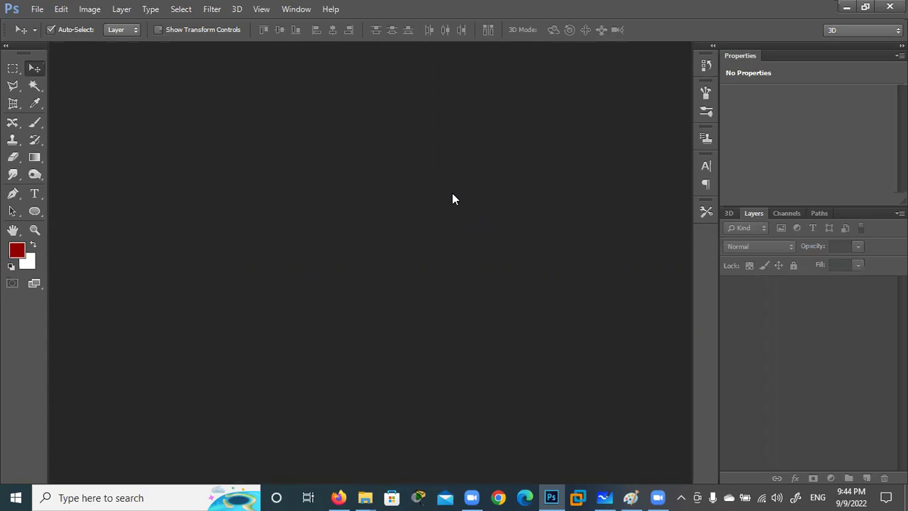
Step: Start a new blank document with its width set to 300 centimetres
click(37, 9)
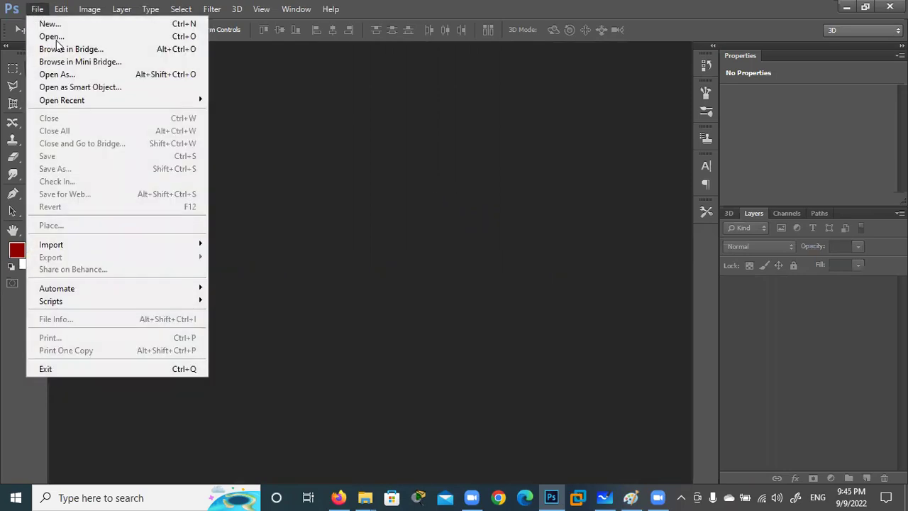
click(36, 24)
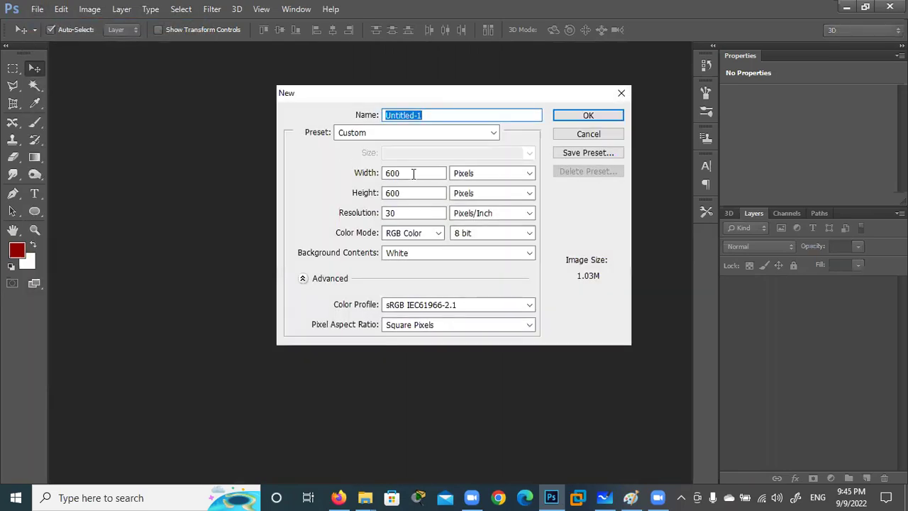
double_click(417, 173)
text(300)
key(Tab)
key(Tab)
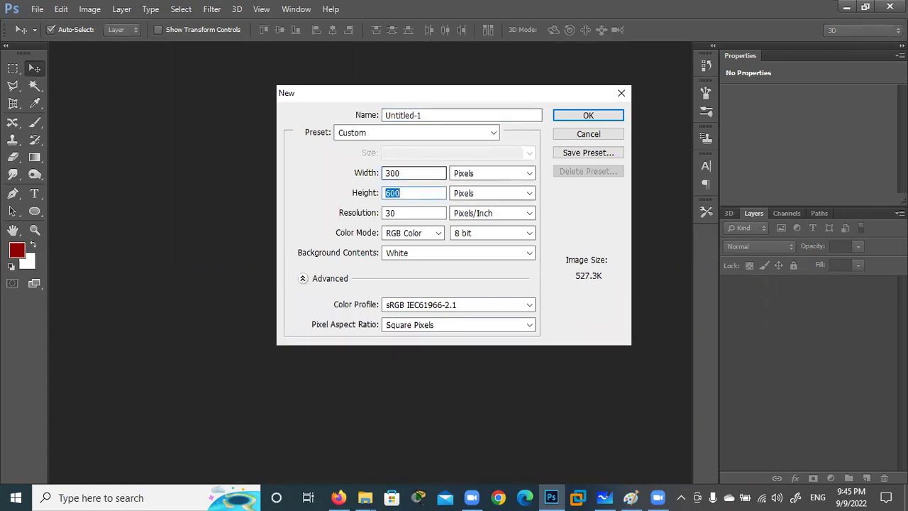
key(shift+Tab)
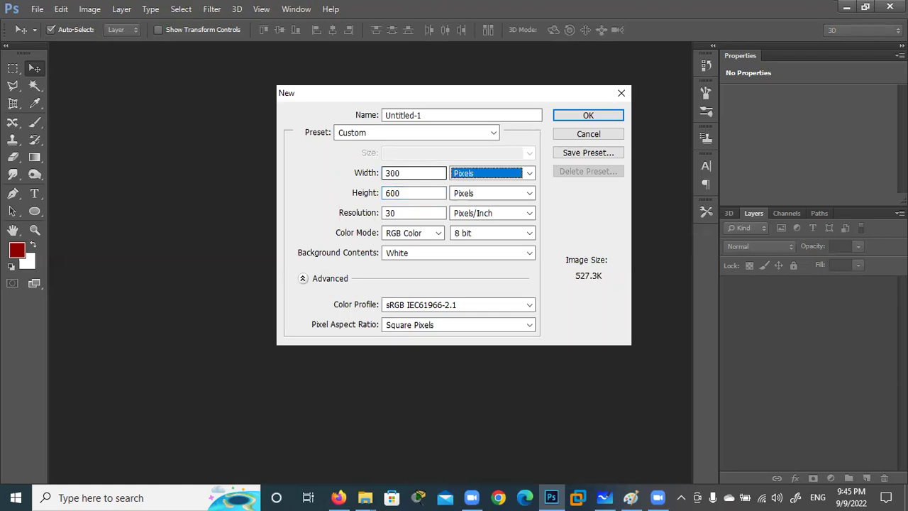
key(Down)
Step: Set height 140 cm and resolution 70 ppi, then create the CMYK document
key(Down)
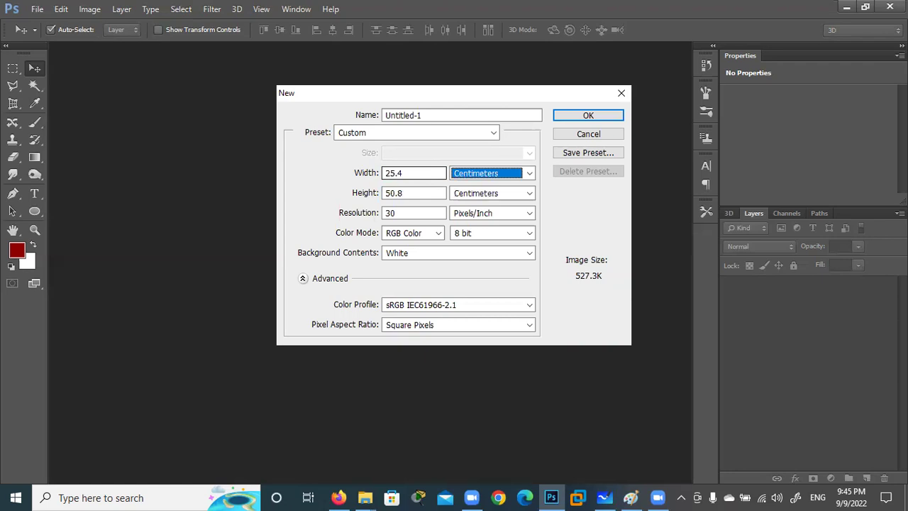
key(shift+Tab)
text(300)
key(Tab)
key(Tab)
text(140)
key(Tab)
key(Tab)
key(Tab)
key(shift+Tab)
text(70)
key(Tab)
key(Tab)
key(Down)
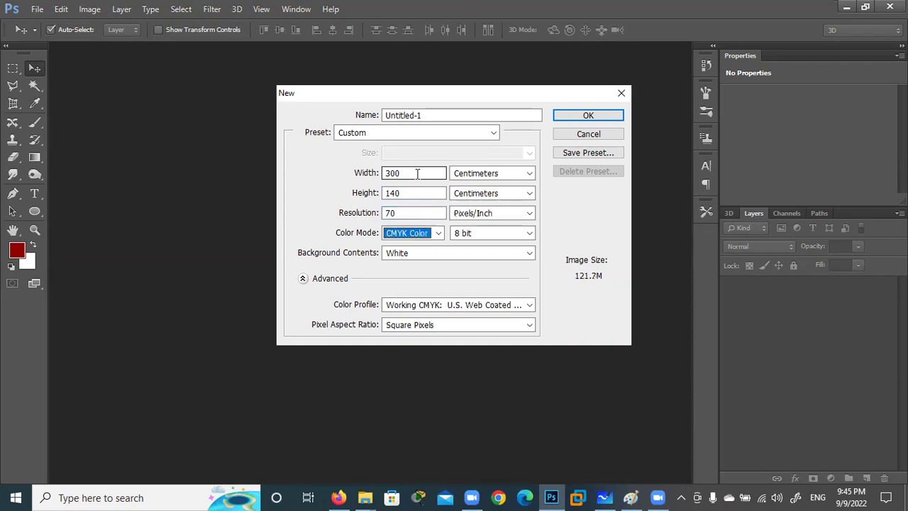
key(Return)
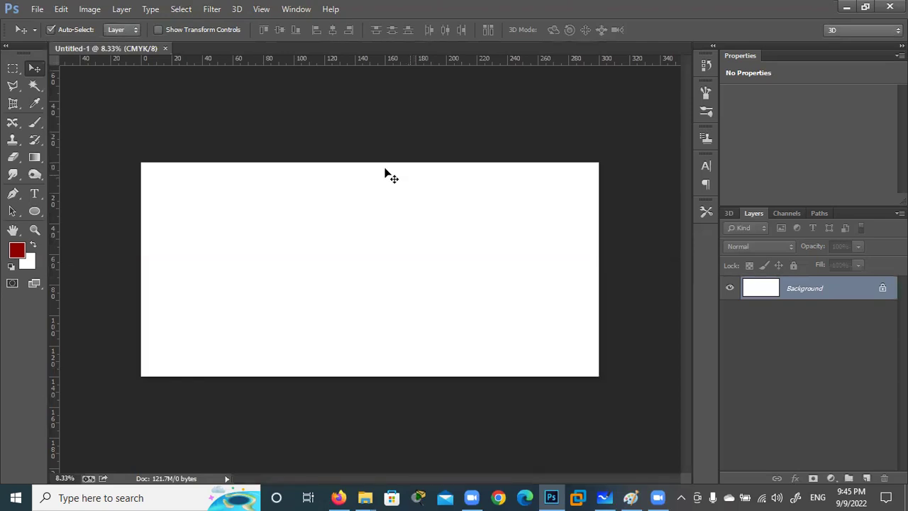
Step: Resize the image in centimetres with proportions unlinked, changing the height to 130 cm
click(89, 9)
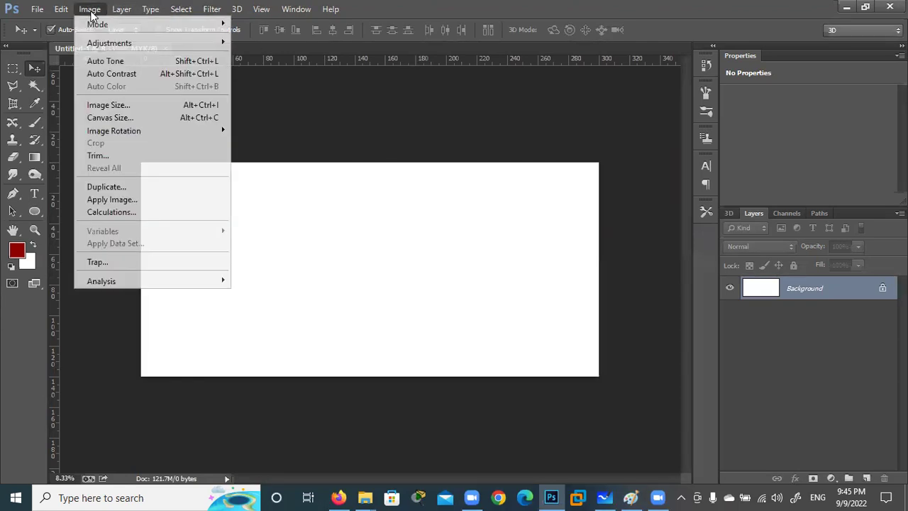
click(118, 105)
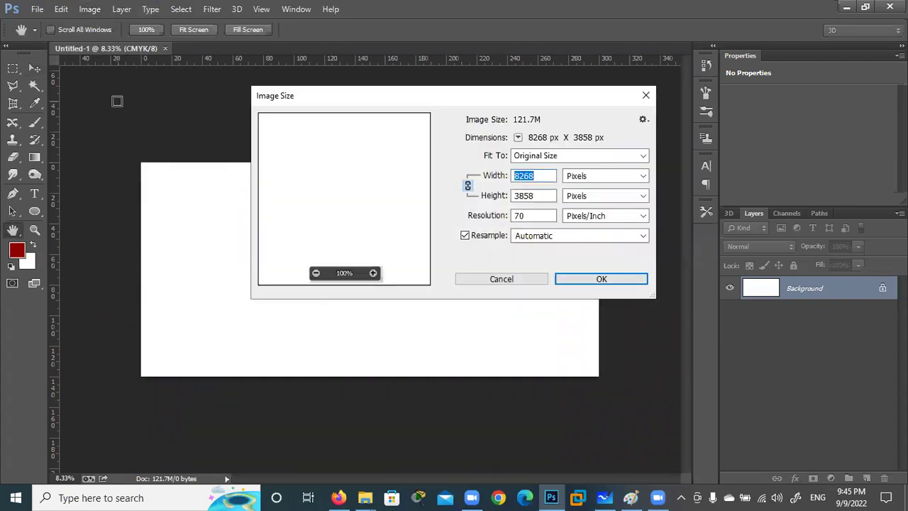
click(598, 177)
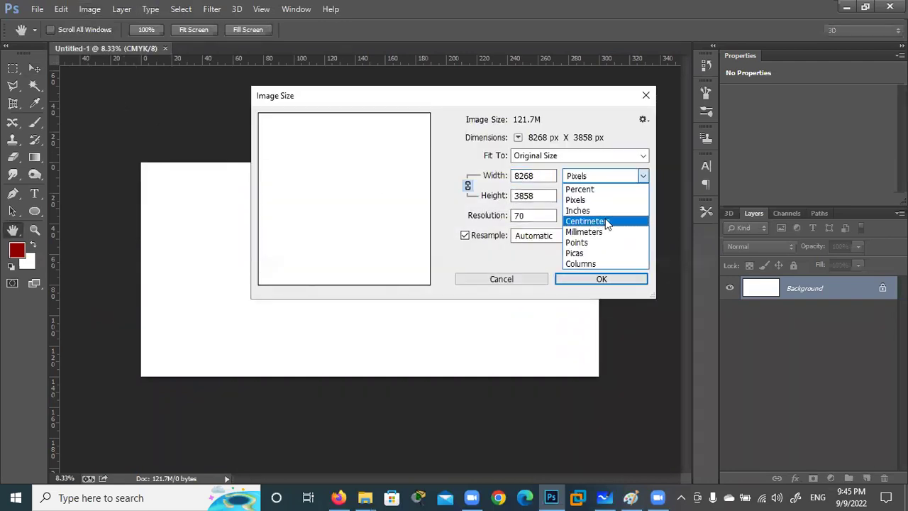
click(593, 222)
click(467, 186)
key(Tab)
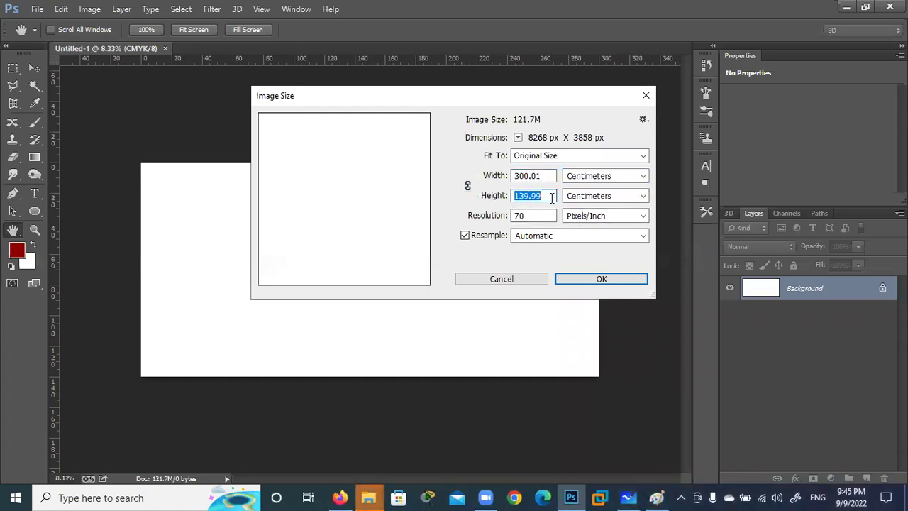
text(130)
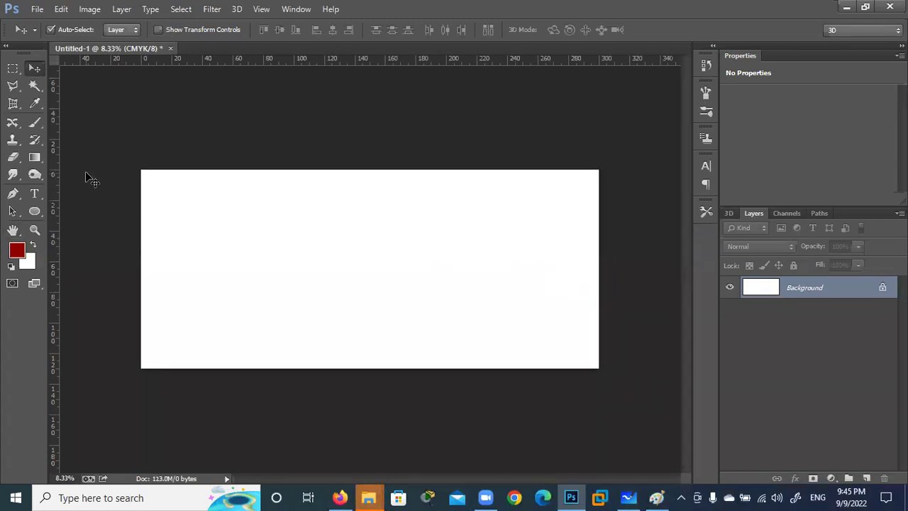
Step: Place vertical guides near the left and right edges and horizontal guides near top and bottom
drag(56, 192, 148, 200)
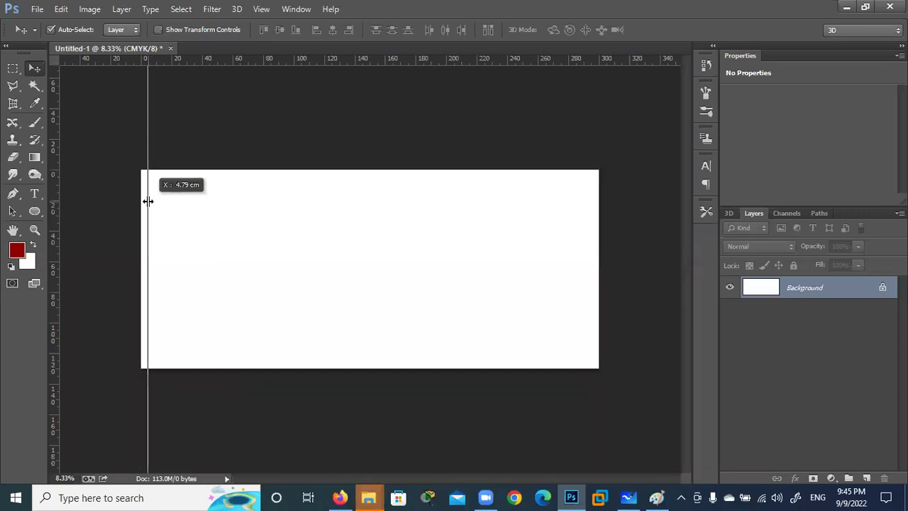
drag(149, 201, 148, 201)
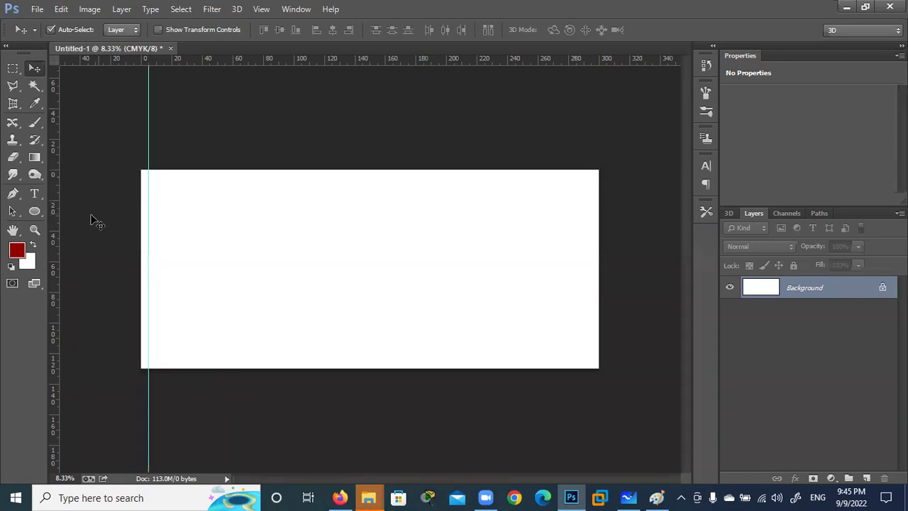
drag(52, 244, 588, 253)
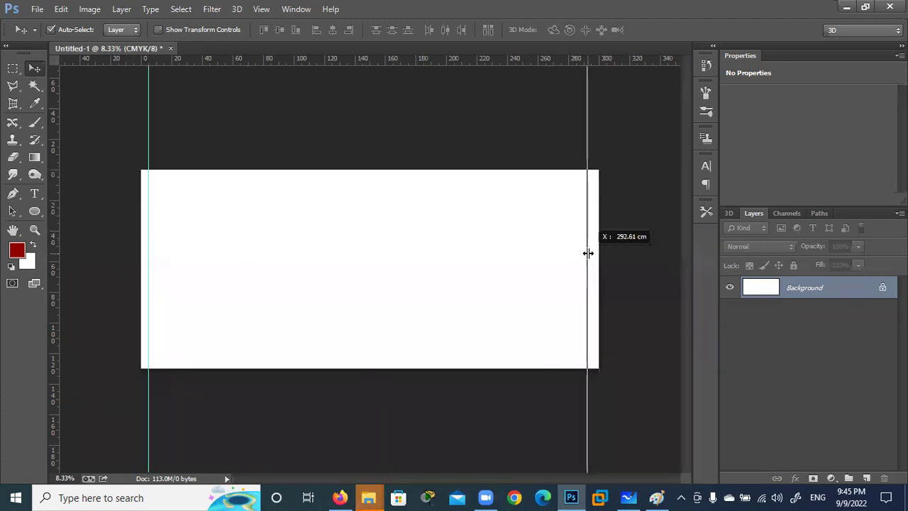
drag(588, 252, 591, 254)
drag(446, 59, 448, 177)
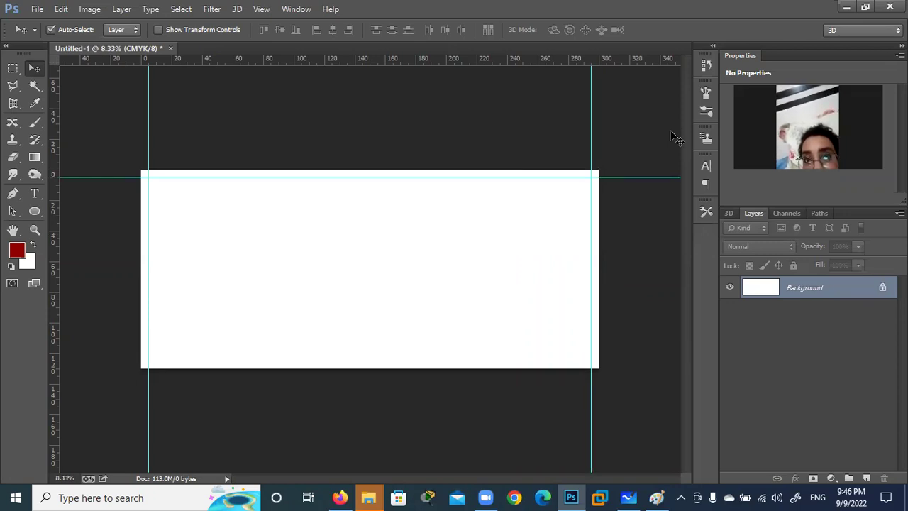
drag(433, 64, 440, 361)
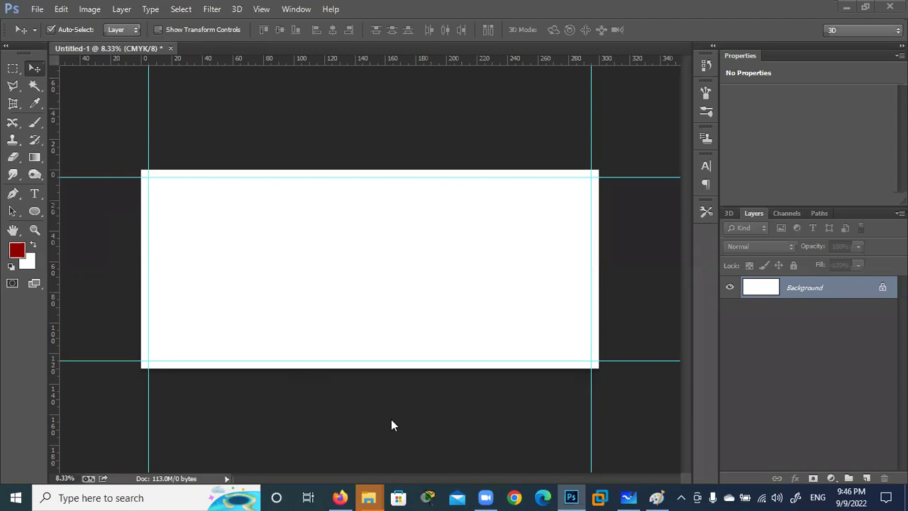
Step: Open Google in Chrome and run an Arabic search for towers pictures (Kuwait towers)
click(515, 497)
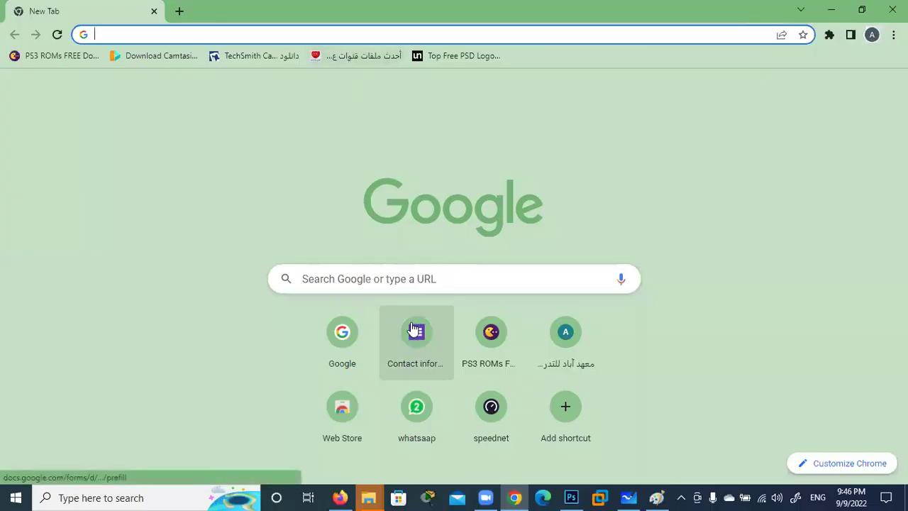
click(344, 335)
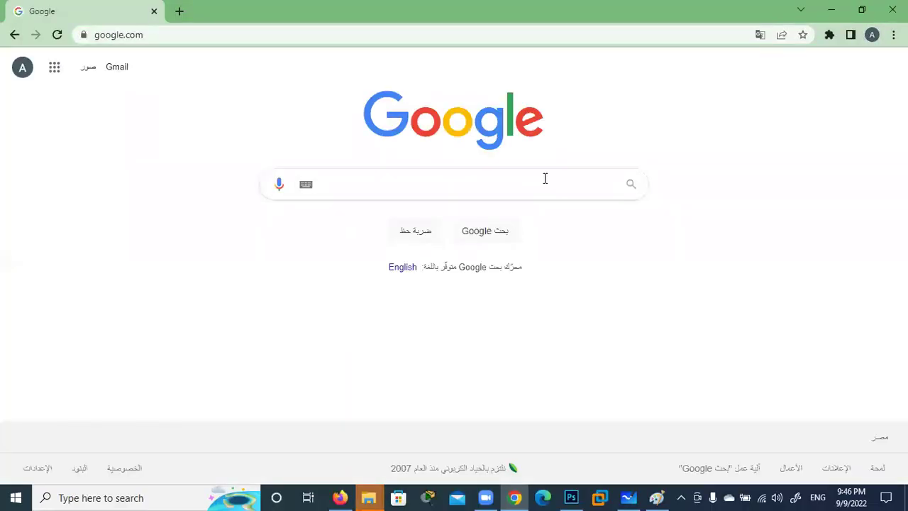
text(w,vm)
key(BackSpace)
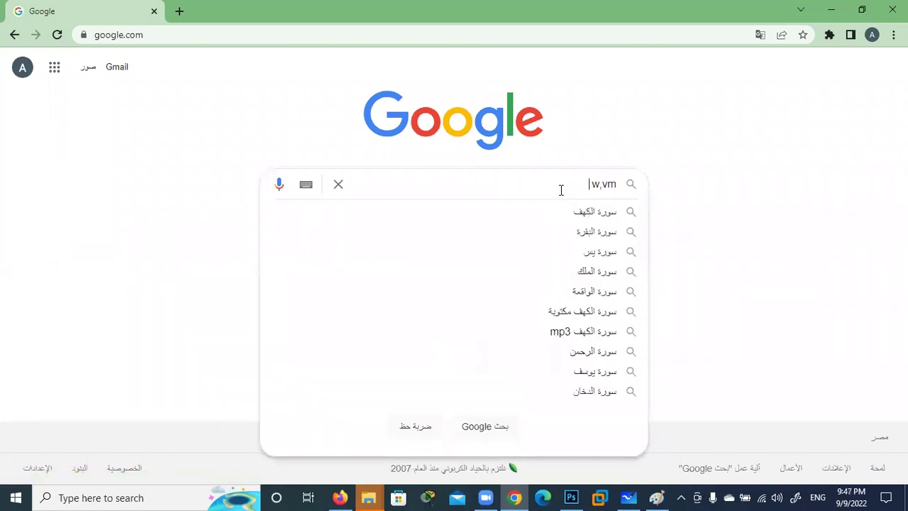
key(BackSpace)
key(BackSpace)
key(BackSpace)
key(alt+shift)
text(سو)
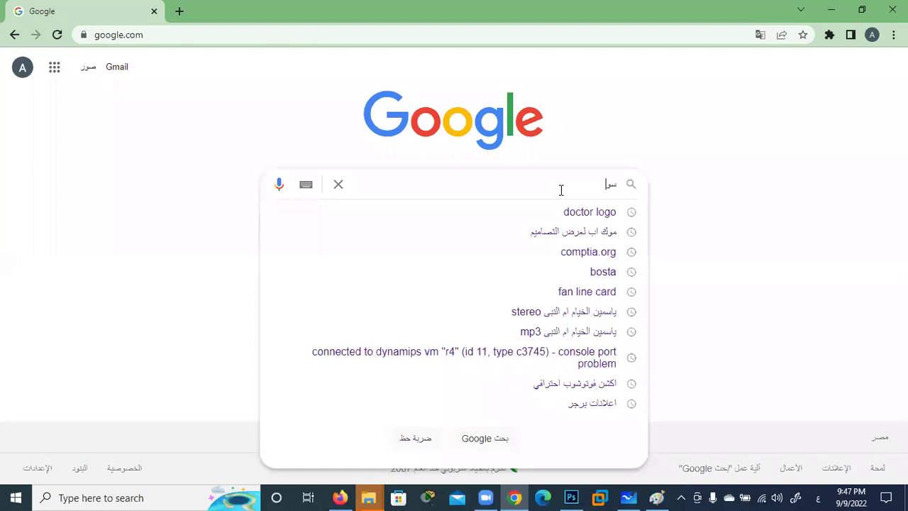
text(رة ابراج)
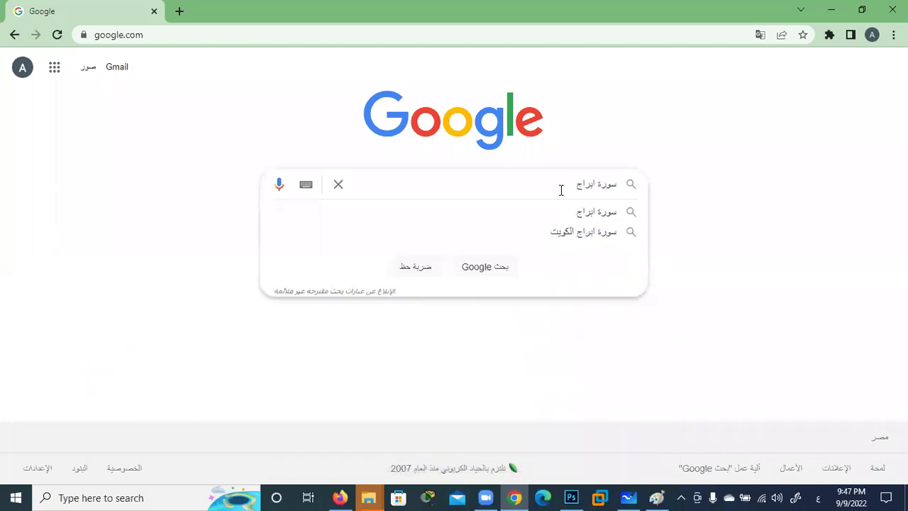
key(Down)
key(Down)
key(Return)
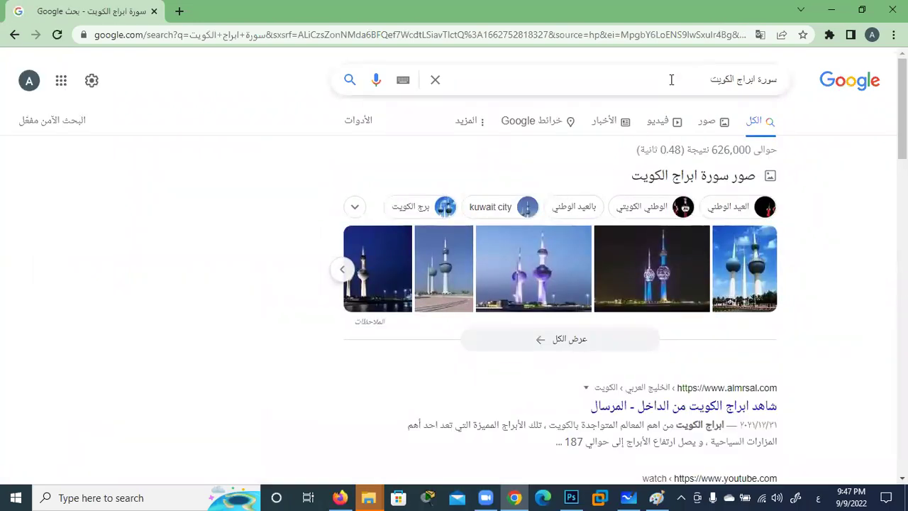
Step: Change the query to 'سورة مدن' (city pictures) and show image results
triple_click(693, 79)
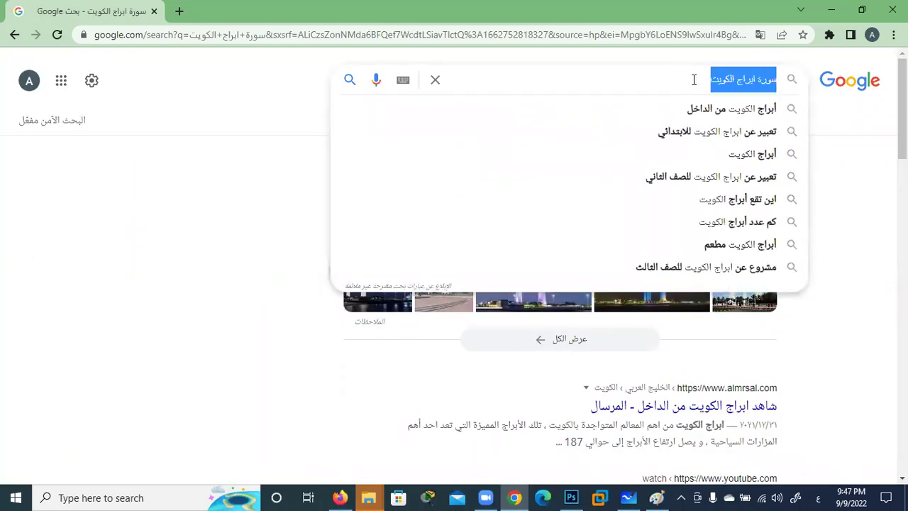
text(سورة )
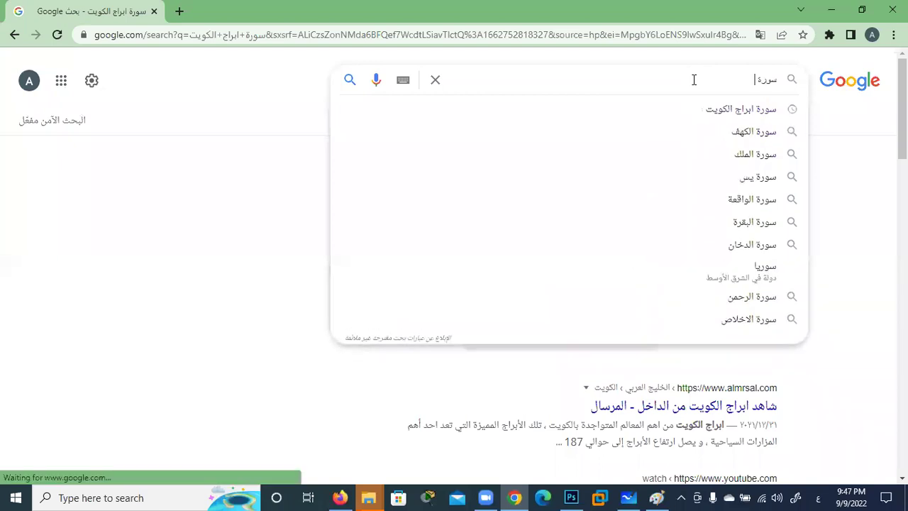
text(ر)
key(BackSpace)
text(د)
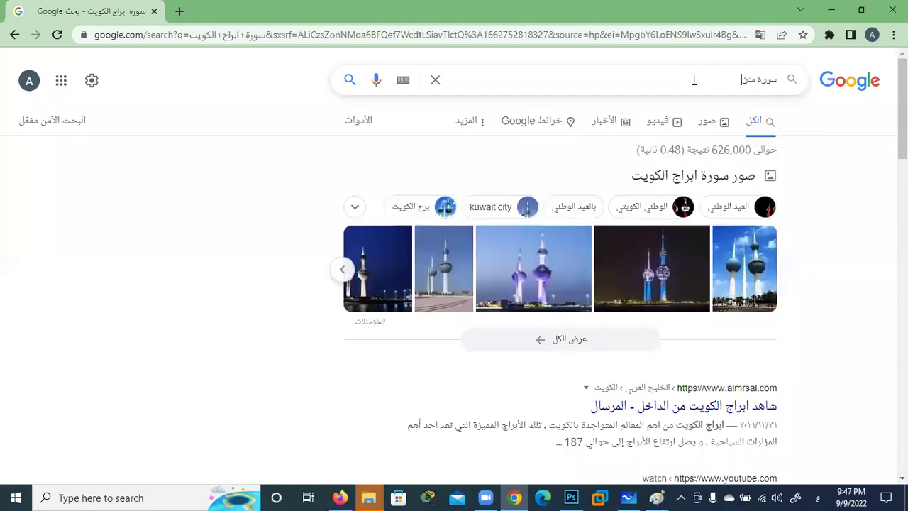
text(ن)
key(Return)
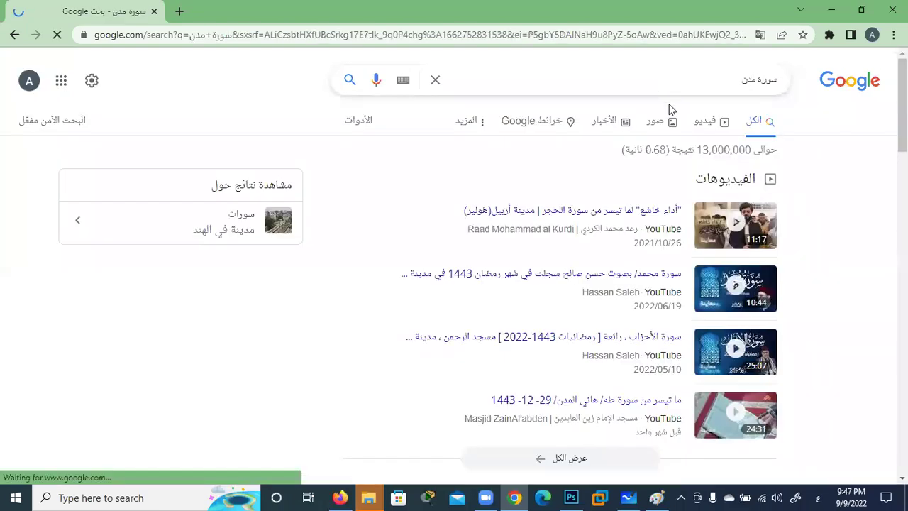
click(654, 125)
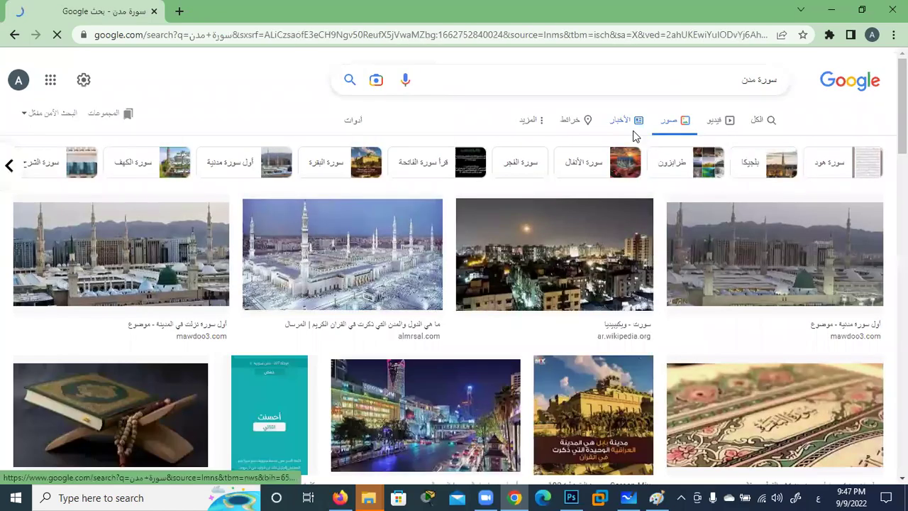
Step: Replace the query with 'مدينة نيو' and run the New York city suggestion
scroll(633, 137, down, 2)
scroll(633, 137, down, 5)
scroll(634, 137, up, 3)
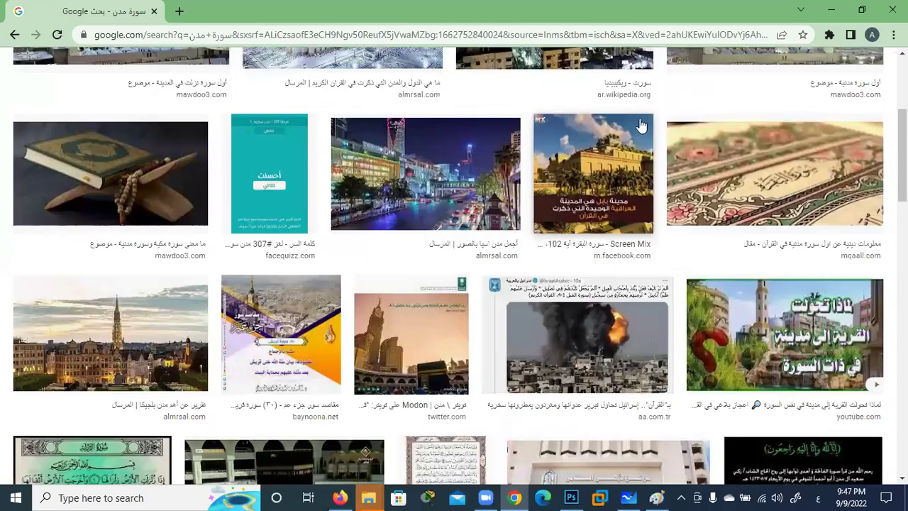
scroll(718, 71, up, 4)
double_click(718, 71)
triple_click(718, 71)
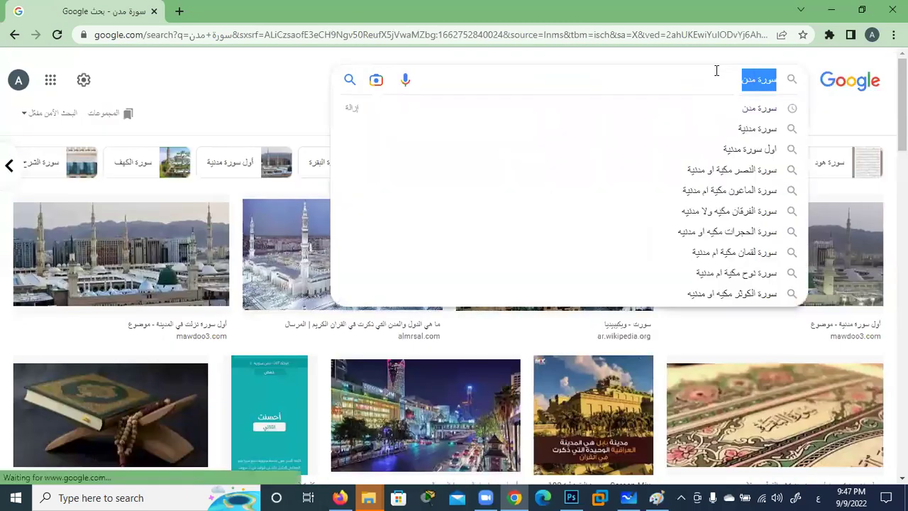
text(مدينة ني)
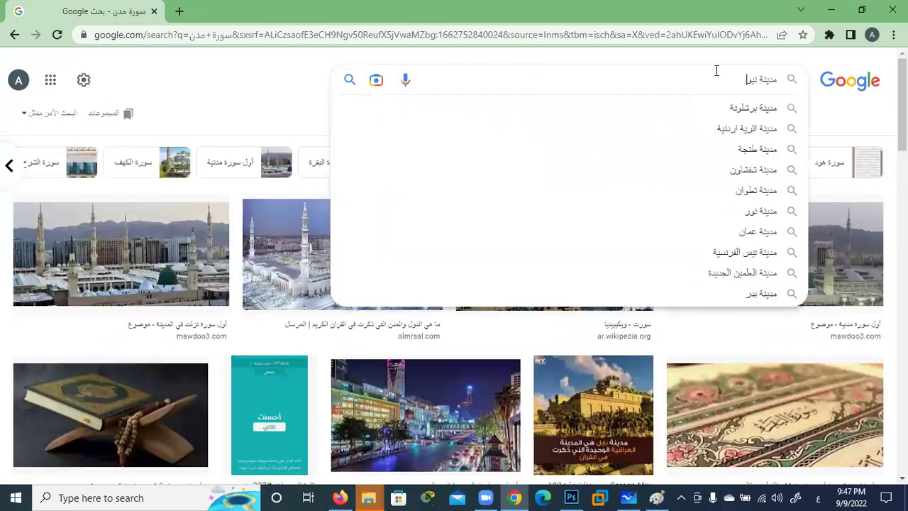
text(و)
key(Down)
key(Down)
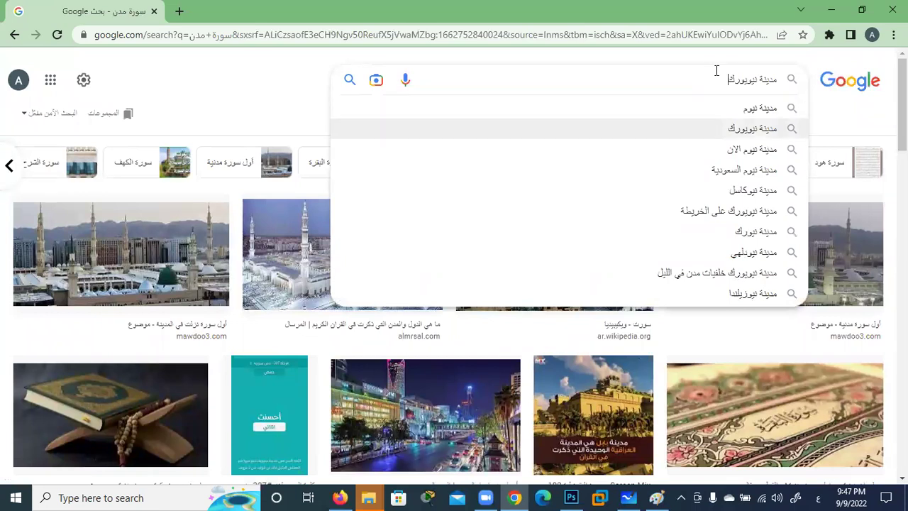
key(Return)
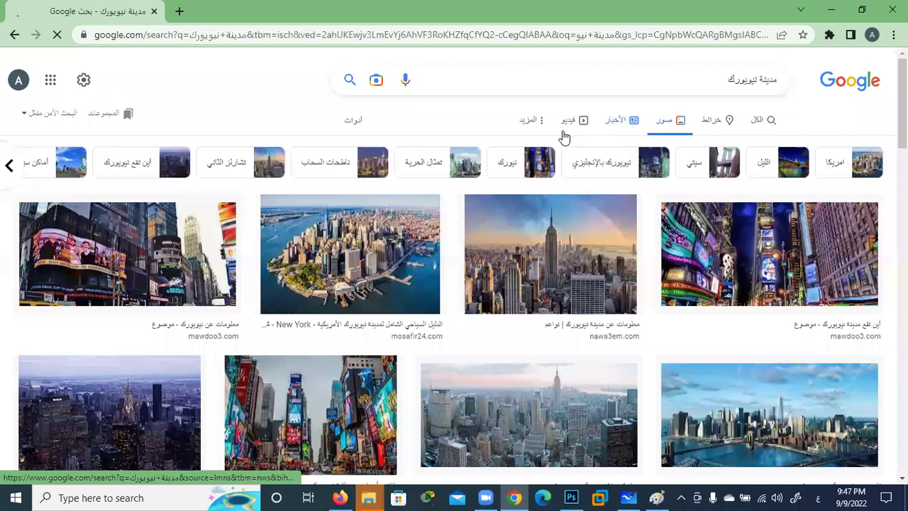
Step: Scroll the New York results and preview night skylines, ending on the colourful purple one
scroll(564, 135, down, 4)
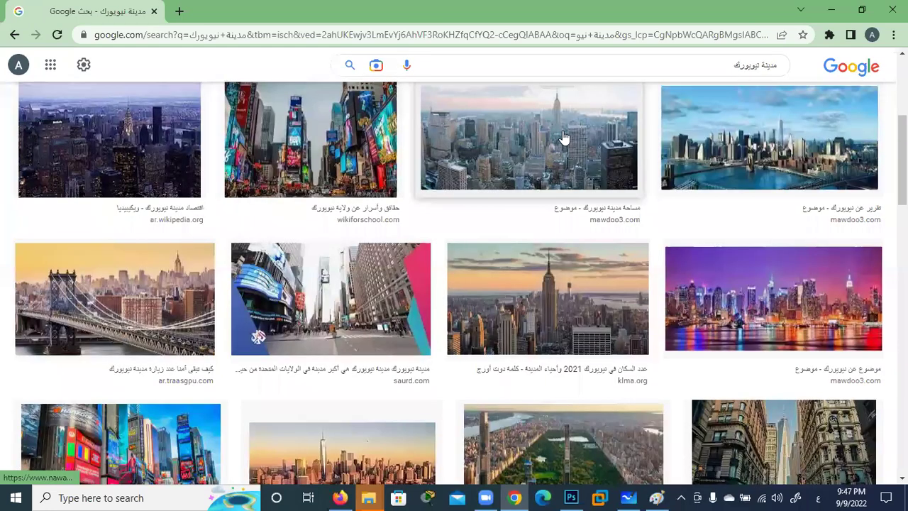
scroll(564, 137, down, 3)
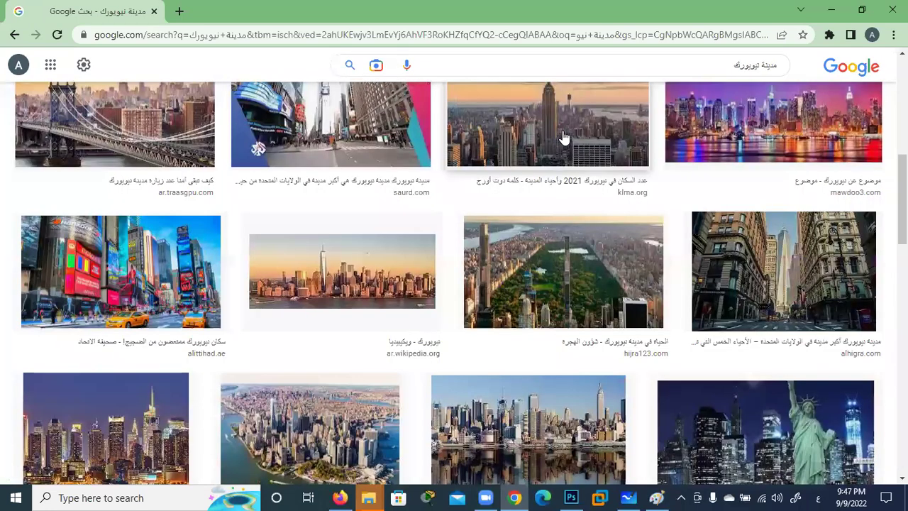
scroll(564, 137, down, 3)
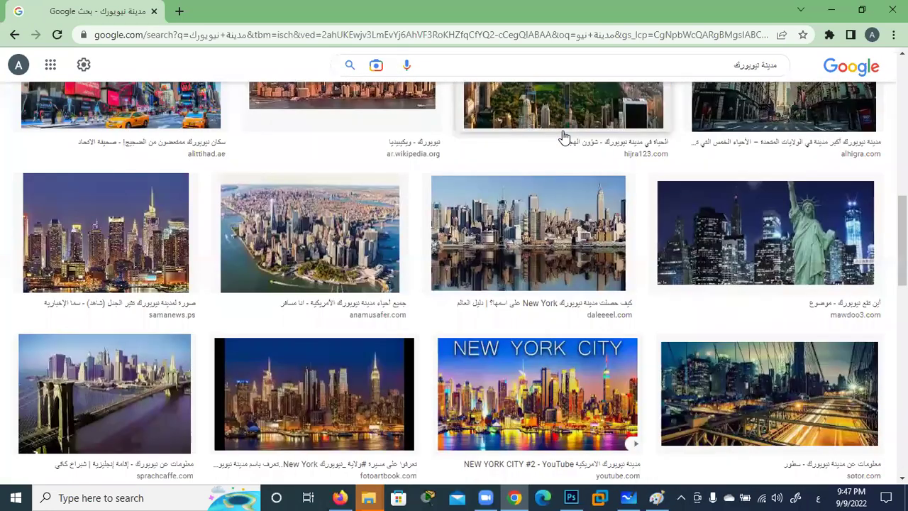
click(138, 260)
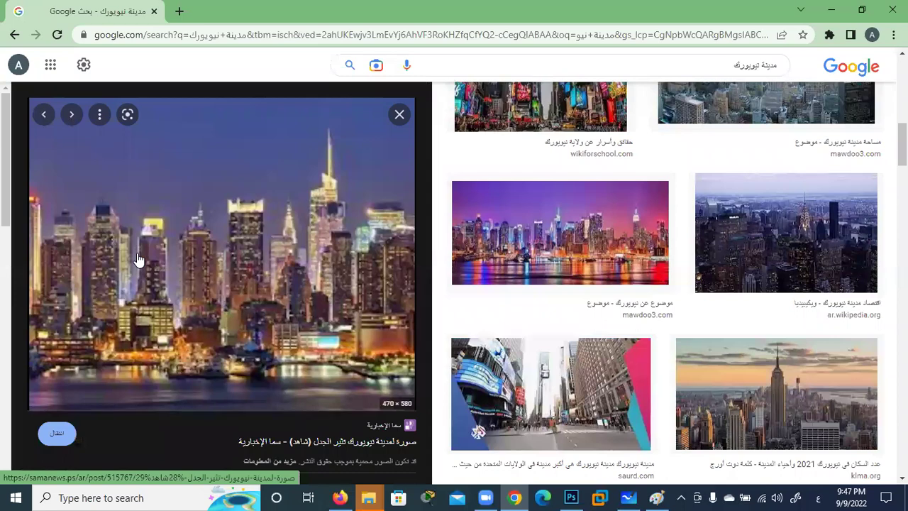
click(545, 242)
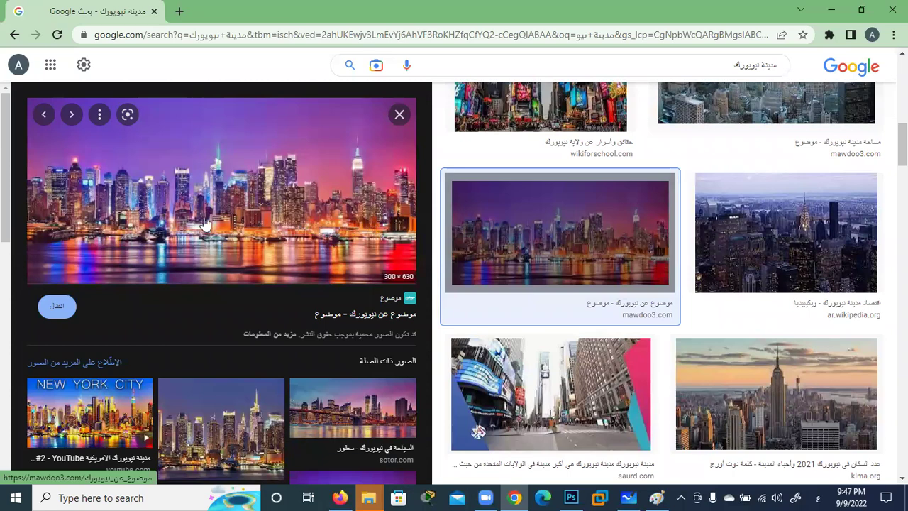
scroll(204, 224, up, 3)
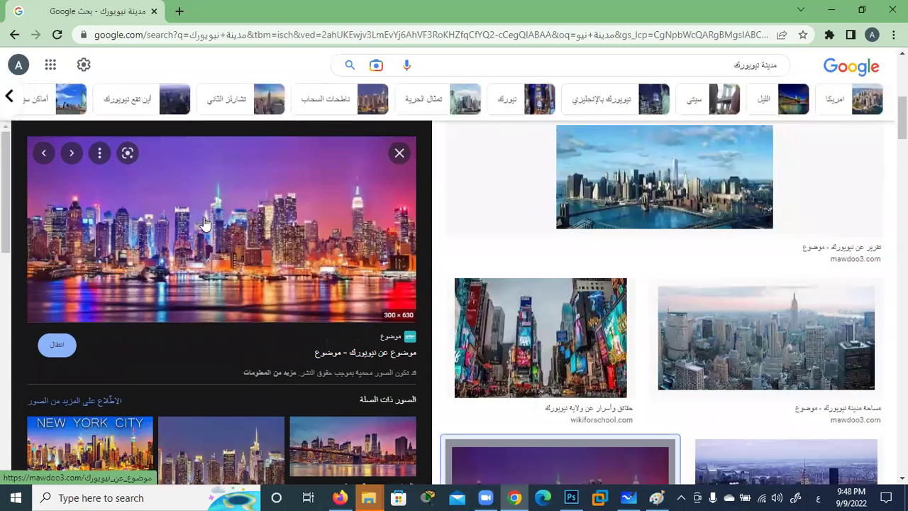
Step: Save the colourful night skyline image to the Desktop with 'Save image as...'
right_click(238, 204)
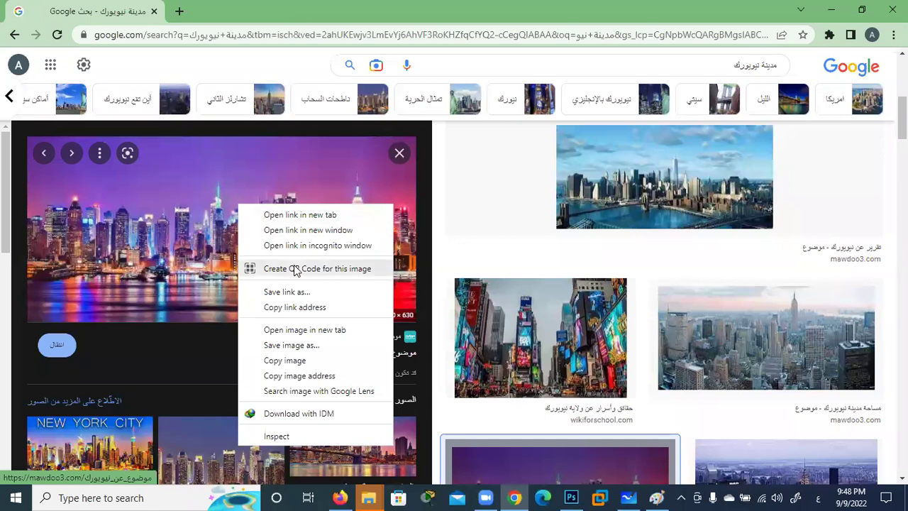
click(316, 346)
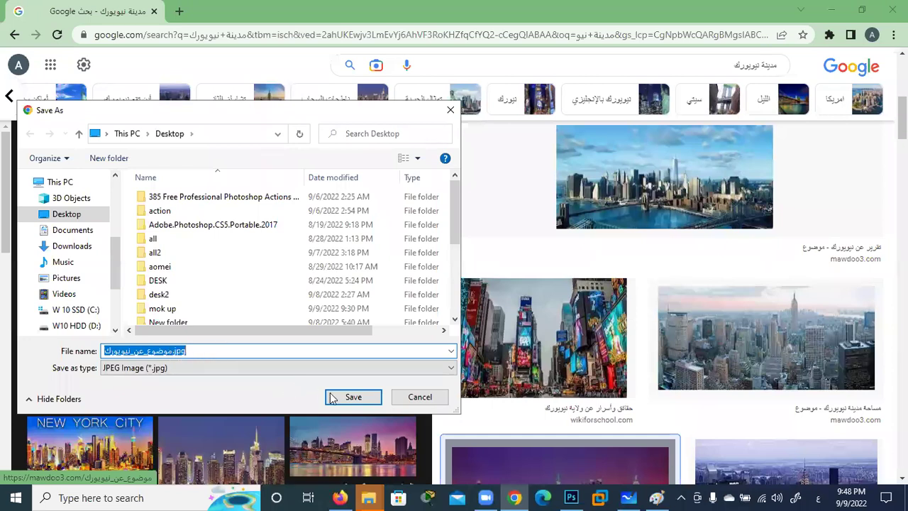
click(353, 396)
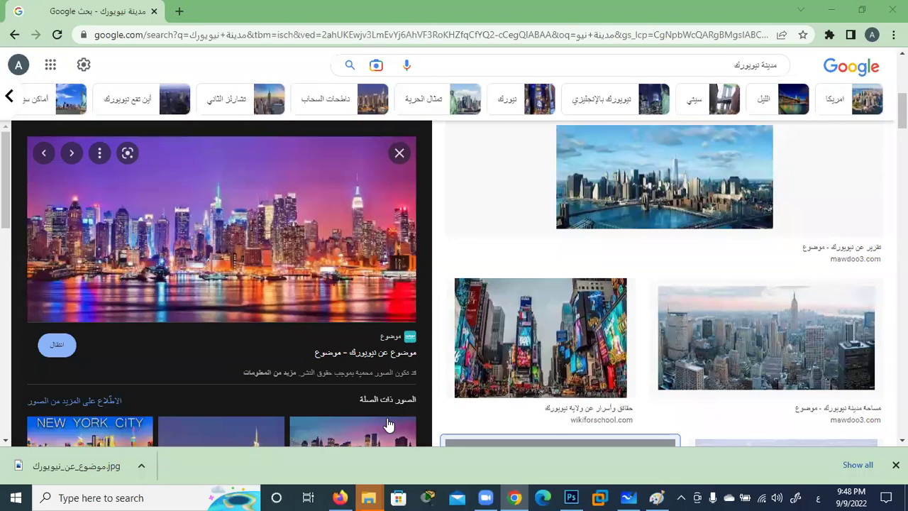
scroll(293, 263, down, 1)
Step: Browse the related images and preview the lit skyscrapers night photo
scroll(294, 263, down, 2)
scroll(295, 266, down, 1)
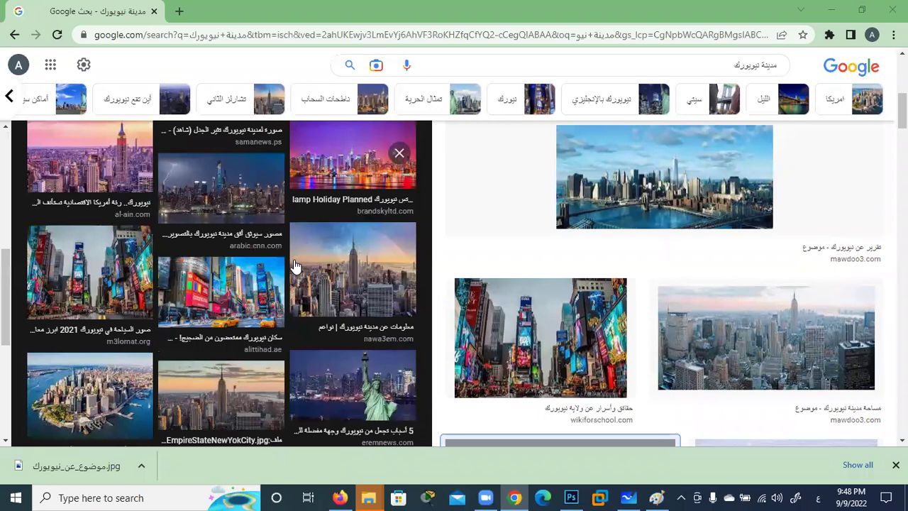
scroll(295, 265, down, 1)
scroll(296, 265, down, 4)
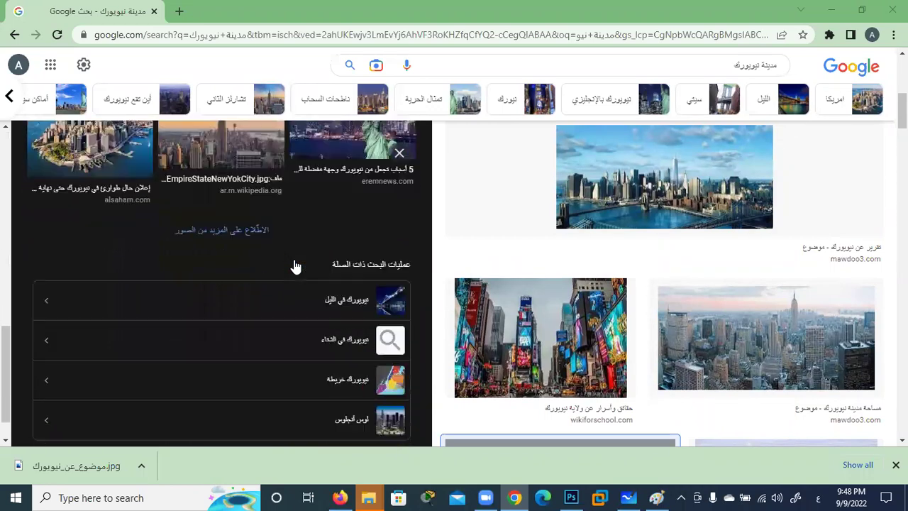
scroll(295, 265, up, 3)
scroll(295, 265, up, 3)
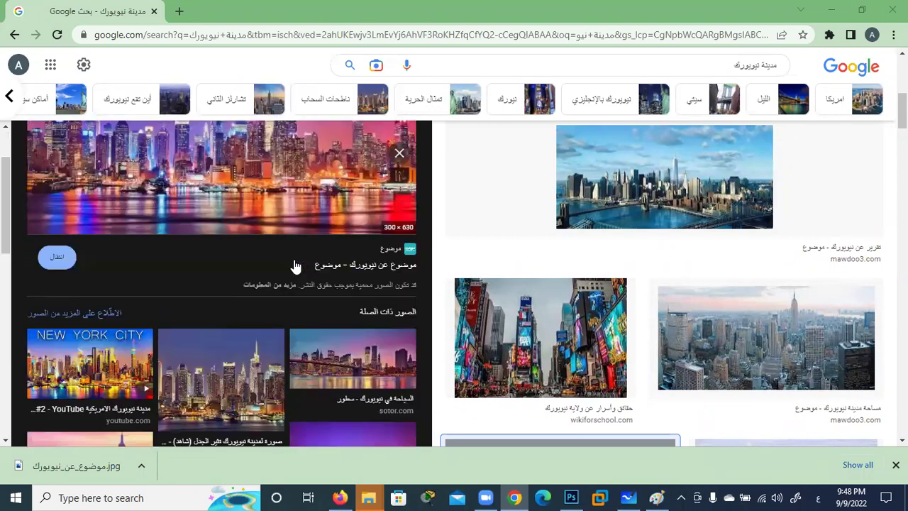
scroll(295, 266, up, 1)
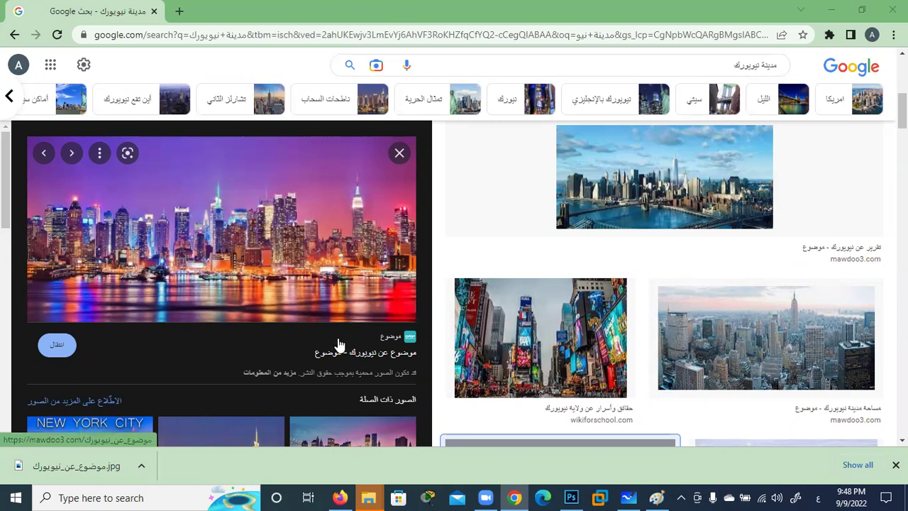
scroll(298, 293, down, 1)
scroll(298, 293, down, 4)
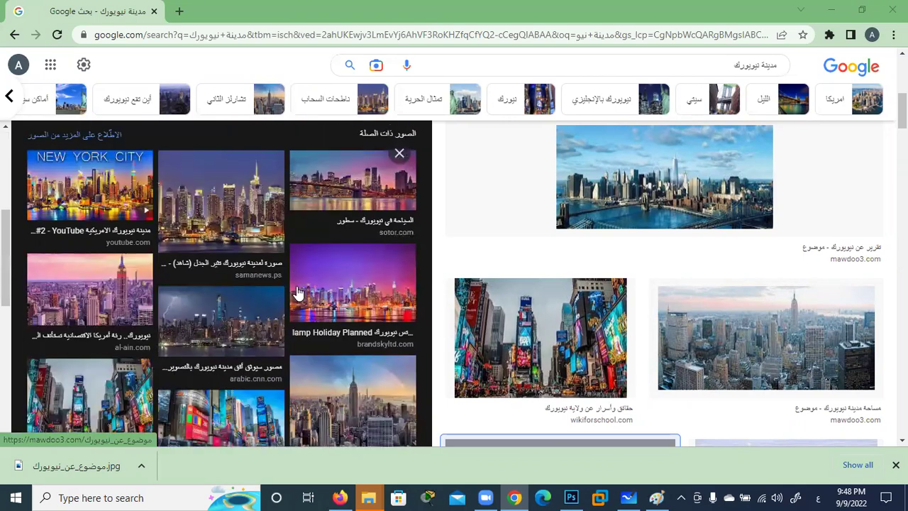
scroll(298, 293, down, 1)
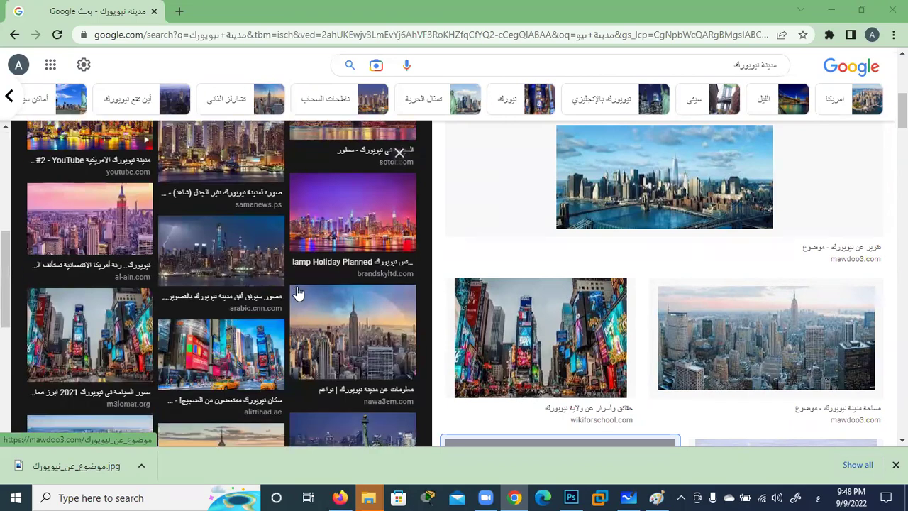
scroll(297, 293, down, 3)
scroll(298, 292, up, 3)
scroll(298, 293, up, 1)
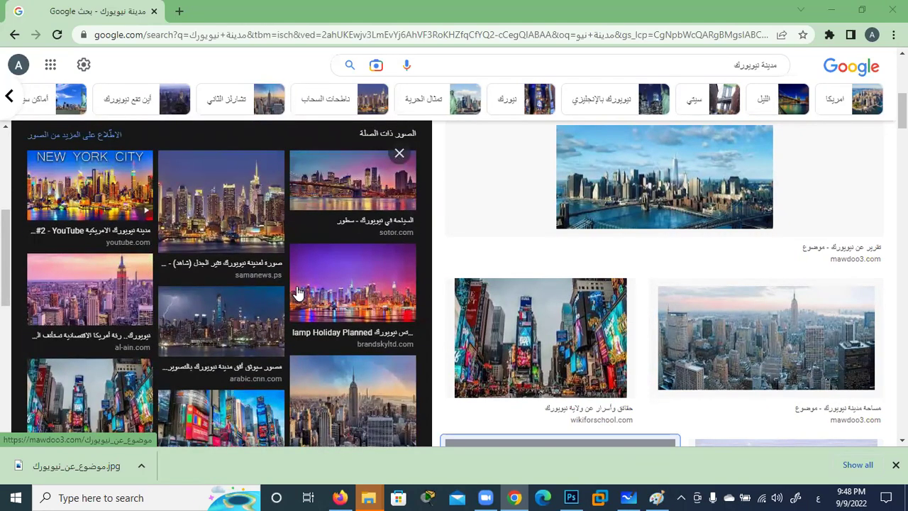
click(230, 211)
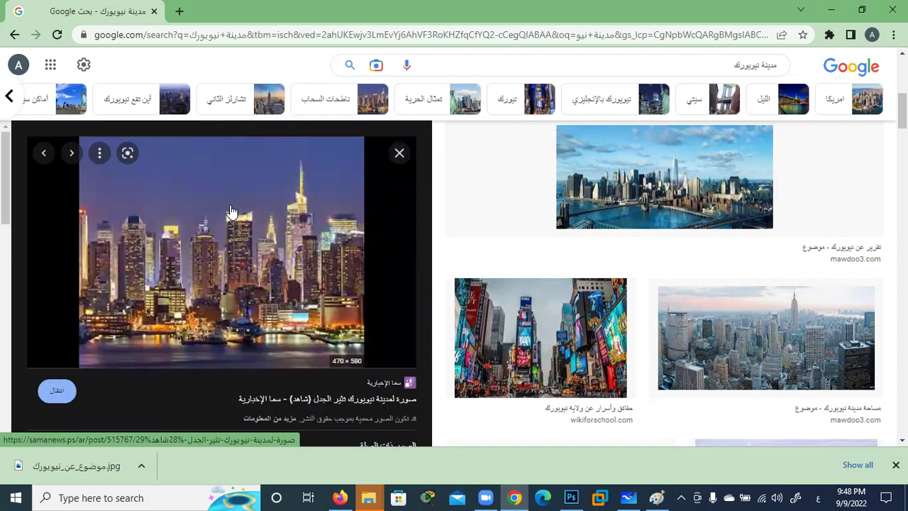
Step: Save the skyscraper night photo to the Desktop as a JPG
right_click(206, 260)
click(269, 158)
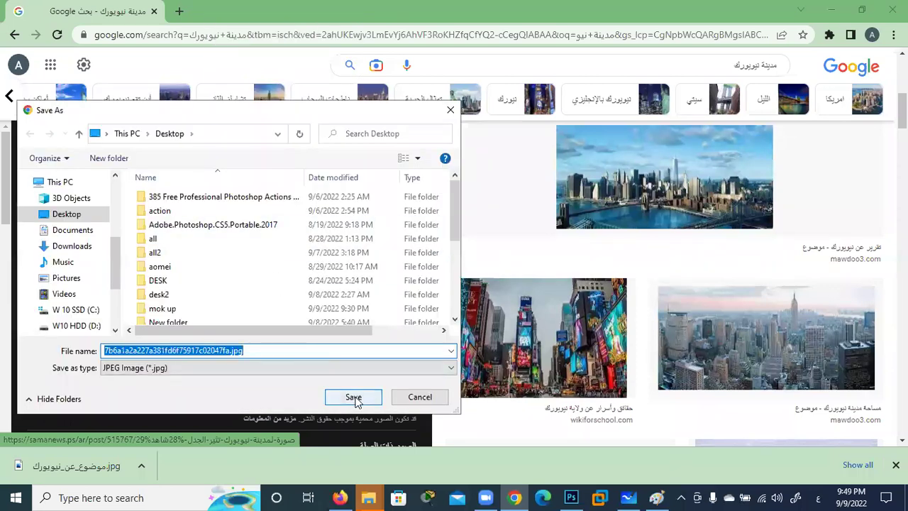
click(356, 401)
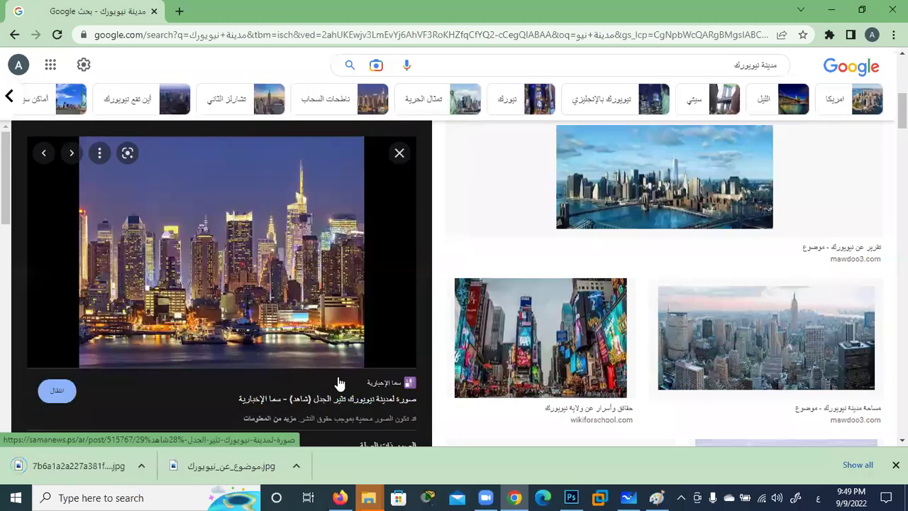
Step: Scroll the New York image results and preview the Wikipedia sunset skyline
scroll(310, 340, down, 3)
scroll(310, 341, down, 3)
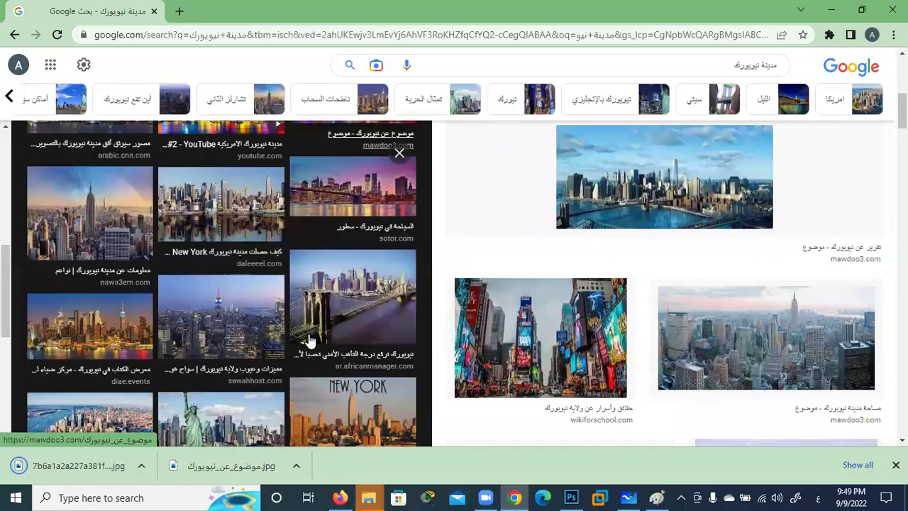
scroll(309, 341, down, 3)
scroll(309, 341, down, 2)
scroll(712, 342, down, 4)
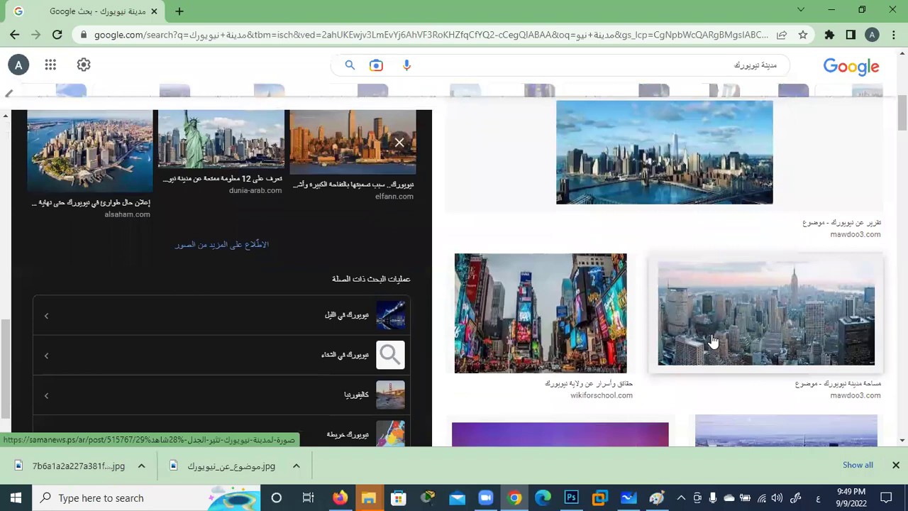
scroll(713, 342, down, 4)
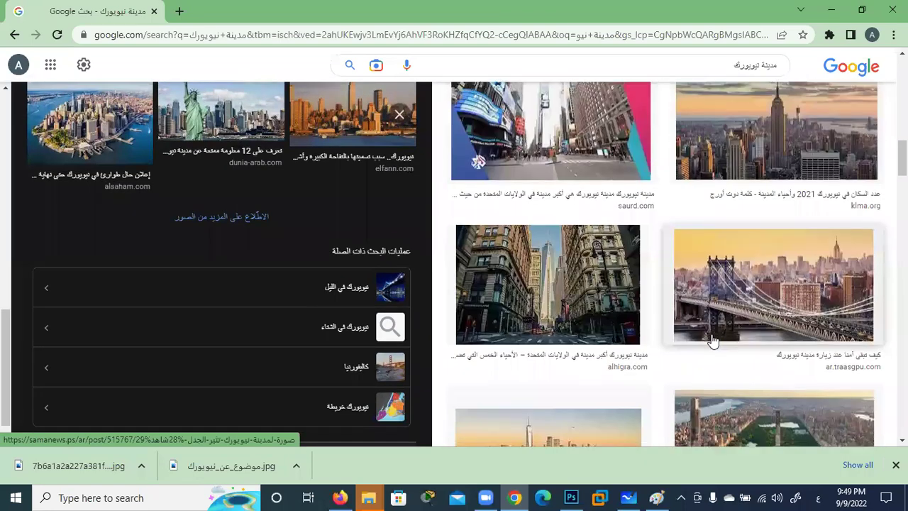
scroll(713, 342, down, 3)
click(574, 280)
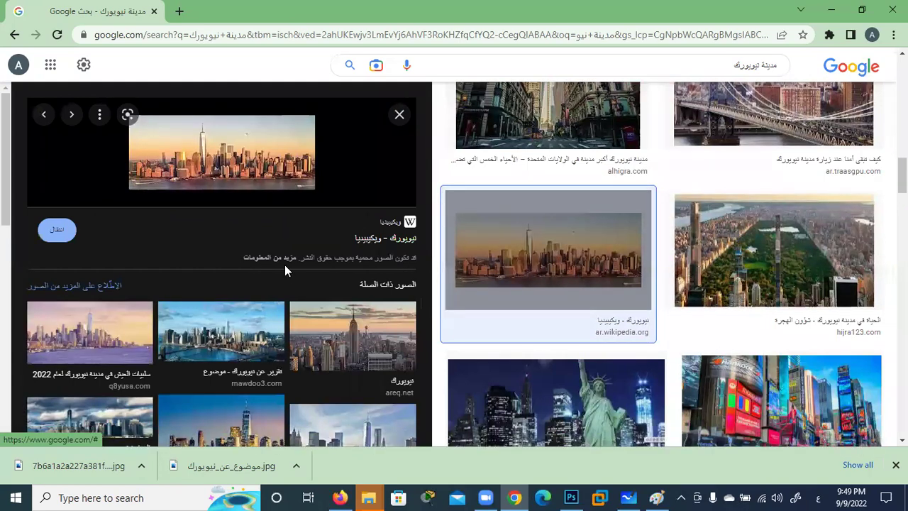
scroll(284, 264, down, 3)
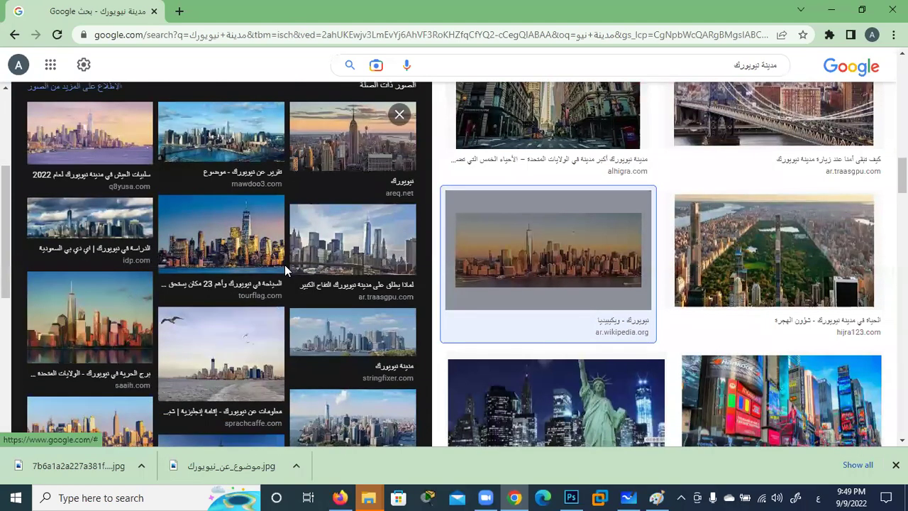
Step: Save the dusk skyline image with the tall tower to the Desktop
click(221, 248)
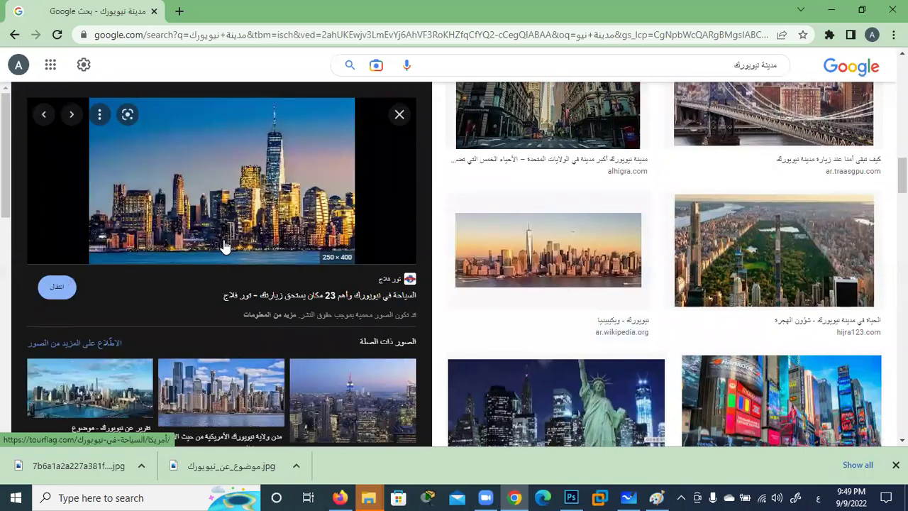
right_click(239, 235)
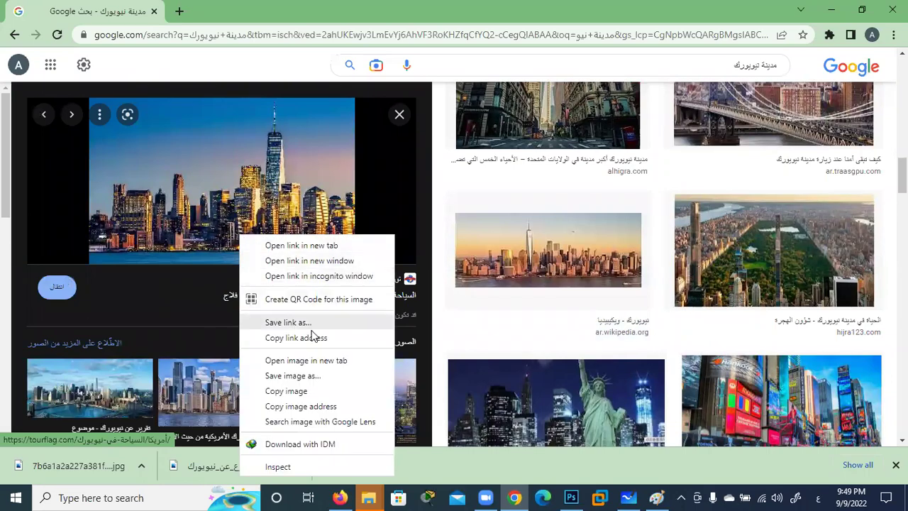
click(314, 376)
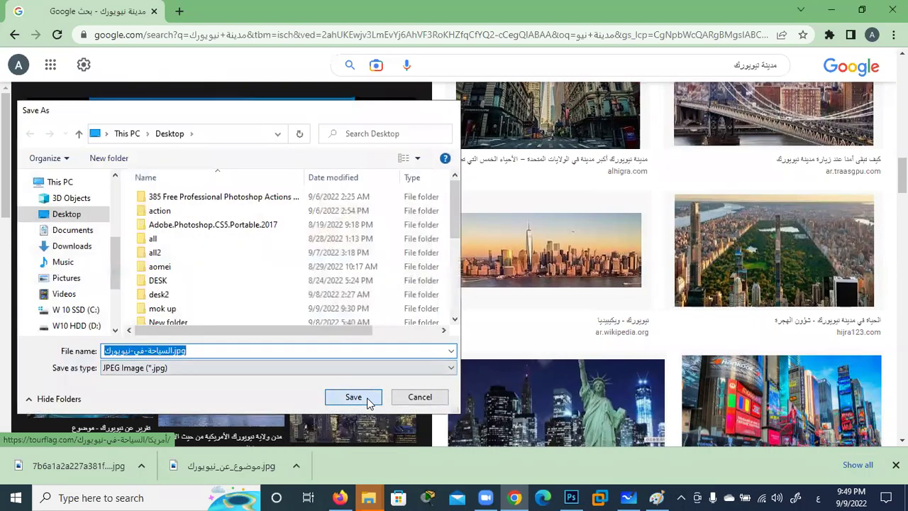
click(365, 397)
Step: Save the daytime skyline image under white clouds
scroll(297, 326, down, 4)
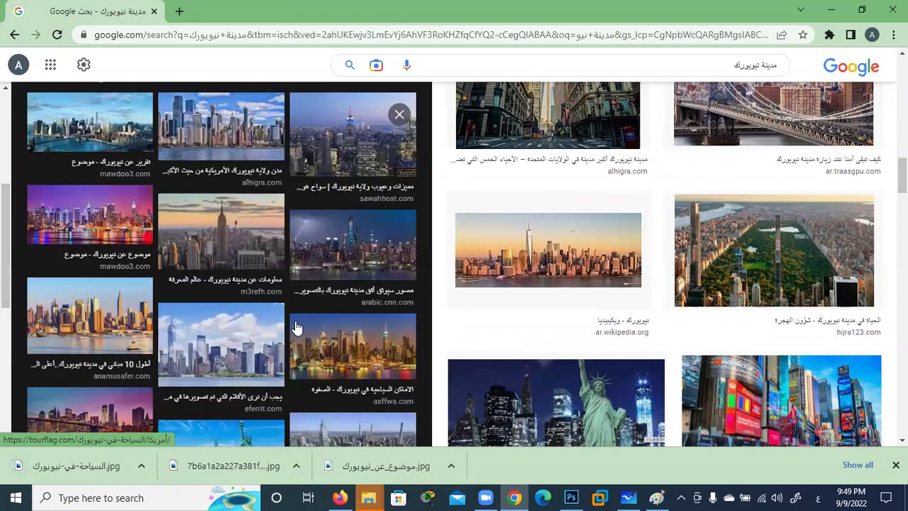
click(199, 350)
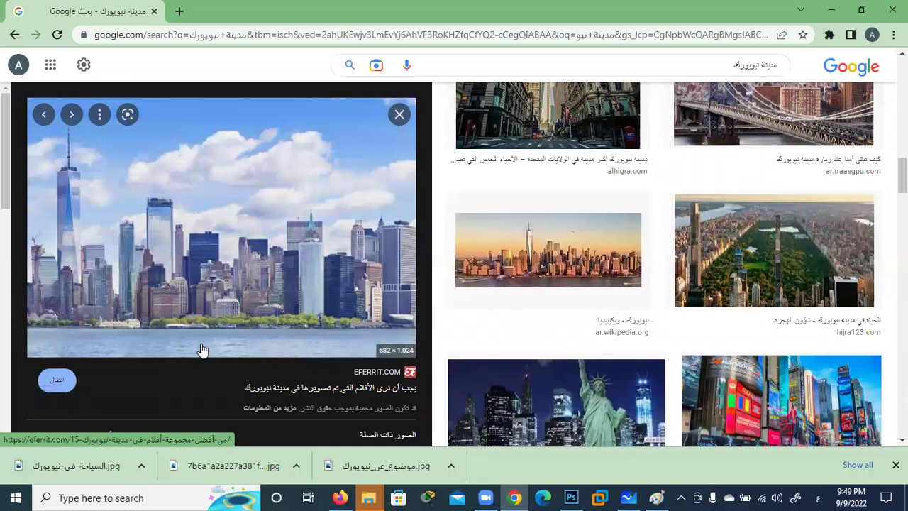
right_click(243, 276)
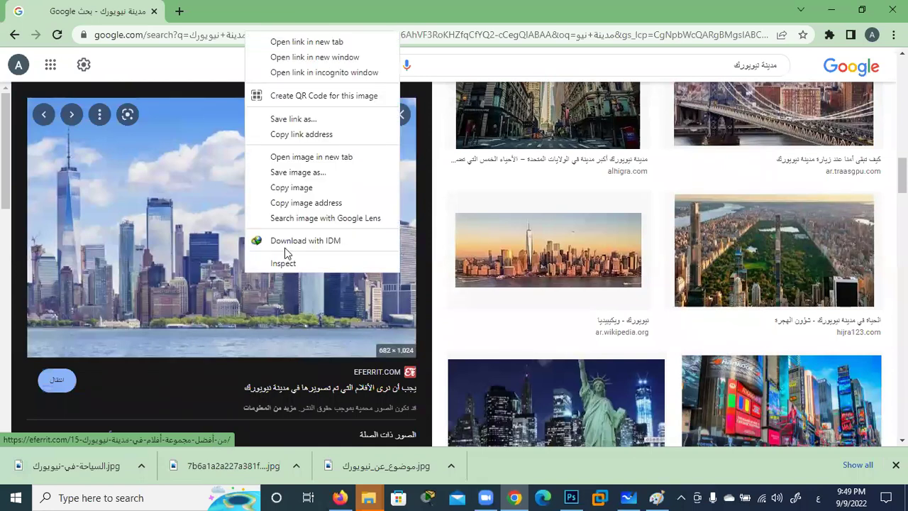
click(333, 174)
click(344, 397)
Step: Save the Wikipedia sunset skyline image to the Desktop
click(542, 261)
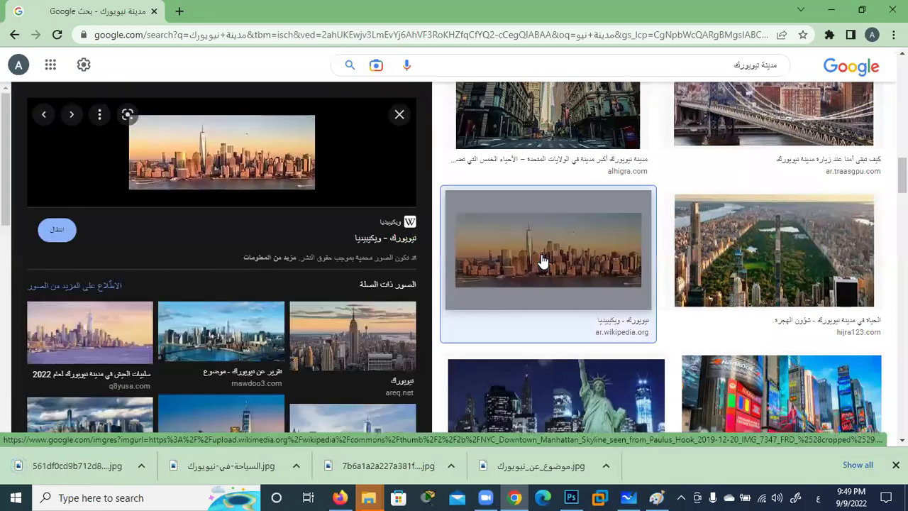
right_click(214, 153)
click(267, 286)
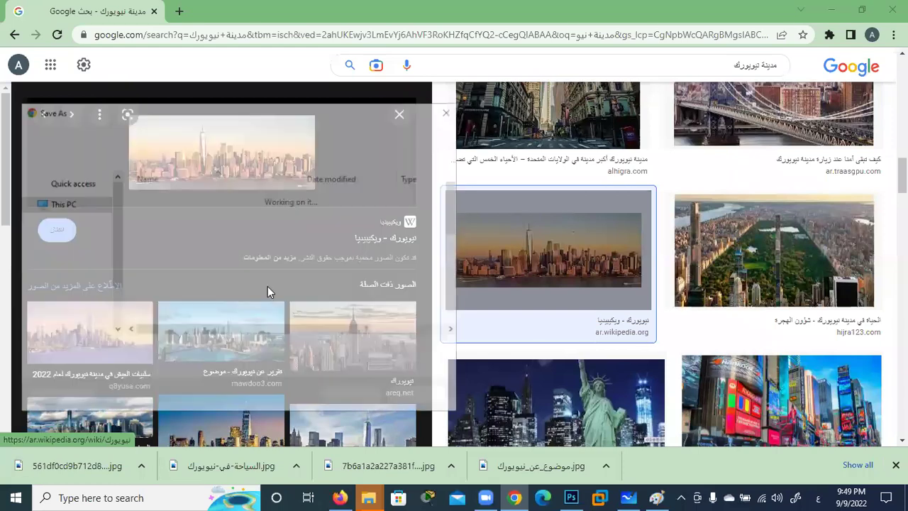
click(349, 395)
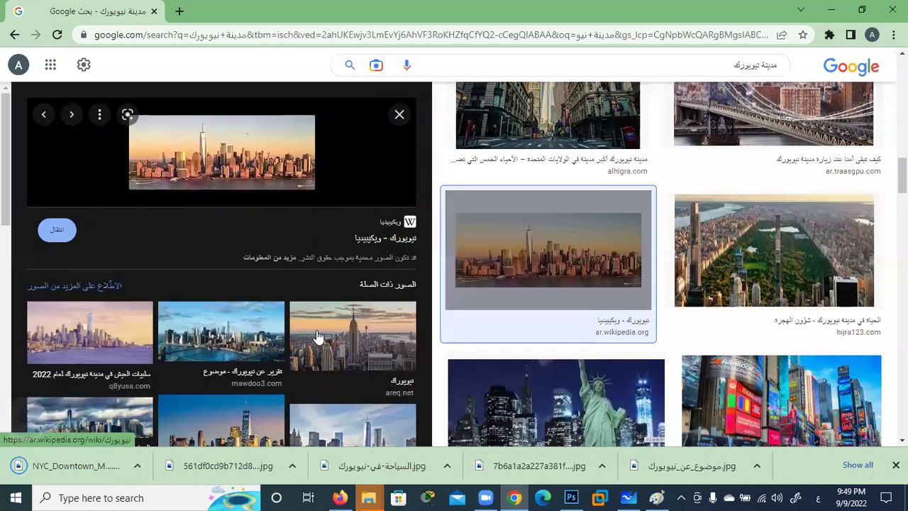
Step: Scroll further through the results, then minimize Chrome to return to Photoshop
scroll(317, 337, down, 5)
scroll(317, 337, down, 3)
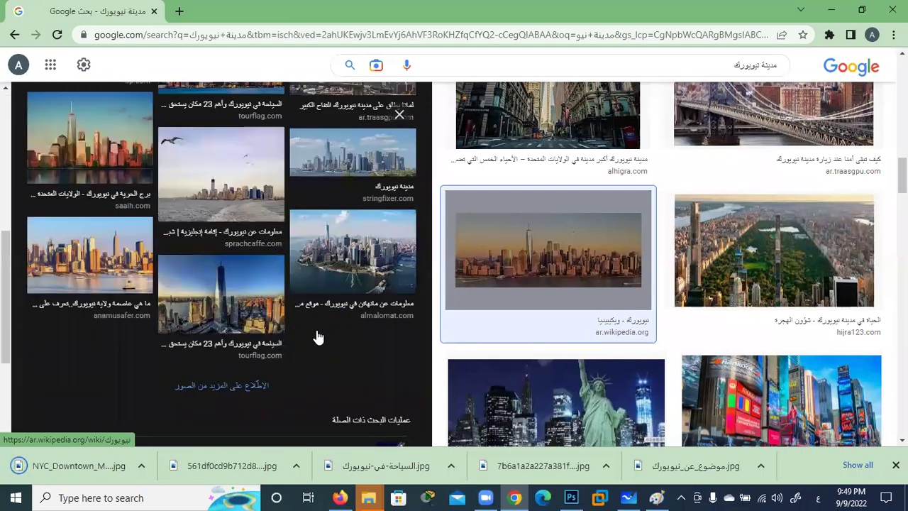
scroll(318, 337, down, 3)
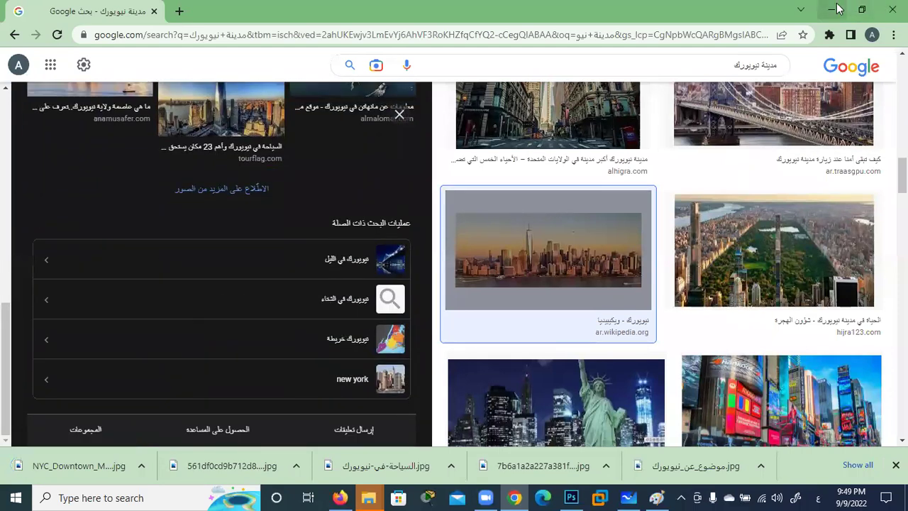
click(835, 9)
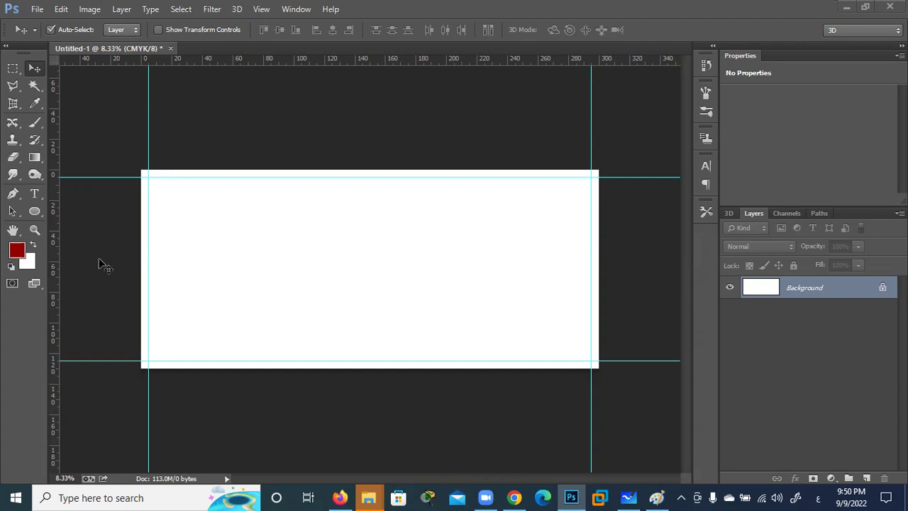
Step: Switch to the Gradient Tool and browse presets in the Gradient Editor
click(38, 156)
right_click(38, 156)
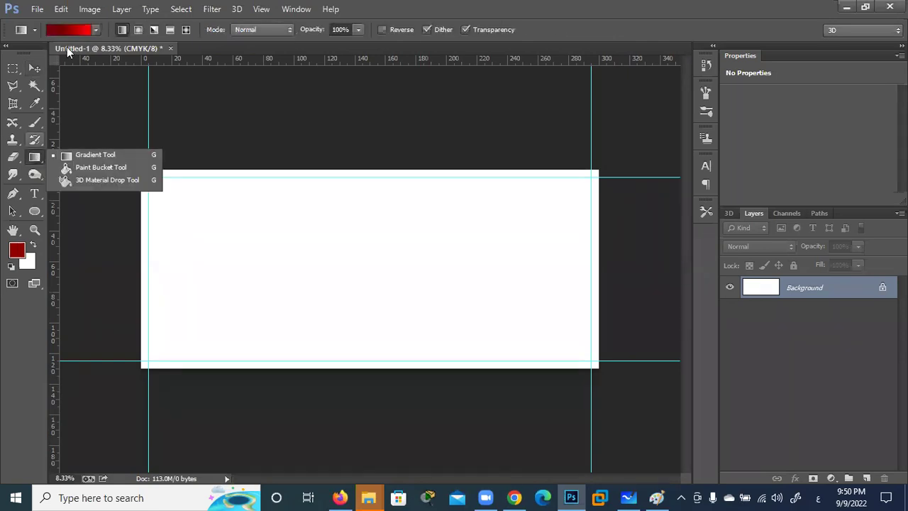
click(70, 29)
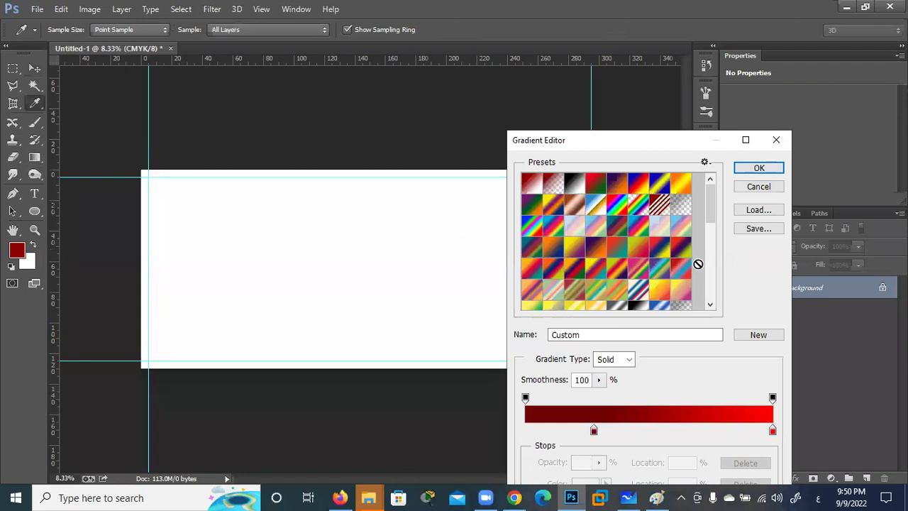
scroll(651, 241, down, 2)
scroll(651, 241, down, 2)
scroll(652, 241, down, 2)
scroll(652, 241, down, 2)
scroll(652, 241, down, 2)
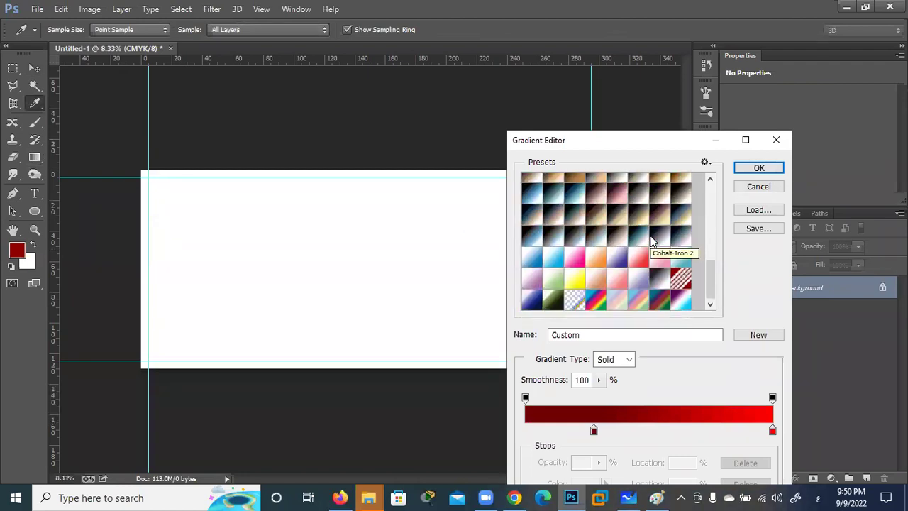
scroll(652, 241, up, 2)
scroll(653, 241, up, 2)
scroll(653, 242, up, 2)
scroll(652, 241, up, 2)
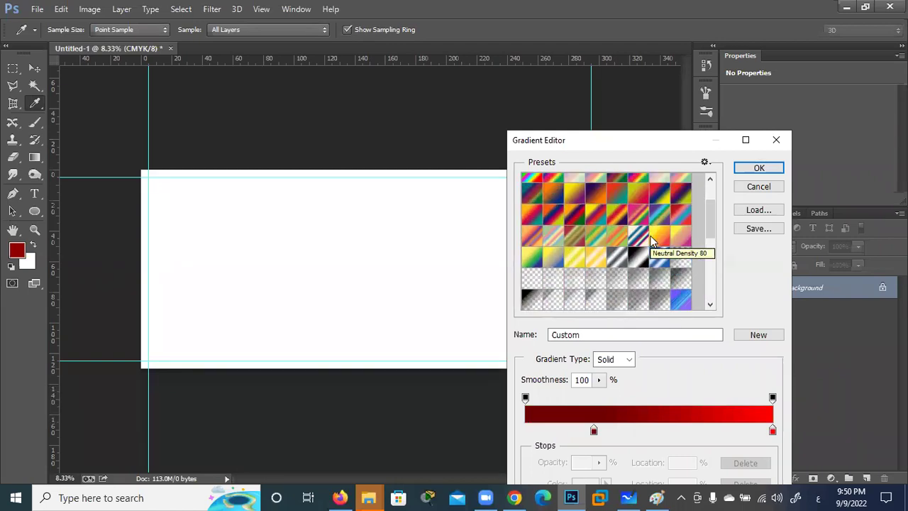
Step: Pick Silver, trim it to a centred bright stop, and drag it bottom-to-top
click(617, 258)
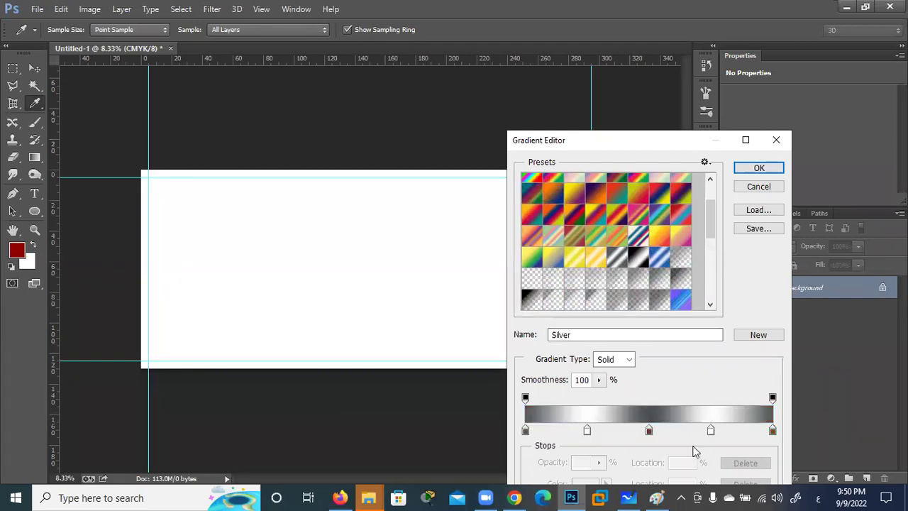
drag(709, 430, 655, 457)
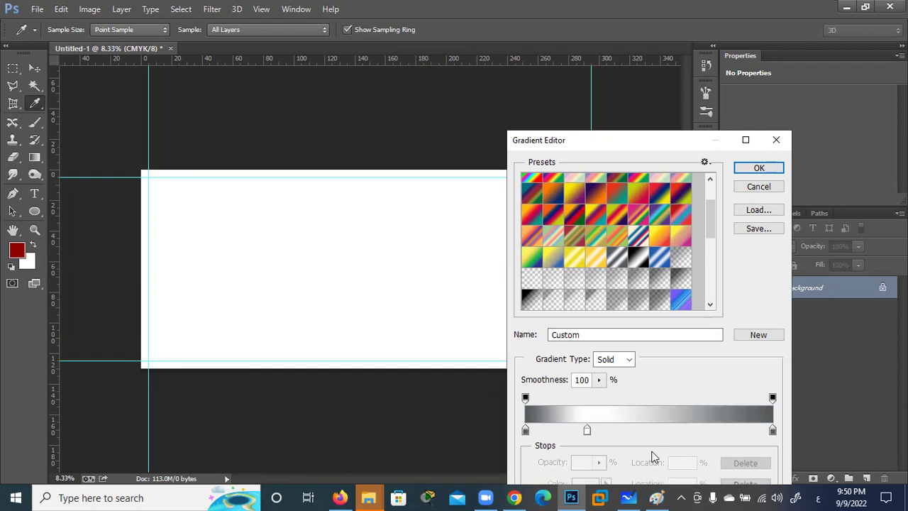
drag(587, 431, 647, 437)
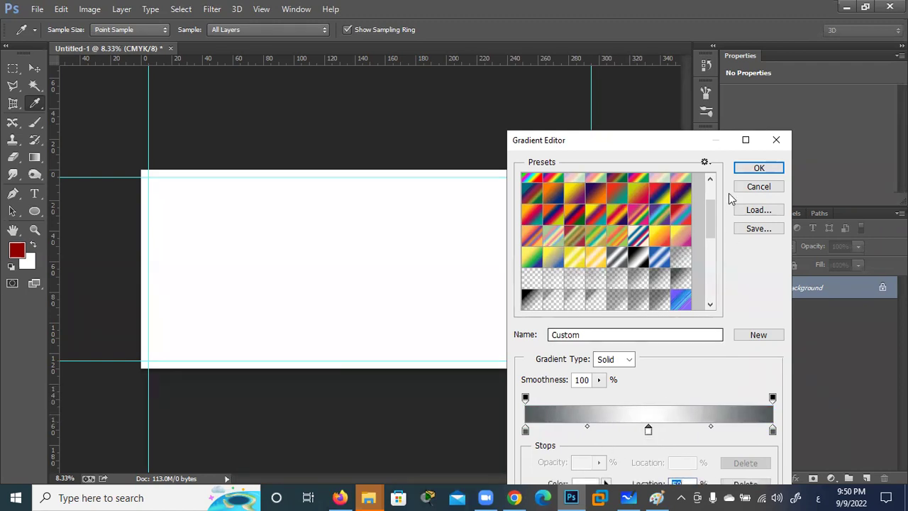
click(748, 170)
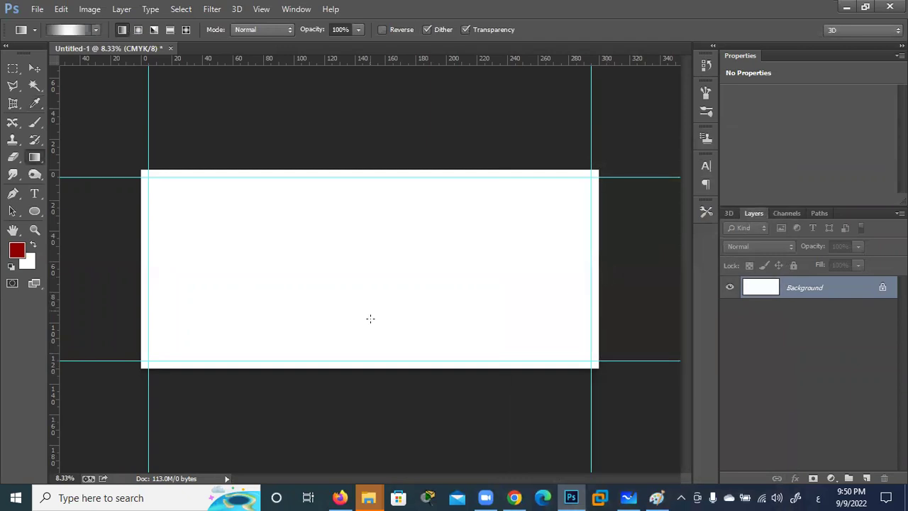
drag(404, 367, 404, 169)
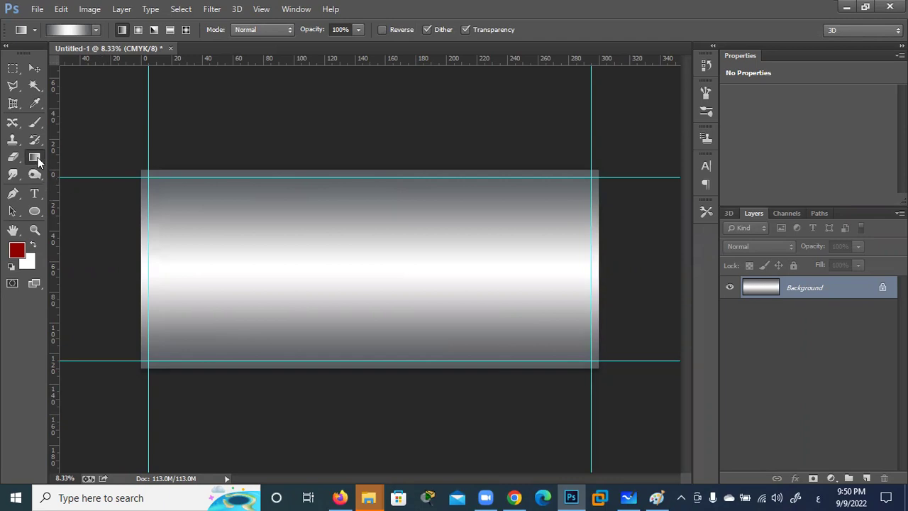
Step: Edit the gradient to fade out, with the right-end opacity stop at 0%
click(80, 30)
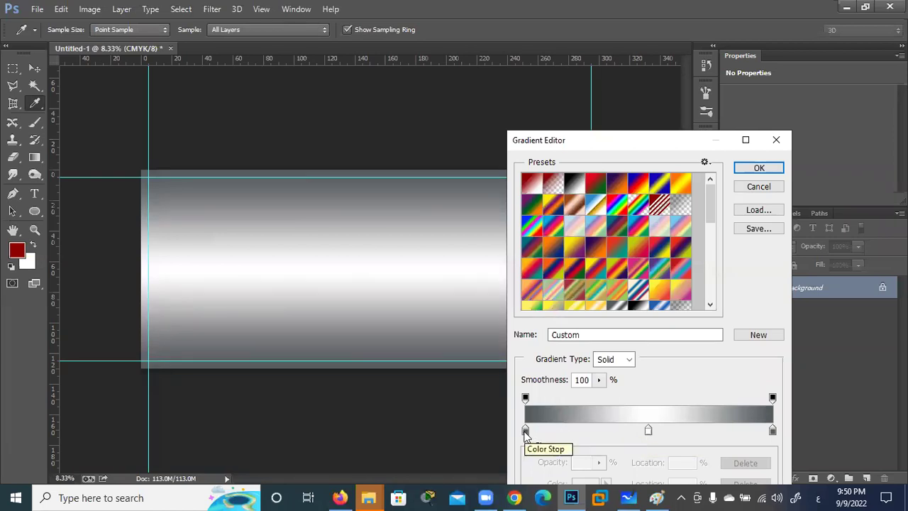
drag(525, 431, 558, 461)
drag(647, 430, 484, 424)
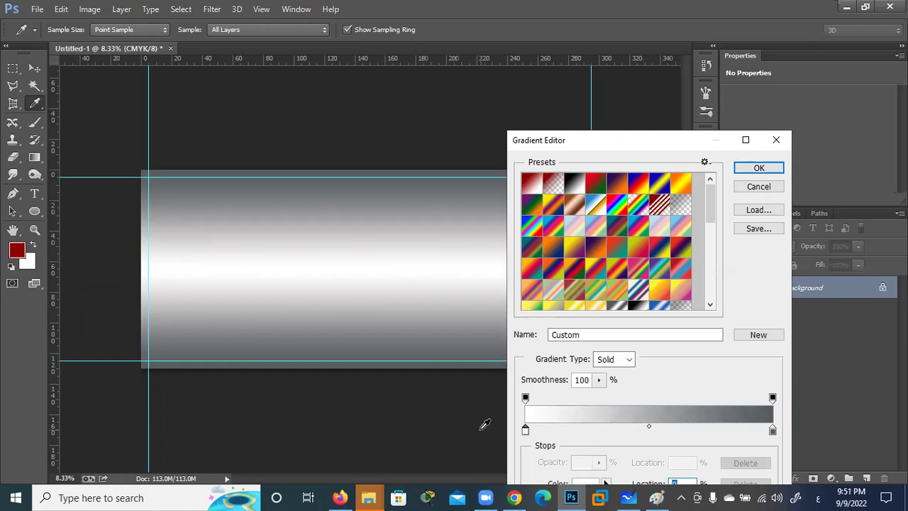
click(772, 431)
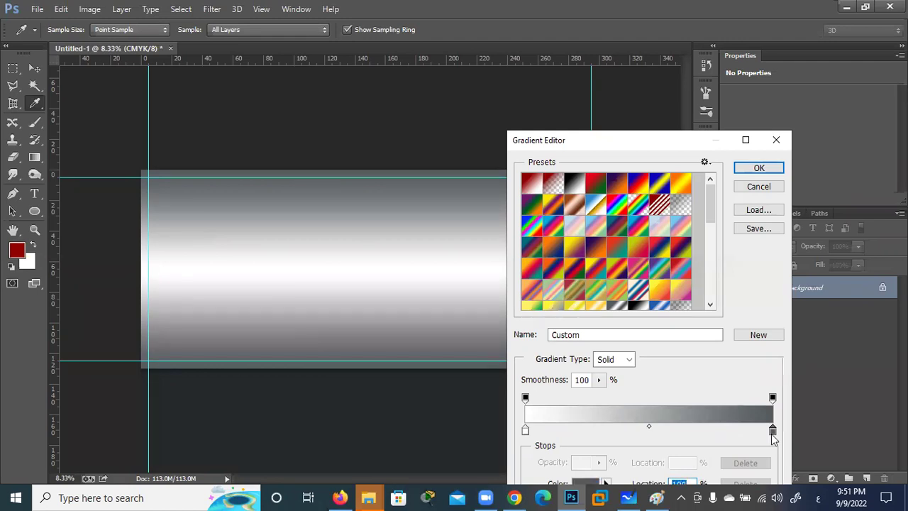
click(772, 398)
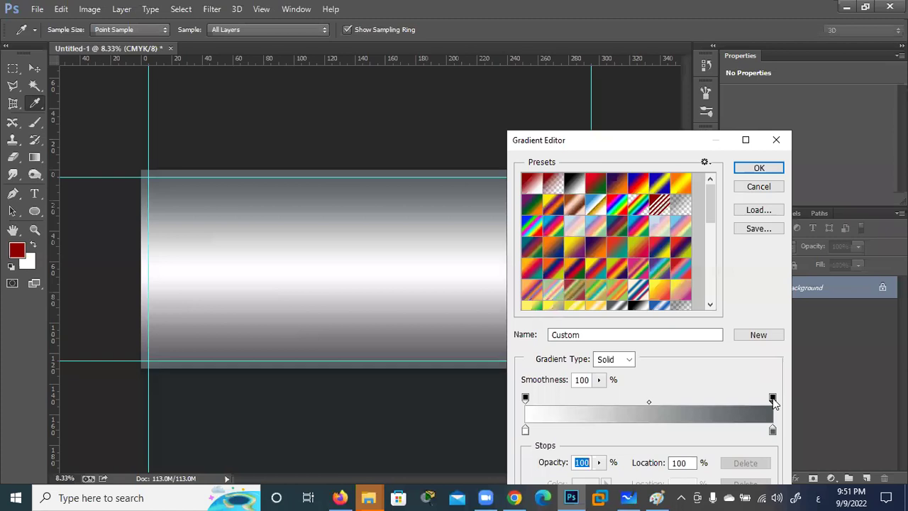
drag(663, 139, 637, 80)
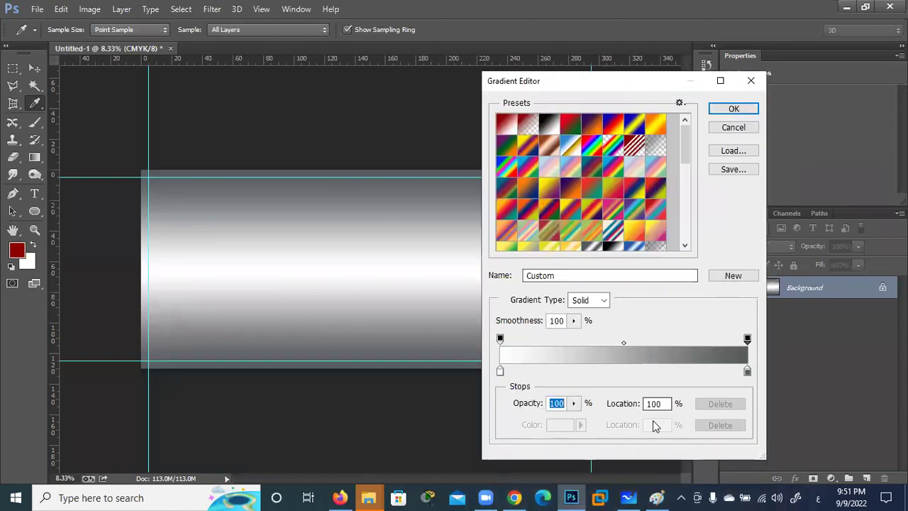
text(0)
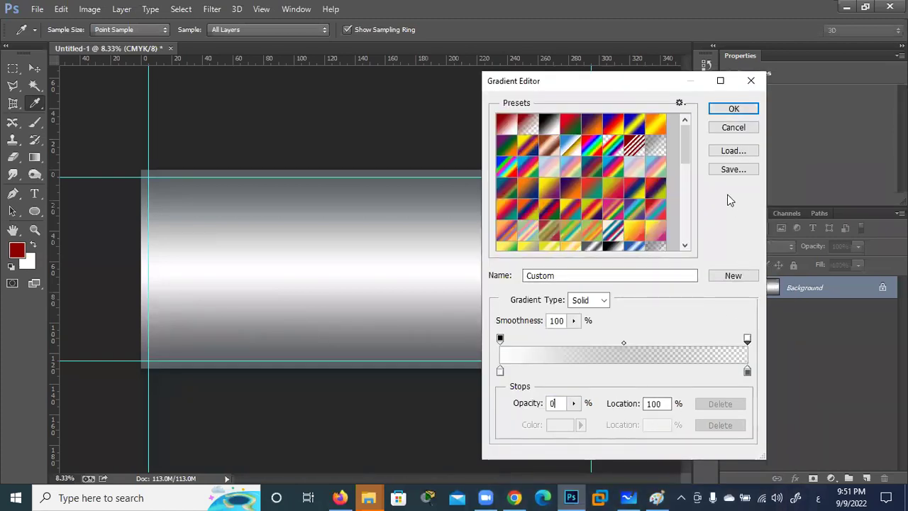
click(733, 110)
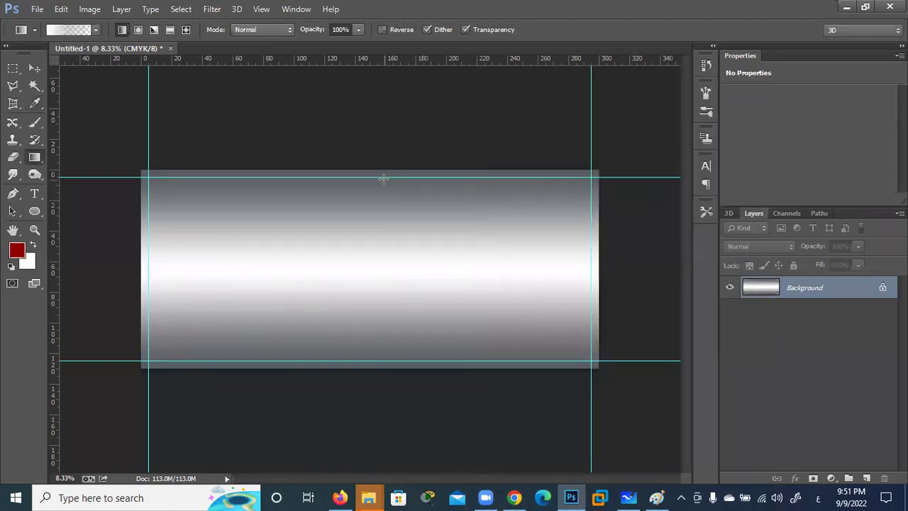
Step: Add Layer 1 and draw the fading gradient down from the top
drag(382, 170, 382, 313)
click(866, 478)
drag(379, 170, 381, 313)
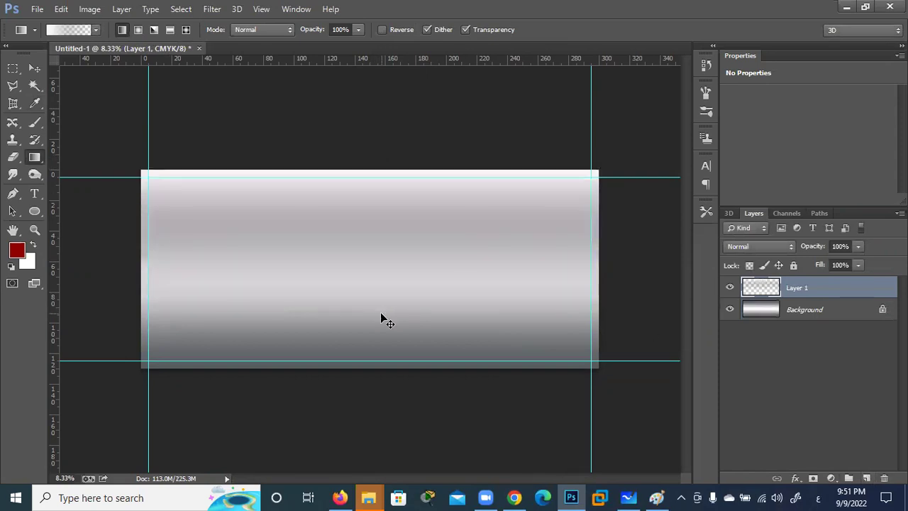
Step: Undo the grey overlay and make the gradient's right colour stop white
key(ctrl+z)
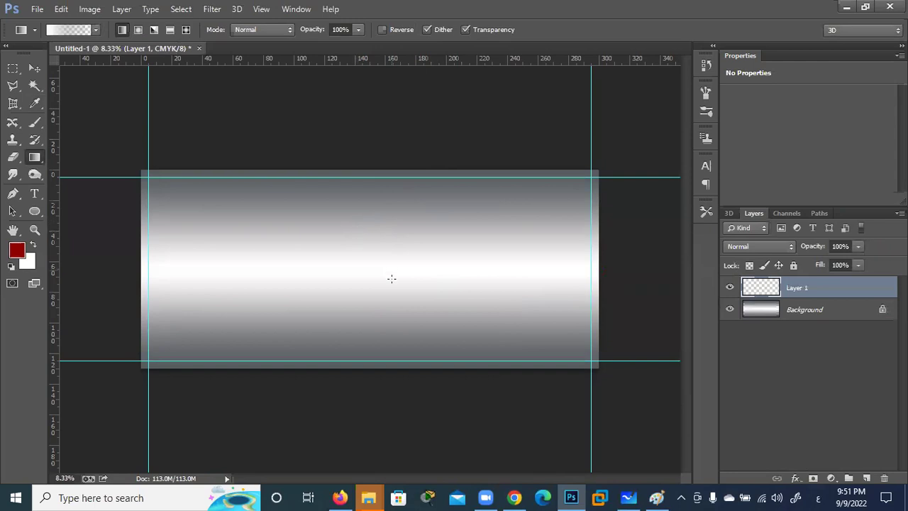
drag(403, 369, 402, 176)
click(67, 29)
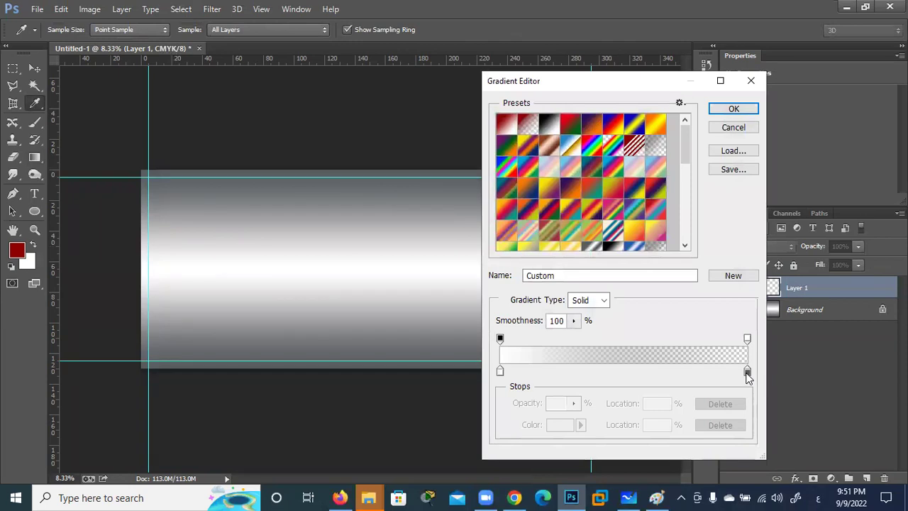
click(746, 373)
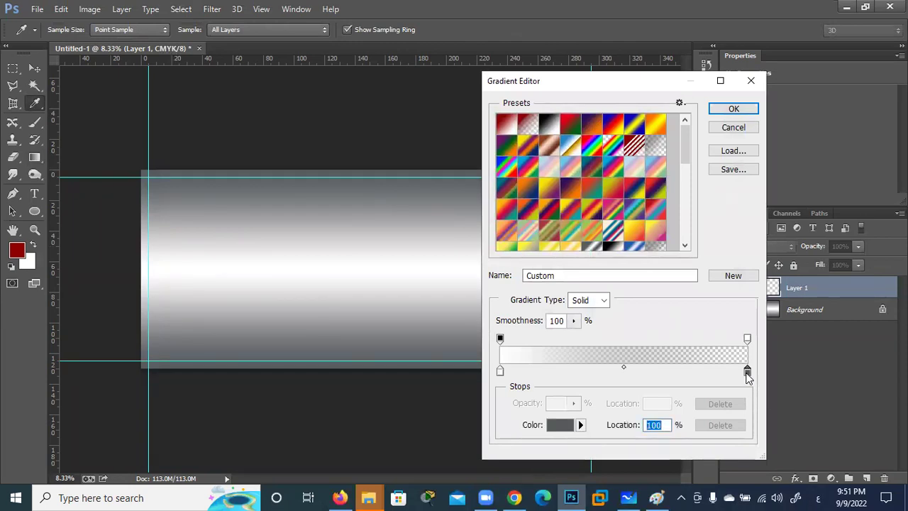
double_click(746, 372)
click(375, 235)
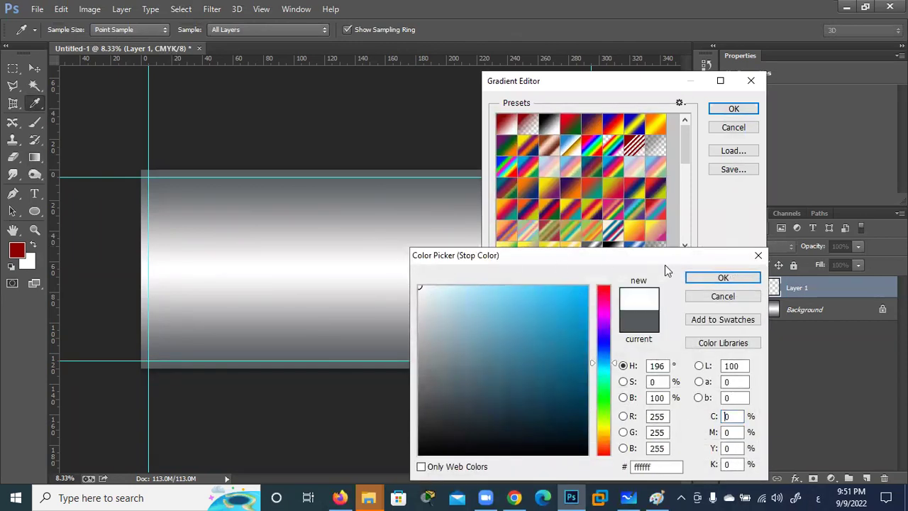
click(706, 278)
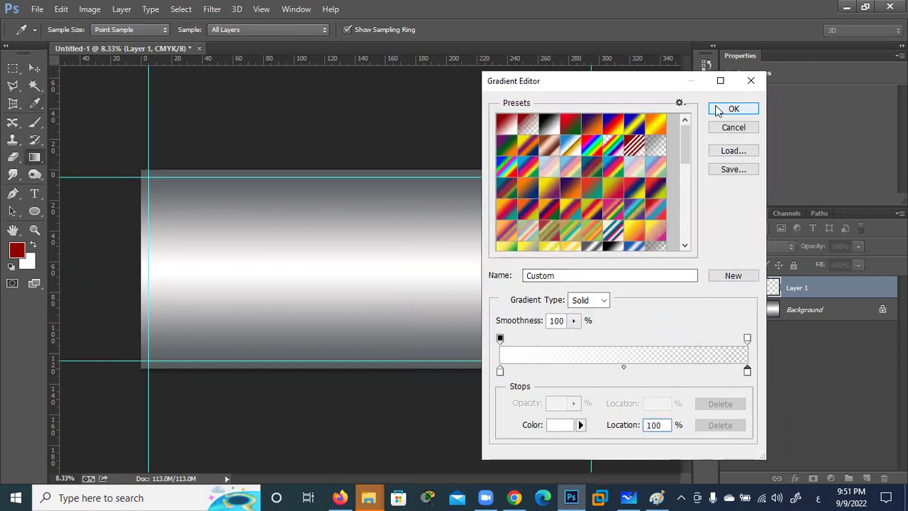
click(730, 109)
Step: Draw the white fade down Layer 1 from the top, then select Background
drag(423, 170, 424, 268)
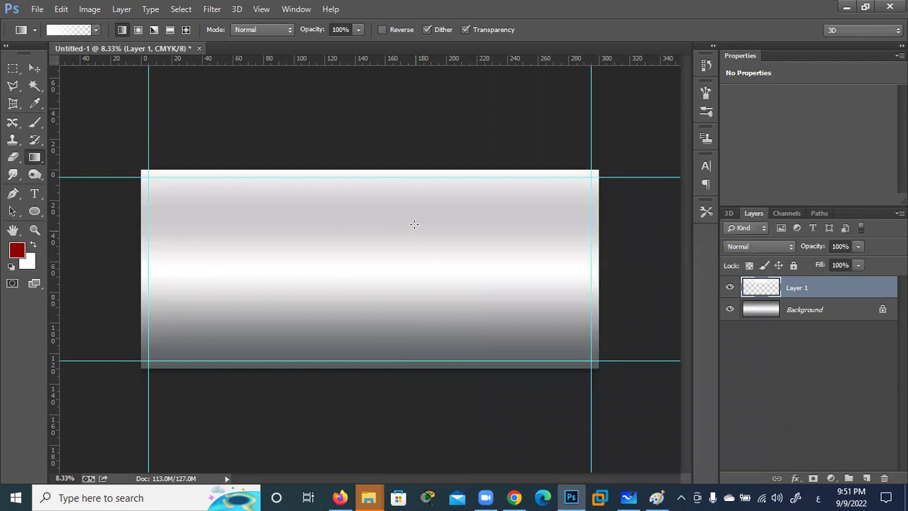
drag(410, 170, 410, 286)
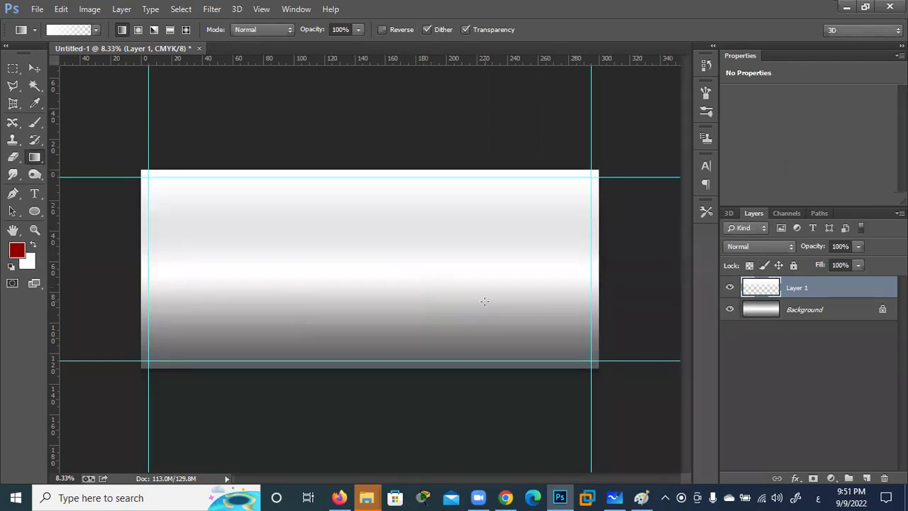
click(855, 312)
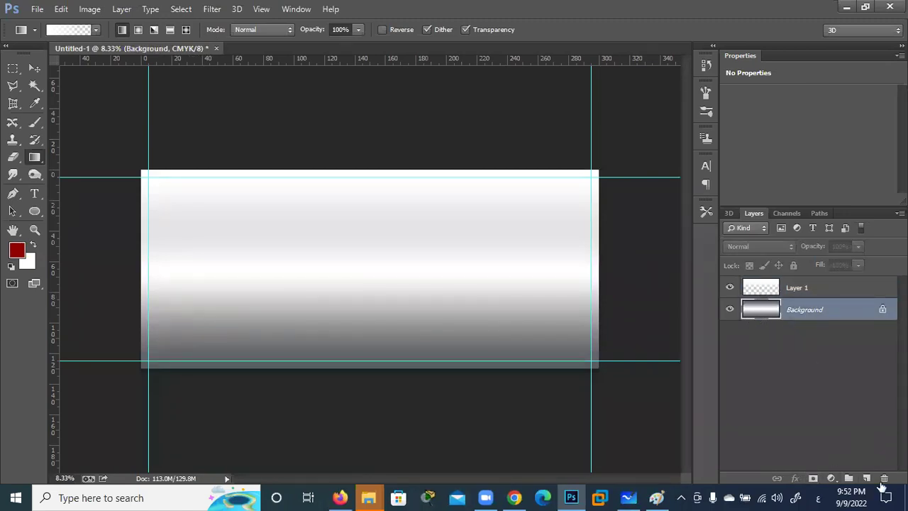
Step: Hide Layer 1, then minimize Photoshop and both folder windows to show the desktop
click(730, 288)
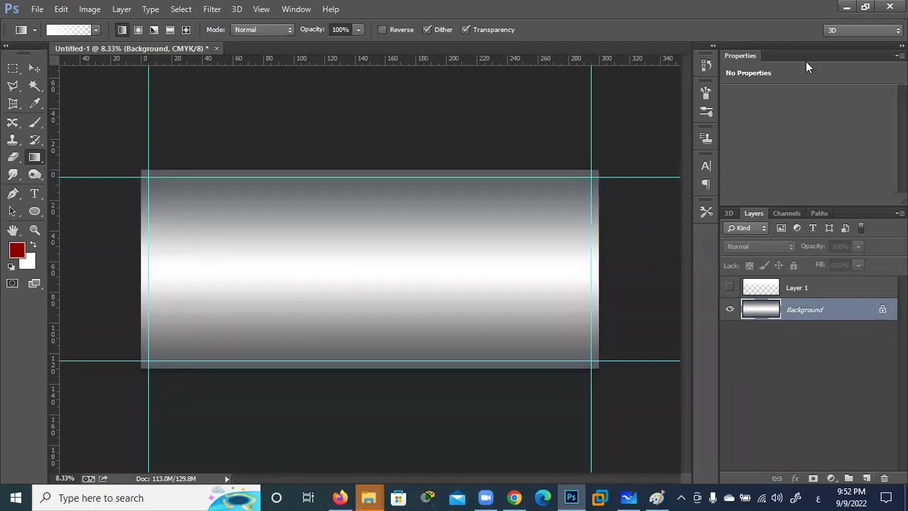
click(846, 6)
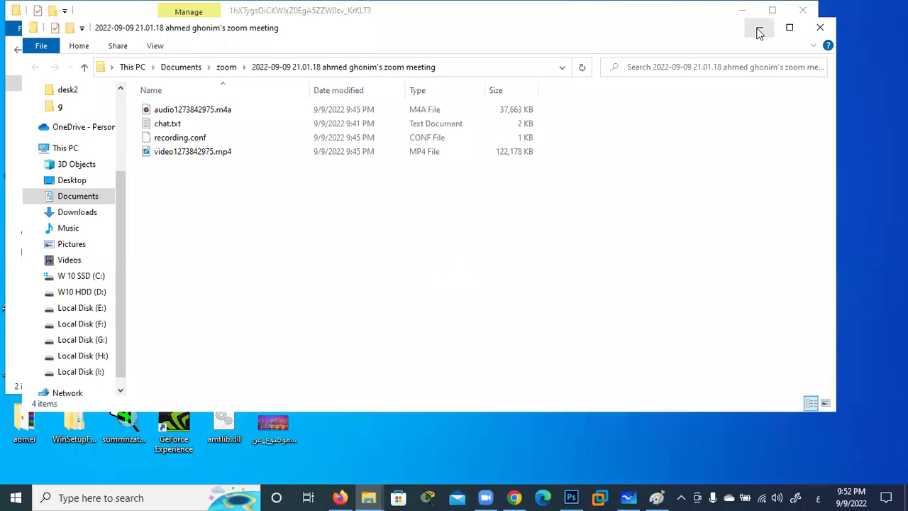
click(757, 28)
click(737, 11)
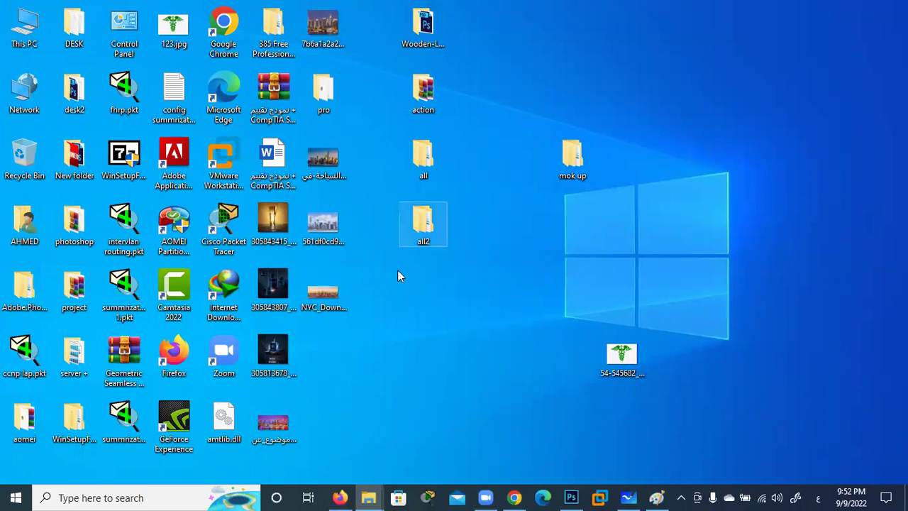
double_click(332, 224)
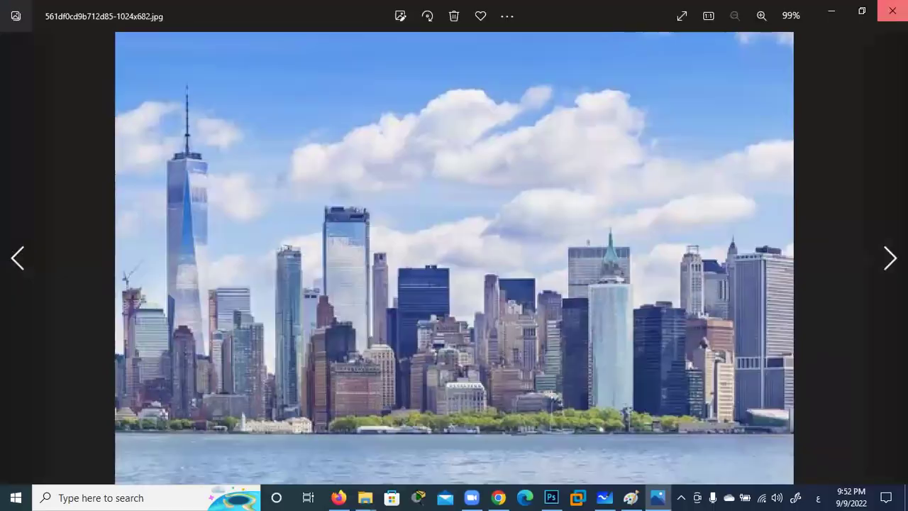
click(892, 11)
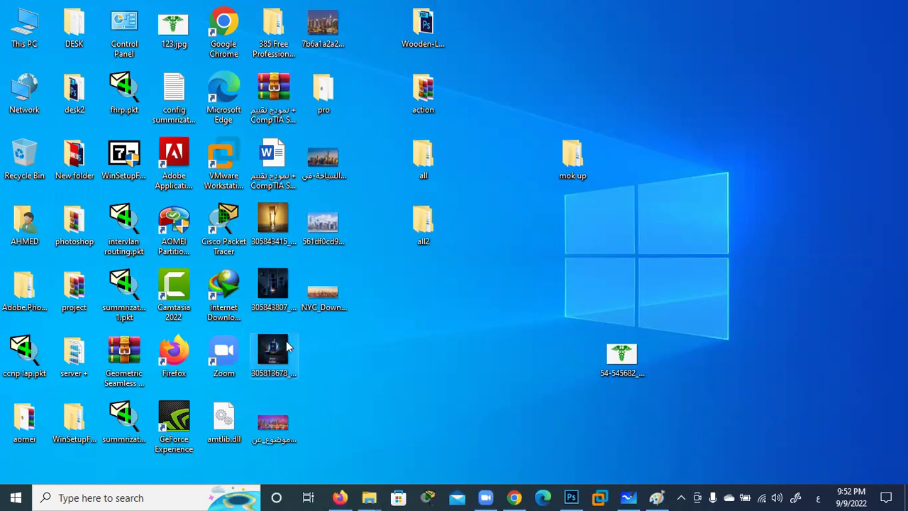
double_click(277, 234)
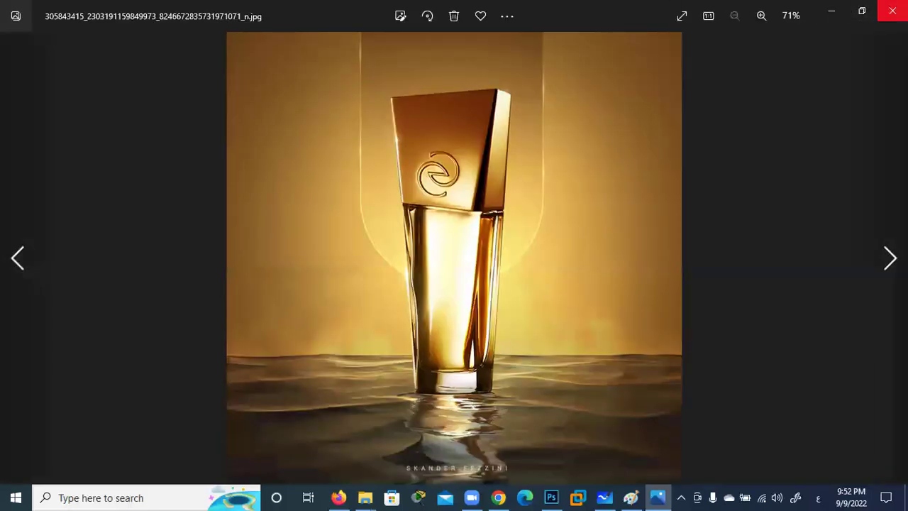
click(891, 10)
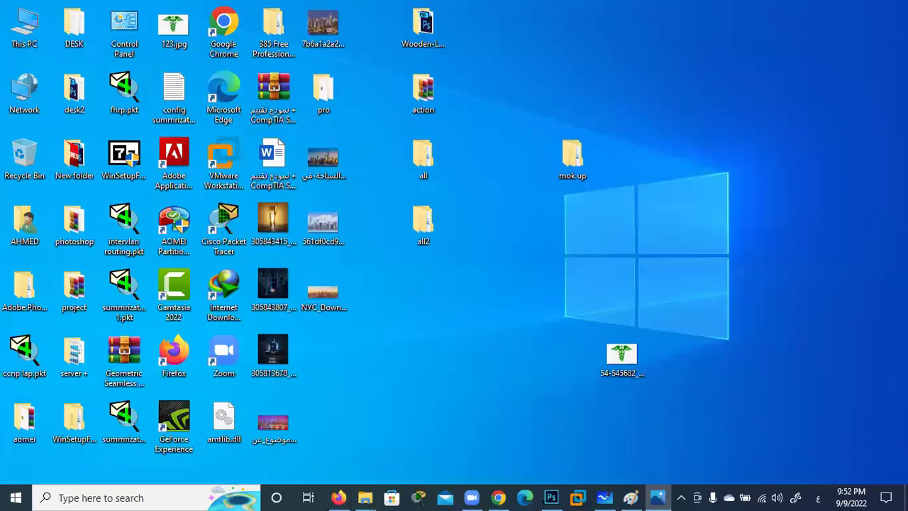
double_click(275, 285)
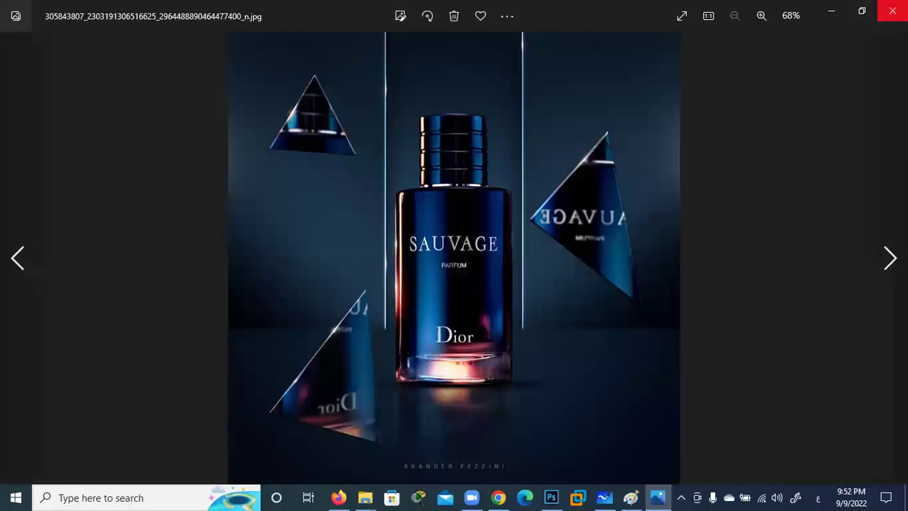
click(892, 11)
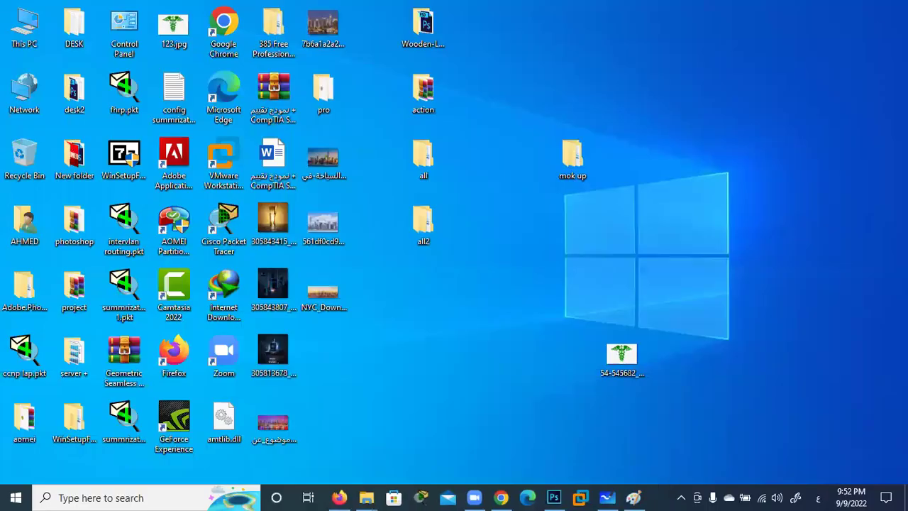
double_click(275, 356)
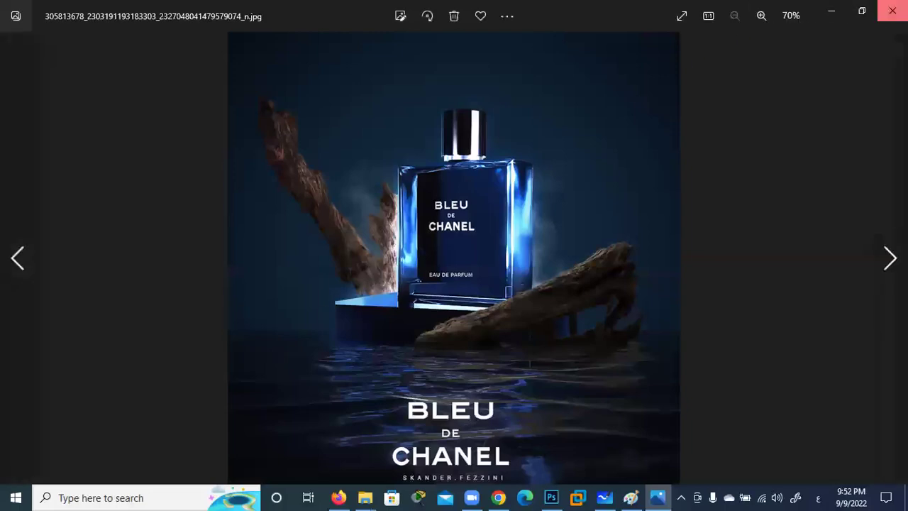
click(892, 11)
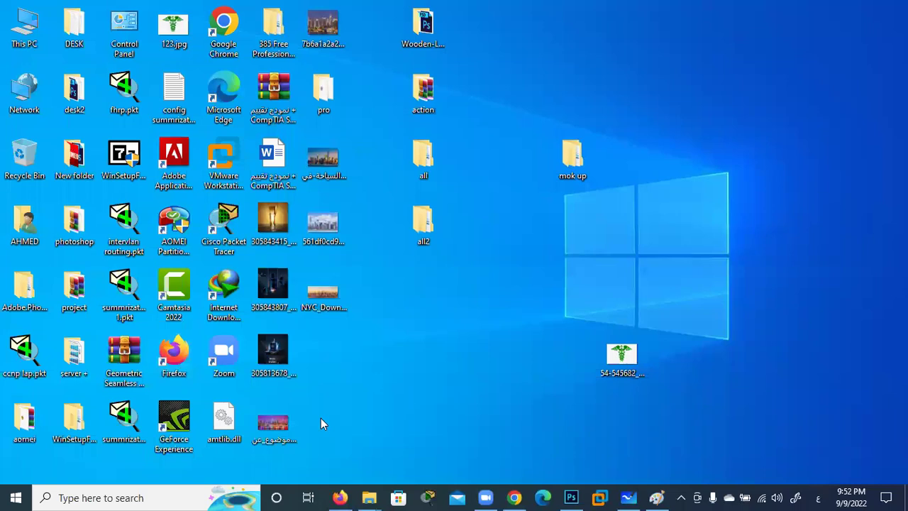
double_click(275, 424)
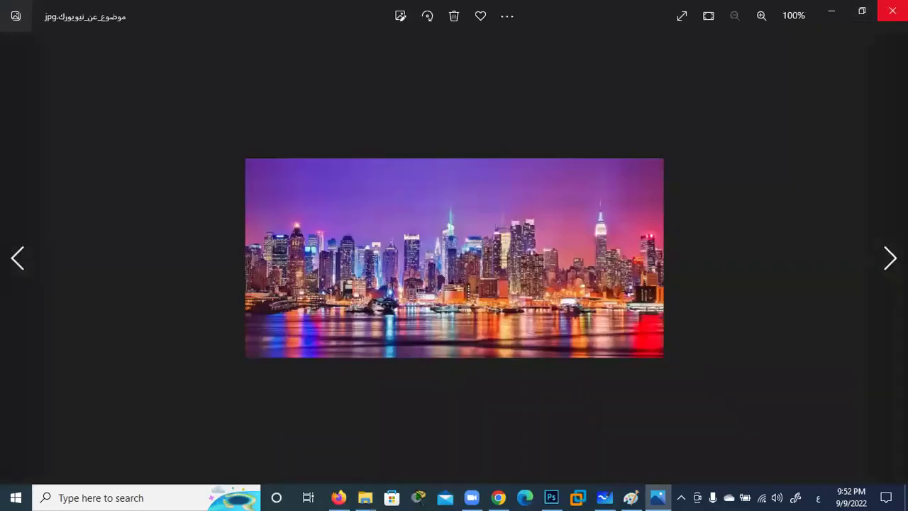
click(891, 10)
mouse_move(285, 431)
mouse_down()
mouse_move(578, 442)
mouse_move(619, 466)
mouse_up()
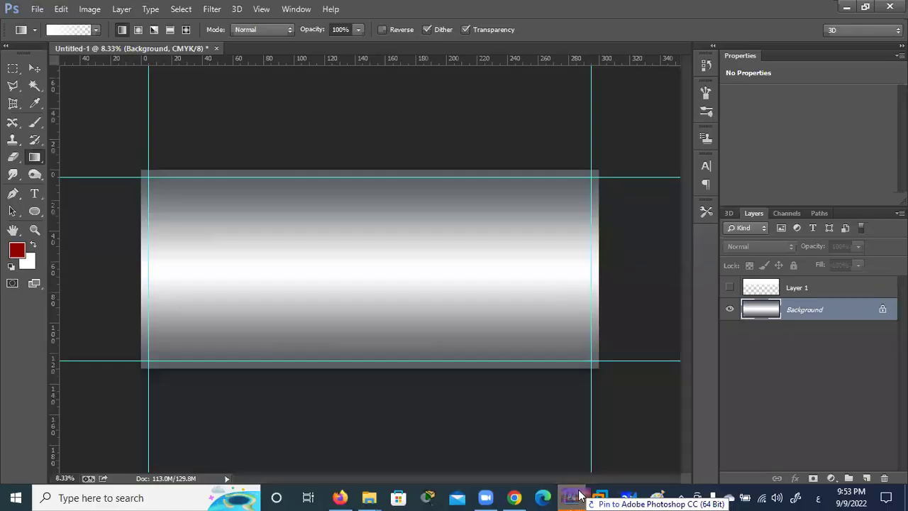
Step: Drop the night skyline photo onto the banner and scale it across the upper right
mouse_move(618, 466)
mouse_down()
mouse_move(426, 282)
mouse_move(385, 229)
mouse_up()
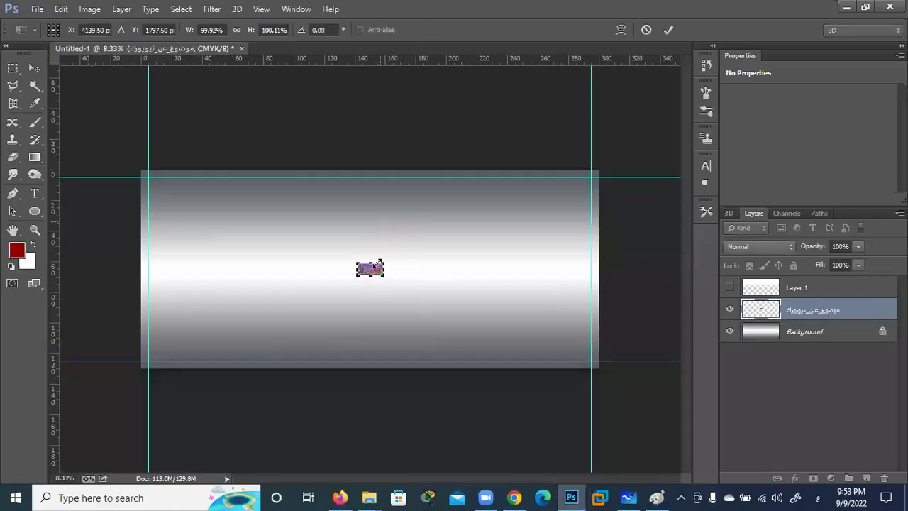
drag(378, 262, 617, 198)
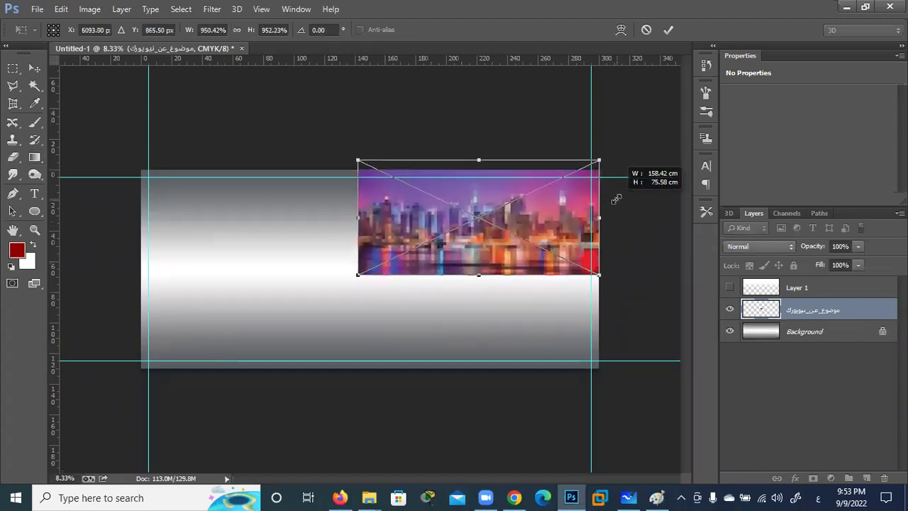
click(669, 30)
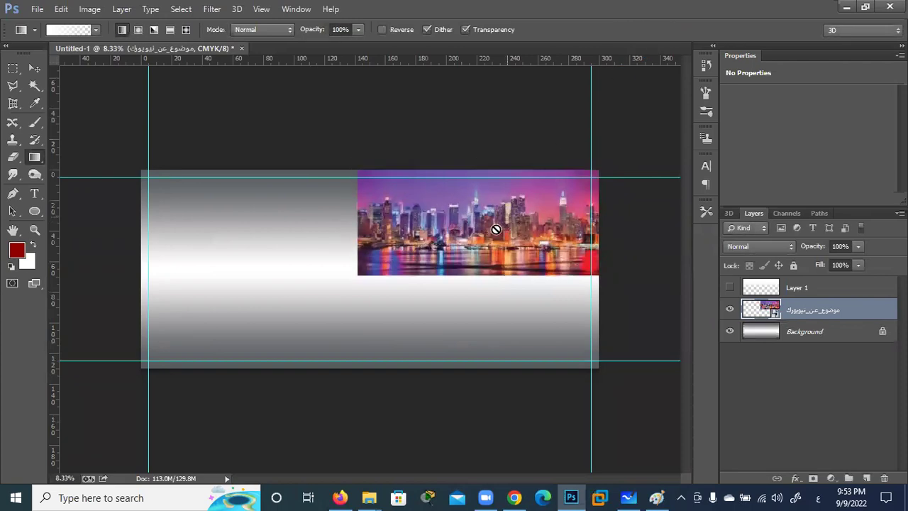
scroll(486, 243, up, 1)
scroll(486, 243, up, 1)
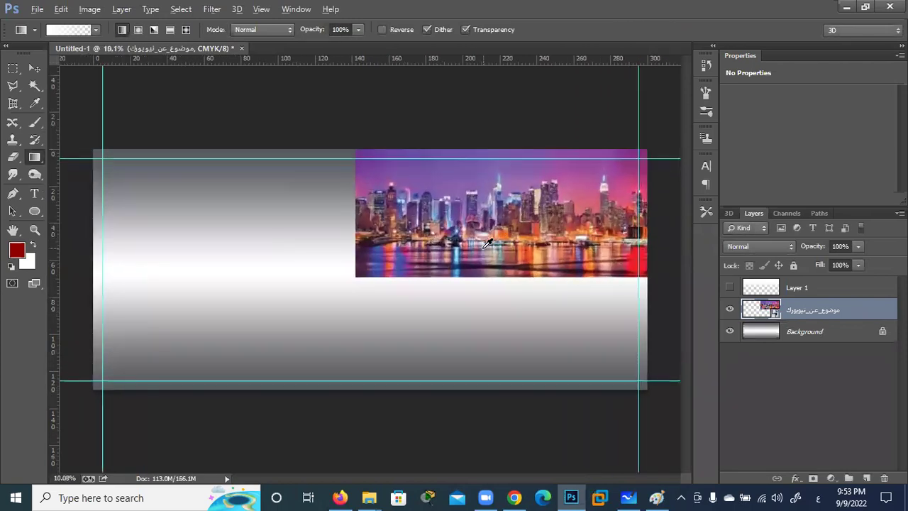
scroll(485, 243, up, 2)
scroll(486, 244, up, 1)
scroll(485, 244, up, 1)
scroll(486, 243, down, 1)
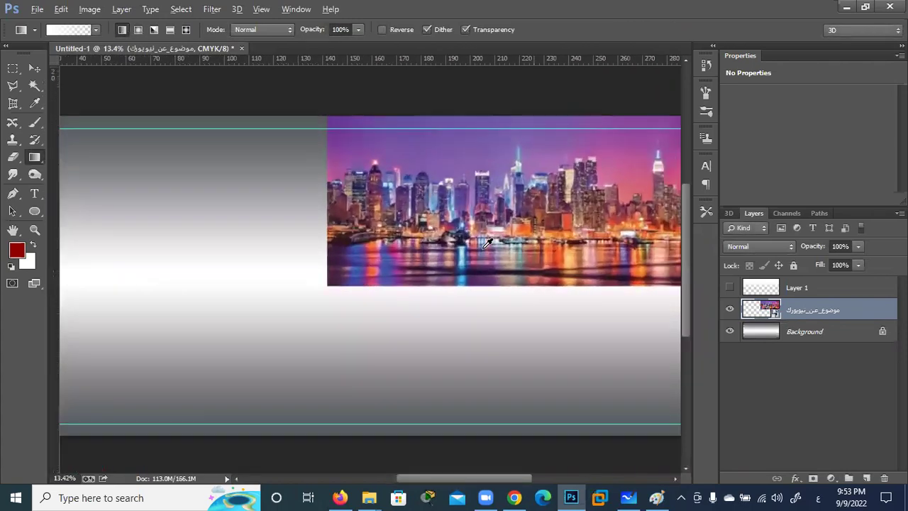
scroll(482, 239, down, 3)
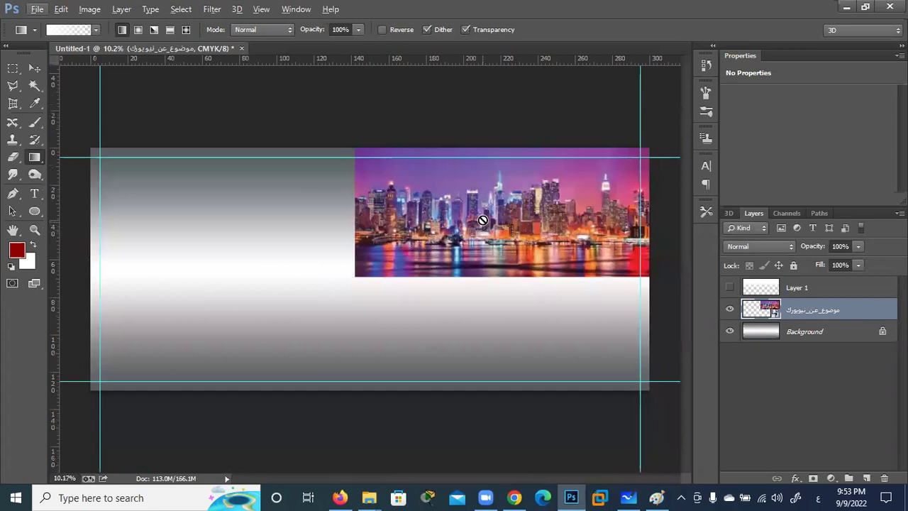
drag(769, 310, 560, 269)
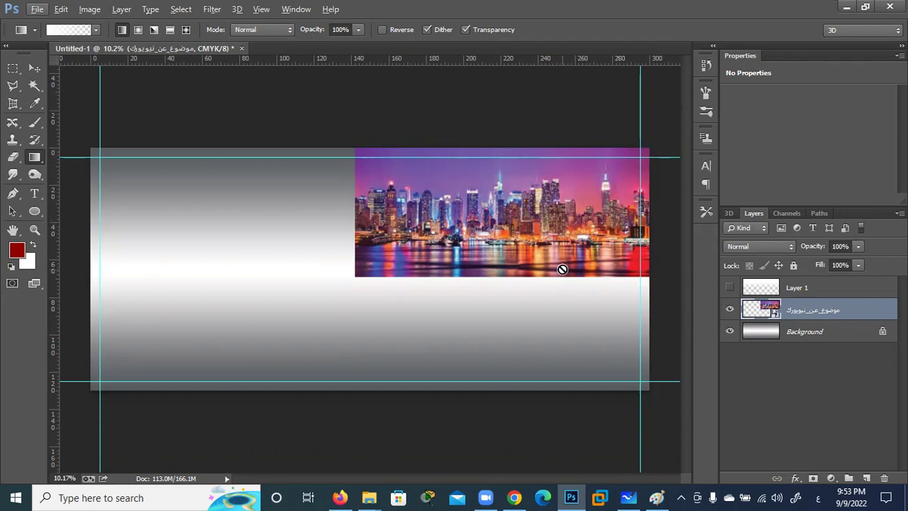
Step: Enlarge the skyline layer further with Ctrl+T and confirm its position
key(ctrl+t)
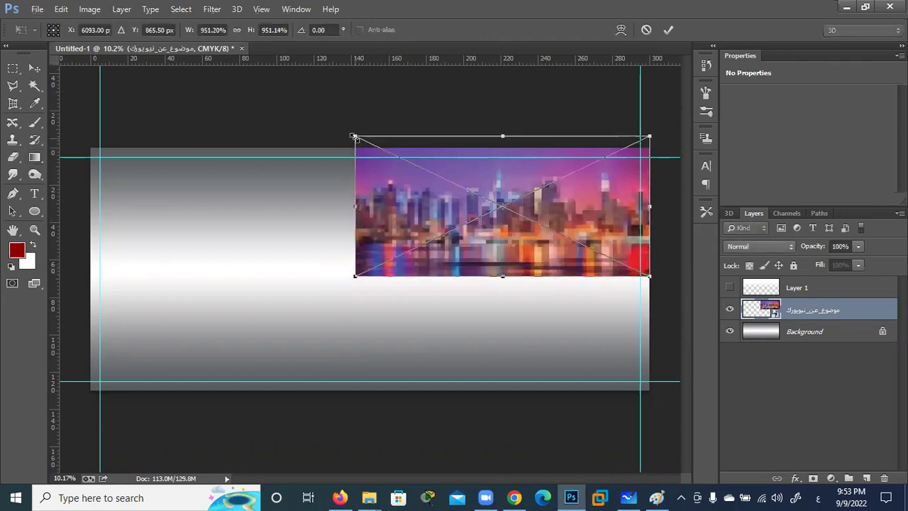
drag(354, 137, 326, 127)
drag(502, 240, 506, 251)
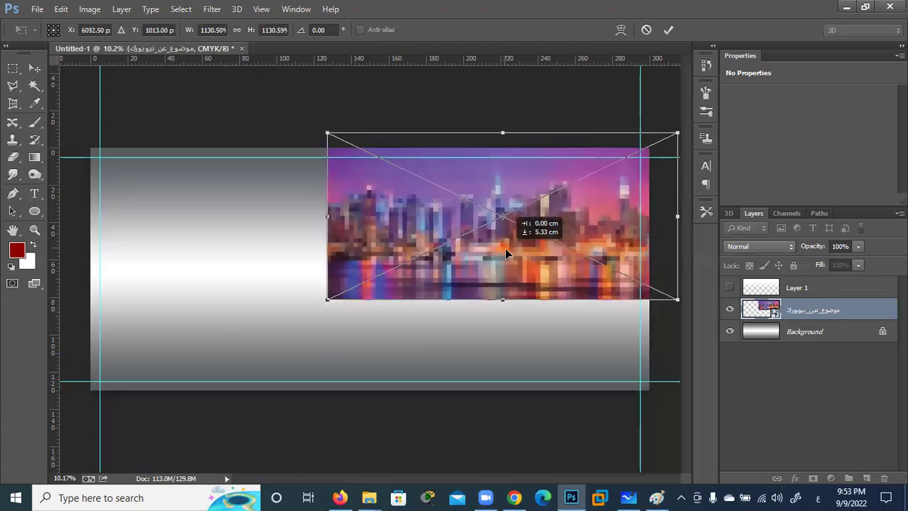
click(667, 31)
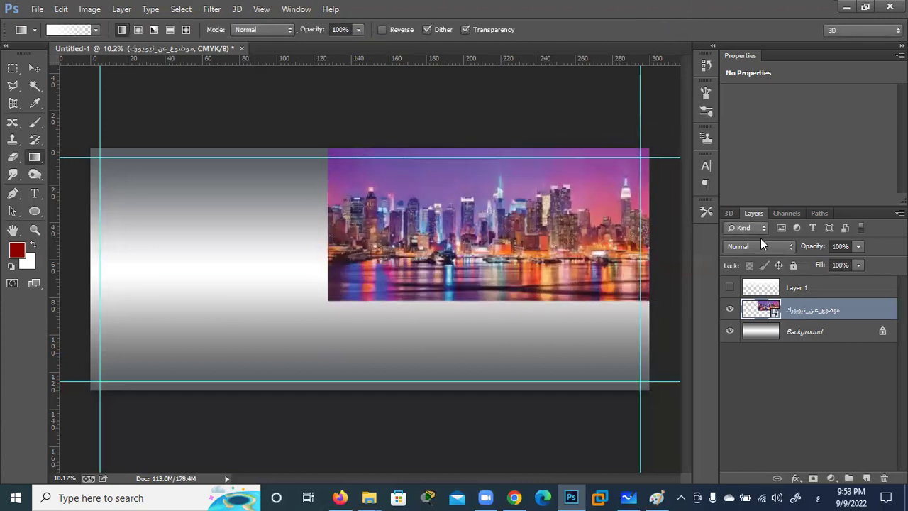
mouse_move(762, 310)
mouse_down()
mouse_move(568, 303)
mouse_move(756, 315)
mouse_up()
Step: Duplicate the skyline layer and flip the copy horizontally
key(ctrl+j)
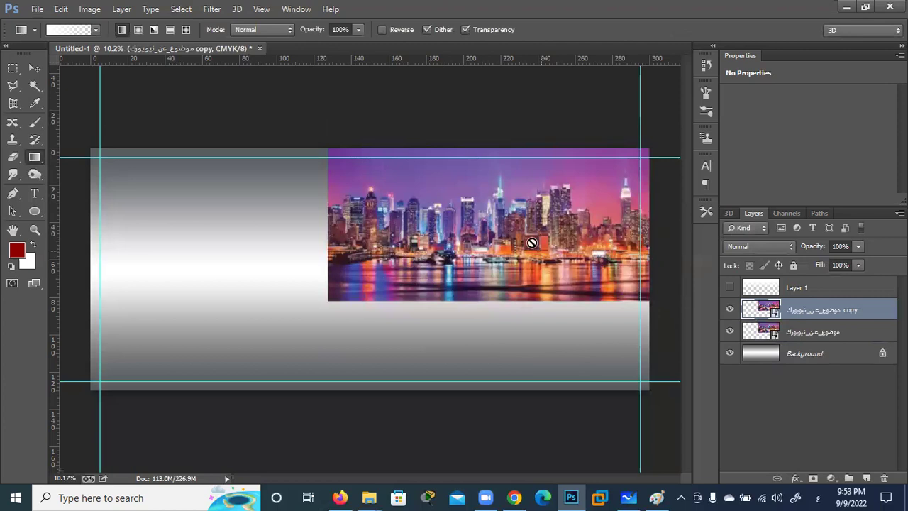
key(ctrl+t)
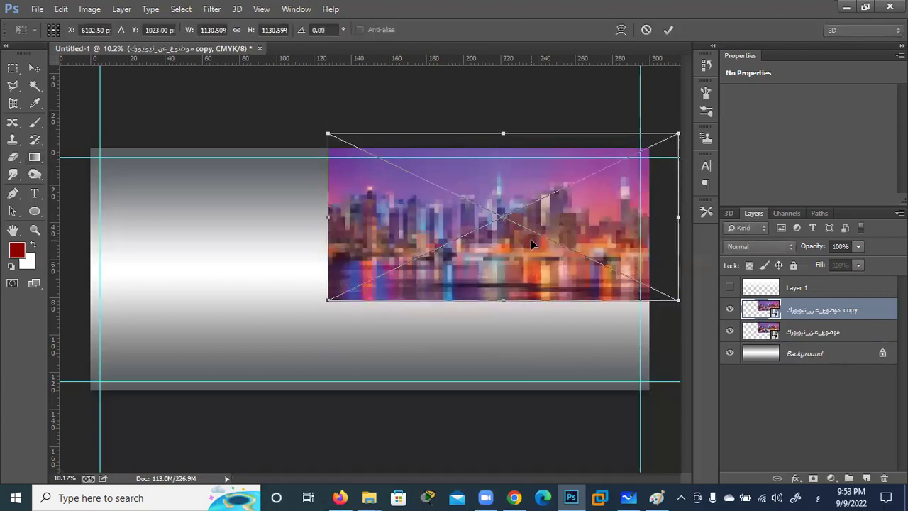
right_click(531, 244)
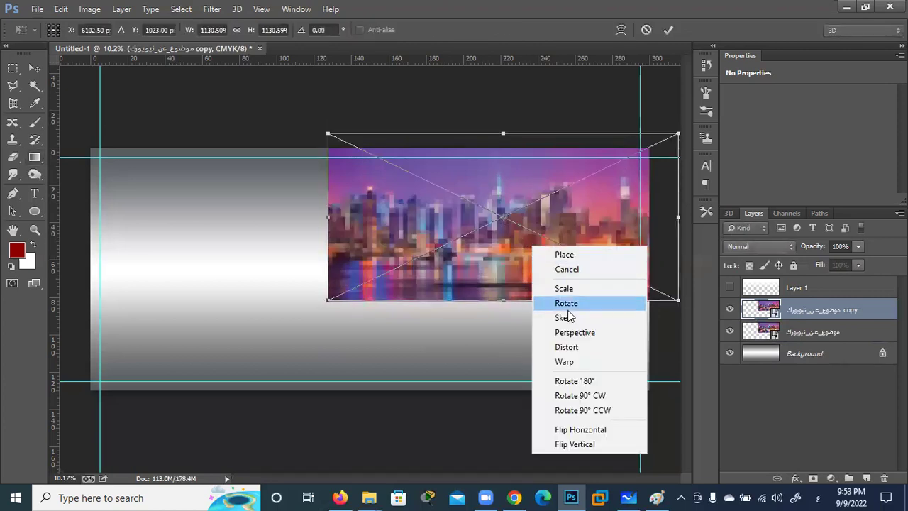
click(601, 429)
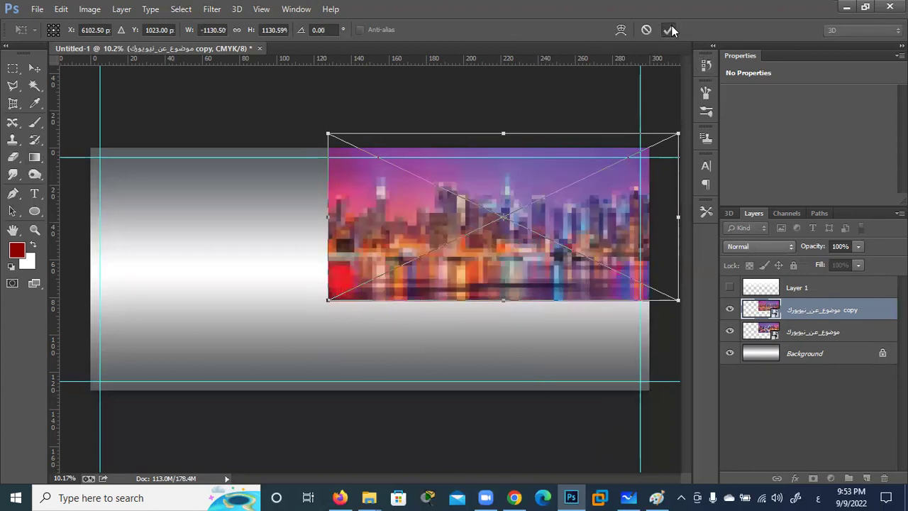
click(669, 29)
click(603, 241)
click(444, 197)
Step: Move the mirrored copy to the banner's left edge
click(35, 67)
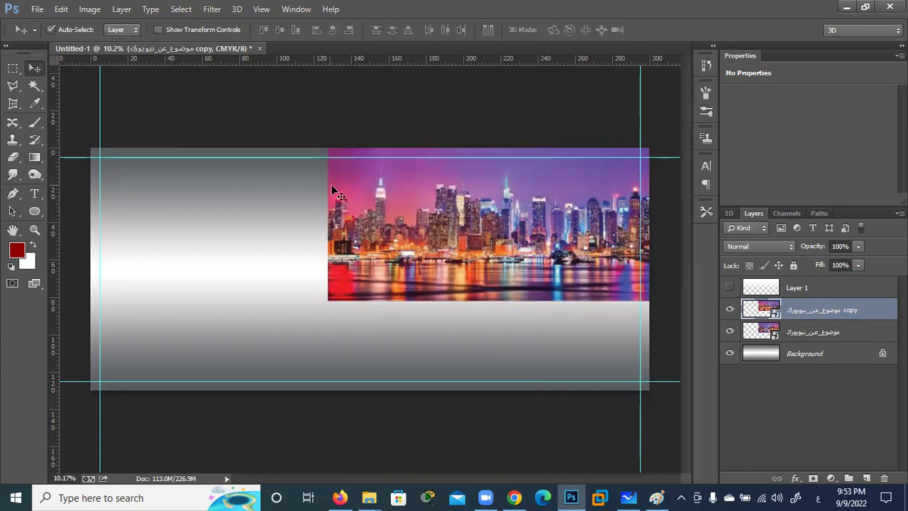
drag(441, 216, 130, 213)
drag(310, 239, 270, 239)
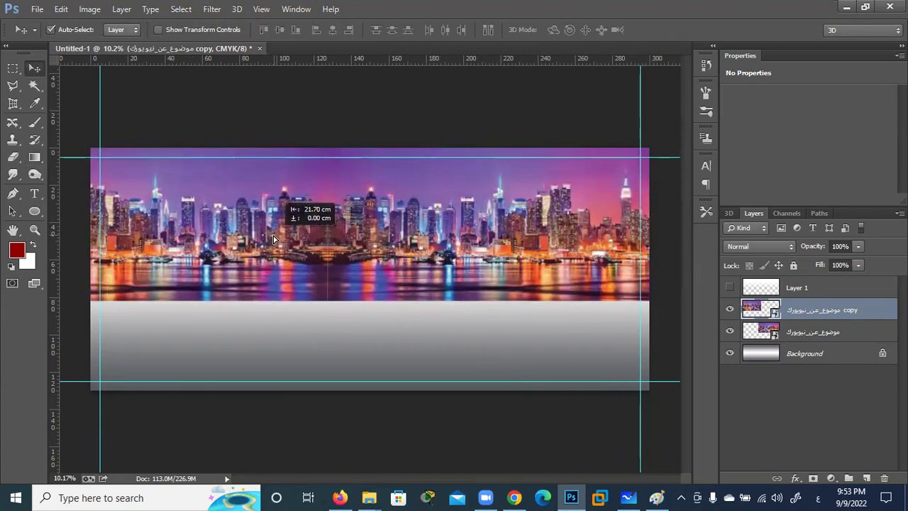
drag(270, 238, 274, 237)
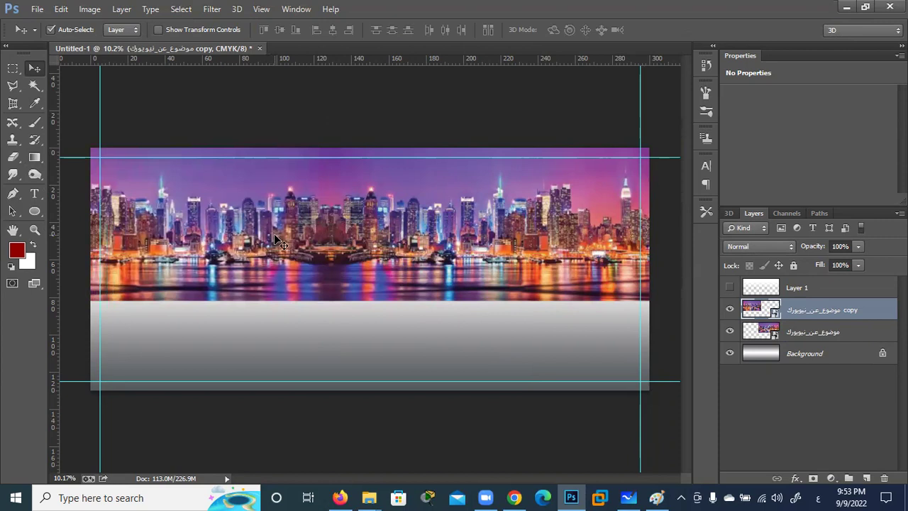
Step: Select the mirrored skyline copy layer and delete it
click(662, 128)
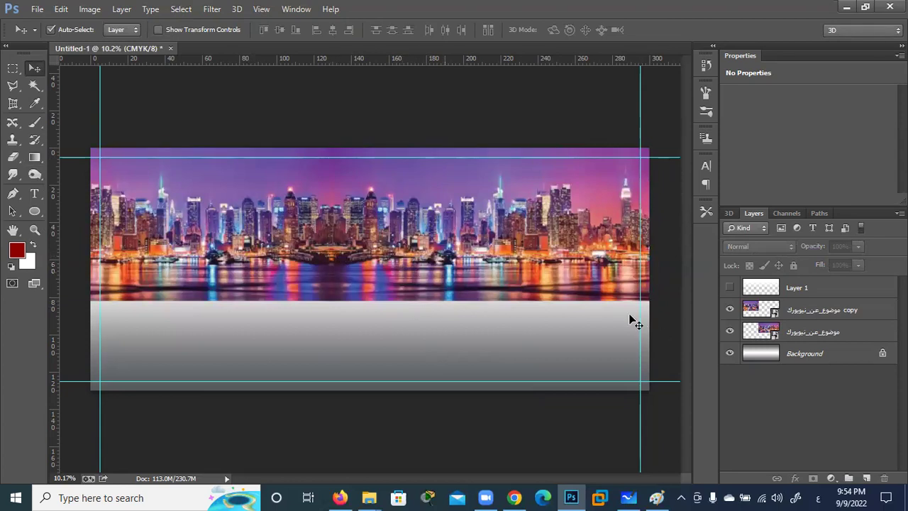
click(865, 310)
click(884, 478)
Step: Confirm the deletion, then duplicate the skyline, flip it horizontally and place it on the left half
click(405, 196)
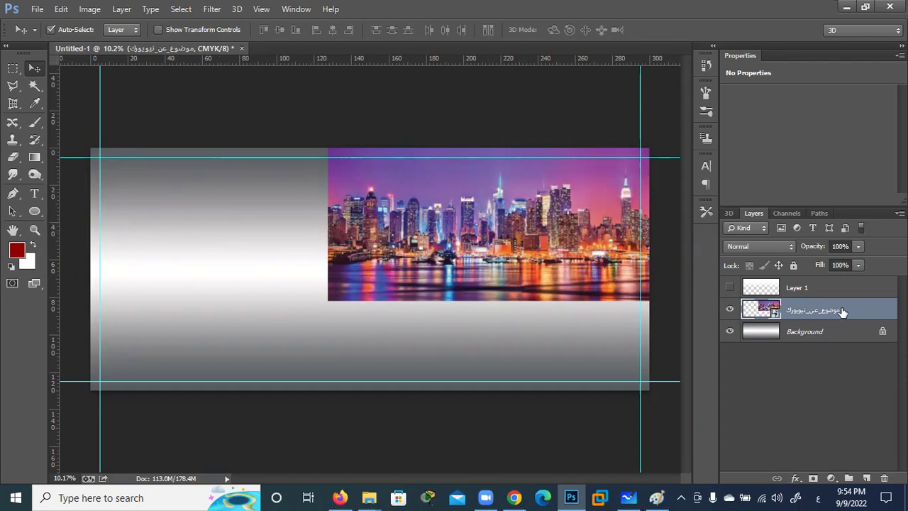
key(ctrl+j)
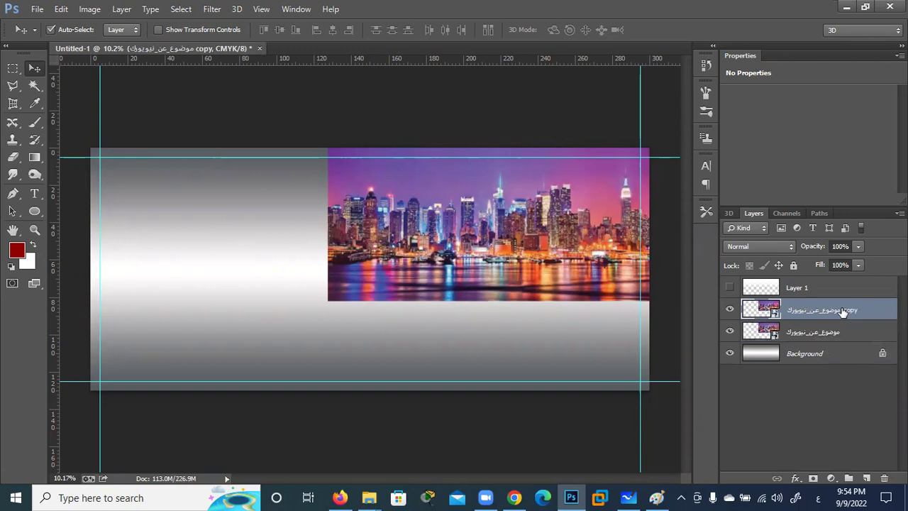
key(ctrl+t)
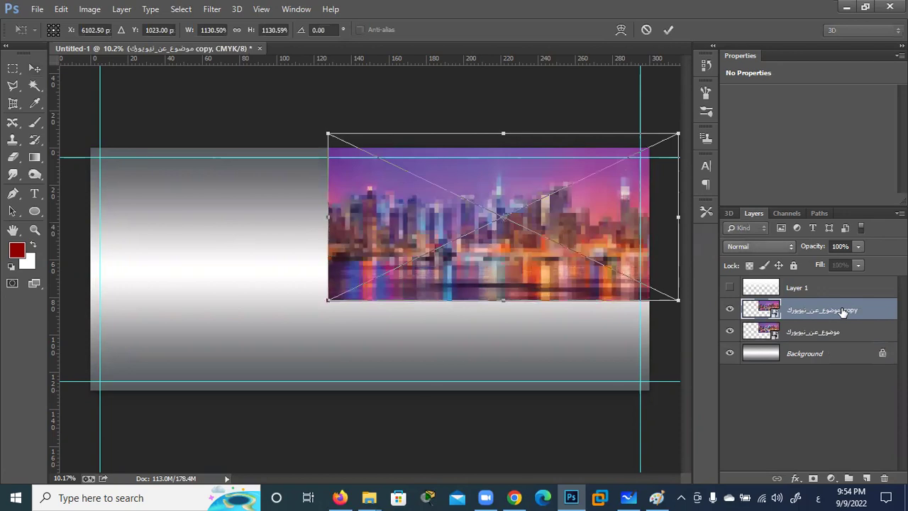
right_click(617, 236)
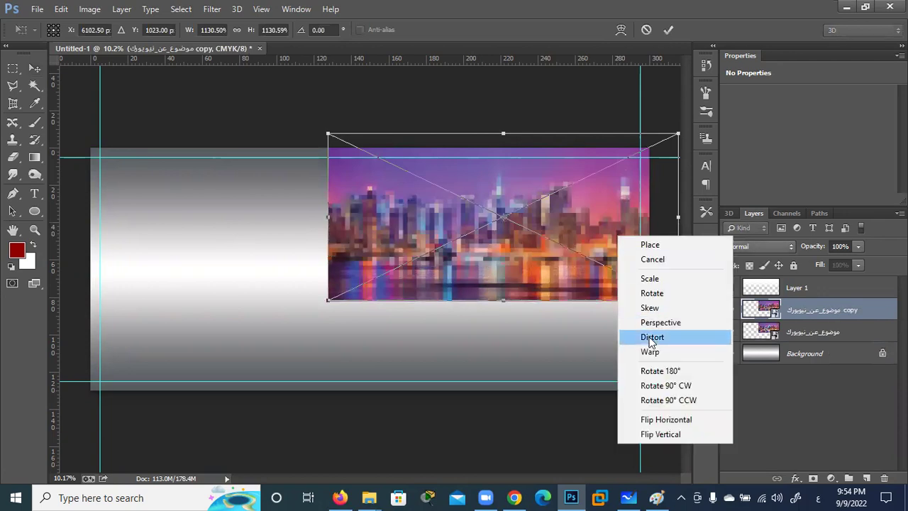
click(663, 419)
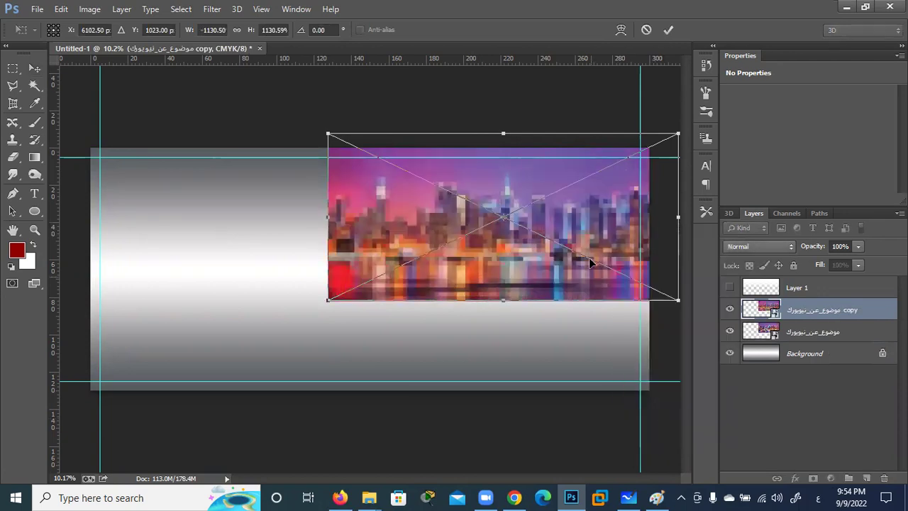
mouse_move(642, 229)
mouse_down()
mouse_move(293, 239)
mouse_move(295, 231)
mouse_up()
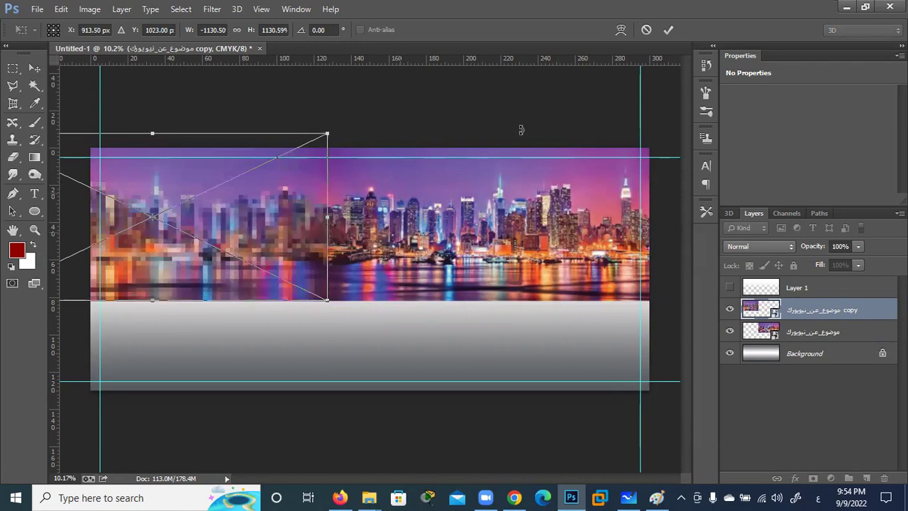
key(Return)
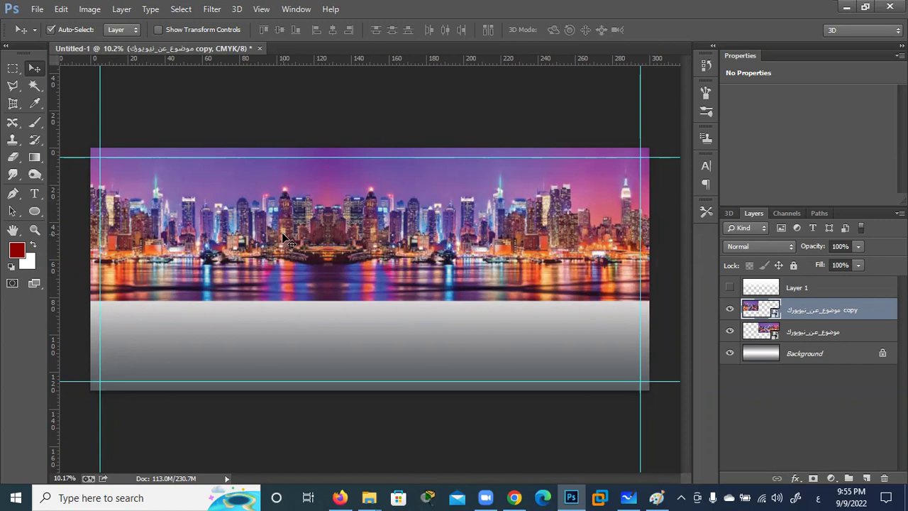
Step: Select the original and copy skyline layers and merge them with Ctrl+E
click(855, 330)
shift+click(856, 307)
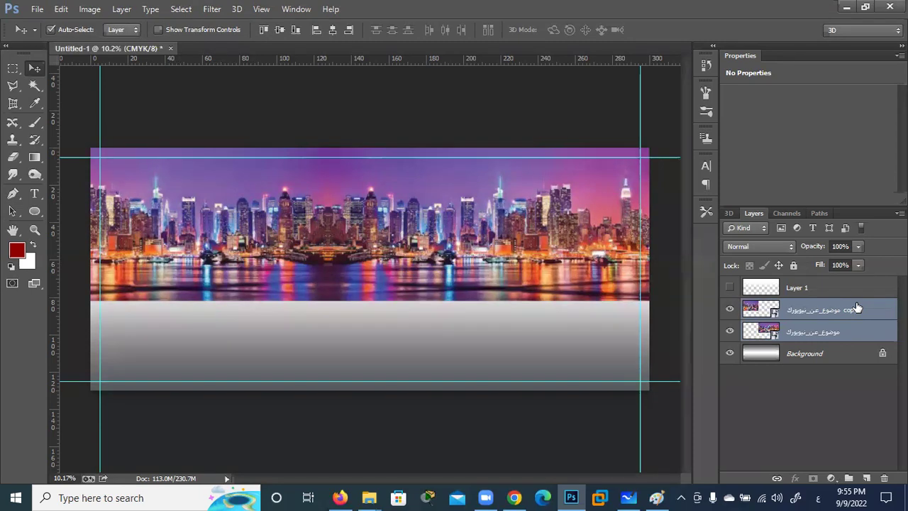
key(ctrl+e)
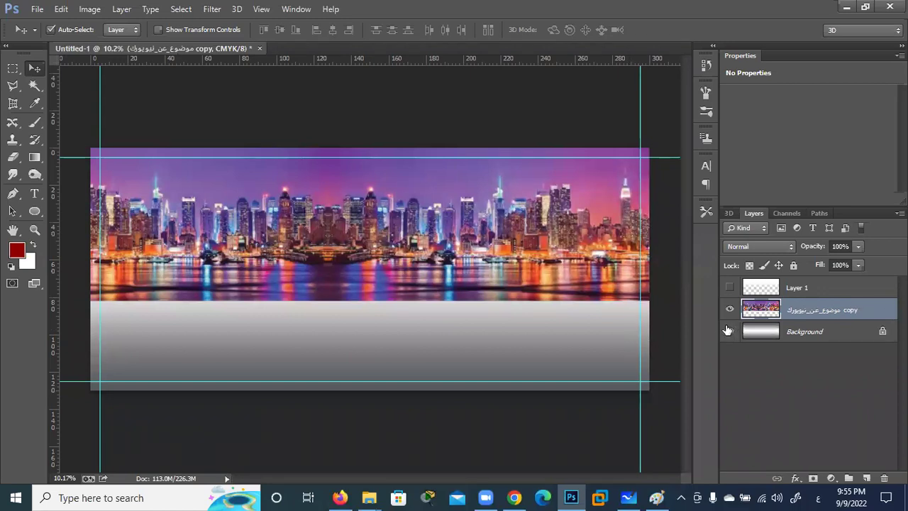
scroll(450, 247, up, 2)
scroll(450, 247, up, 2)
scroll(451, 249, up, 2)
scroll(452, 248, up, 2)
scroll(451, 248, down, 2)
scroll(451, 248, down, 2)
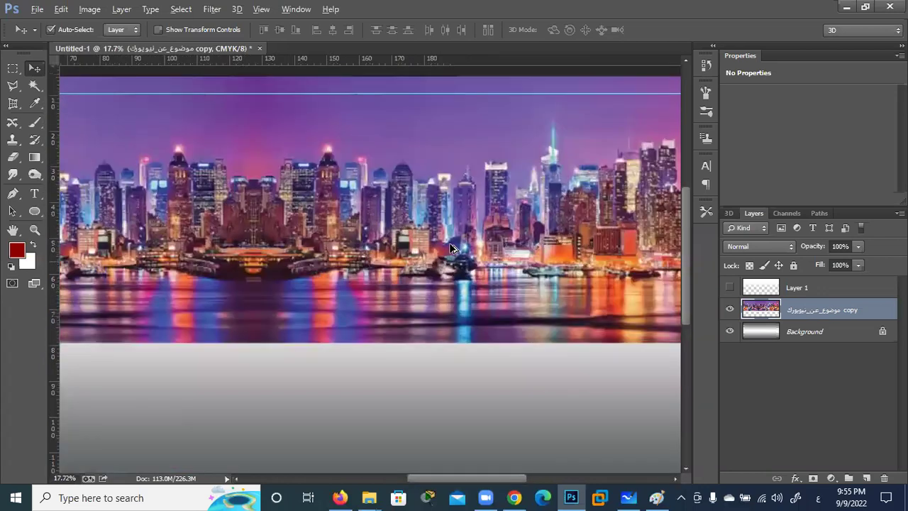
scroll(452, 248, down, 1)
scroll(451, 248, down, 1)
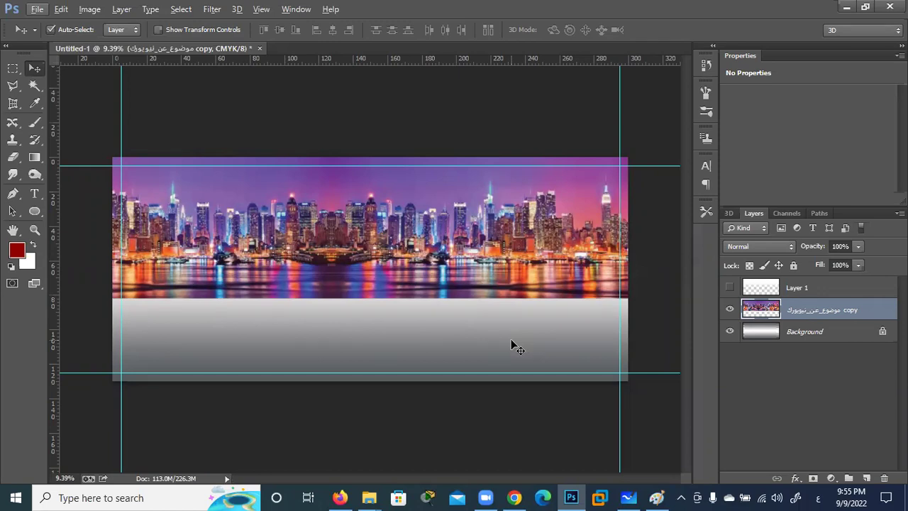
Step: Switch to Chrome's New York image results and try the Size filter
click(514, 497)
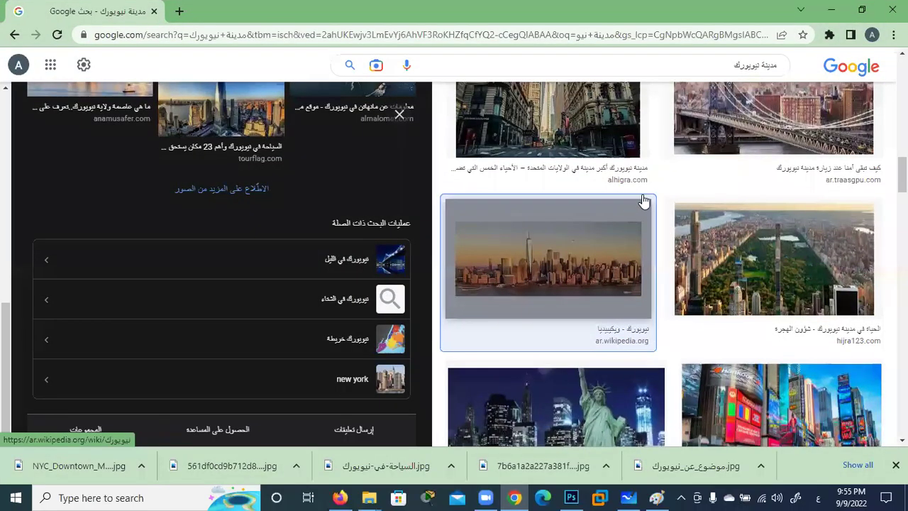
scroll(756, 239, down, 5)
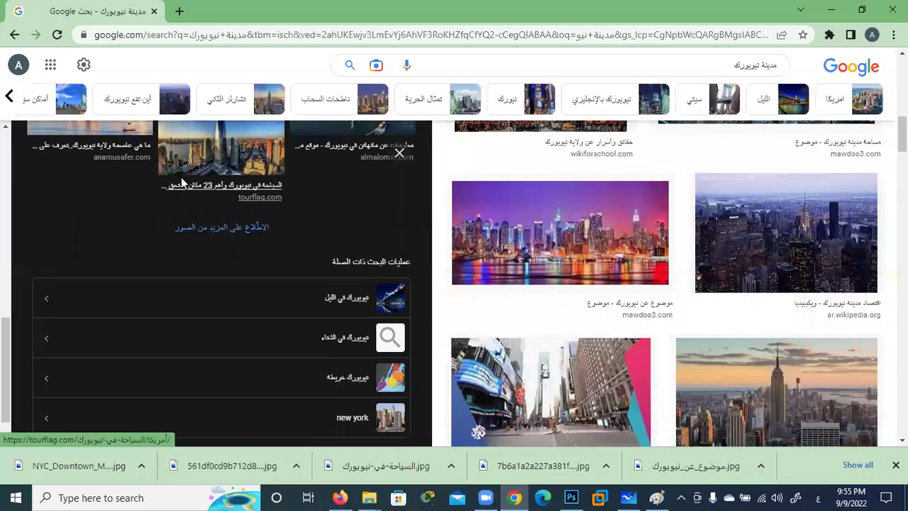
scroll(227, 165, up, 3)
scroll(227, 164, up, 5)
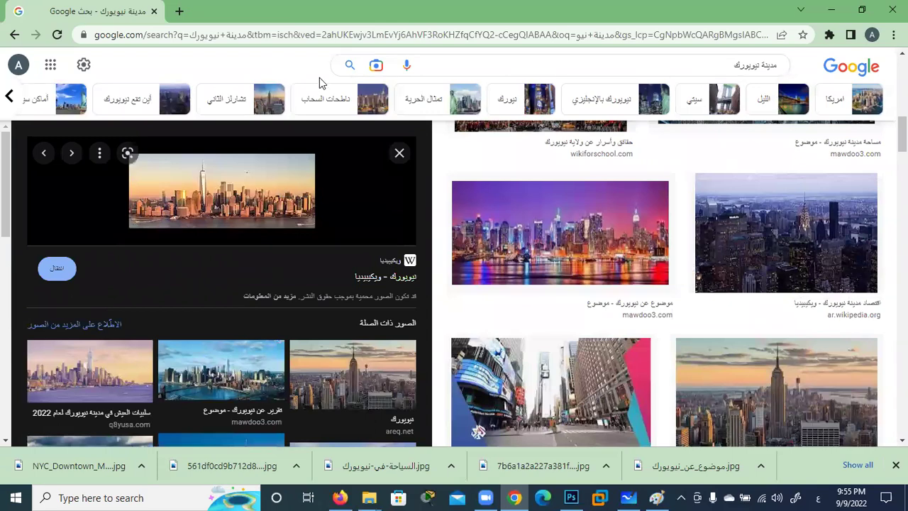
scroll(479, 431, up, 5)
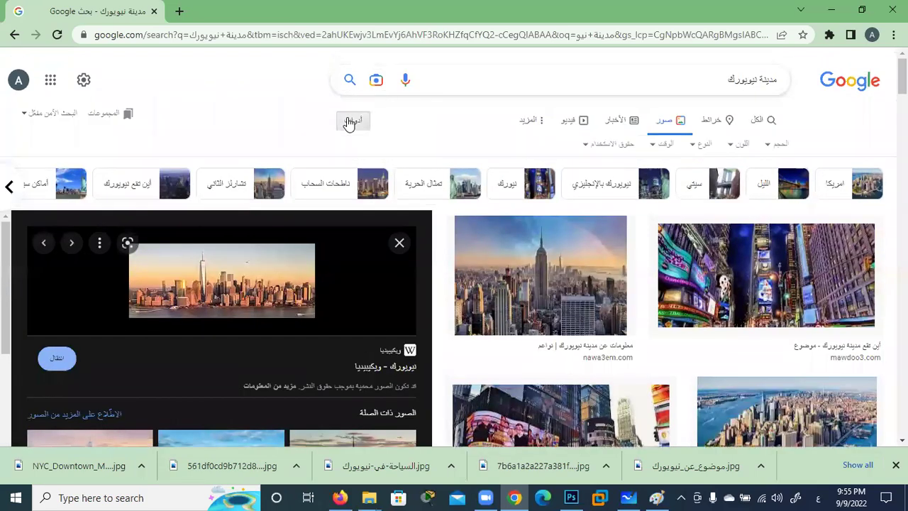
click(772, 146)
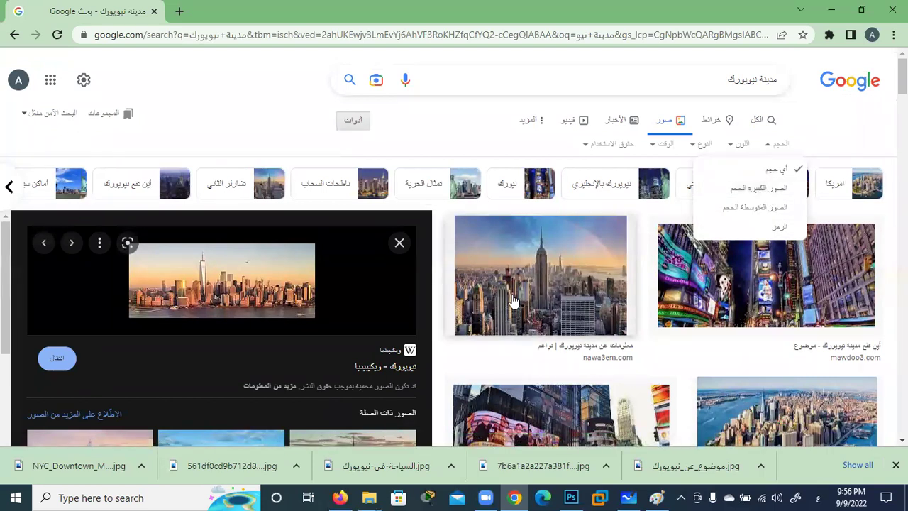
click(394, 245)
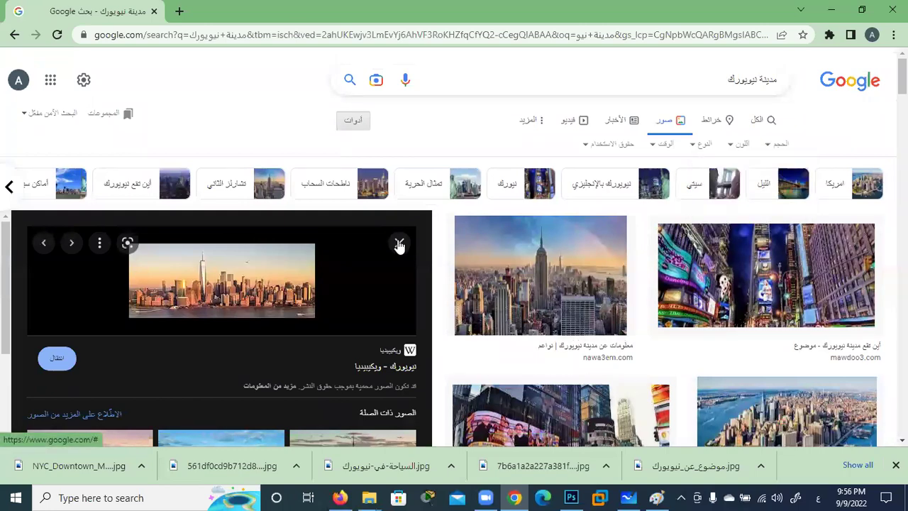
Step: Browse the results and preview the orange New York skyline photo
click(397, 243)
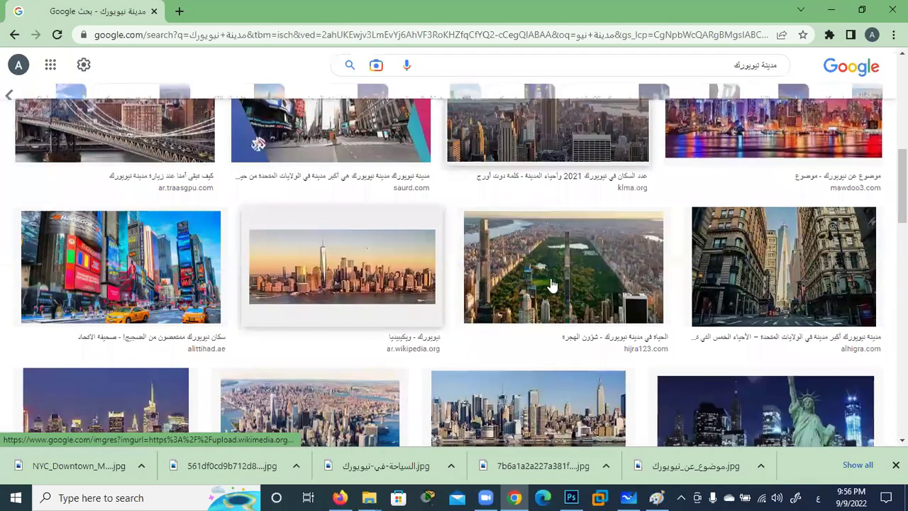
right_click(546, 278)
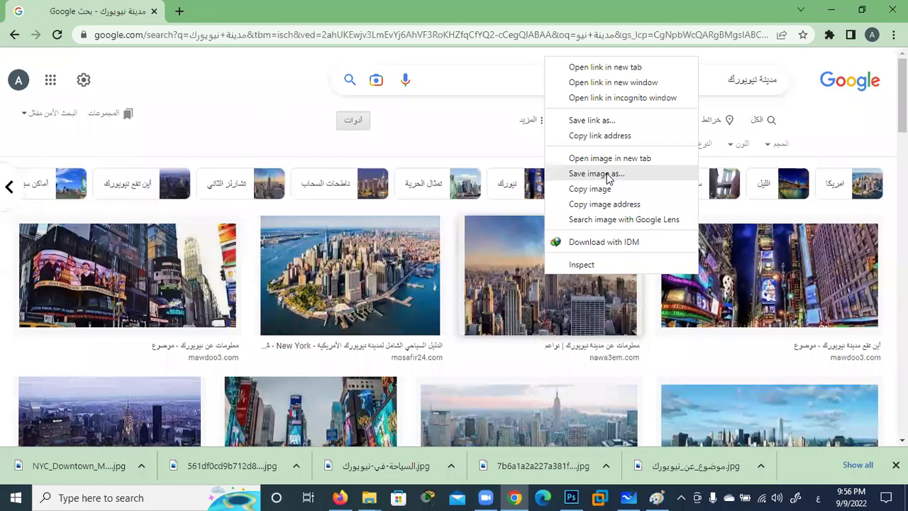
click(480, 307)
scroll(478, 307, down, 3)
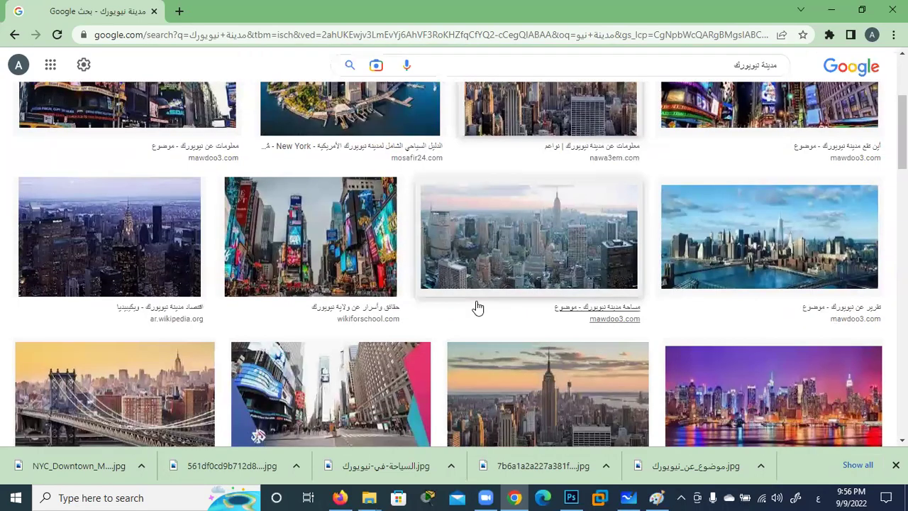
scroll(477, 306, down, 4)
scroll(385, 183, down, 2)
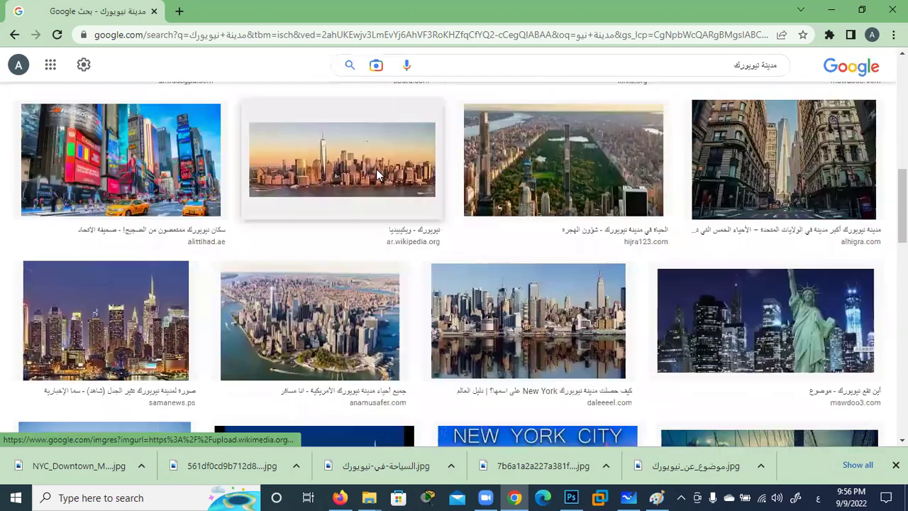
click(376, 169)
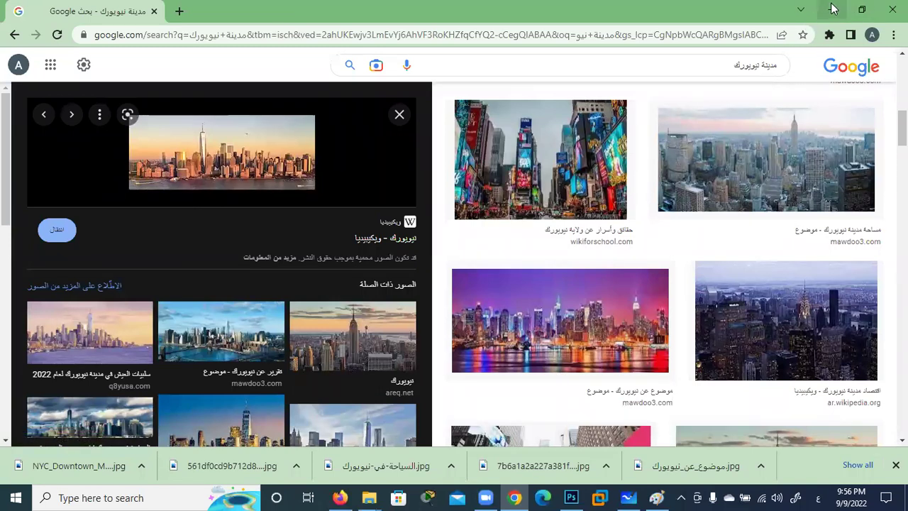
Step: Minimize Chrome so the Photoshop skyline banner document is back in front
click(832, 9)
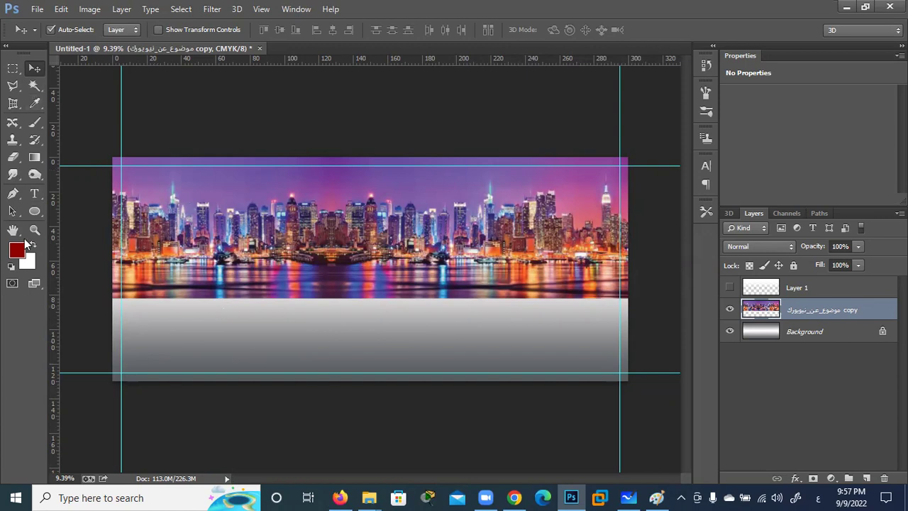
Step: Start a Polygonal Lasso outline from the left waterline up to the right-hand tower, then zoom in
click(12, 85)
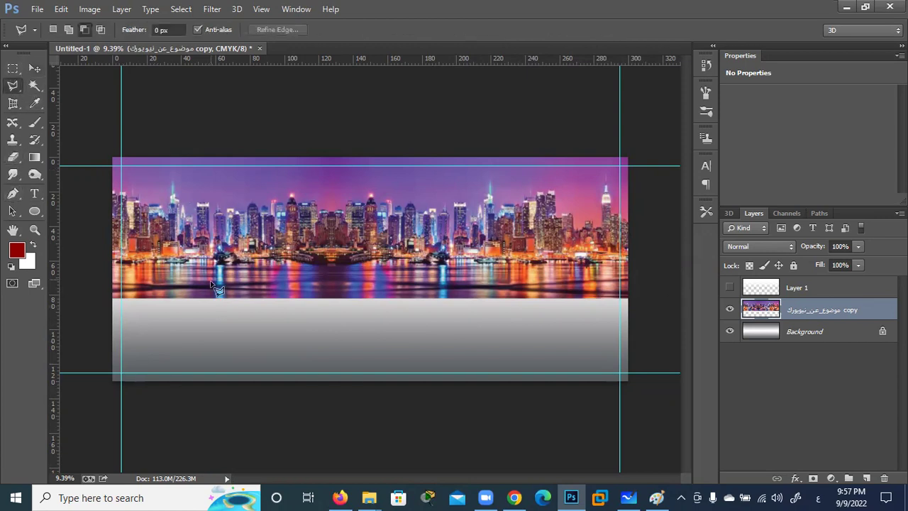
click(101, 266)
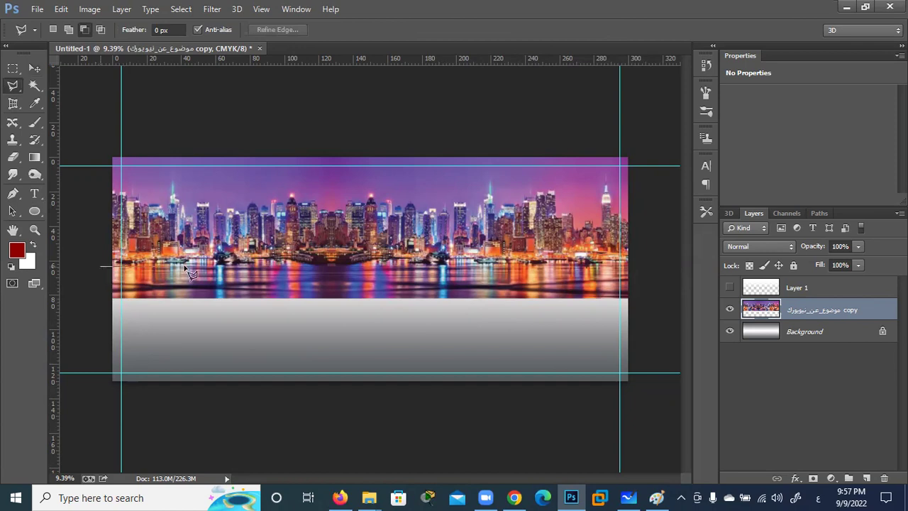
click(646, 267)
click(629, 215)
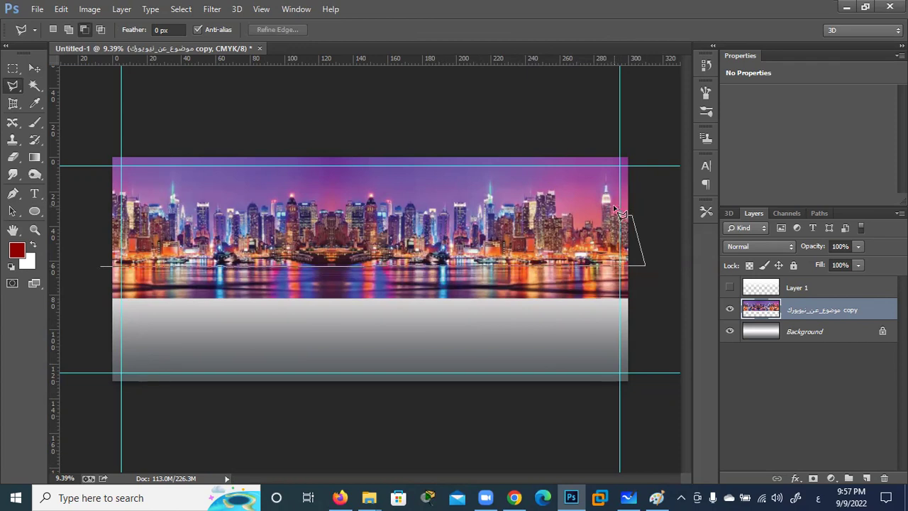
click(607, 168)
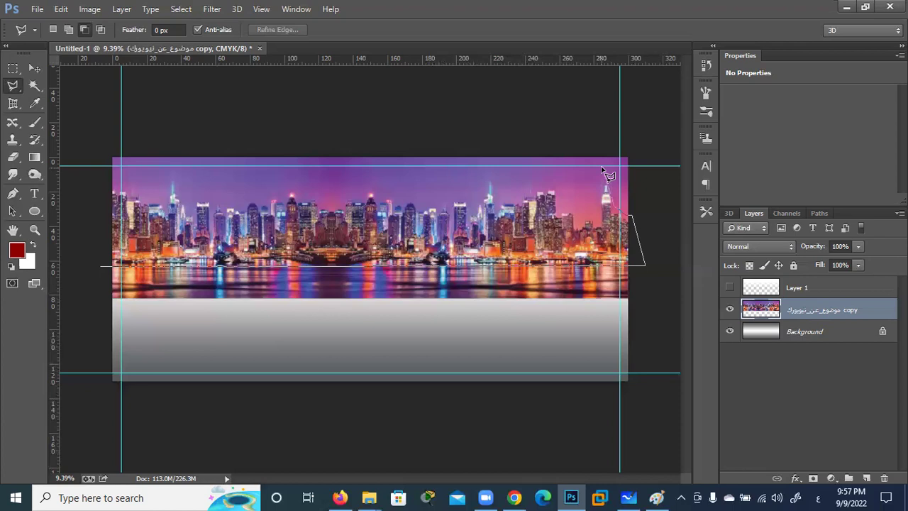
scroll(602, 170, up, 1)
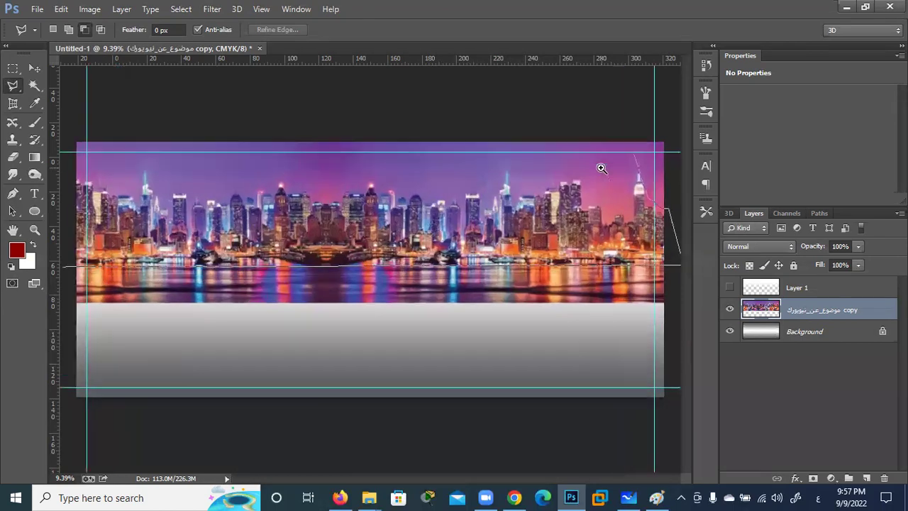
scroll(602, 169, up, 2)
scroll(602, 170, up, 1)
scroll(617, 178, up, 1)
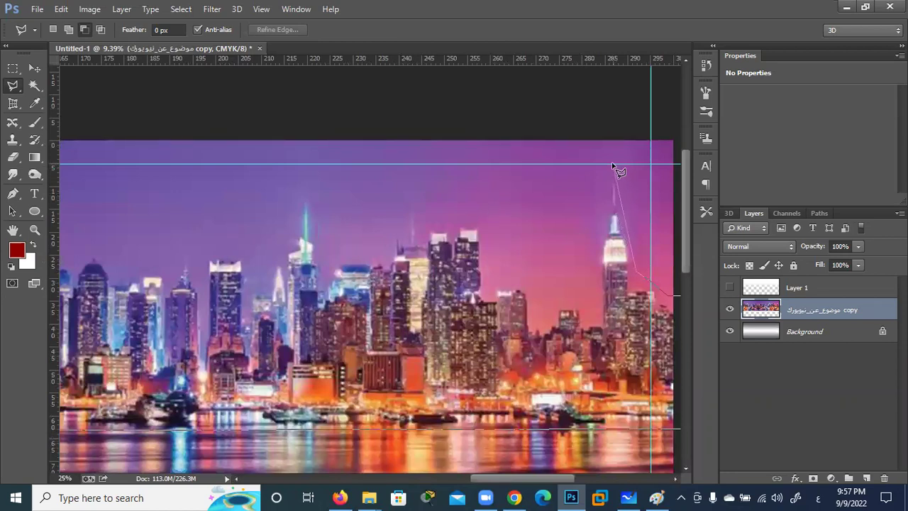
Step: Trace the rooftops leftward from the tall tower's antenna tip to the next spire
click(613, 165)
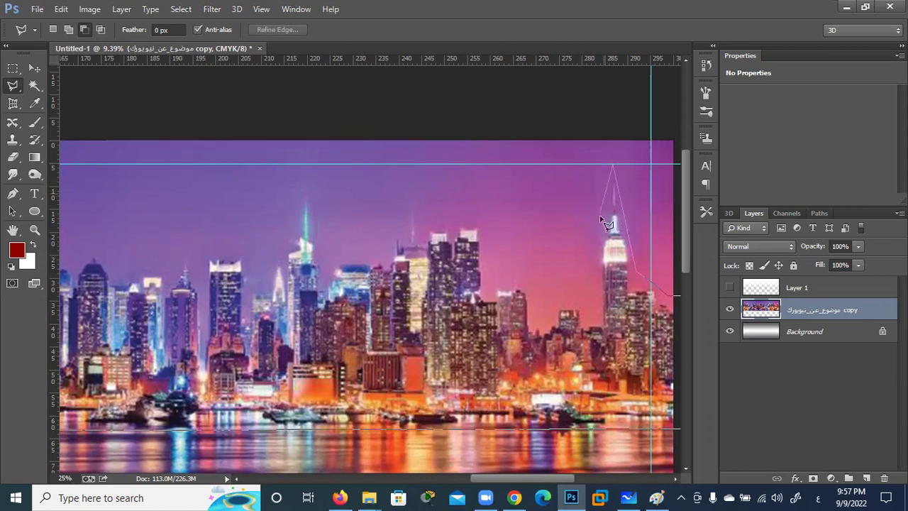
click(594, 270)
click(596, 314)
click(585, 302)
click(555, 304)
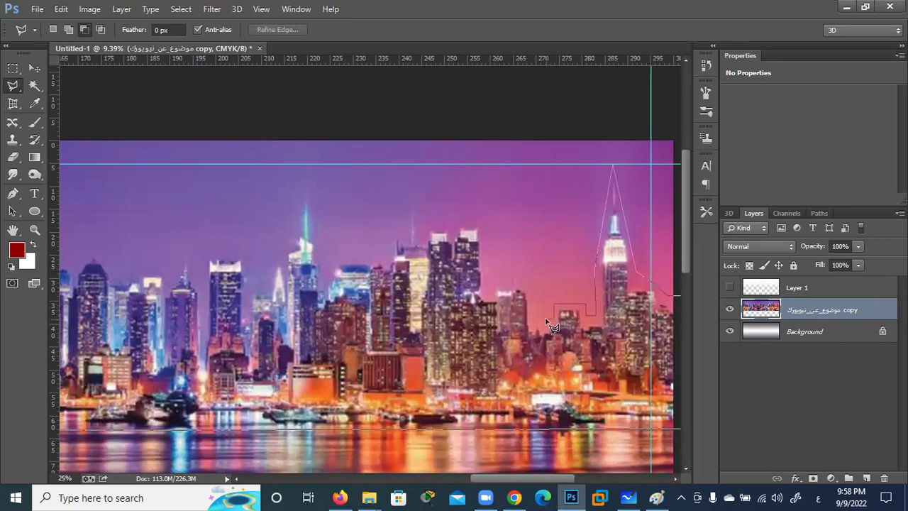
click(531, 323)
click(531, 286)
click(496, 284)
click(487, 298)
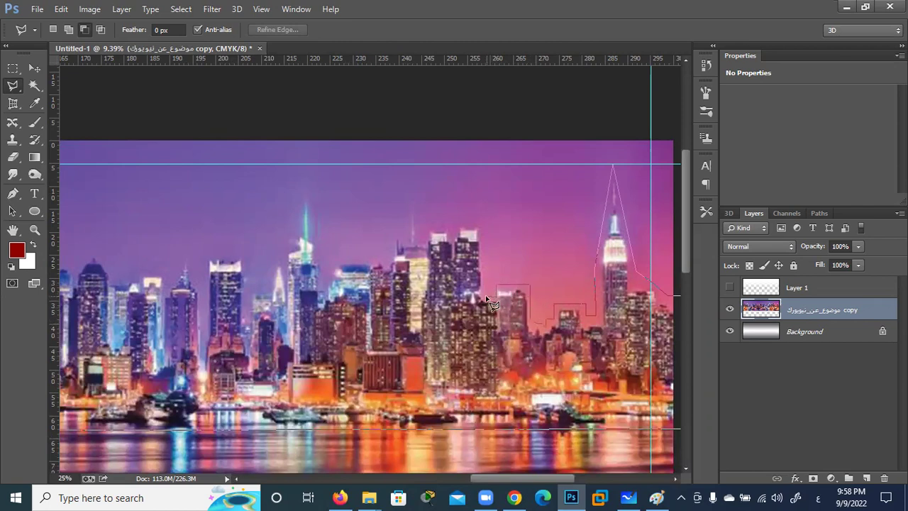
click(485, 224)
click(457, 224)
click(428, 230)
click(417, 240)
click(414, 200)
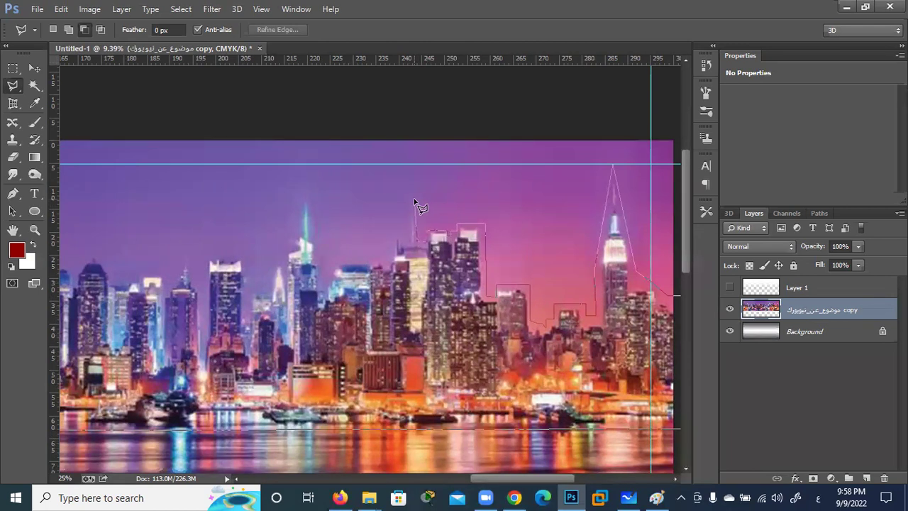
click(396, 235)
Step: Continue the roofline outline leftward past the next towers to the leftmost visible peak
click(385, 260)
click(338, 260)
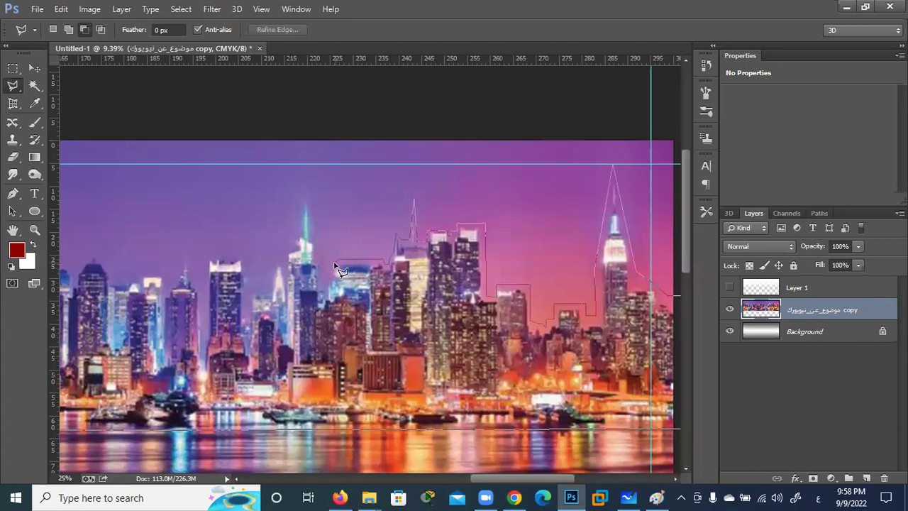
click(326, 283)
click(308, 192)
click(306, 190)
click(272, 287)
click(252, 287)
click(242, 303)
click(242, 256)
click(204, 257)
click(202, 327)
click(187, 258)
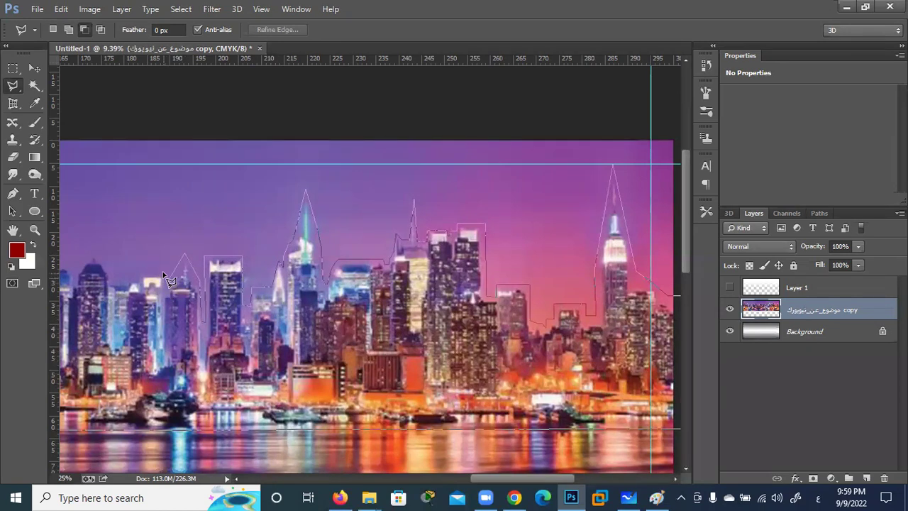
click(141, 274)
click(113, 276)
click(93, 250)
Step: Pan left and trace the flat and box-shaped roofs and the next peak of the mirrored center
drag(102, 307, 331, 307)
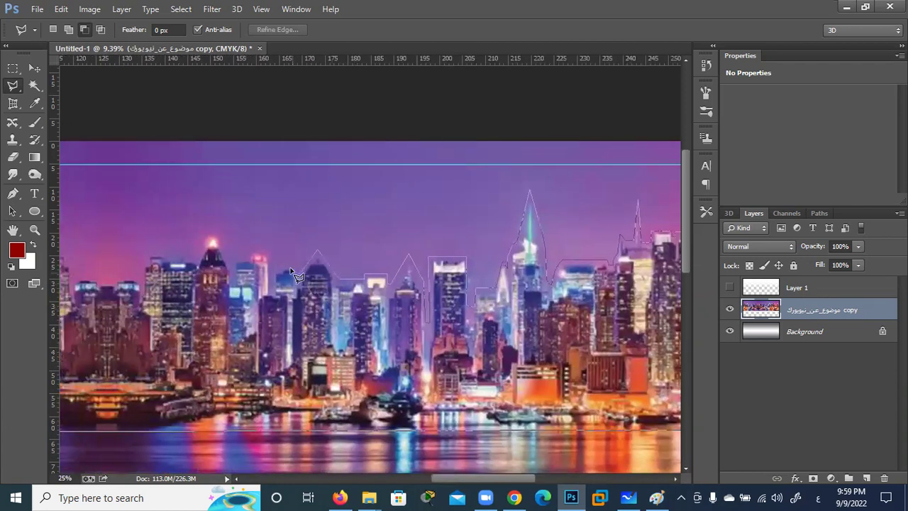
click(296, 264)
click(276, 266)
click(271, 244)
click(245, 243)
click(231, 256)
click(213, 227)
click(202, 253)
click(146, 254)
click(138, 262)
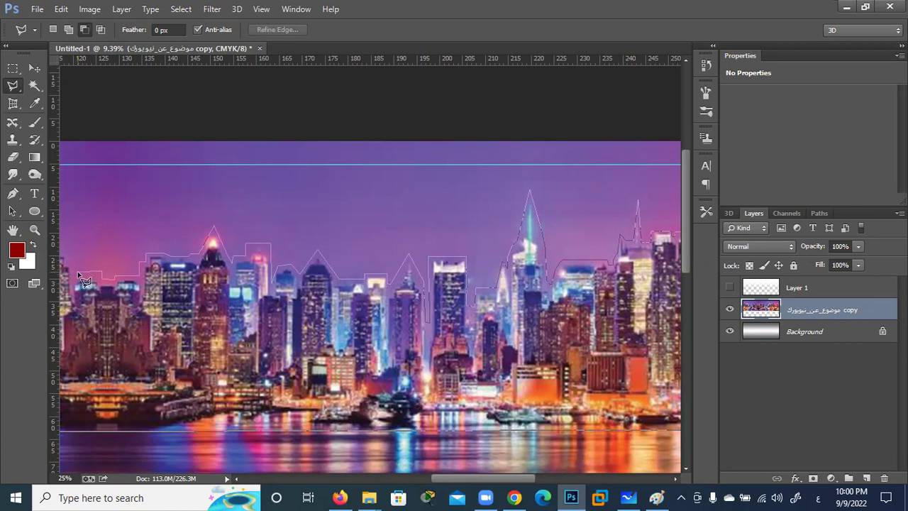
Step: Pan further left and extend the outline over the next spire and rooftops
drag(80, 276, 270, 285)
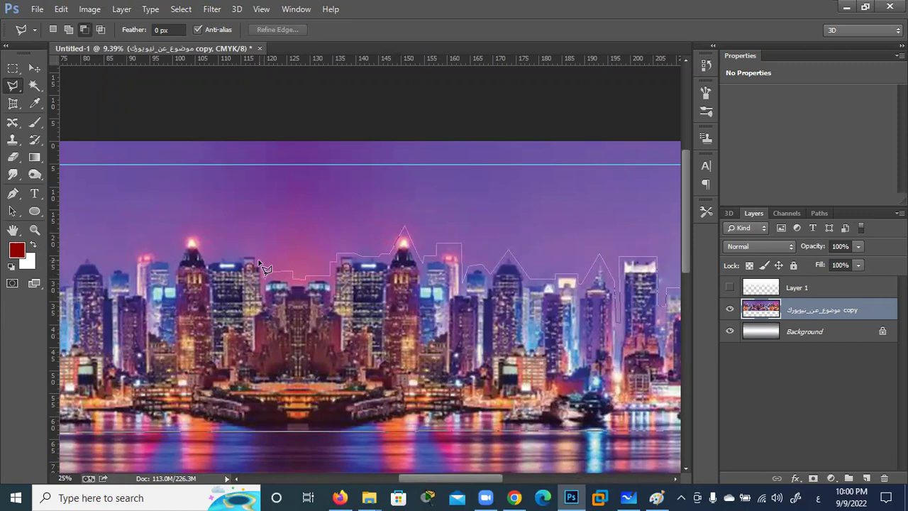
click(261, 253)
click(209, 253)
click(190, 227)
click(173, 257)
click(145, 240)
click(133, 254)
Step: Pan left and trace the rooftops, the gap between towers, and the next spire
drag(143, 297, 360, 295)
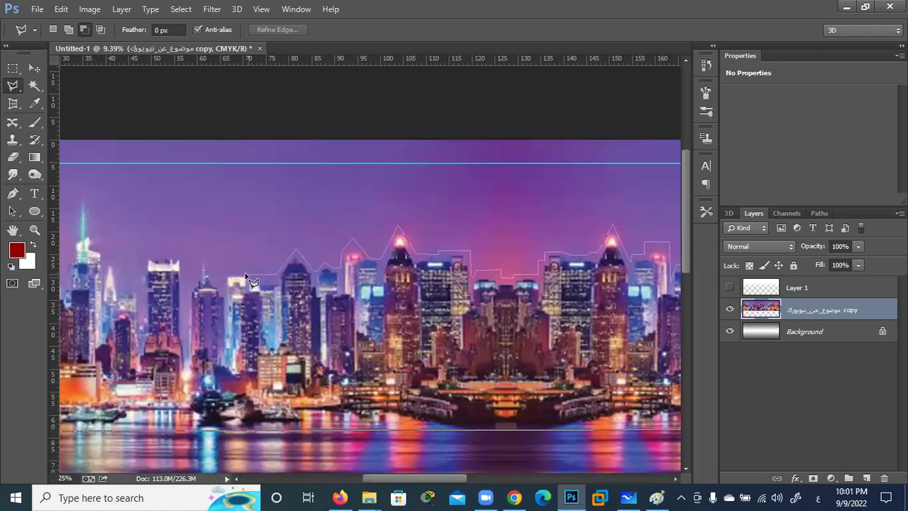
click(223, 275)
click(201, 260)
click(188, 284)
click(182, 323)
click(182, 253)
click(143, 252)
click(117, 284)
click(109, 260)
click(104, 273)
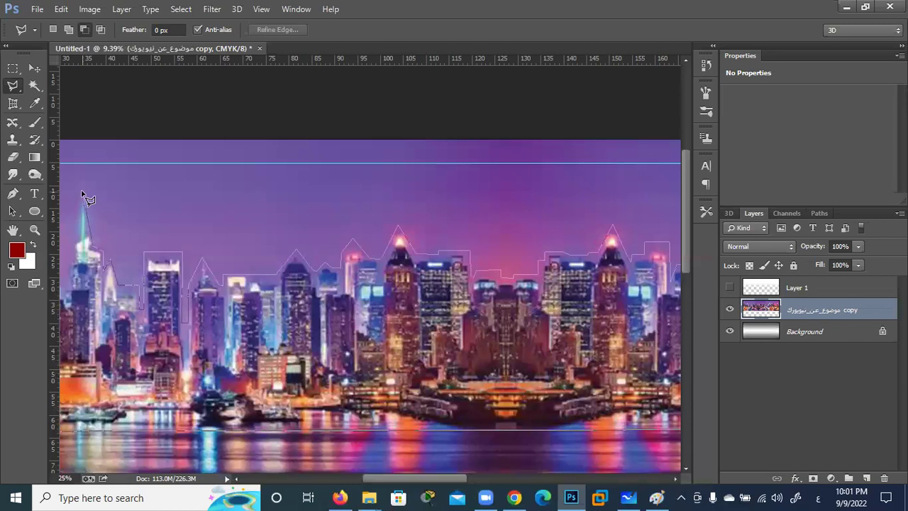
Step: Pan to the image's left edge and trace up the last tower to its peak
drag(87, 260, 330, 255)
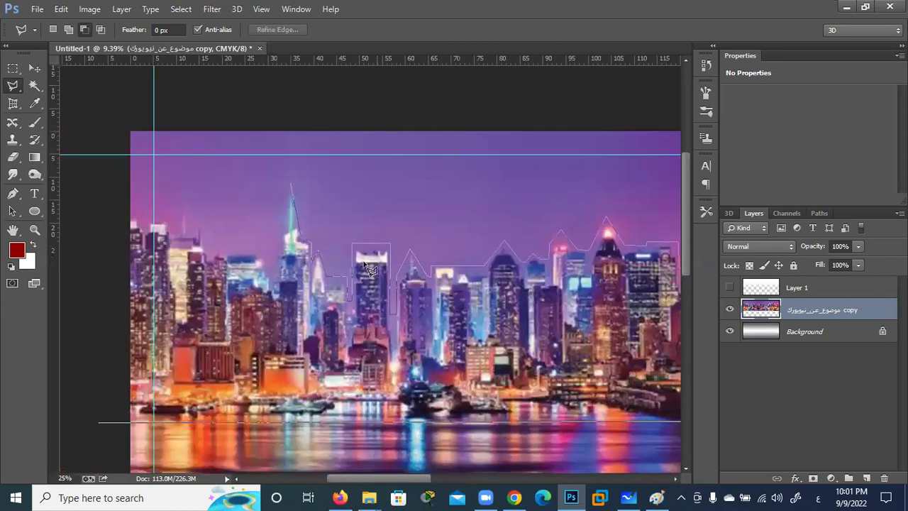
scroll(330, 253, left, 2)
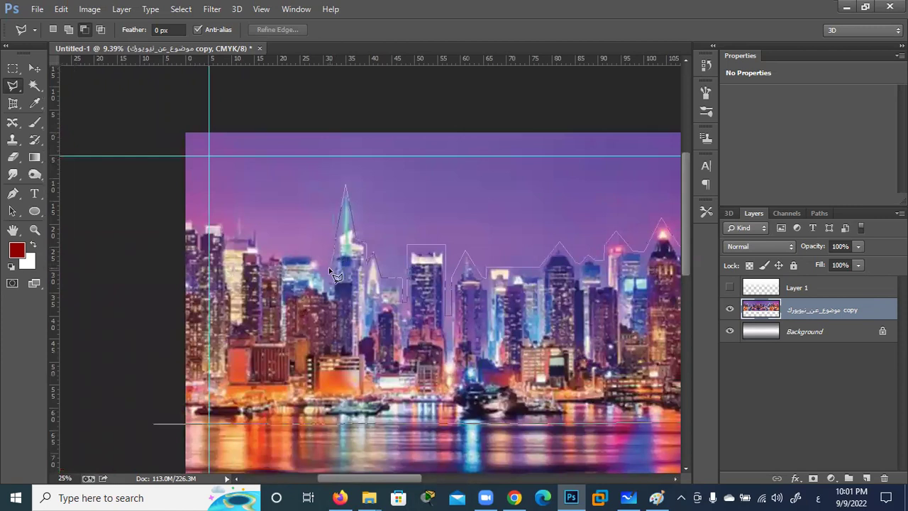
click(327, 253)
click(279, 250)
click(267, 254)
click(252, 233)
click(245, 220)
click(241, 196)
Step: Remove and re-place the misplaced peak point, then close the outline past the left edge
key(BackSpace)
click(240, 190)
click(231, 228)
click(192, 217)
click(168, 218)
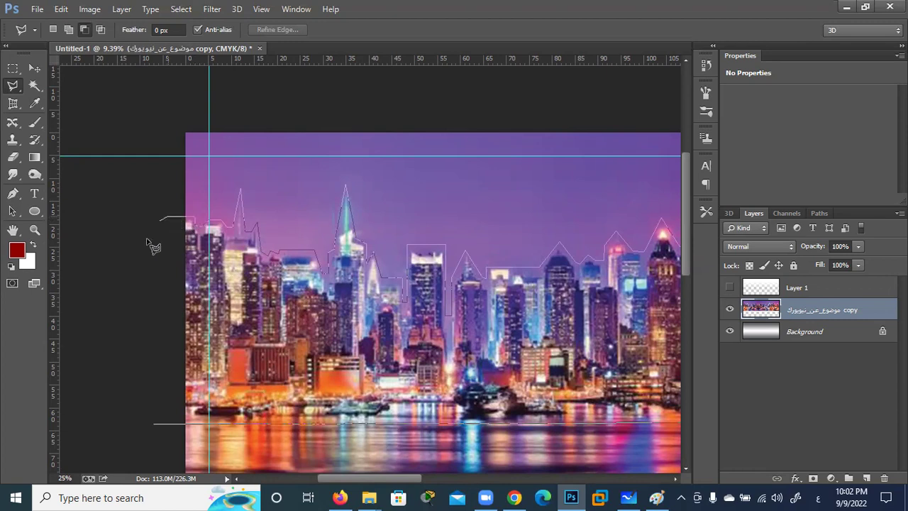
click(155, 423)
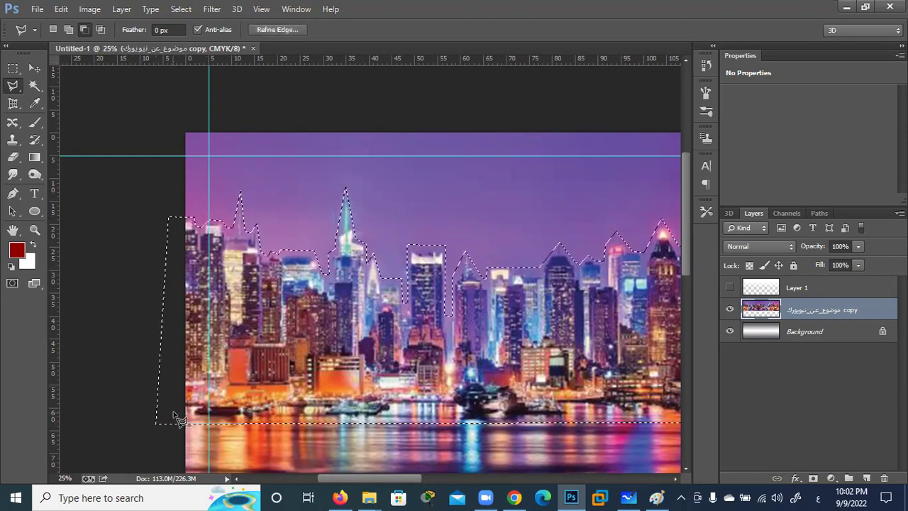
Step: Copy the skyline selection to Layer 2 and hide the original city copy layer
scroll(191, 403, up, 2)
scroll(191, 403, down, 1)
scroll(193, 403, down, 1)
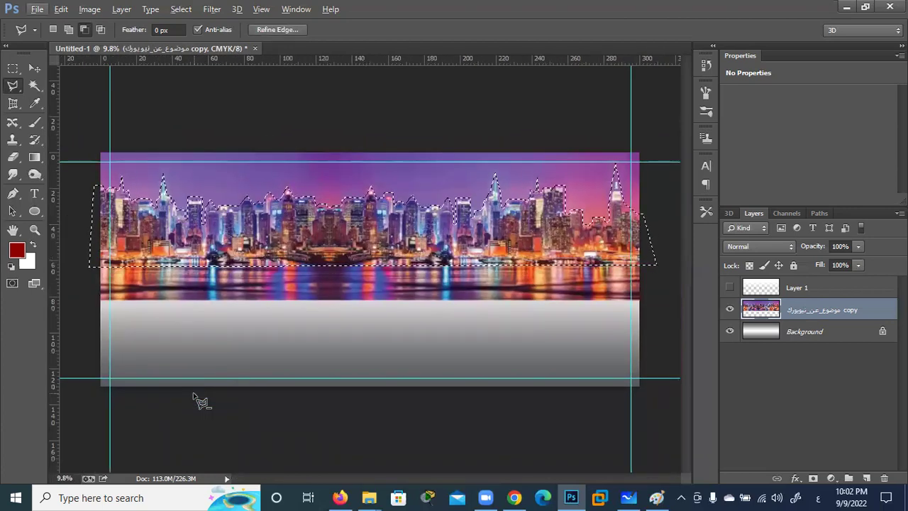
key(ctrl+j)
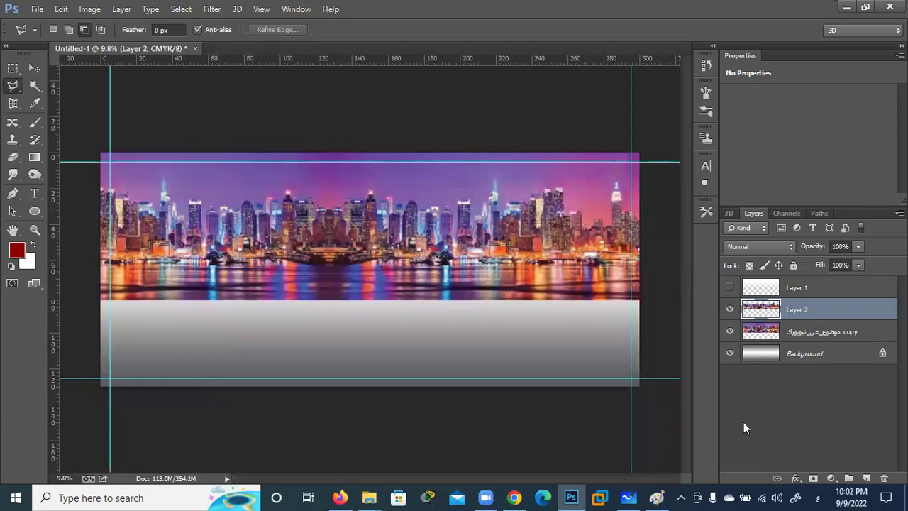
click(730, 331)
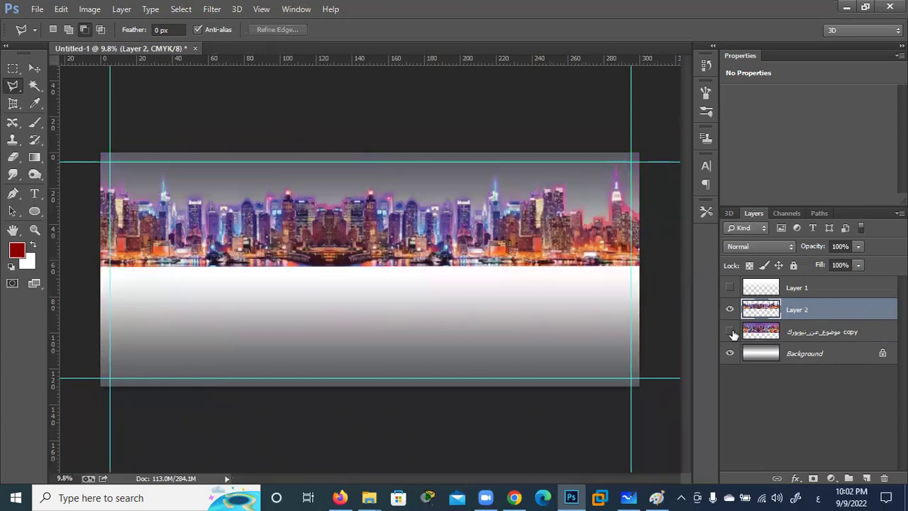
key(ctrl+minus)
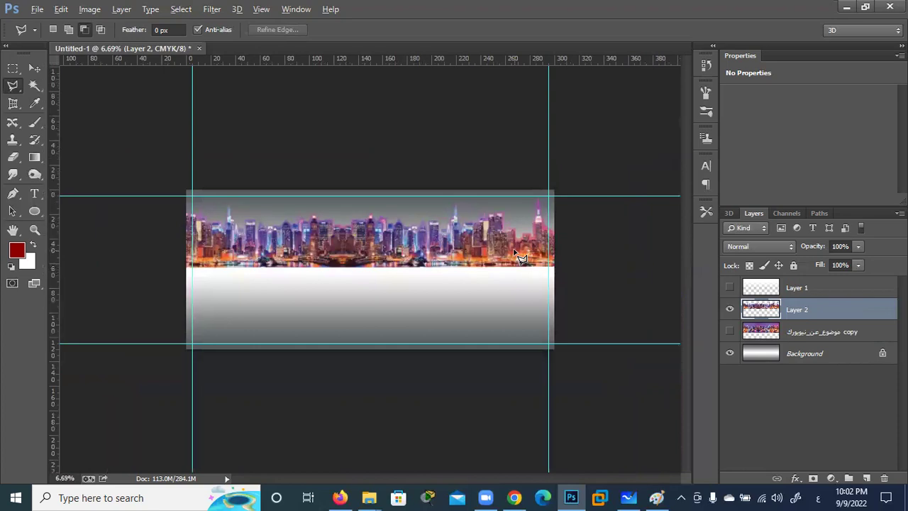
scroll(536, 278, up, 3)
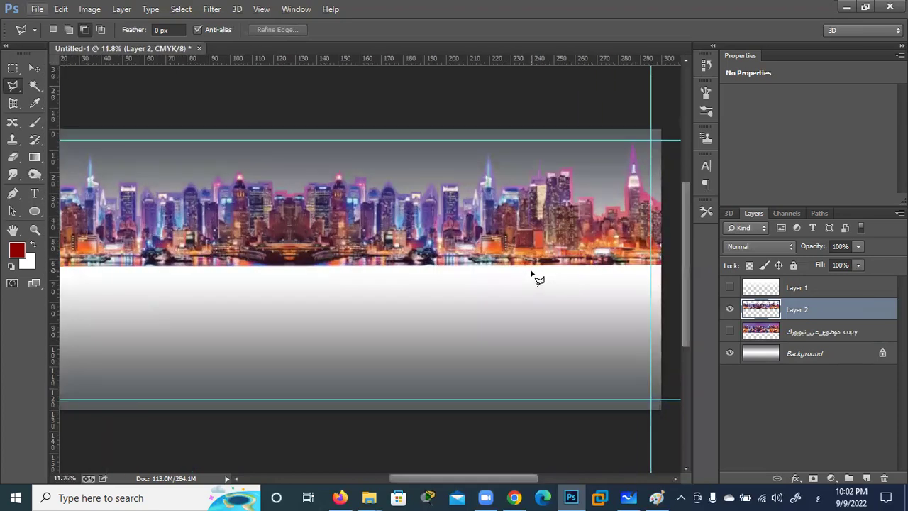
Step: Feather Layer 2's skyline selection by 1 pixel and copy that city-layer area to Layer 3
ctrl+click(760, 309)
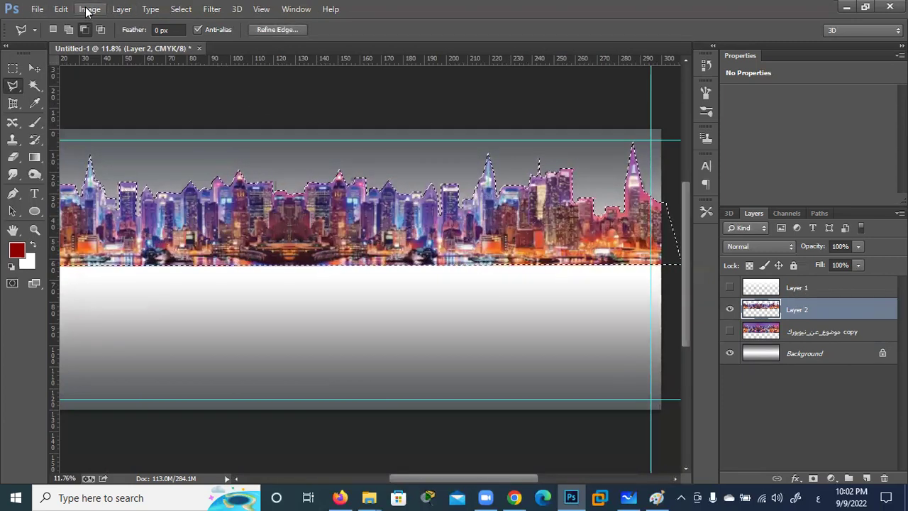
click(120, 10)
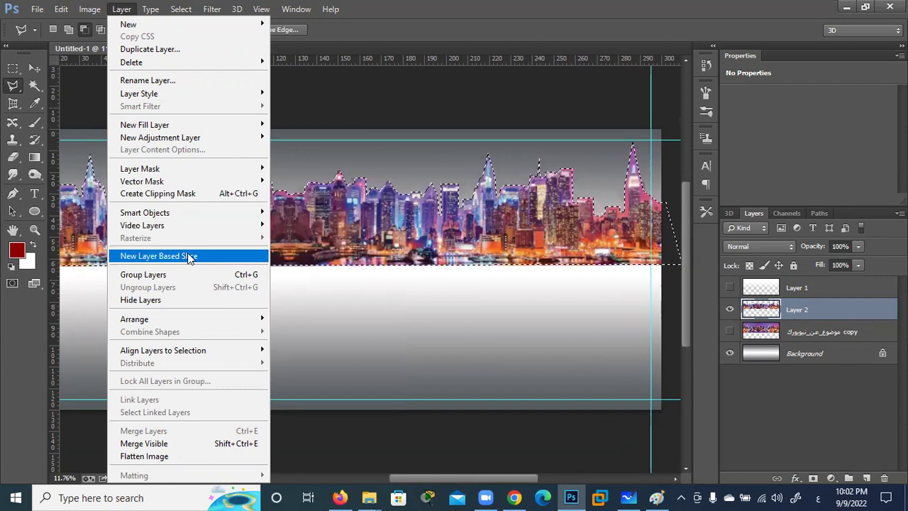
click(121, 9)
click(181, 8)
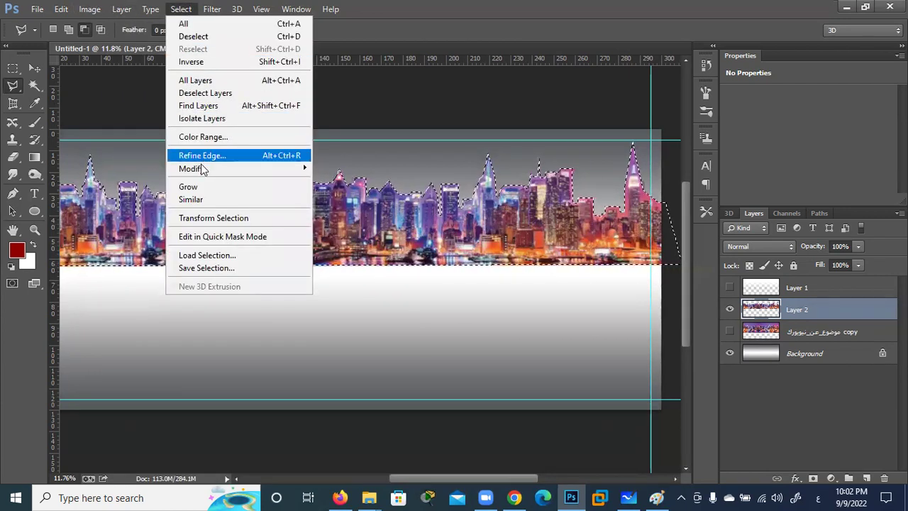
click(342, 217)
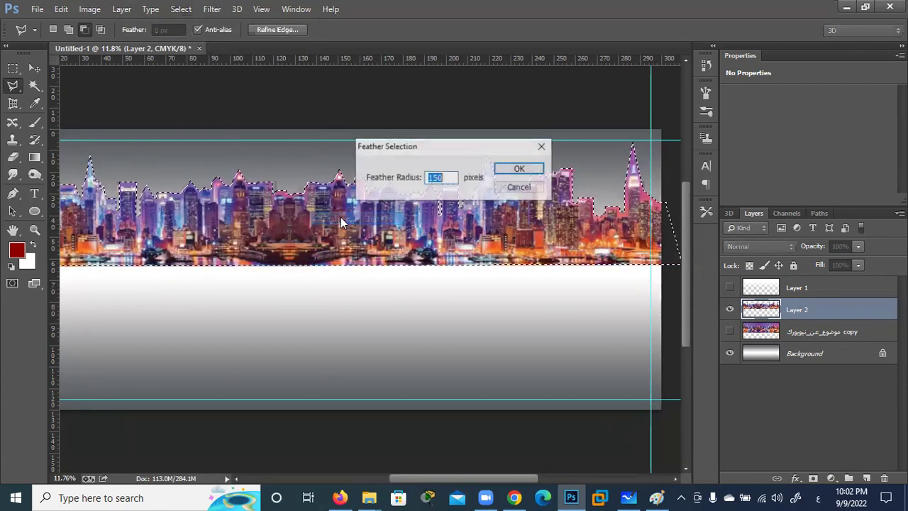
text(0)
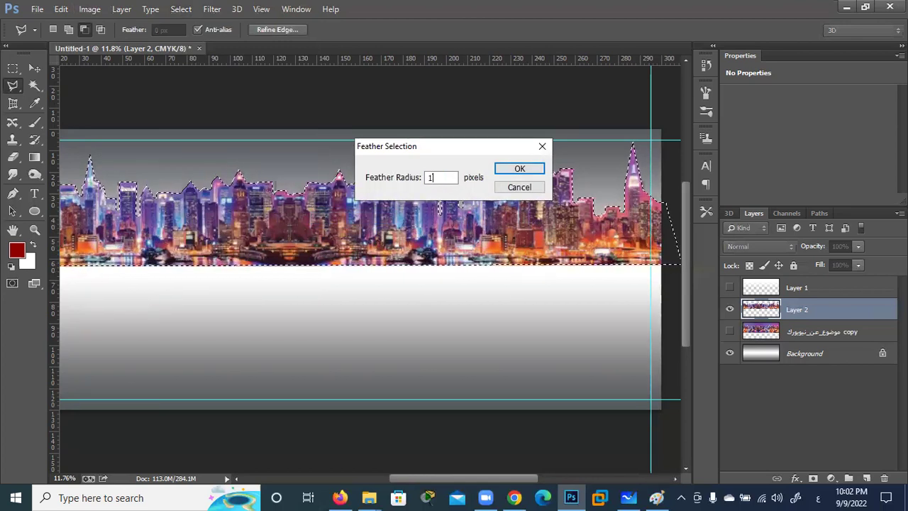
key(Return)
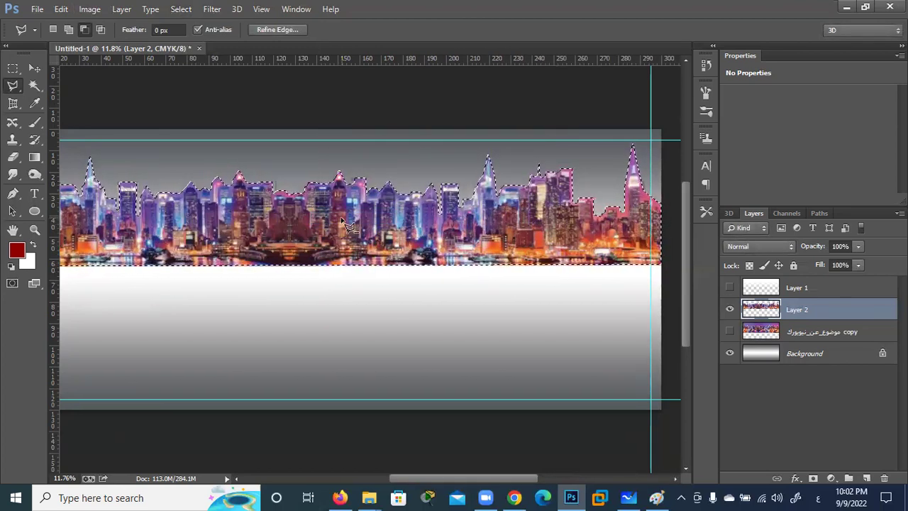
click(841, 336)
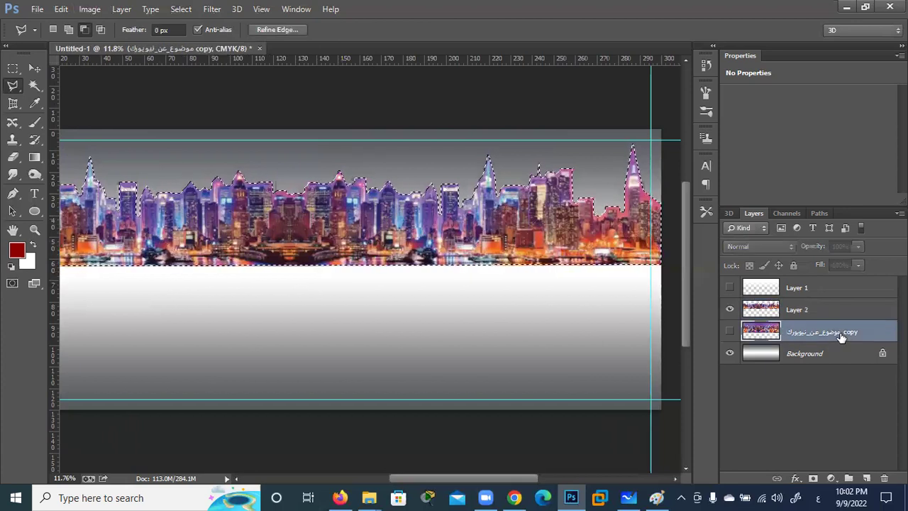
key(ctrl+j)
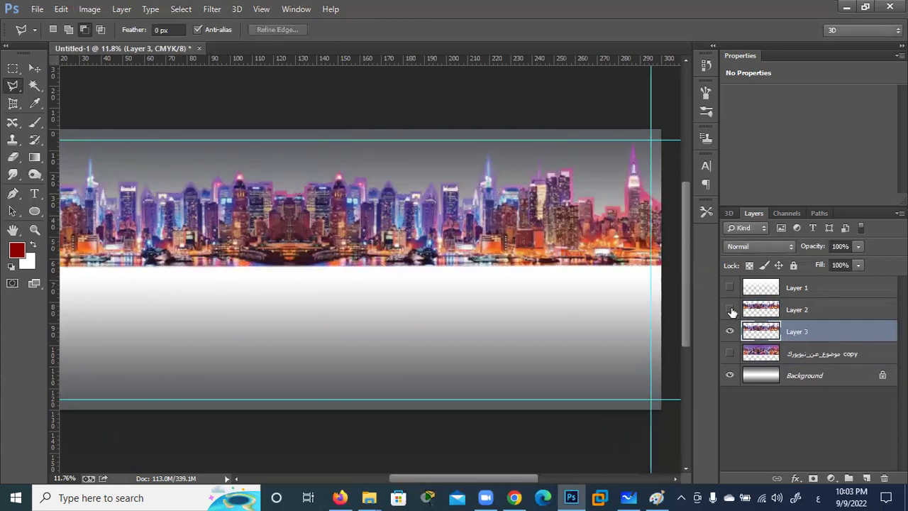
Step: Load Layer 3's skyline as a selection, hide Layer 3, and show and select the city copy layer
click(729, 331)
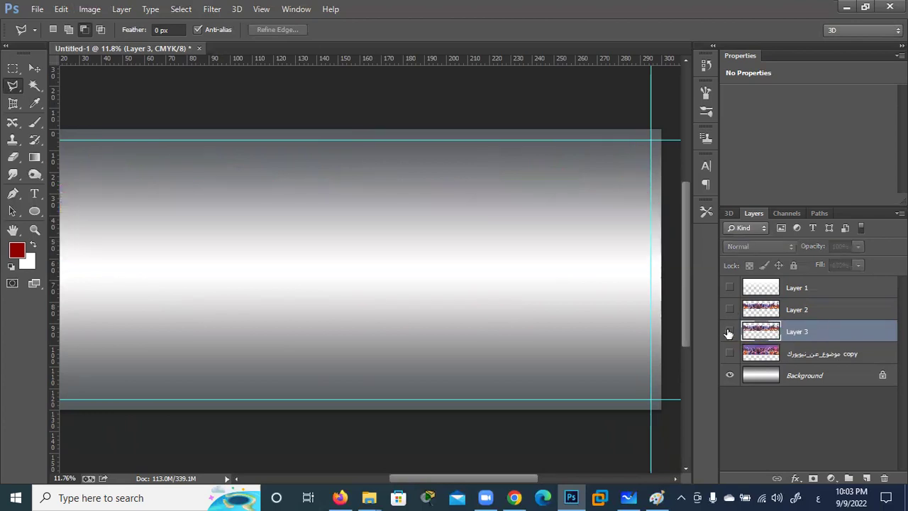
click(729, 331)
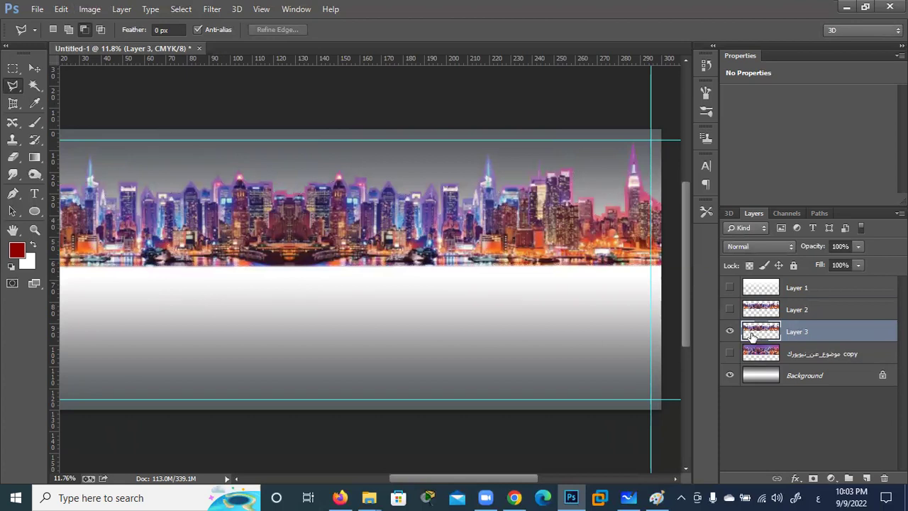
ctrl+click(763, 309)
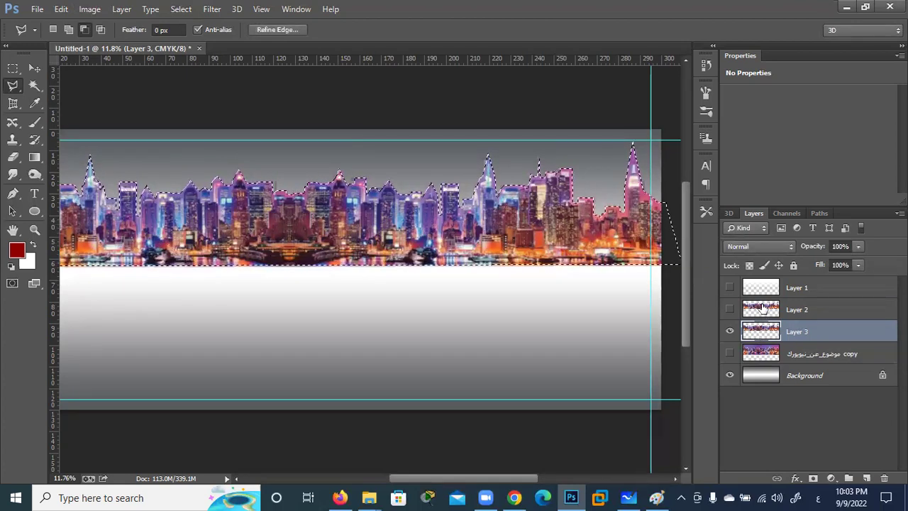
click(729, 331)
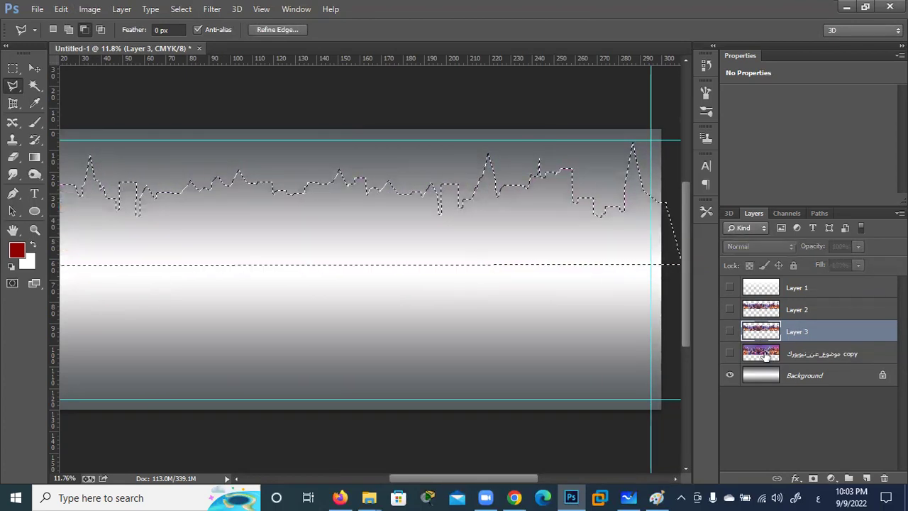
click(764, 354)
click(729, 353)
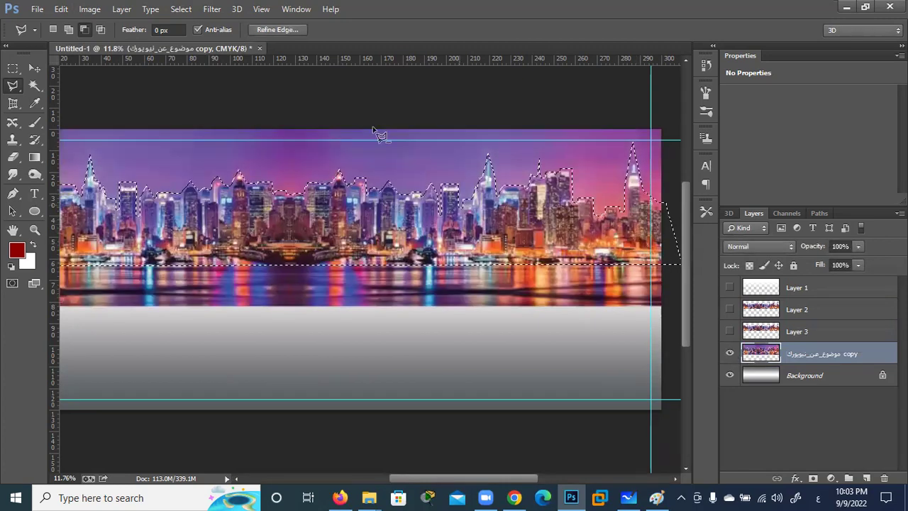
Step: Try a 100-pixel feather on the skyline selection, then undo it
click(179, 10)
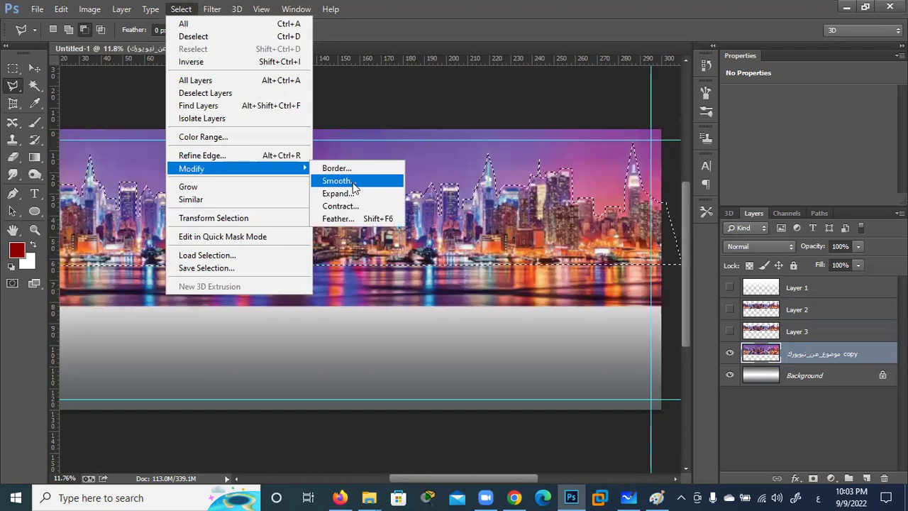
click(354, 219)
text(100)
key(Return)
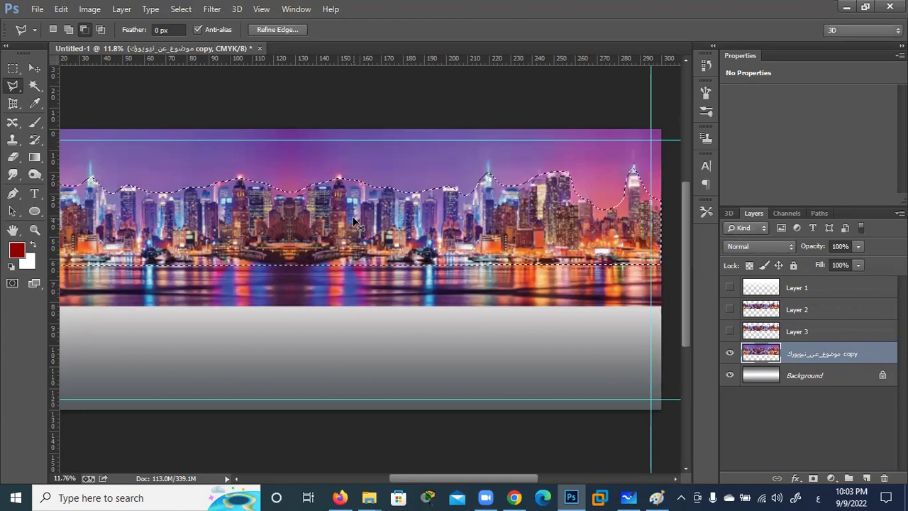
key(ctrl+z)
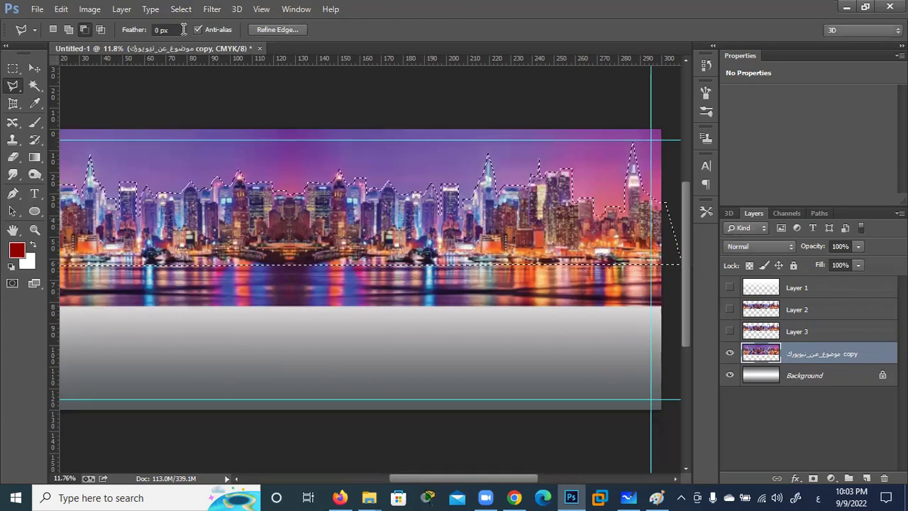
Step: Feather the skyline selection by 50 pixels and copy it to a new Layer 4
click(181, 10)
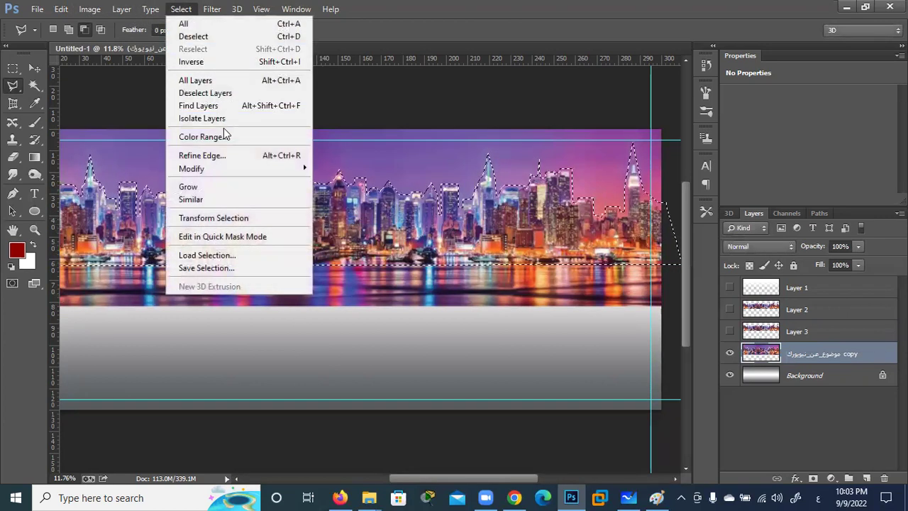
click(346, 221)
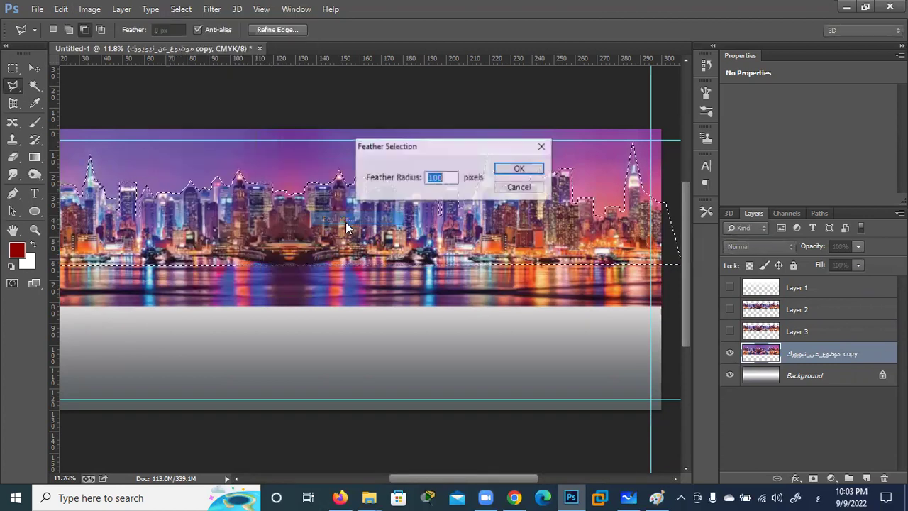
text(50)
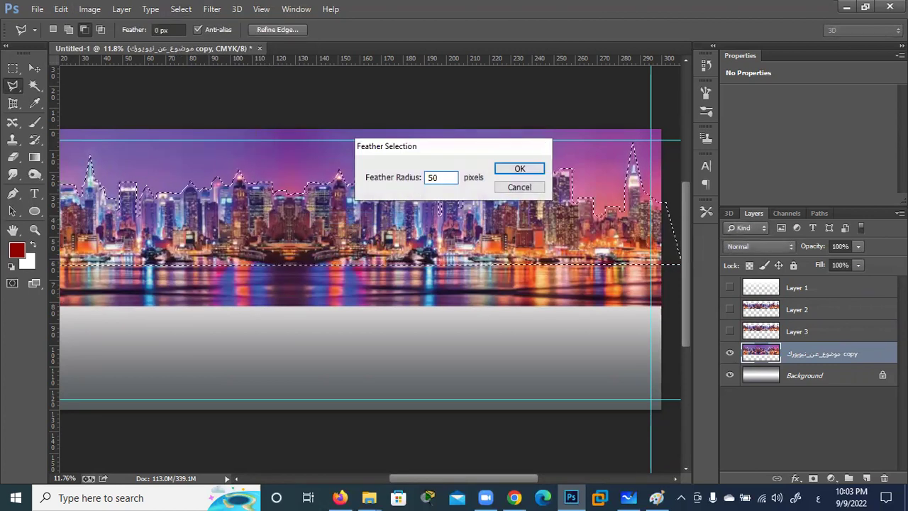
key(Return)
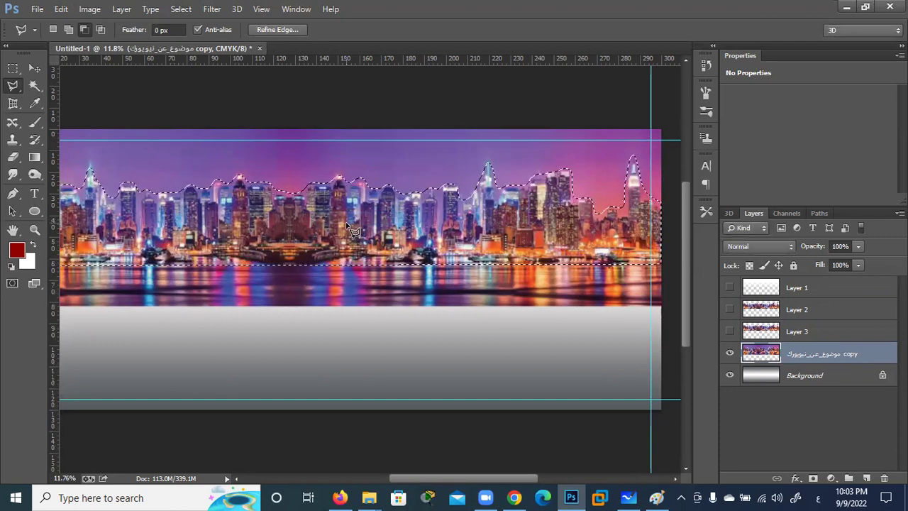
key(ctrl+z)
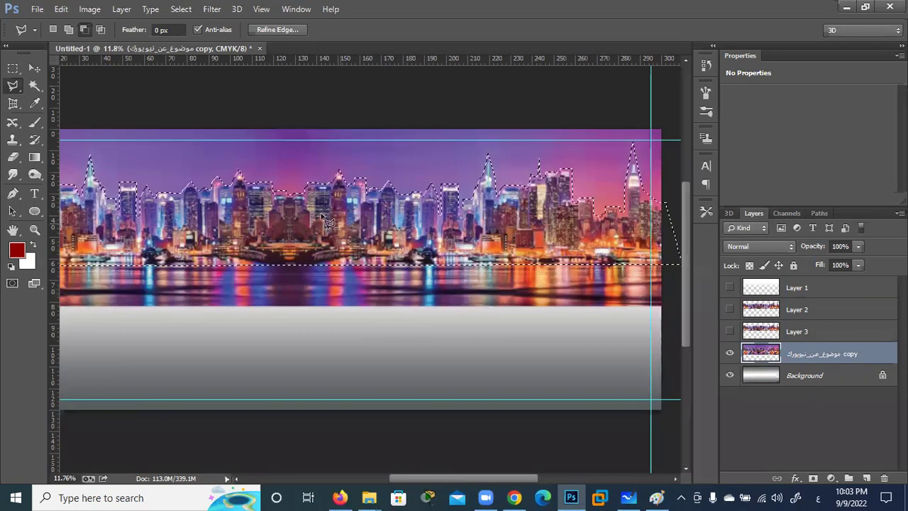
click(181, 8)
mouse_move(191, 168)
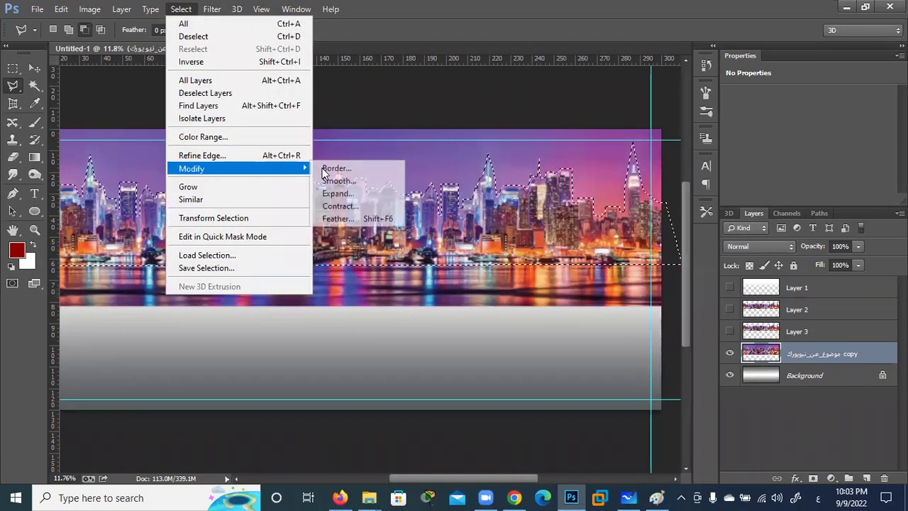
click(360, 218)
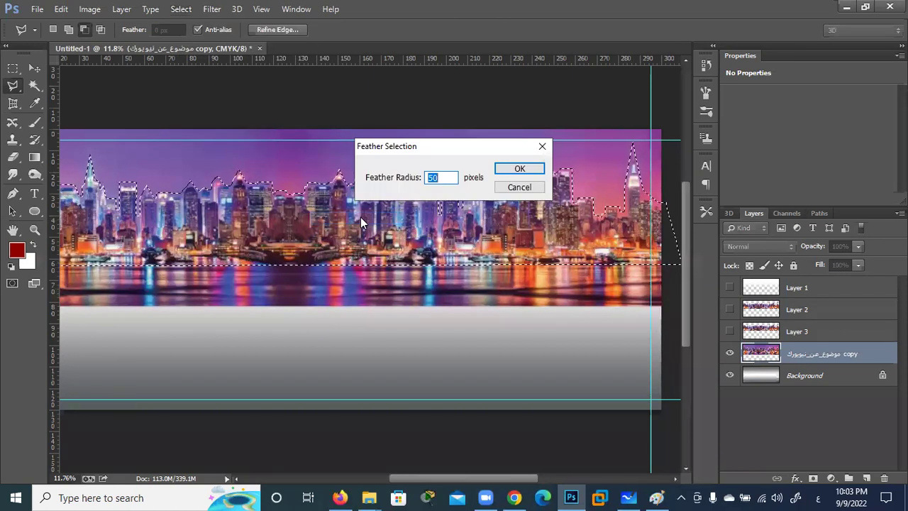
key(Return)
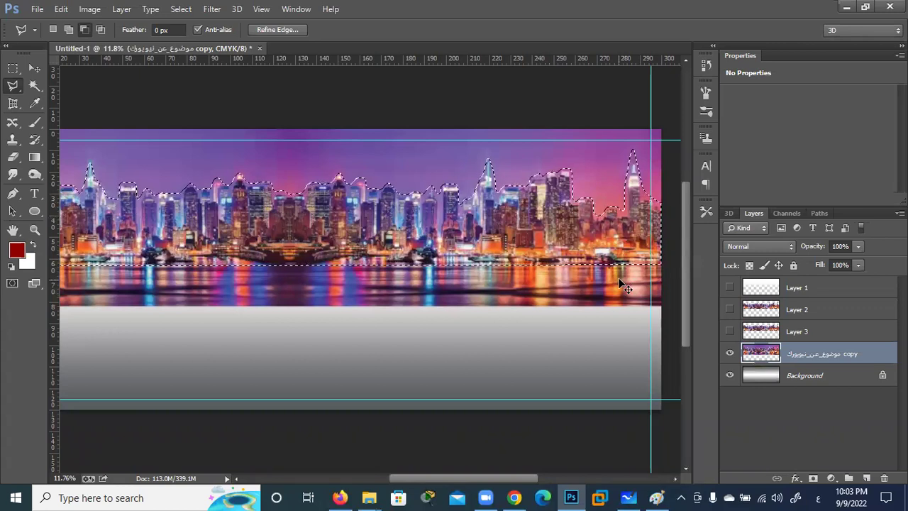
key(ctrl+j)
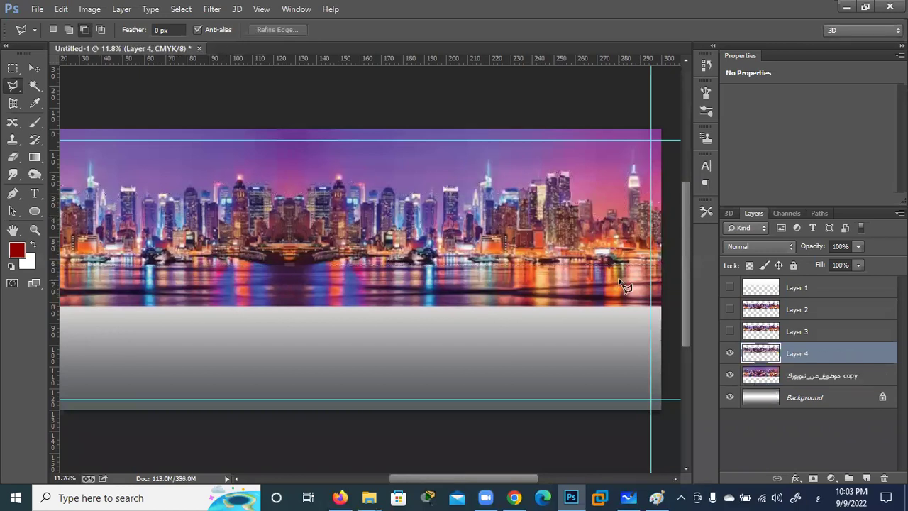
Step: Hide the city copy layer, show Layer 1's white fade, and make Layer 1 active
click(729, 376)
scroll(436, 284, down, 1)
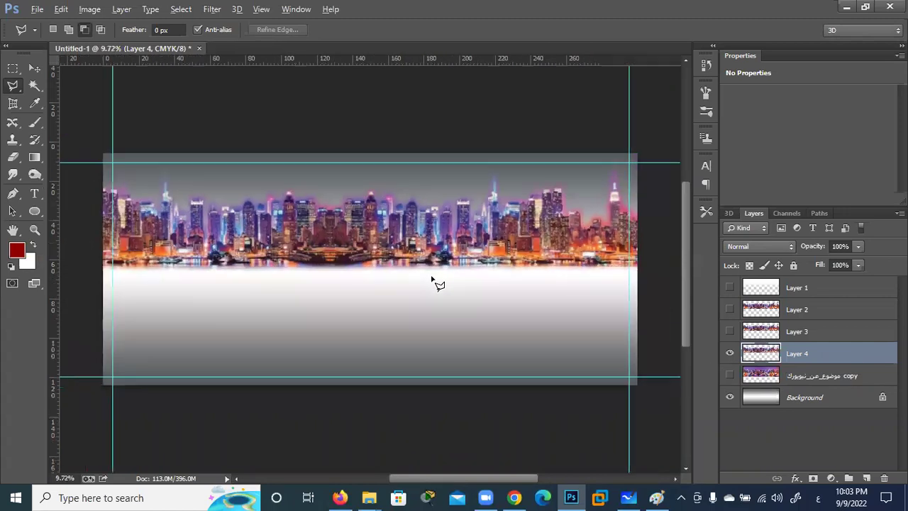
scroll(436, 283, down, 1)
scroll(434, 281, up, 1)
key(alt)
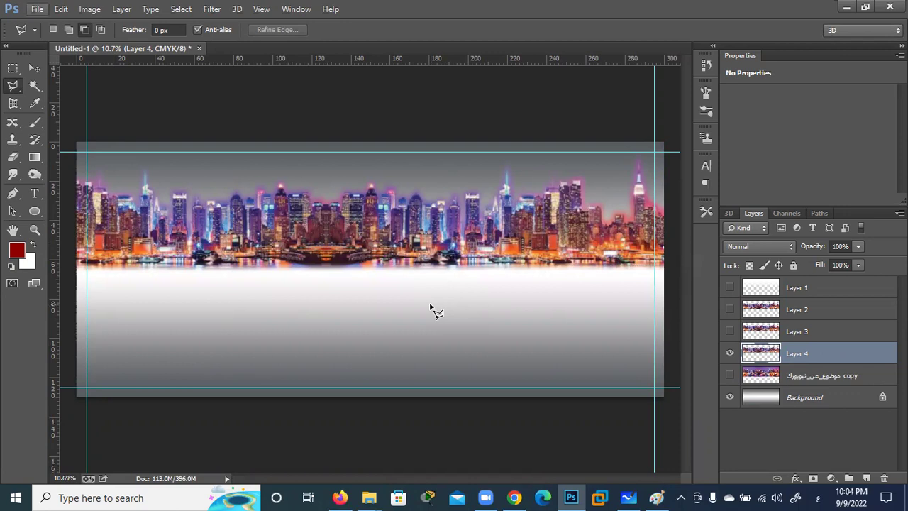
click(729, 288)
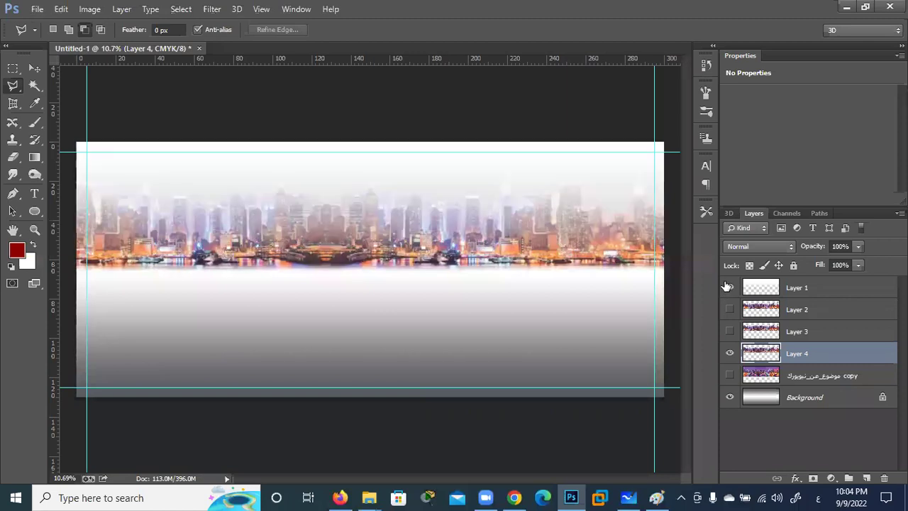
click(34, 67)
click(313, 157)
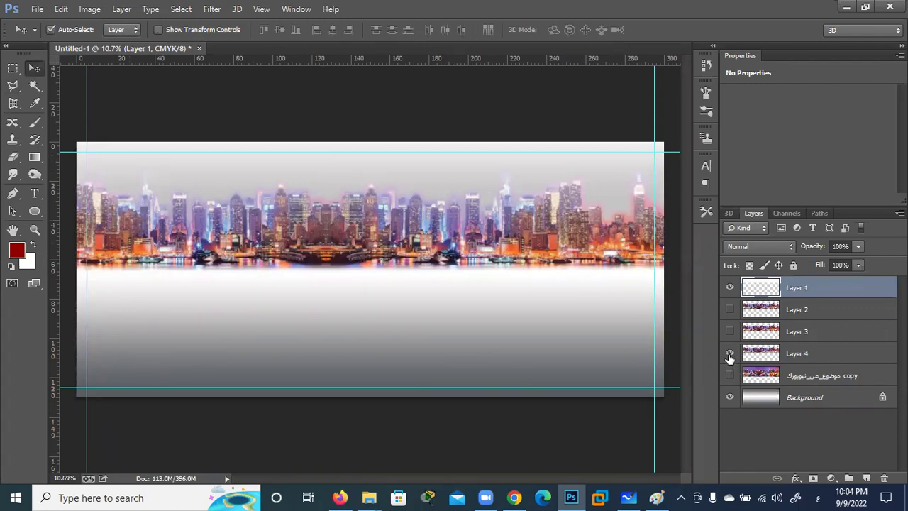
Step: Hide Layer 4 and the gradient Background, then toggle Layer 1's fade to check it
click(730, 354)
click(730, 353)
click(730, 397)
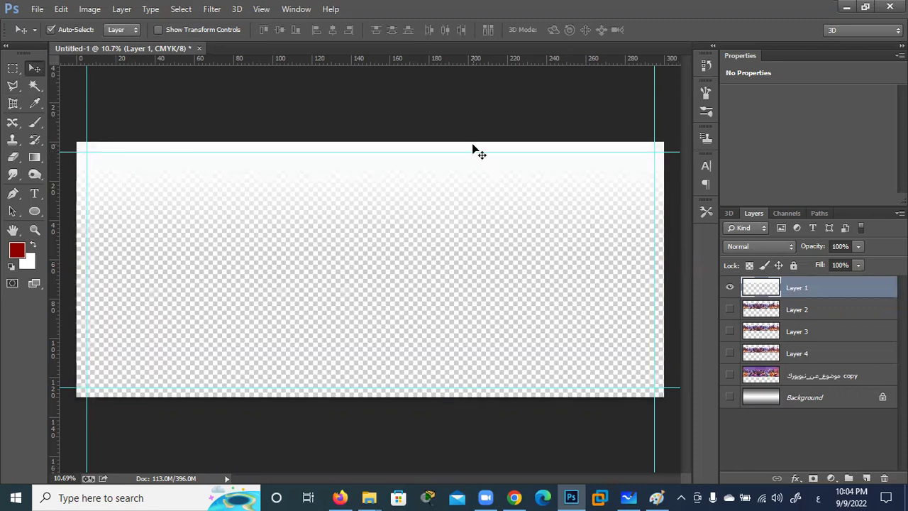
click(731, 287)
click(730, 288)
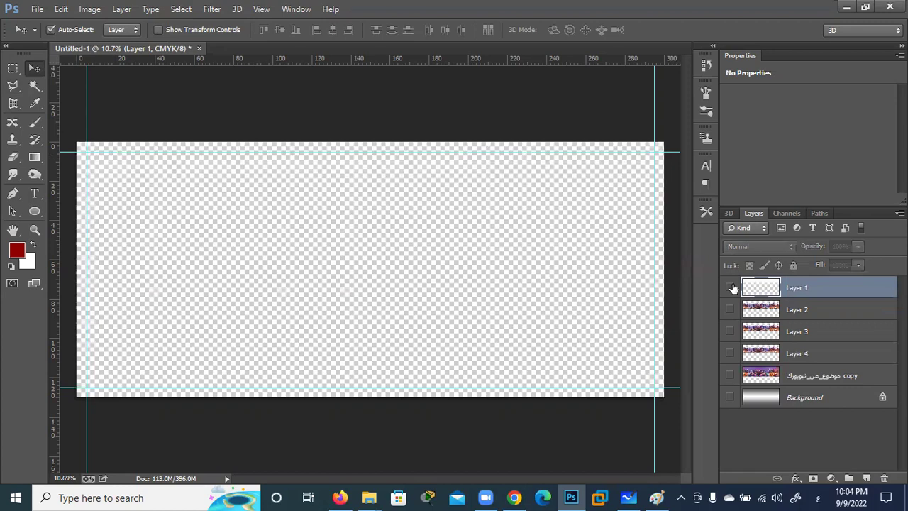
click(730, 287)
click(730, 287)
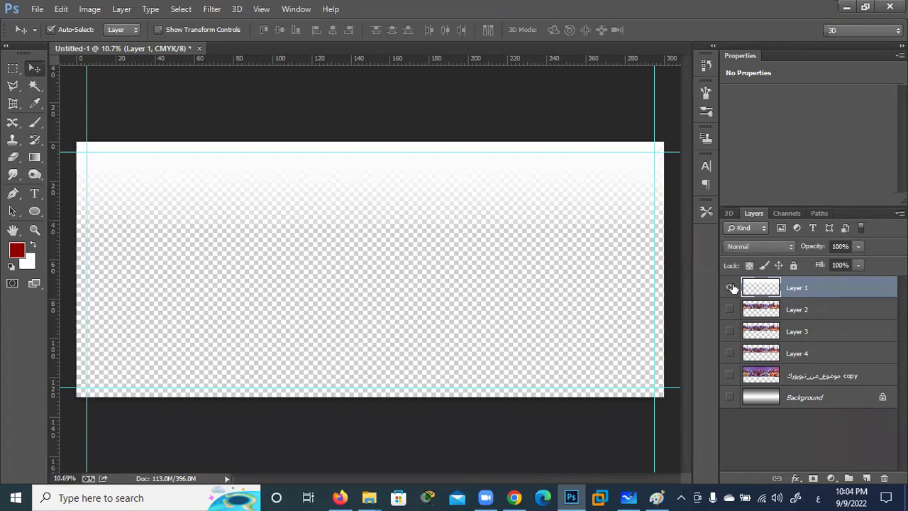
click(731, 288)
Step: Confirm the Gradient Editor with OK and turn the silver gradient Background layer back on
click(34, 158)
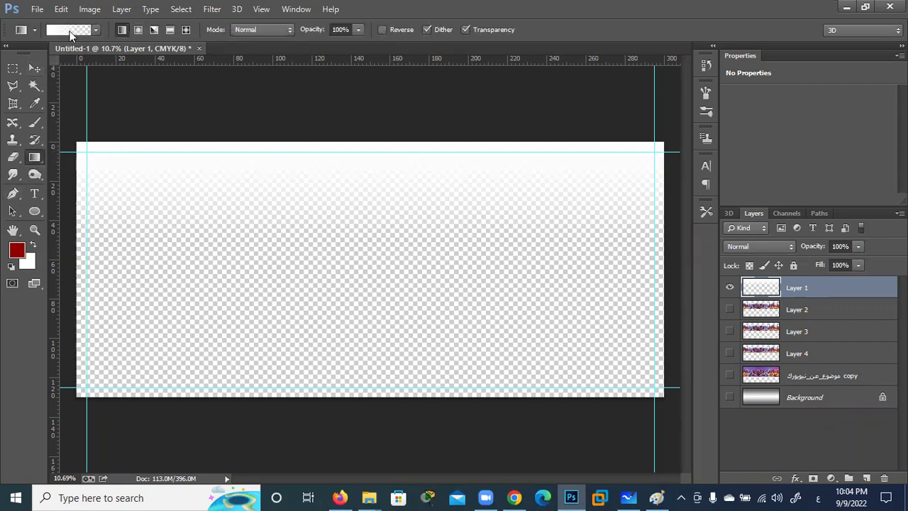
click(69, 31)
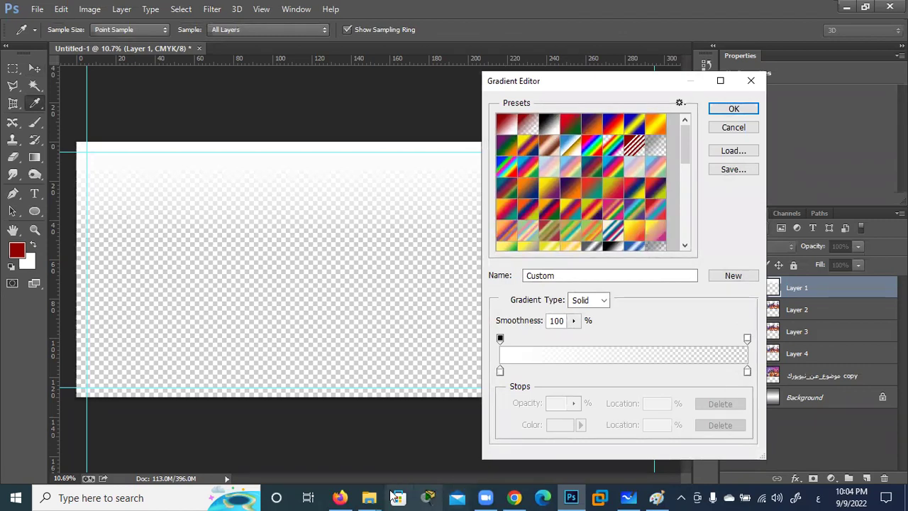
click(383, 497)
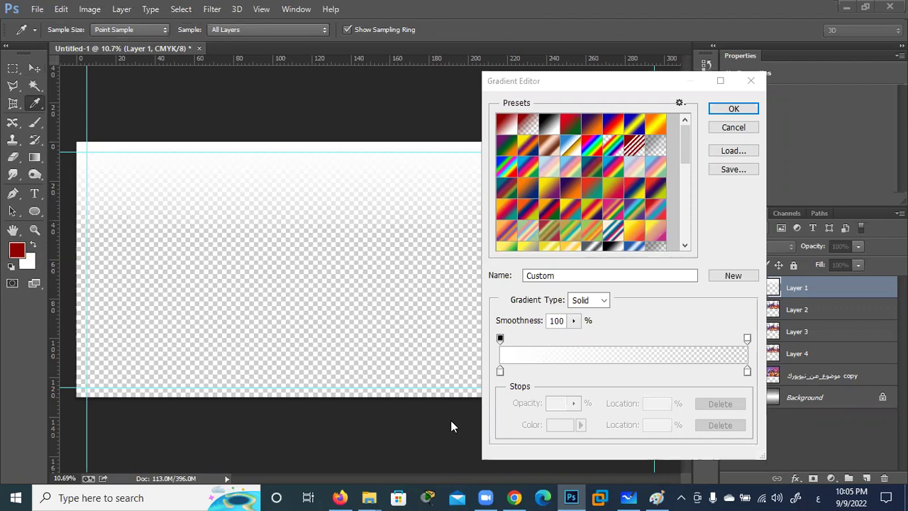
click(697, 84)
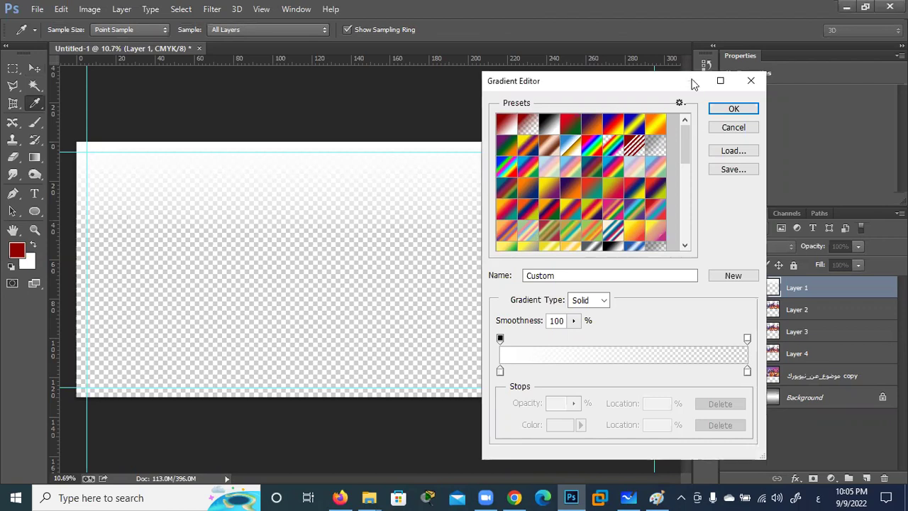
click(751, 80)
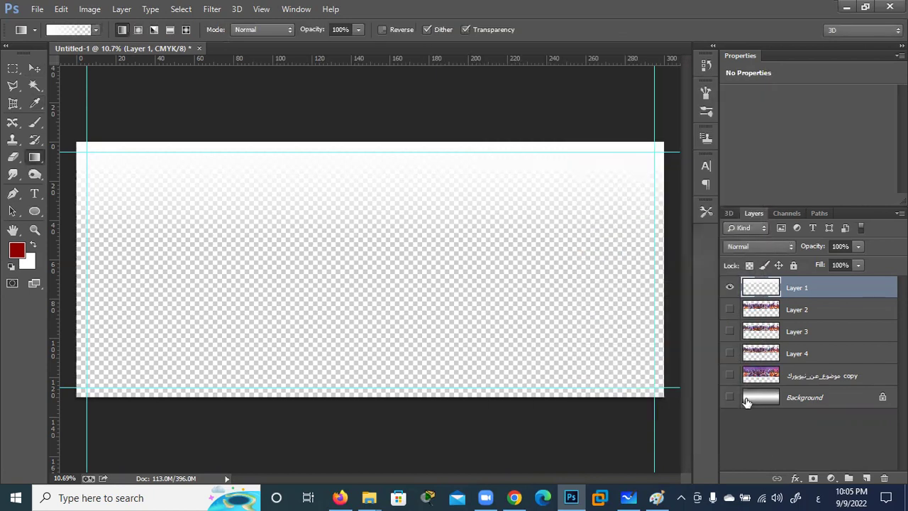
click(729, 398)
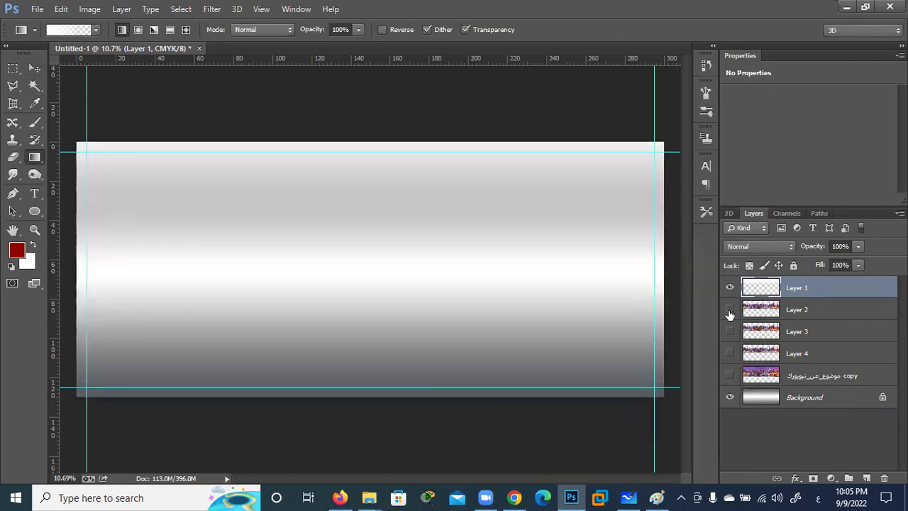
Step: Show and select Layer 4, and try the Soft Light blend mode on it
click(729, 354)
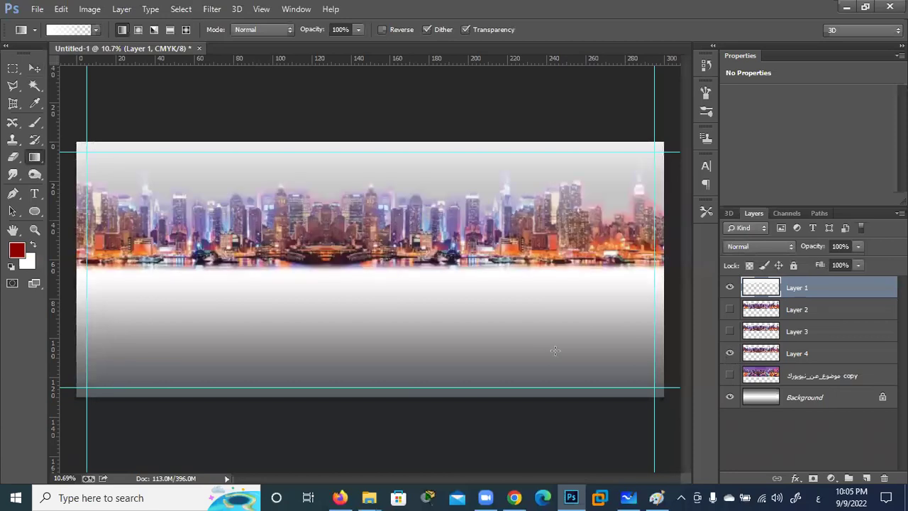
click(844, 357)
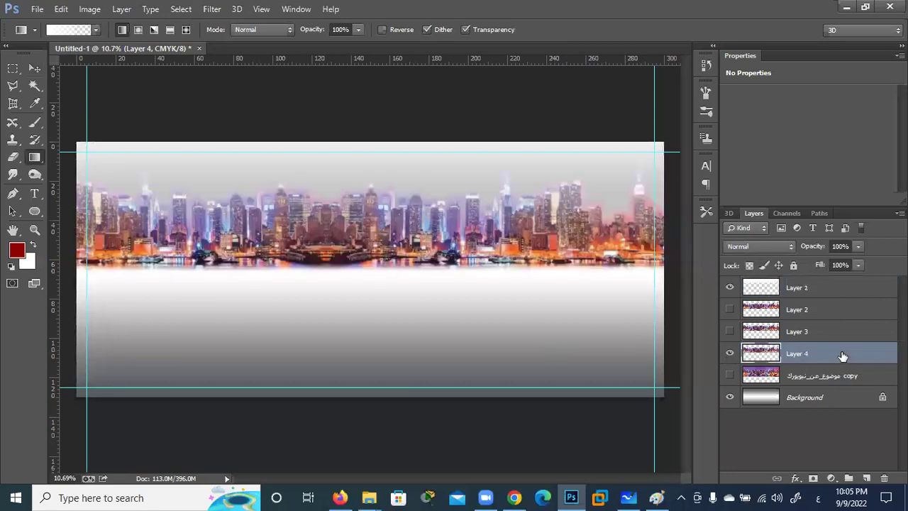
click(786, 246)
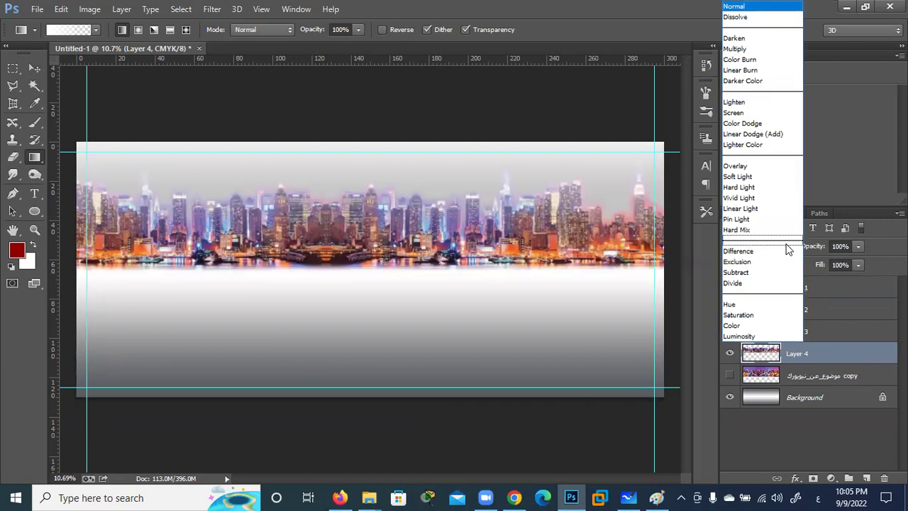
click(755, 175)
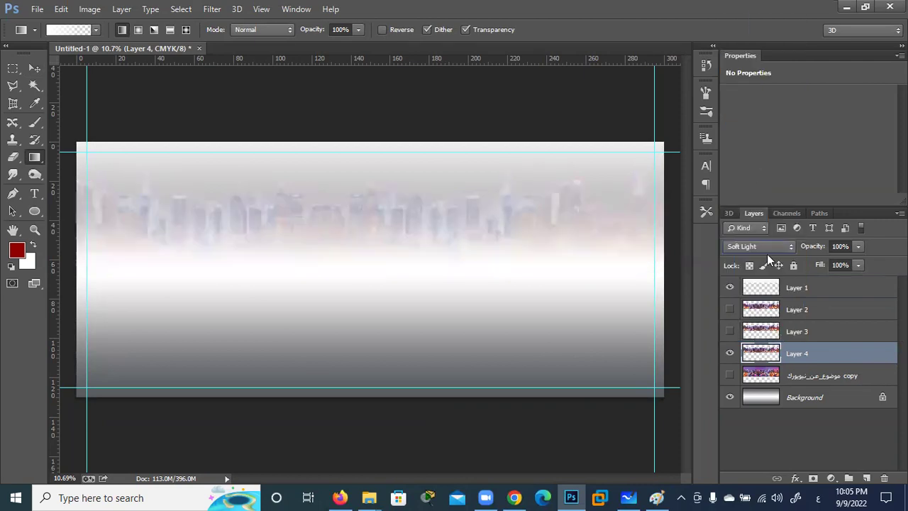
Step: Switch Layer 4 to Luminosity blending and lower its opacity to 73%
scroll(767, 243, down, 2)
scroll(766, 243, down, 1)
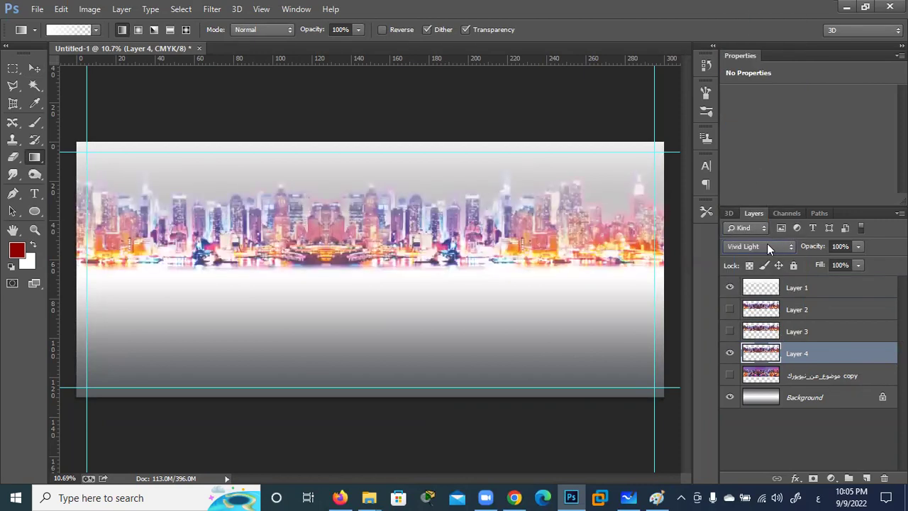
scroll(767, 243, down, 1)
scroll(766, 243, down, 1)
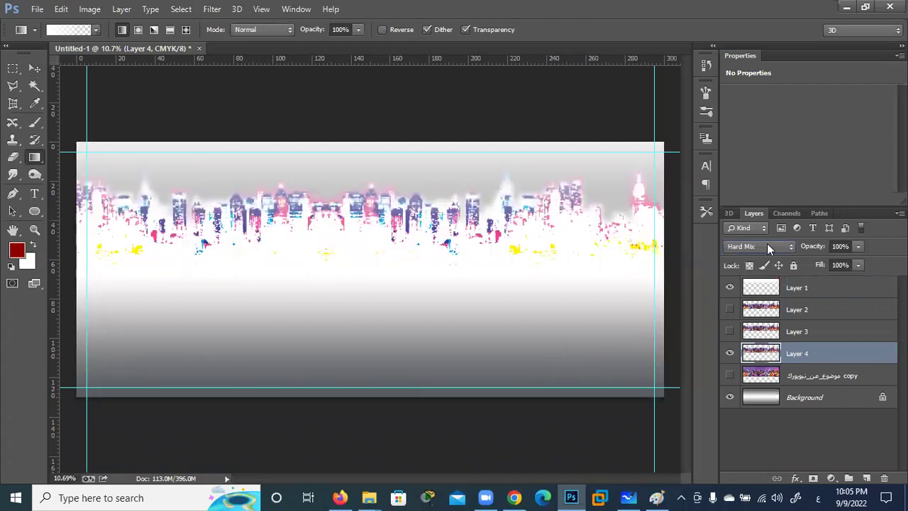
scroll(767, 244, down, 1)
scroll(767, 243, down, 1)
scroll(766, 243, down, 1)
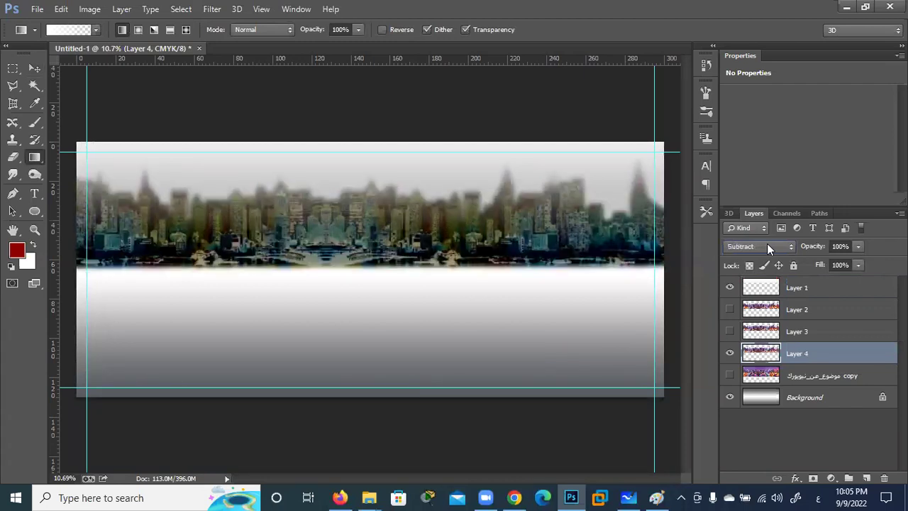
scroll(767, 243, down, 1)
scroll(766, 243, down, 1)
scroll(766, 244, down, 1)
scroll(767, 243, down, 1)
scroll(766, 246, down, 1)
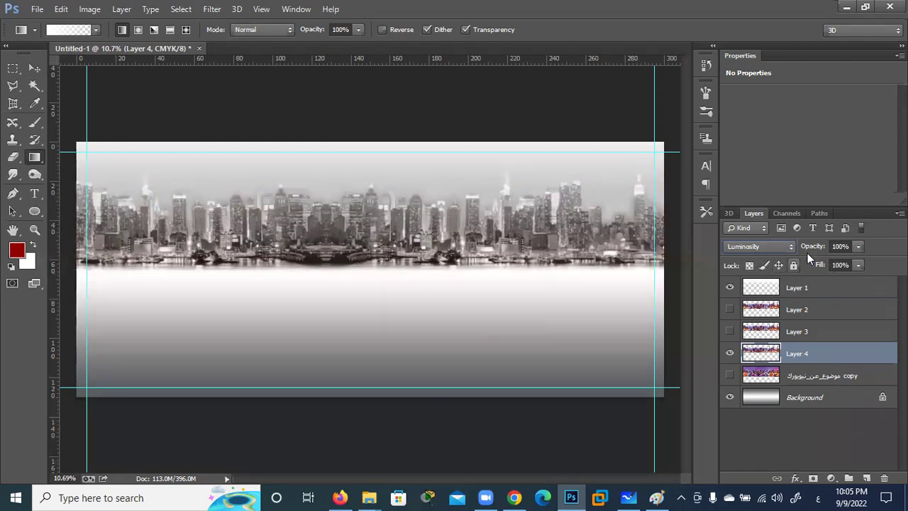
drag(811, 248, 793, 247)
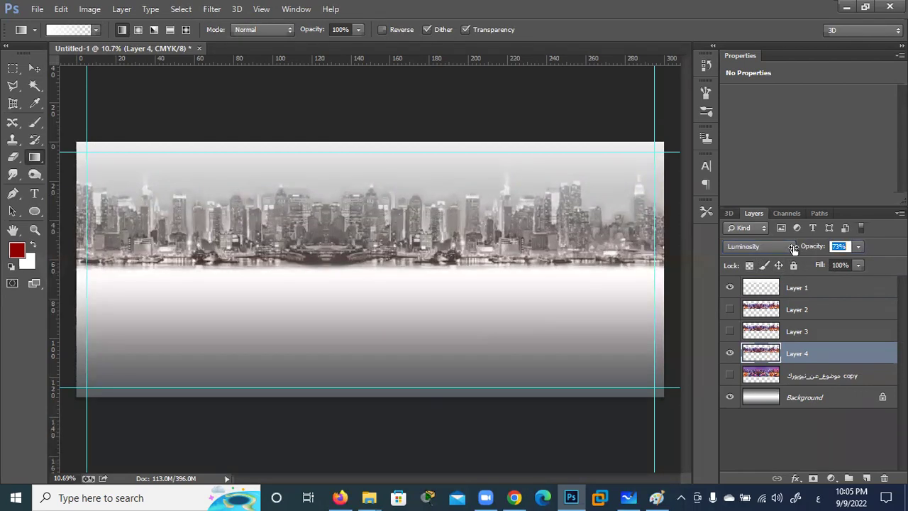
key(Return)
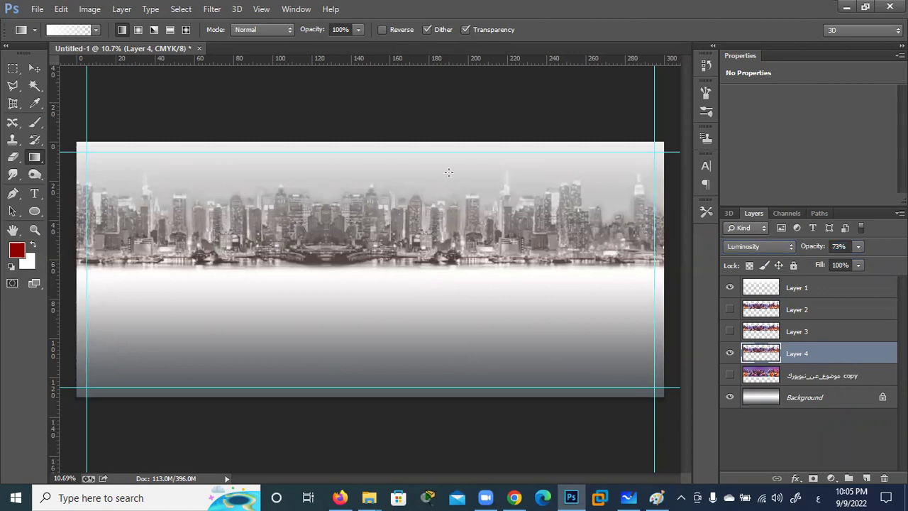
Step: Try stretching Layer 1 taller with Free Transform, then undo and cancel the transform
click(34, 68)
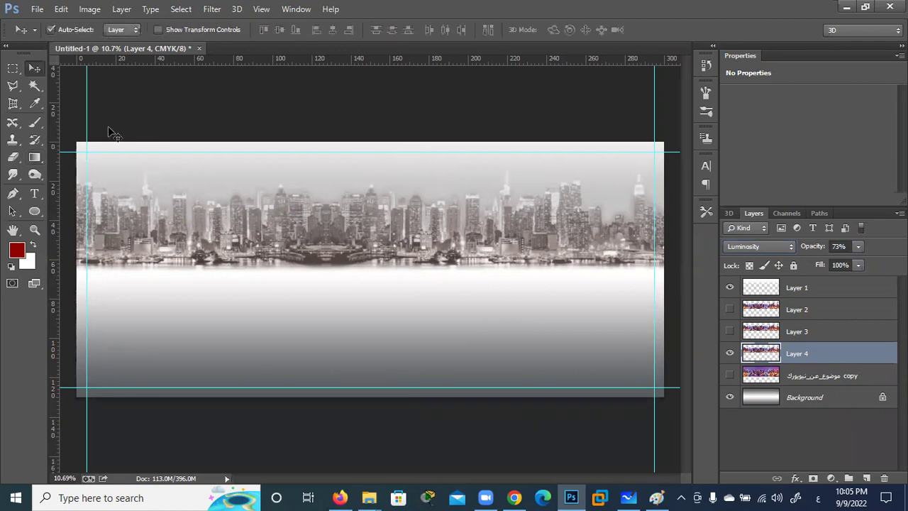
click(264, 231)
key(ctrl+t)
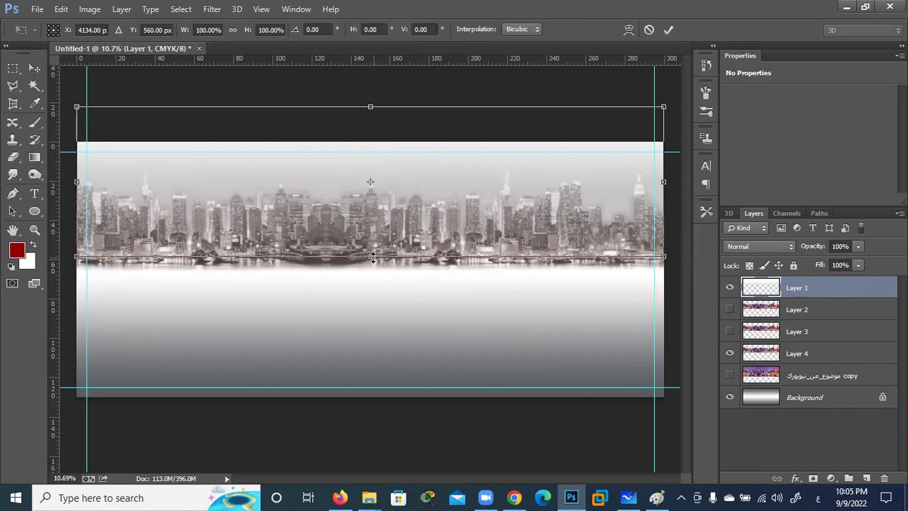
drag(371, 257, 371, 277)
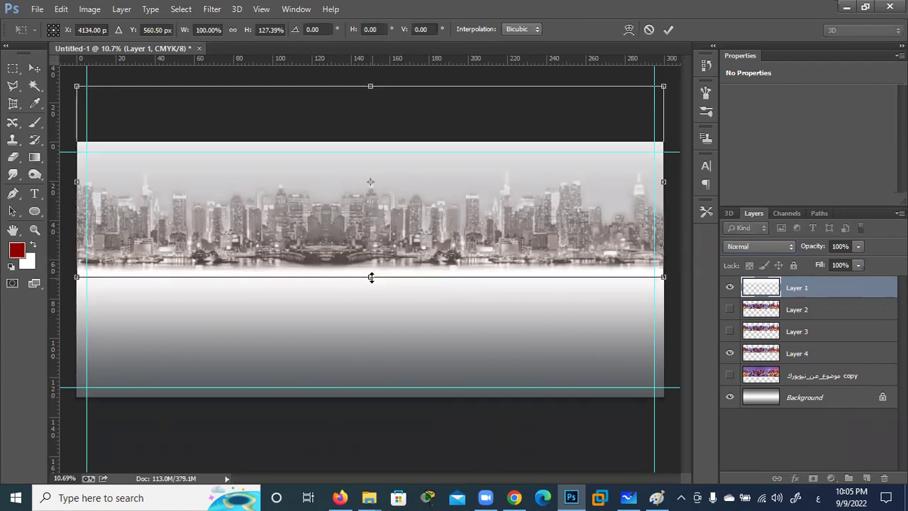
key(ctrl+z)
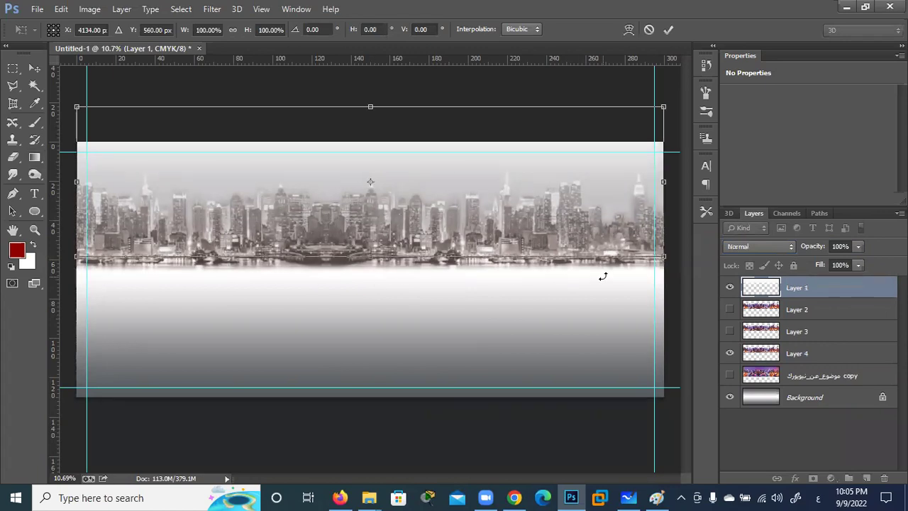
click(649, 30)
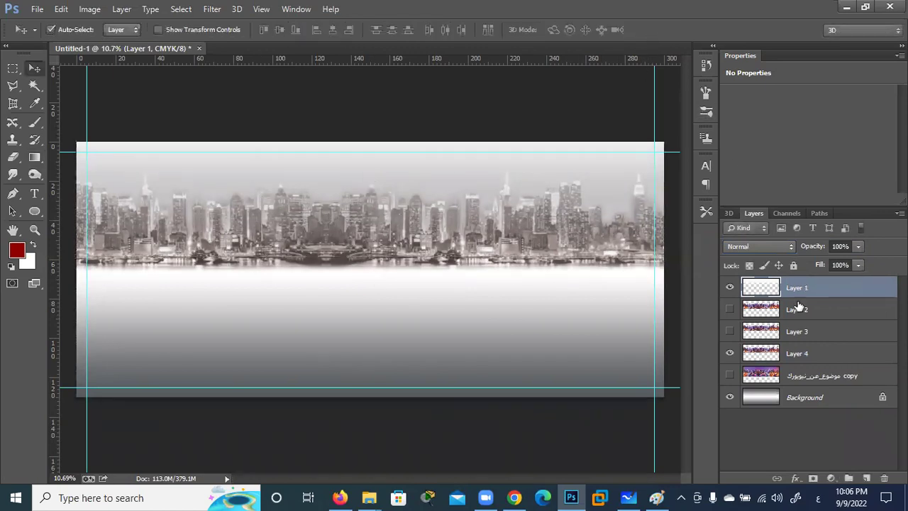
Step: Hide Layer 1, stretch Layer 4's skyline to about 124.7% height, and nudge it lower
click(730, 287)
click(832, 356)
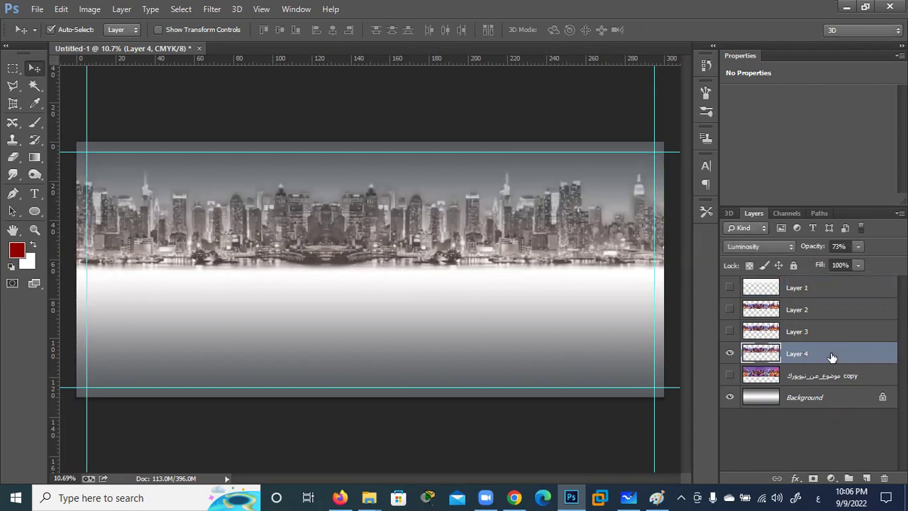
key(ctrl+t)
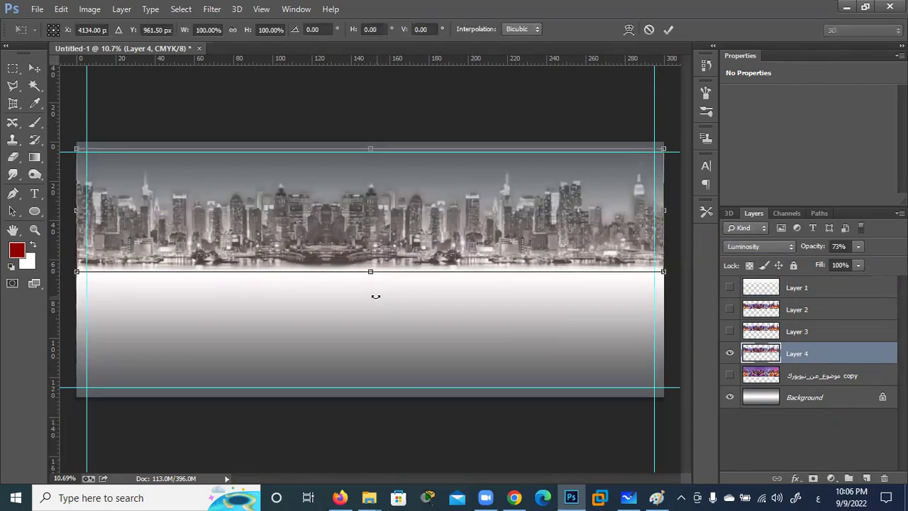
drag(370, 275, 369, 289)
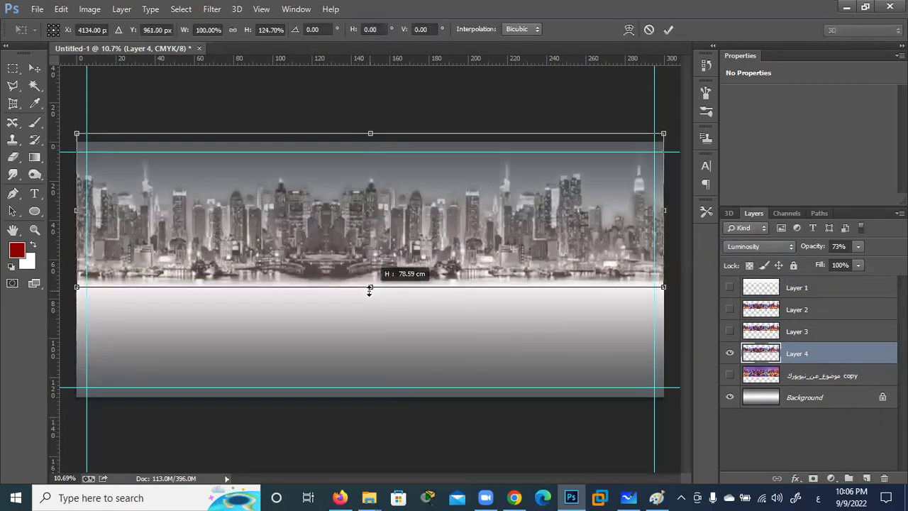
drag(369, 290, 369, 289)
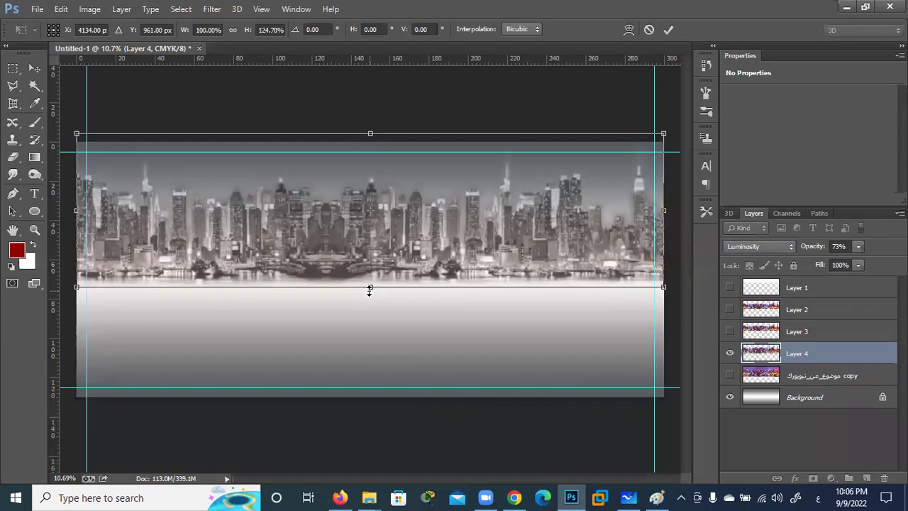
click(671, 29)
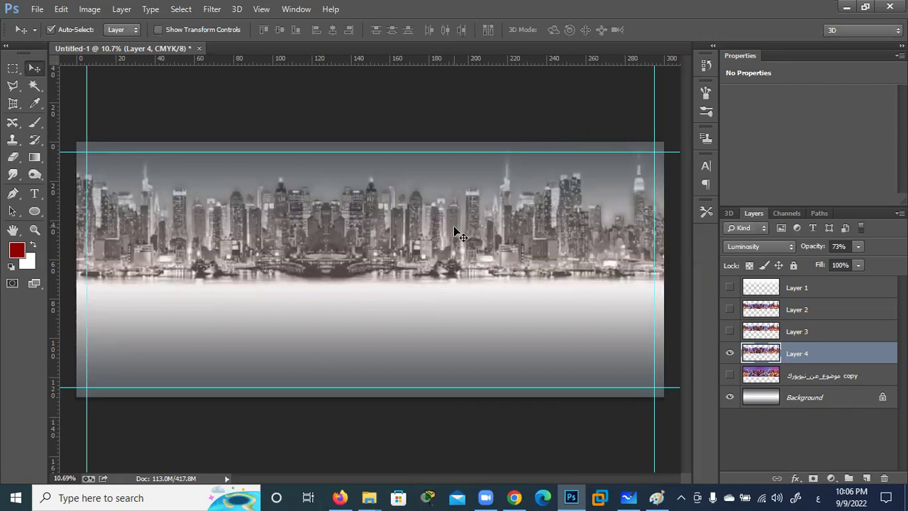
drag(457, 233, 452, 241)
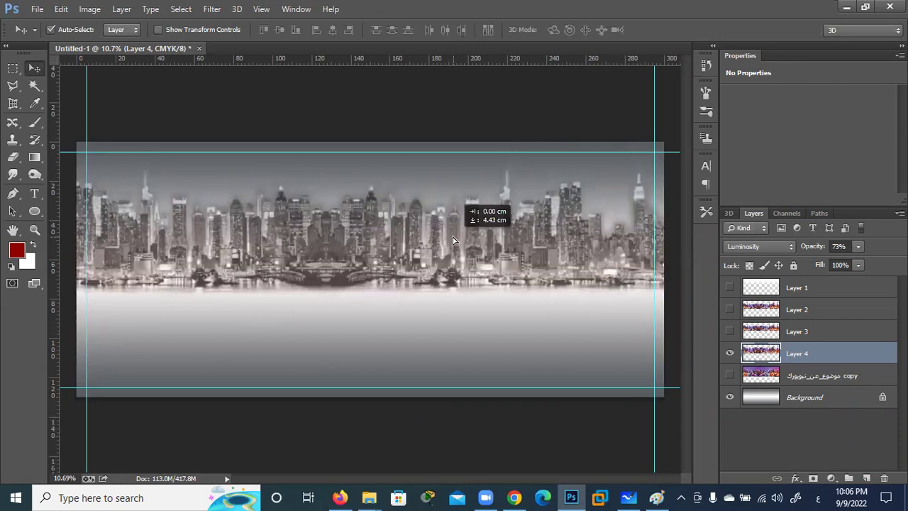
click(669, 107)
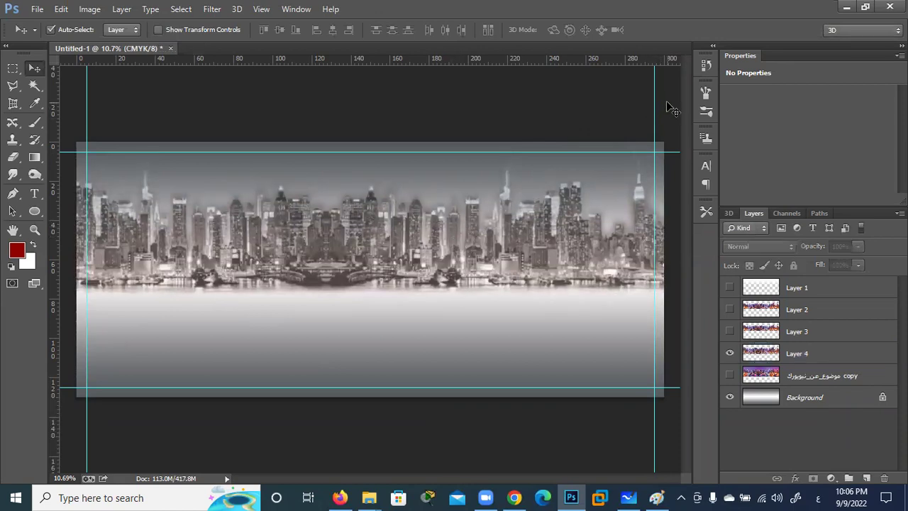
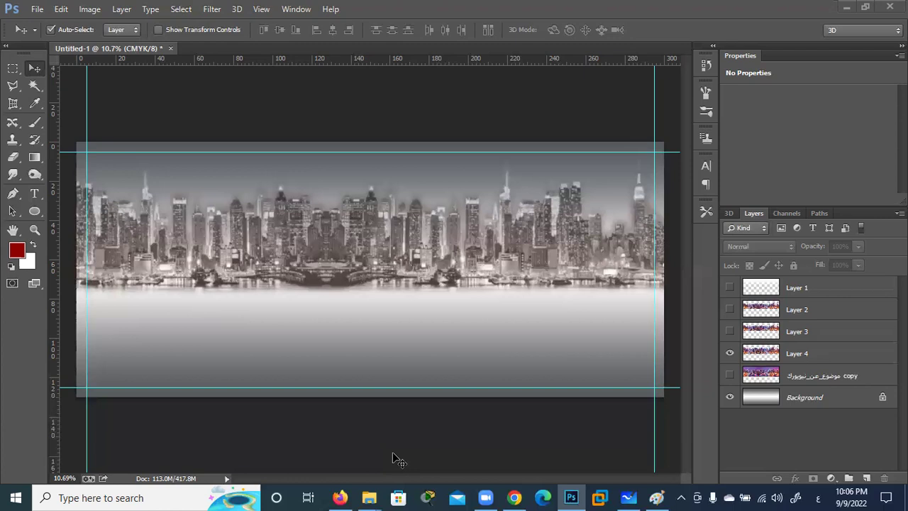
Step: Search Google Images for 'صور سيارات من الامام' (front-view car pictures)
click(515, 497)
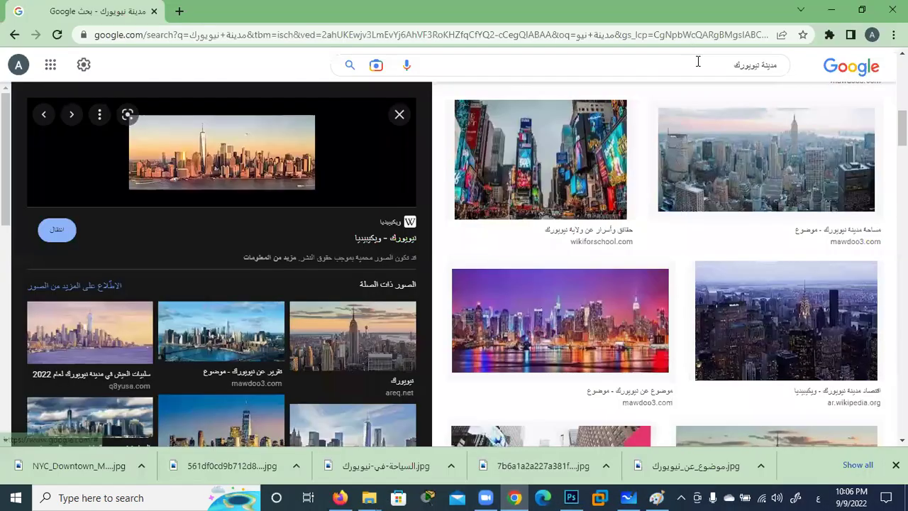
click(698, 61)
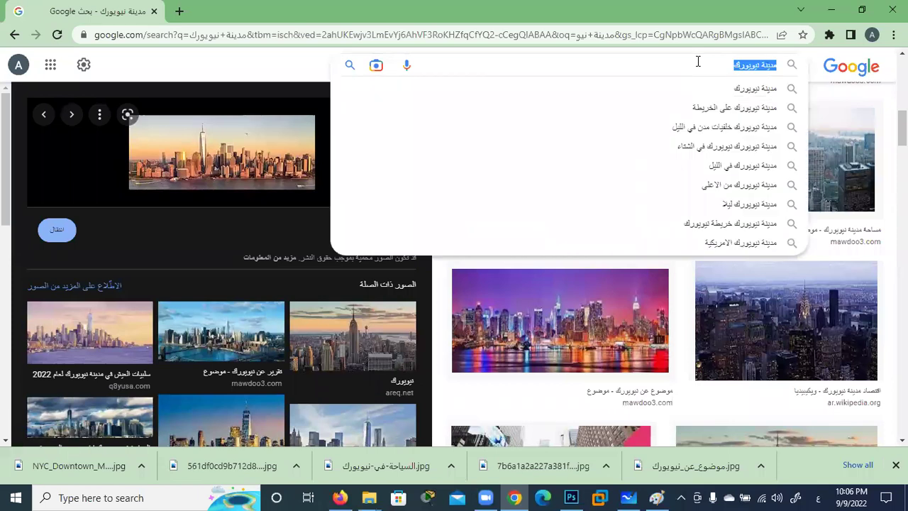
text(صور سيارات من الامام)
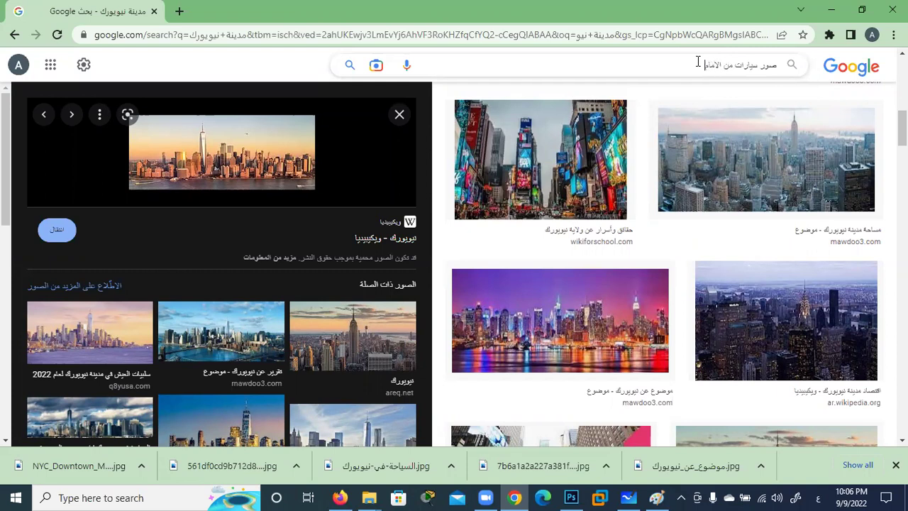
key(Return)
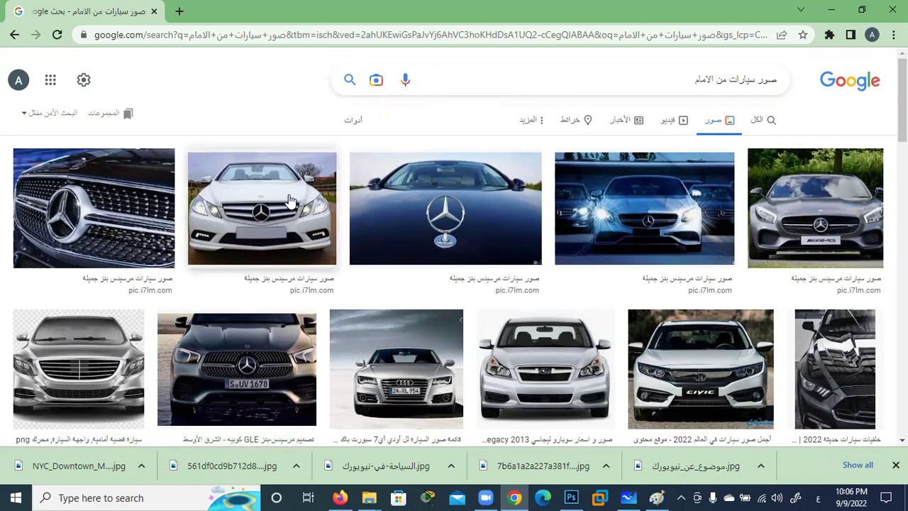
Step: Browse the results, then add 'خلفية شفافة' (transparent background) to the query and search
scroll(287, 211, down, 1)
scroll(287, 211, down, 1)
scroll(287, 211, down, 2)
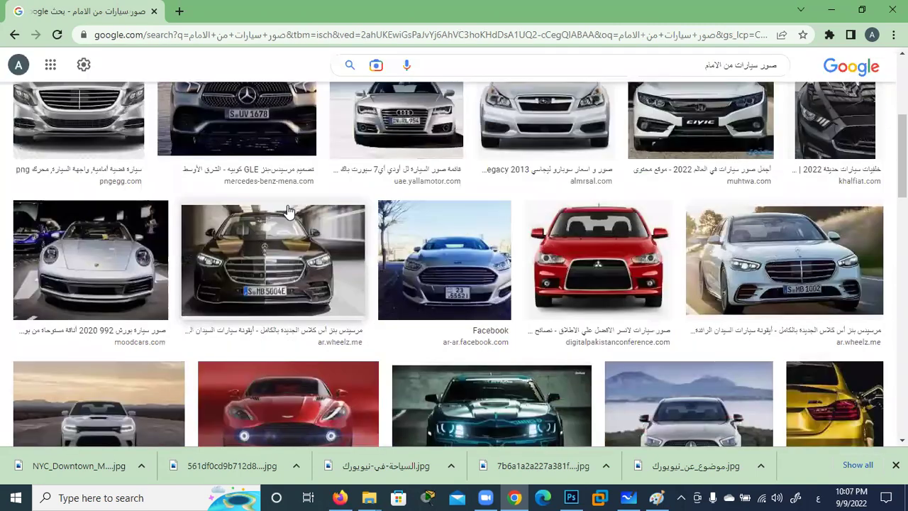
scroll(287, 212, down, 2)
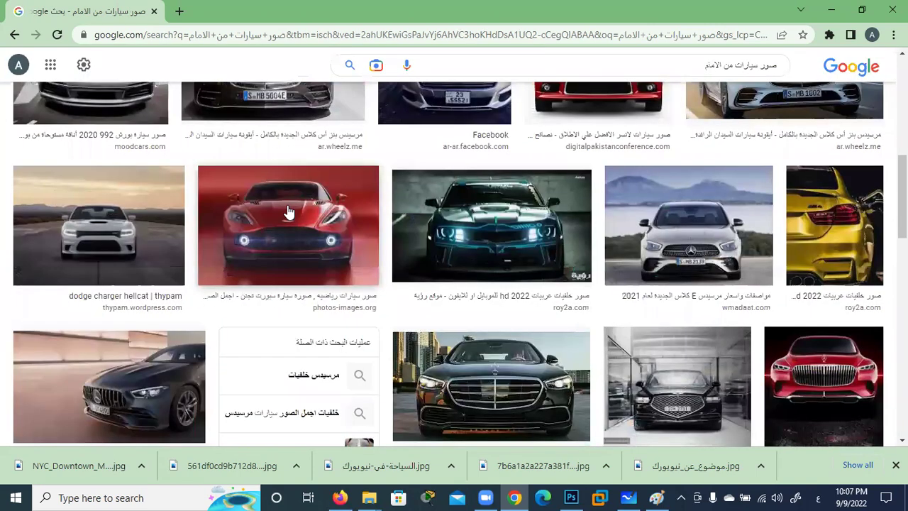
scroll(288, 211, down, 2)
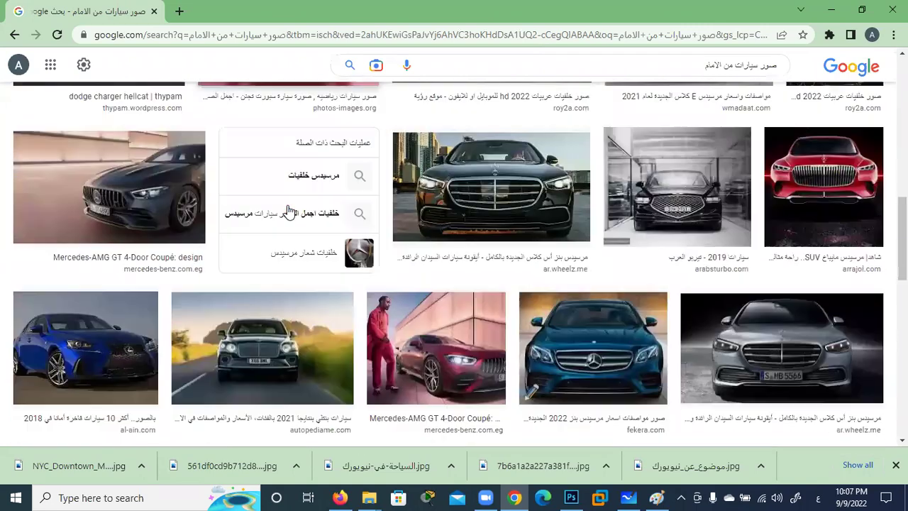
scroll(288, 212, up, 3)
scroll(287, 212, down, 2)
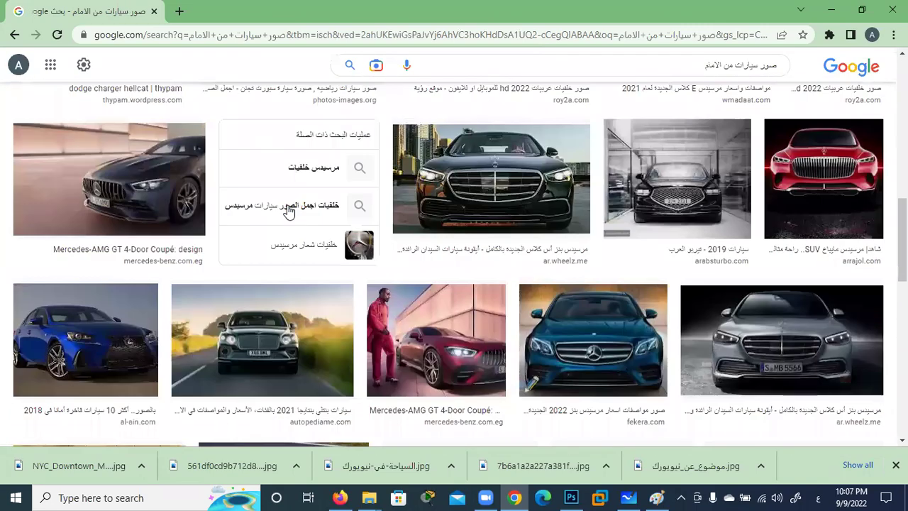
scroll(287, 212, down, 2)
scroll(287, 212, up, 5)
click(645, 69)
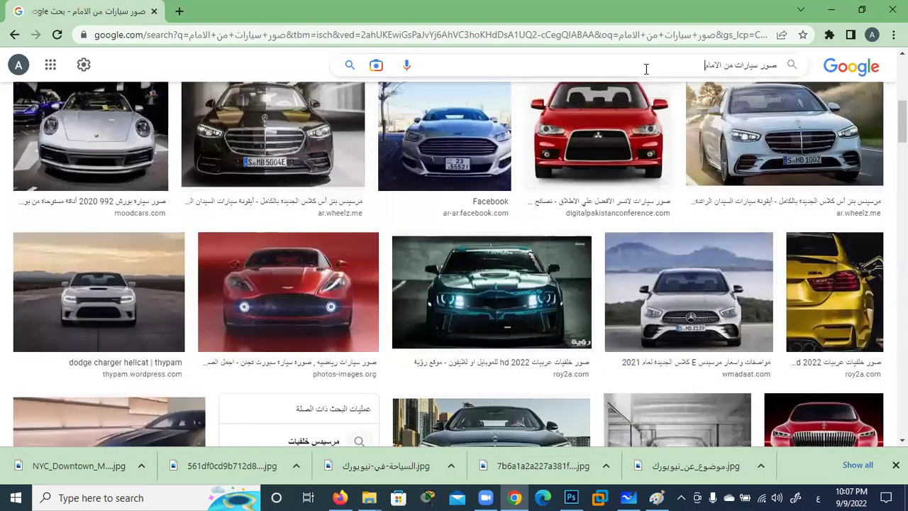
text( خلفية ش)
text(ف)
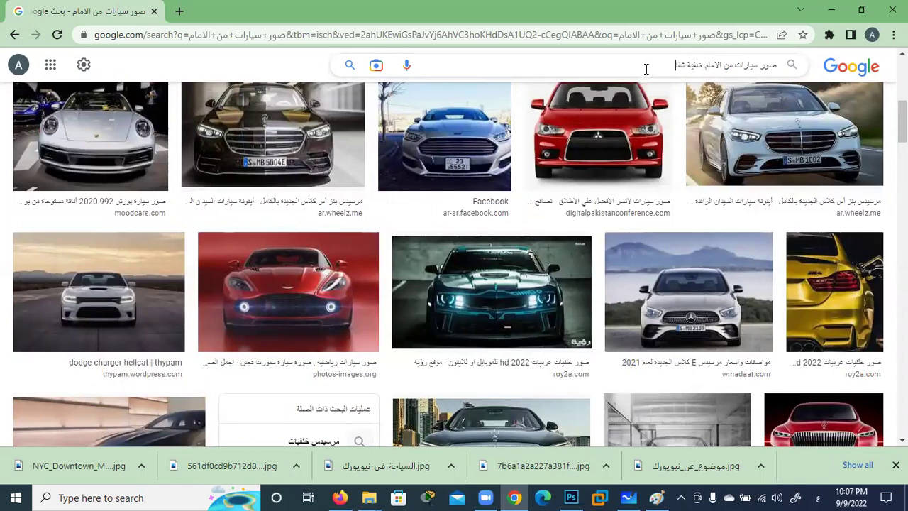
text(افة)
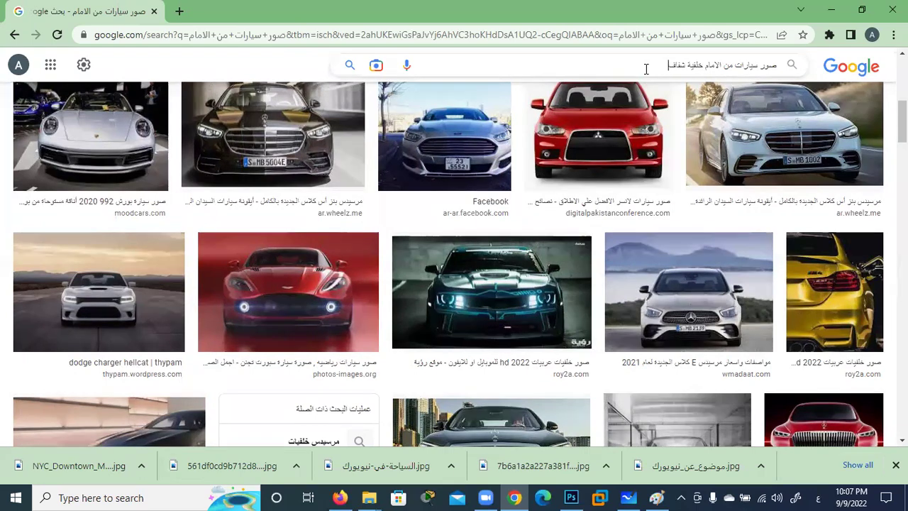
key(Return)
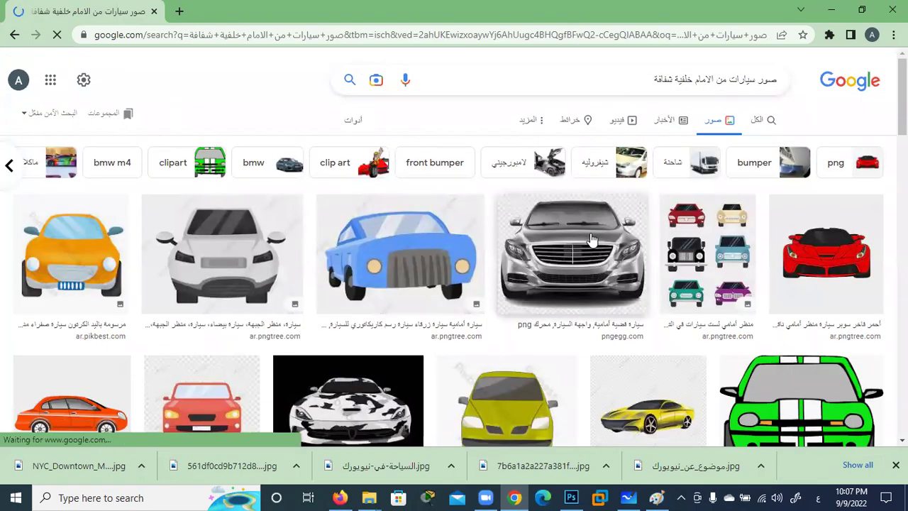
Step: Save the silver Mercedes front-view PNG to the Desktop and minimize Chrome
click(588, 259)
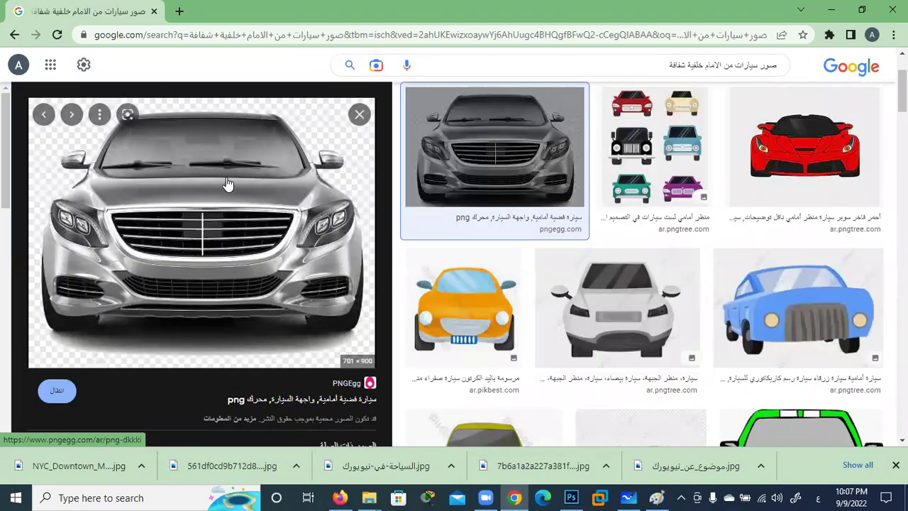
right_click(222, 192)
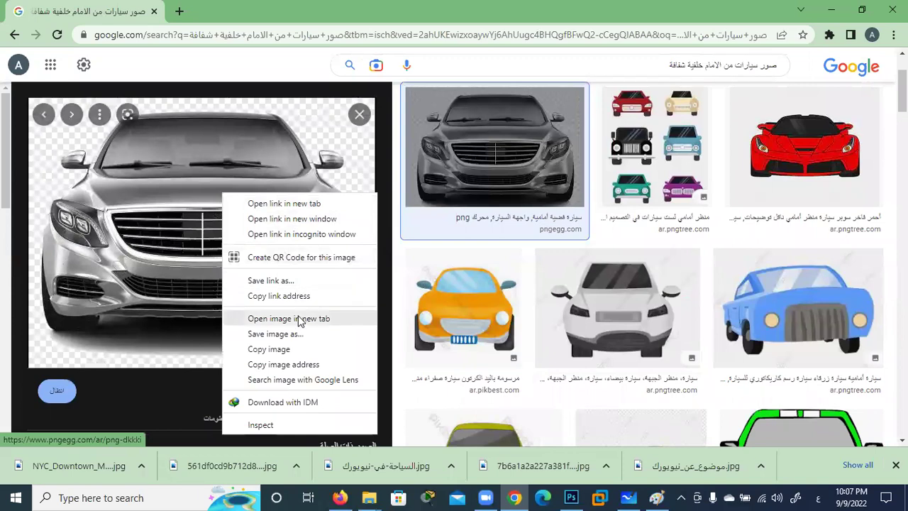
click(298, 338)
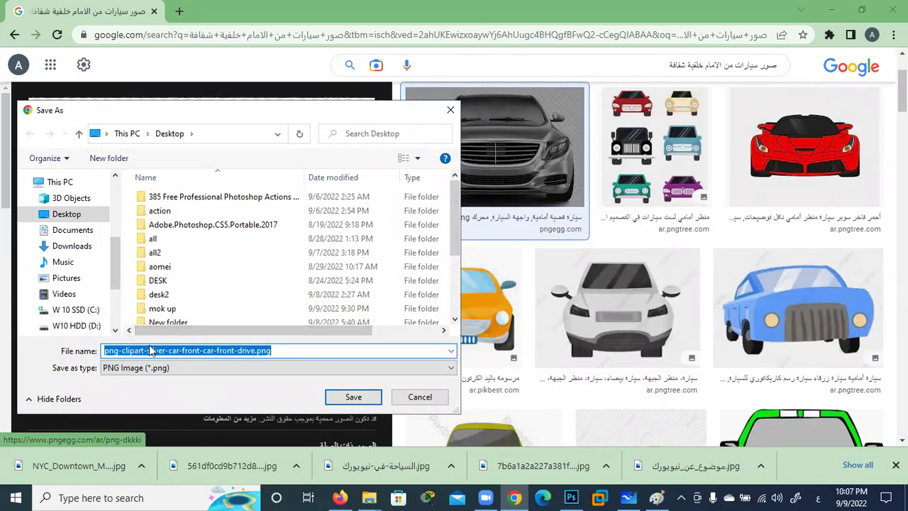
click(364, 399)
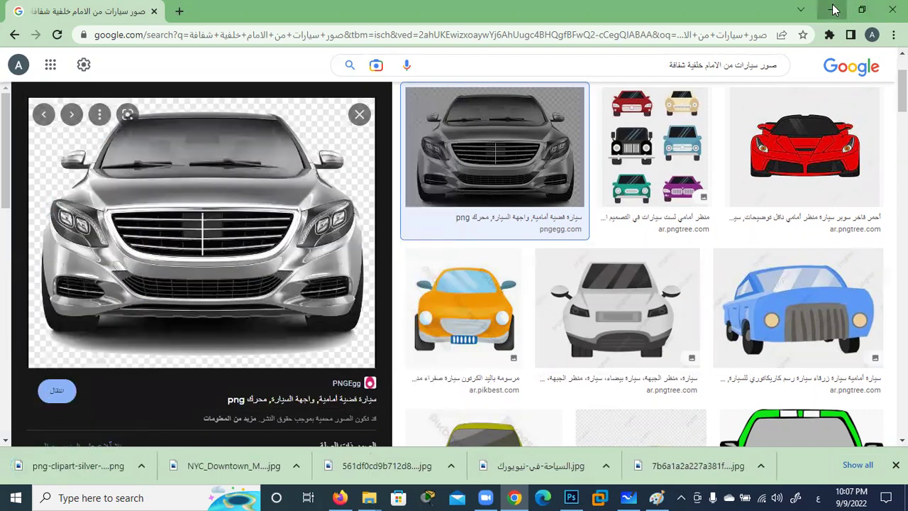
click(831, 9)
Step: Cancel placing the car in the banner and open the silver car PNG as its own document
click(846, 6)
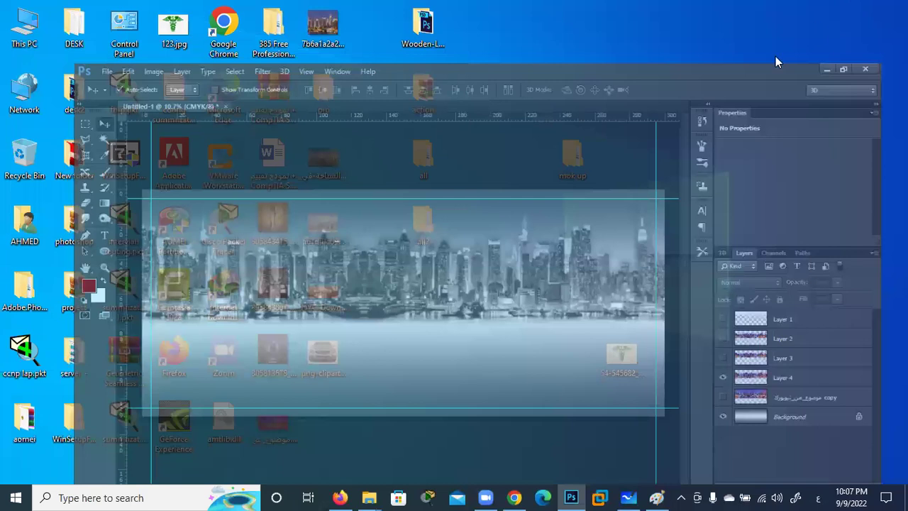
mouse_move(323, 354)
mouse_down()
mouse_move(600, 443)
mouse_move(567, 492)
mouse_move(412, 336)
mouse_up()
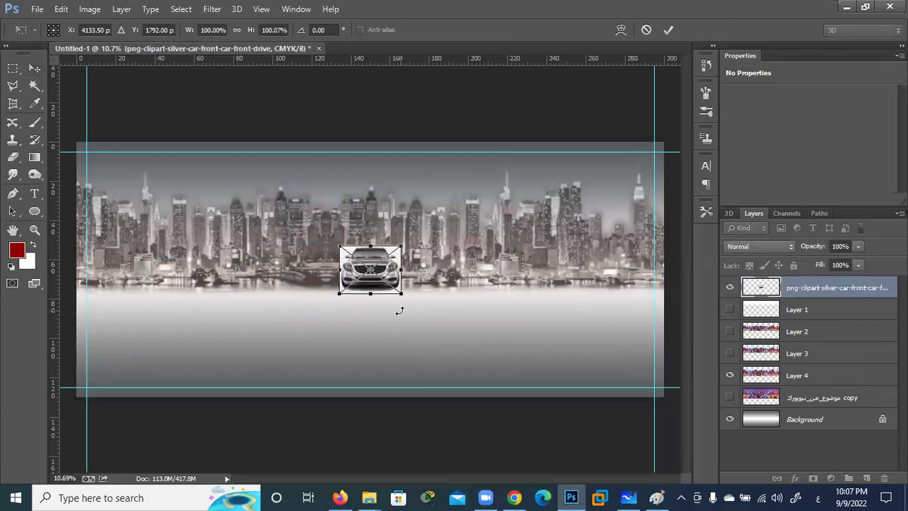
click(646, 29)
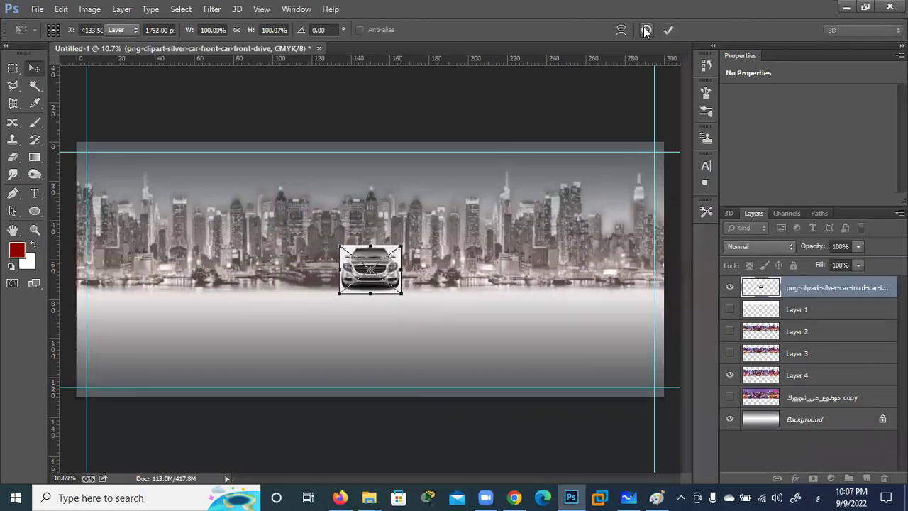
click(846, 7)
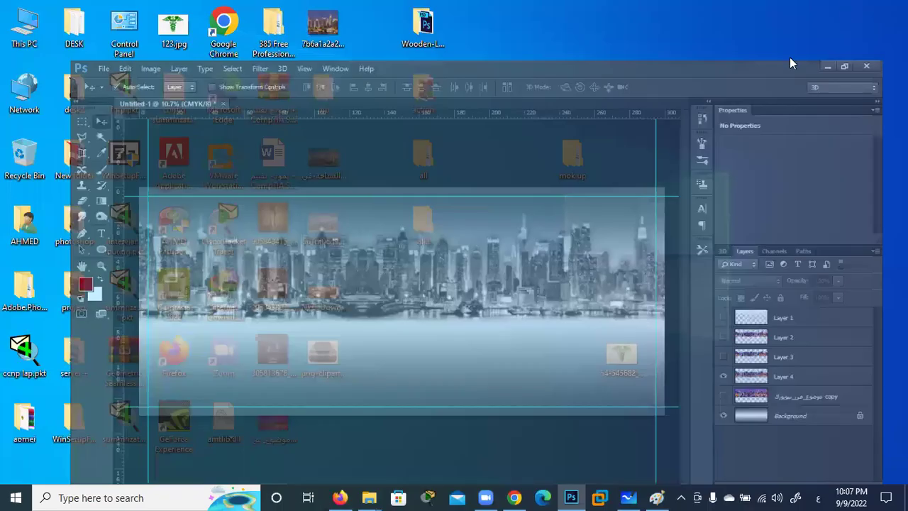
drag(342, 376, 576, 496)
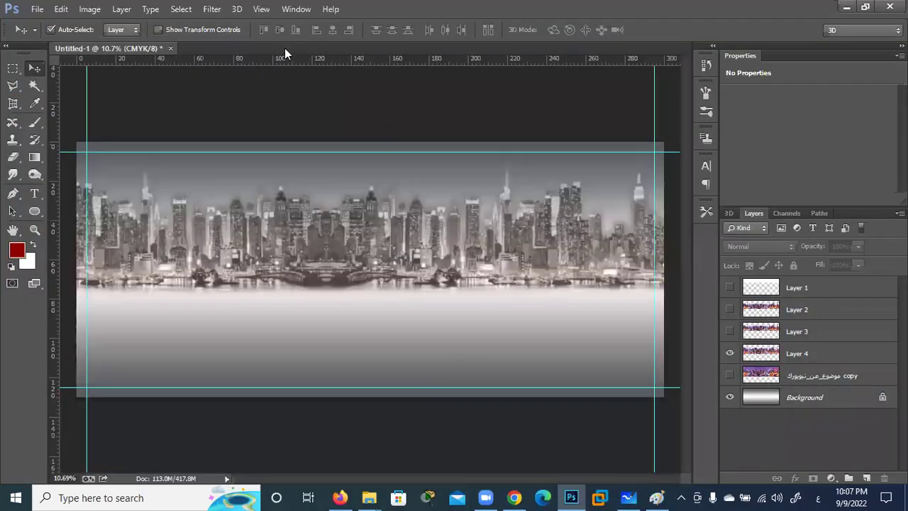
drag(576, 496, 285, 47)
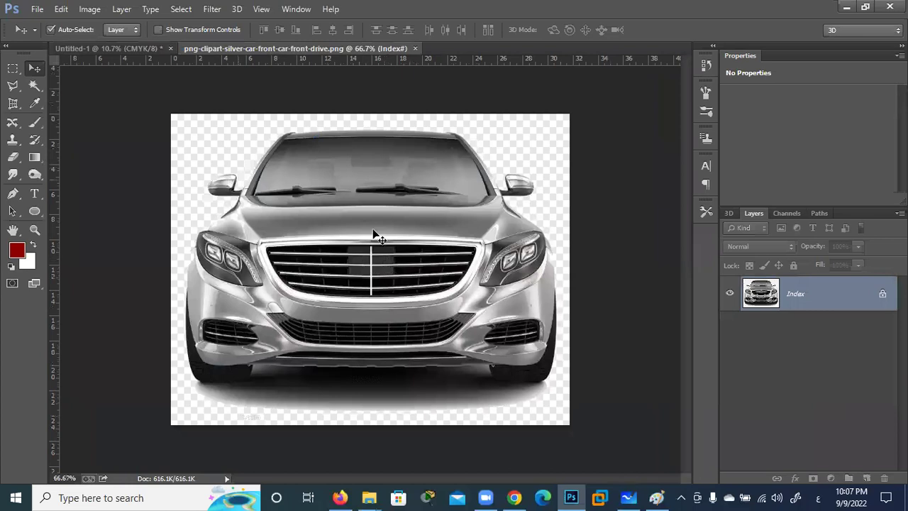
Step: Convert the car image to CMYK Color mode
click(90, 9)
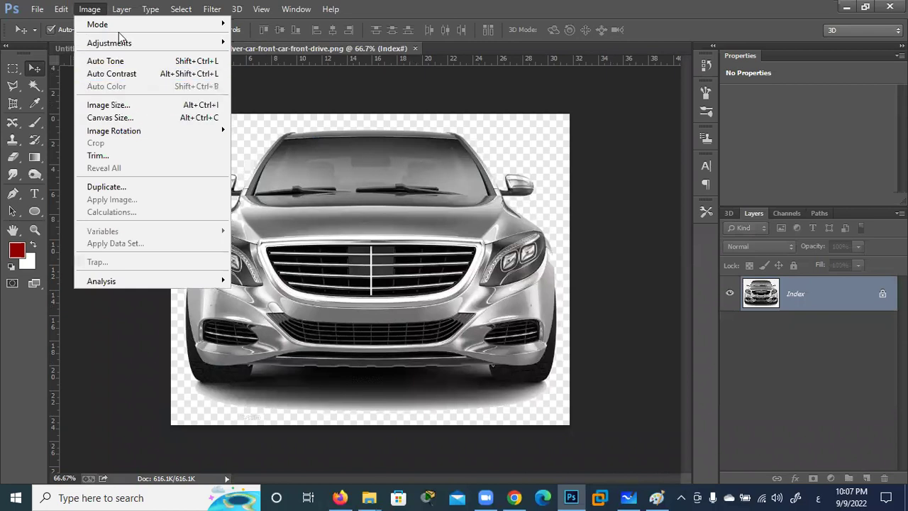
mouse_move(97, 24)
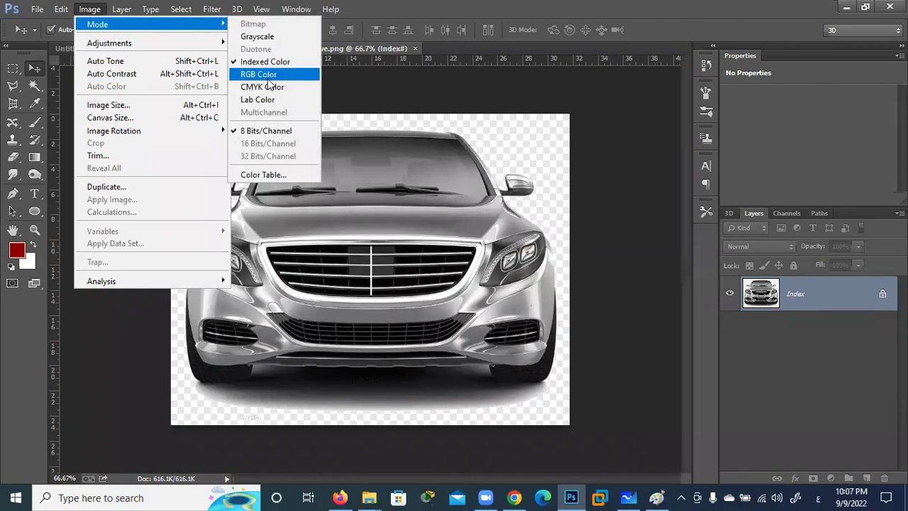
click(263, 85)
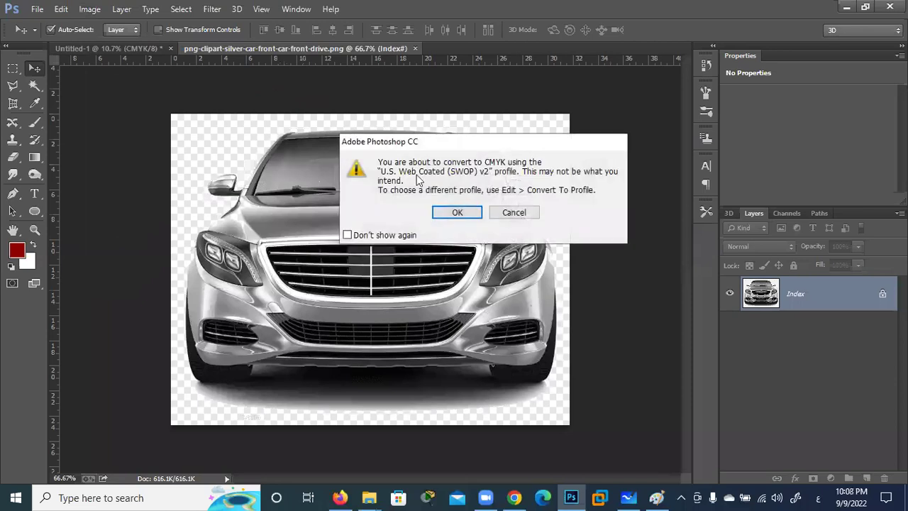
click(469, 217)
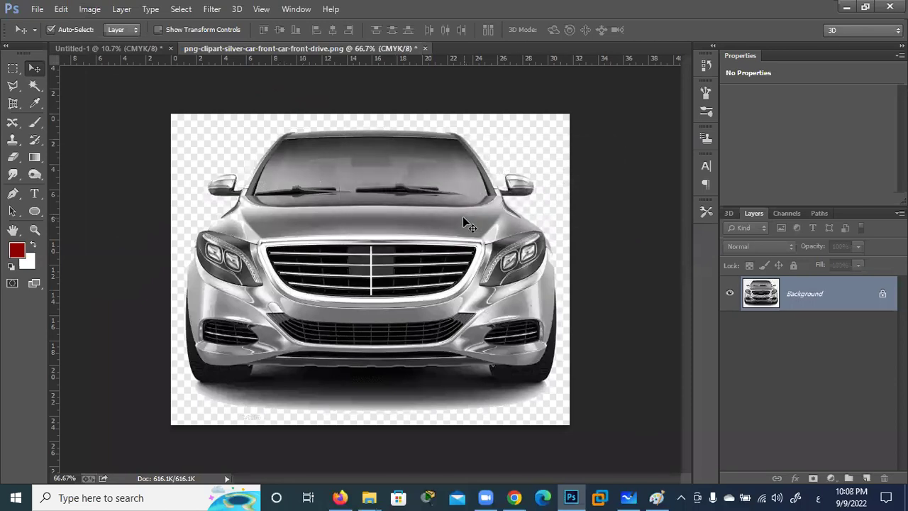
Step: Unlock the Background into an editable Layer 0, leaving the car in place
double_click(842, 294)
click(561, 156)
drag(246, 153, 235, 153)
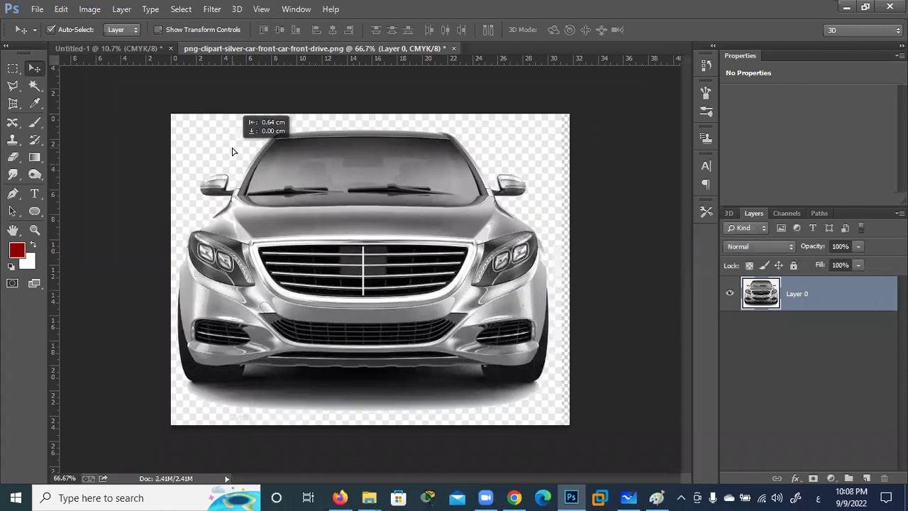
drag(235, 154, 248, 150)
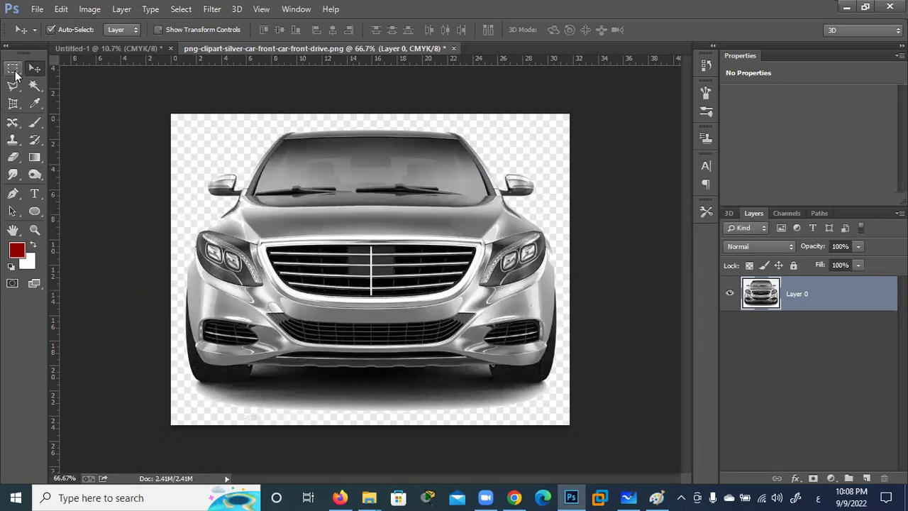
Step: Select the empty area around the car, then close the car PNG without saving
click(35, 85)
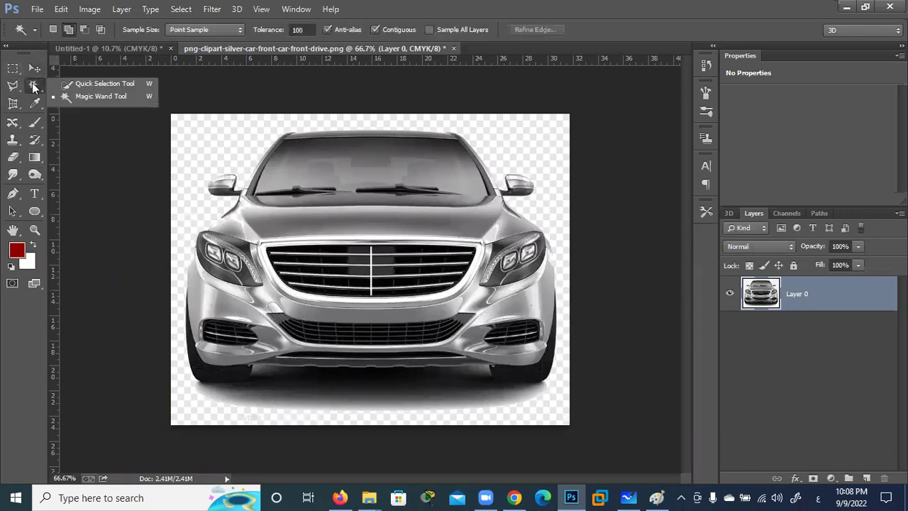
click(95, 86)
click(525, 138)
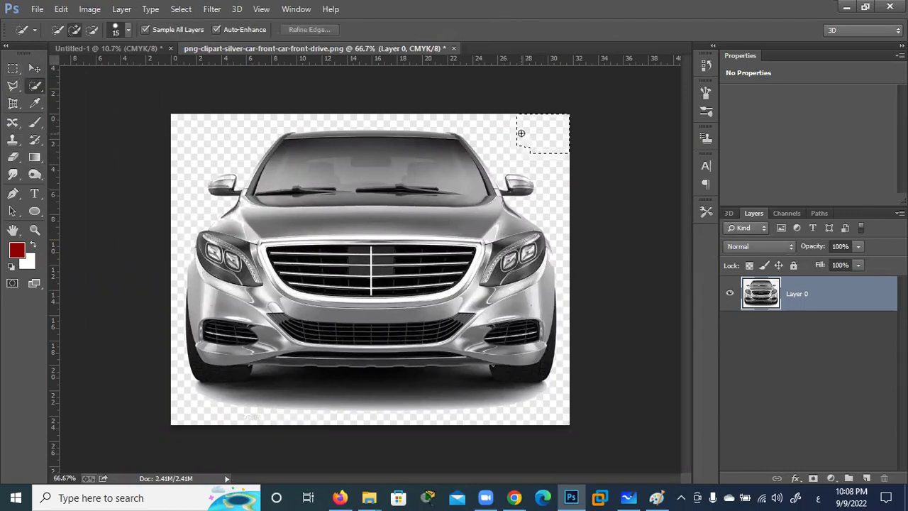
mouse_move(551, 192)
mouse_down()
mouse_move(565, 279)
mouse_move(557, 358)
mouse_move(525, 404)
mouse_move(432, 414)
mouse_move(327, 388)
mouse_move(235, 385)
mouse_up()
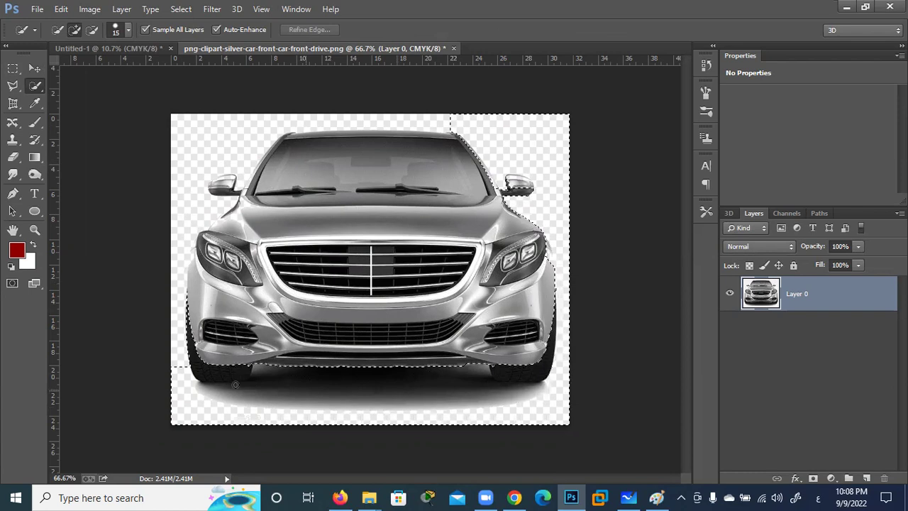
mouse_move(186, 360)
mouse_down()
mouse_move(153, 227)
mouse_move(164, 163)
mouse_move(189, 144)
mouse_move(347, 134)
mouse_up()
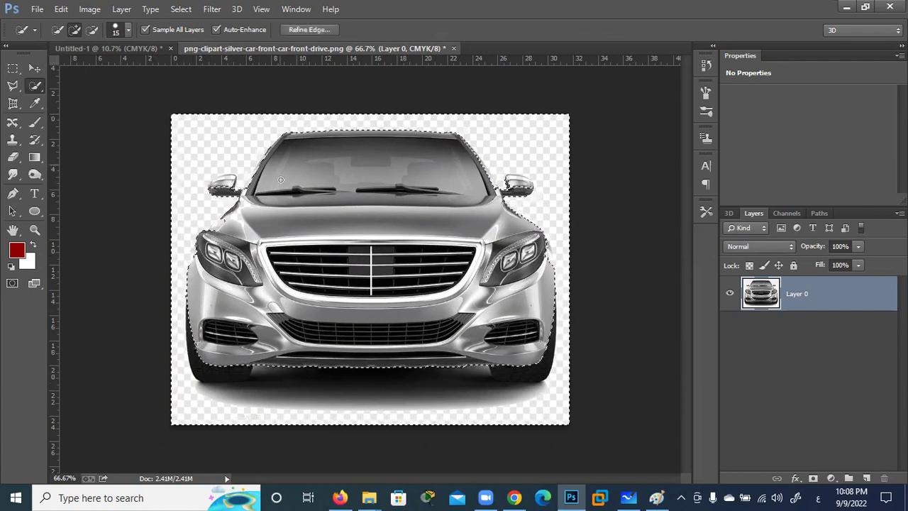
click(453, 48)
click(462, 196)
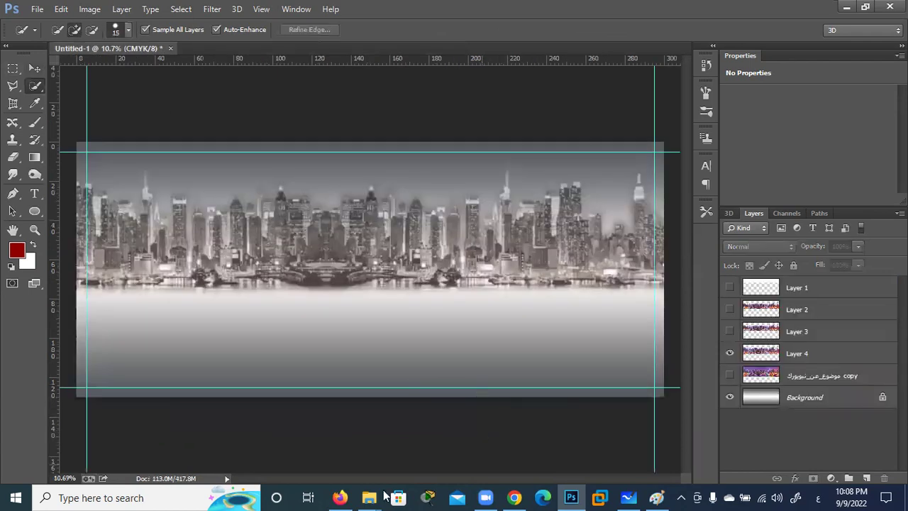
Step: Search Google Images for 'car front png' in English
click(514, 497)
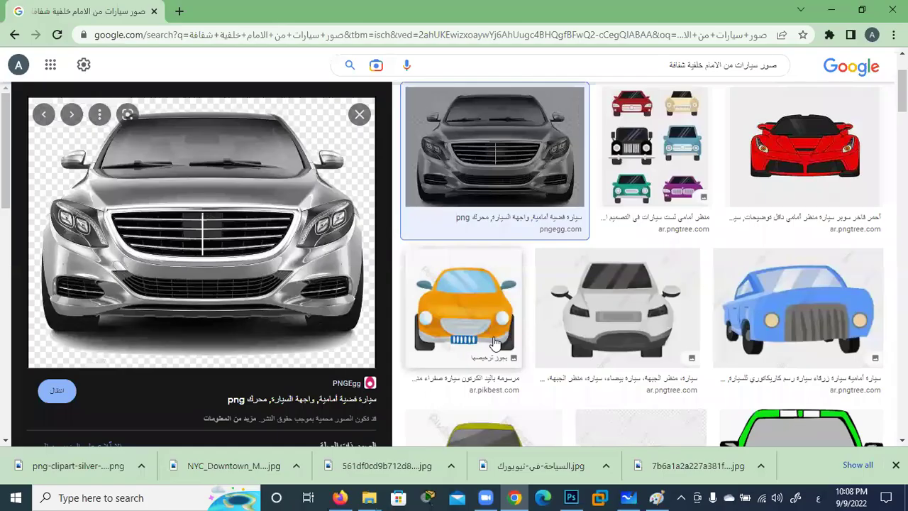
scroll(495, 286, down, 5)
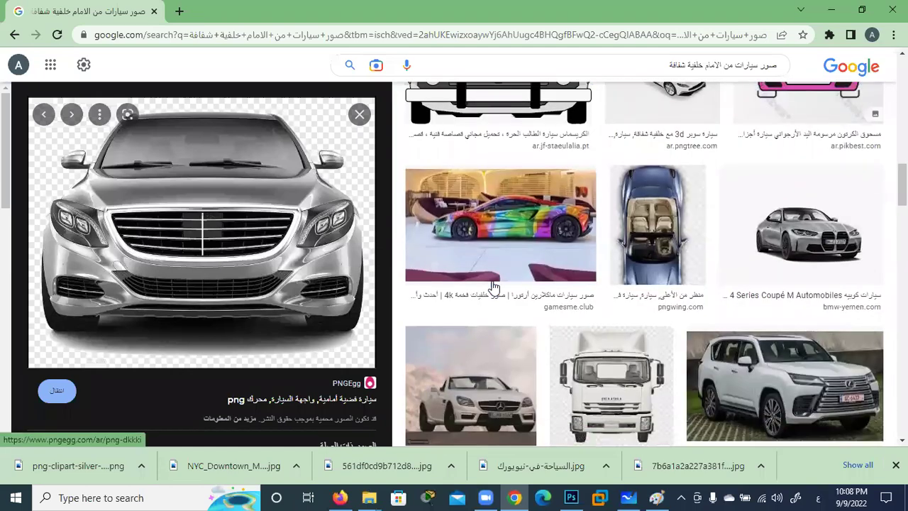
scroll(494, 286, down, 4)
scroll(495, 287, down, 5)
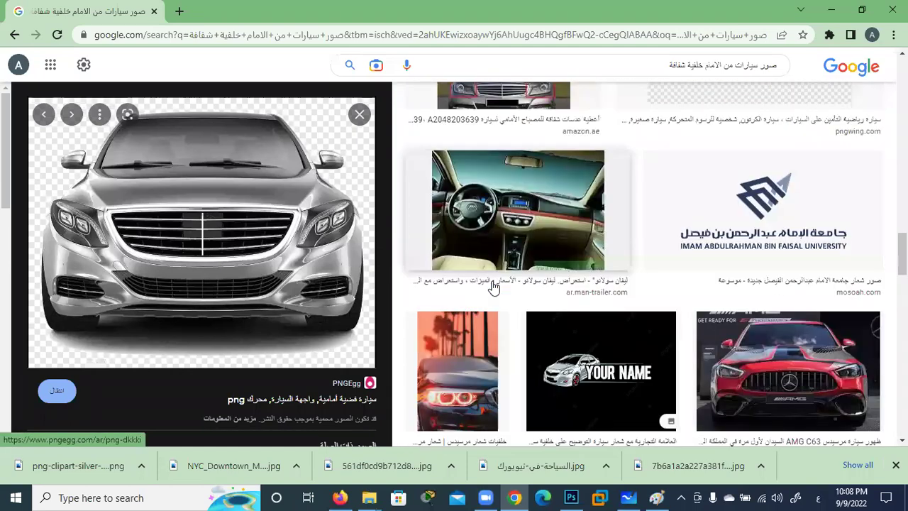
scroll(494, 286, down, 5)
triple_click(644, 55)
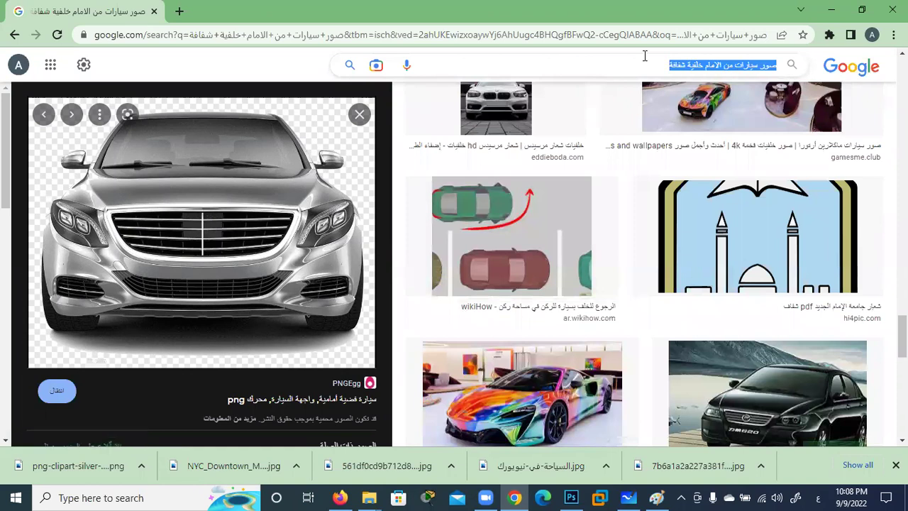
text(car)
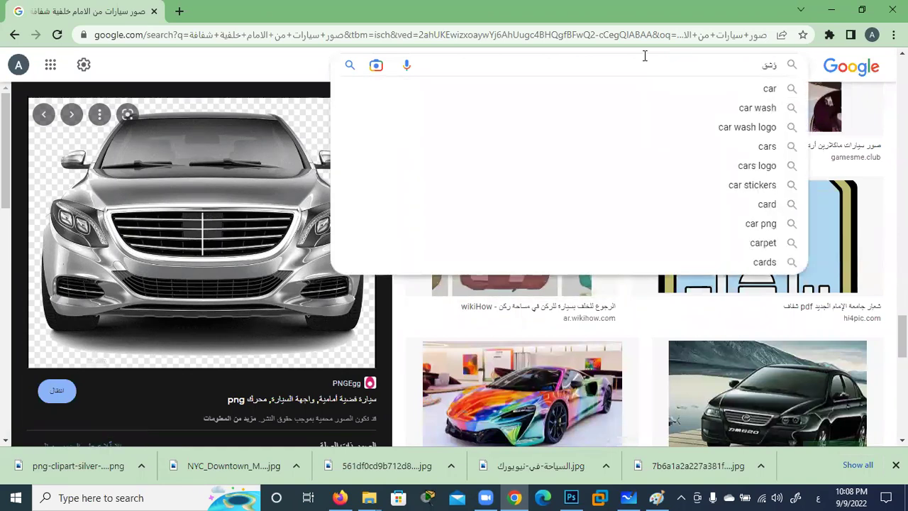
key(BackSpace)
key(BackSpace)
key(BackSpace)
key(alt+shift)
text(car)
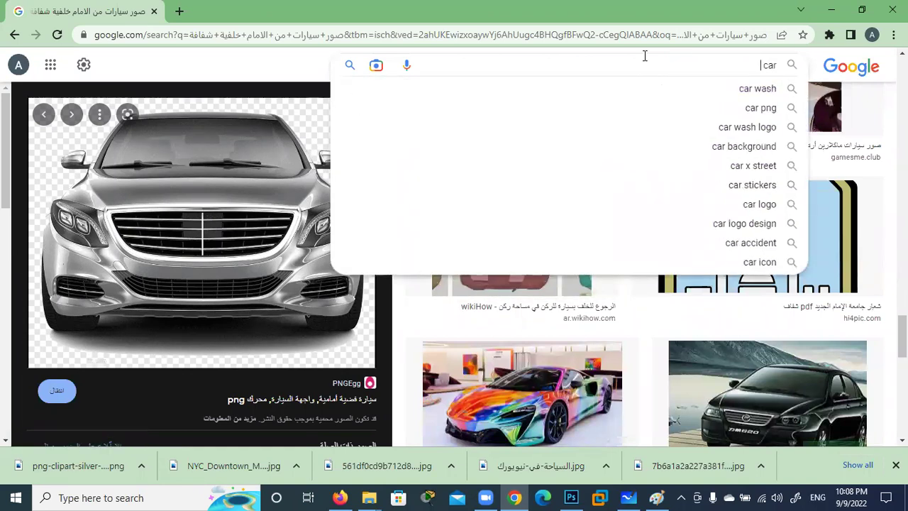
text( fron)
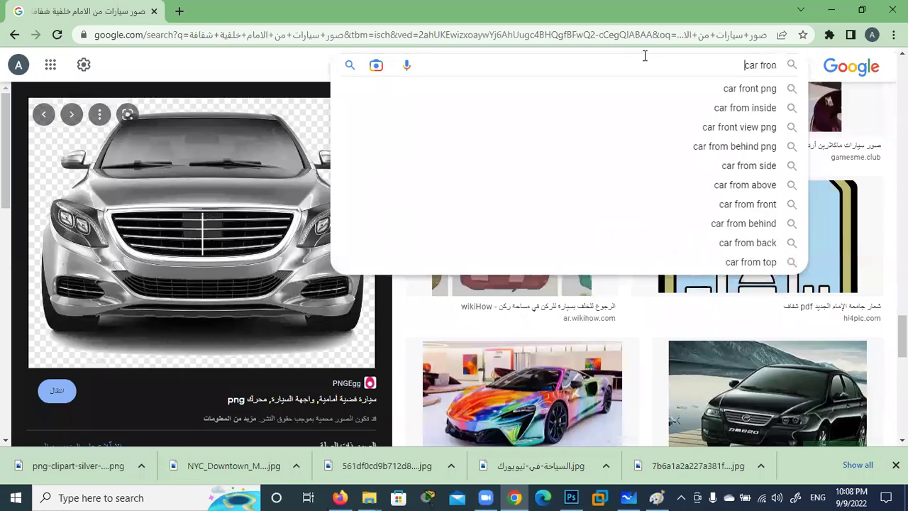
text(t)
key(Down)
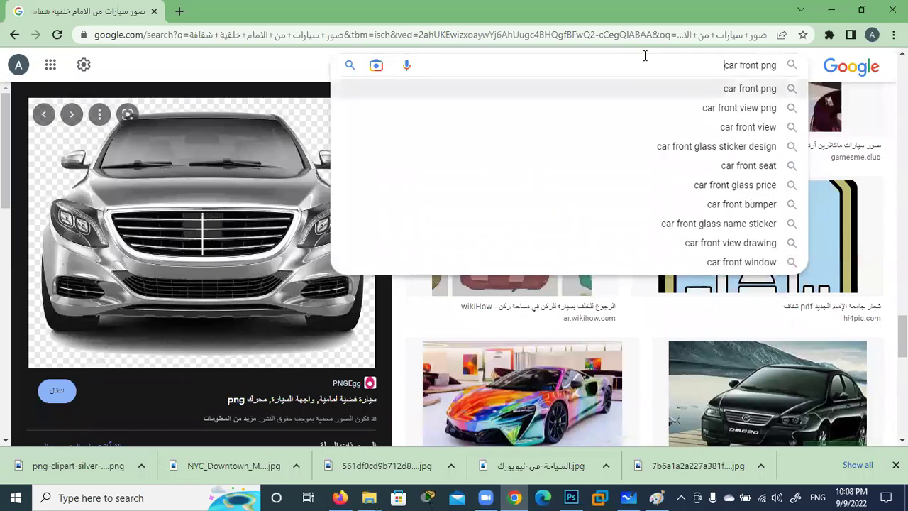
key(Return)
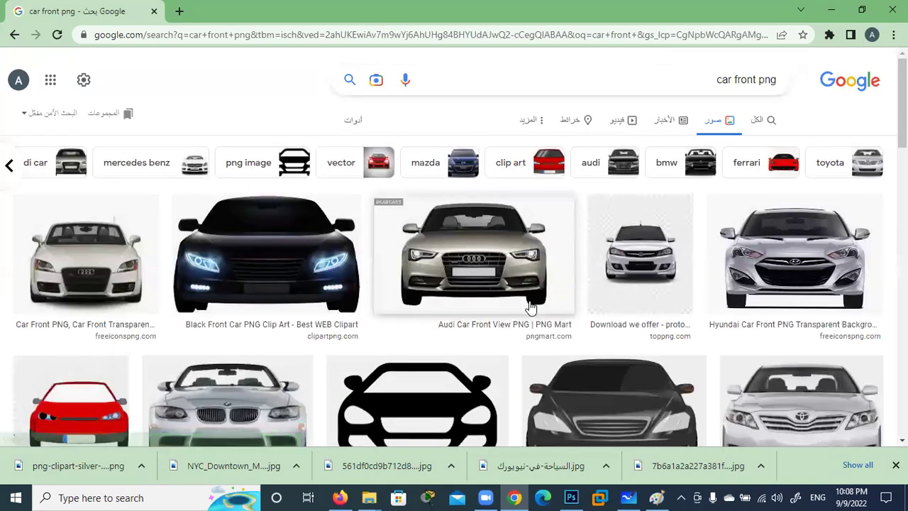
Step: Preview the white BMW front-view result and save it to the Desktop
scroll(482, 352, down, 2)
scroll(488, 345, down, 2)
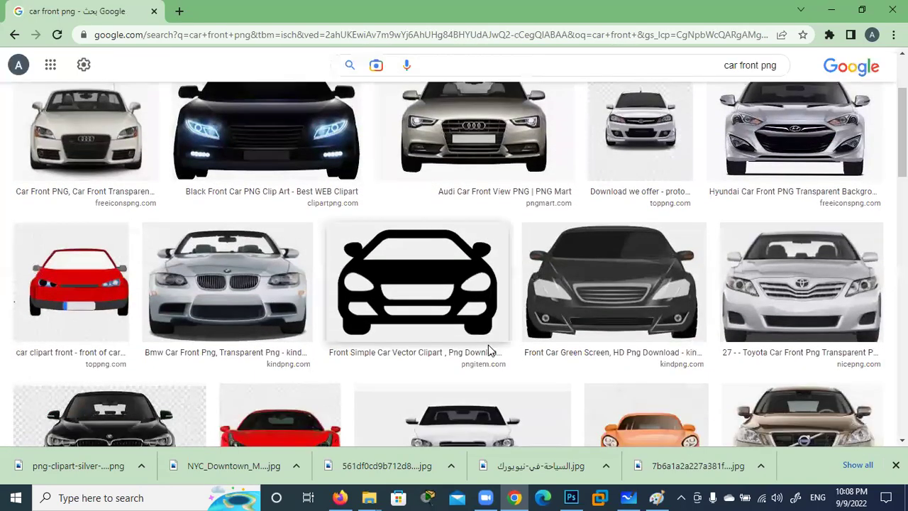
scroll(488, 345, down, 5)
scroll(488, 351, down, 3)
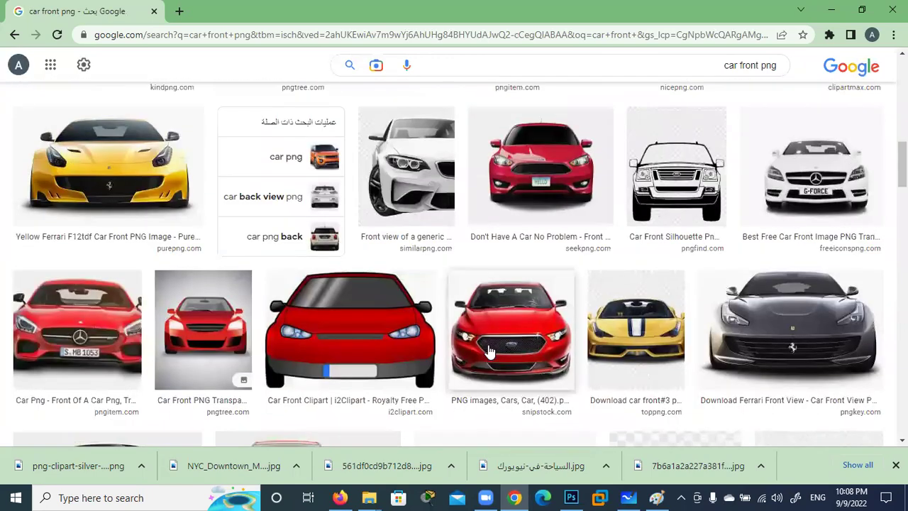
scroll(487, 351, down, 3)
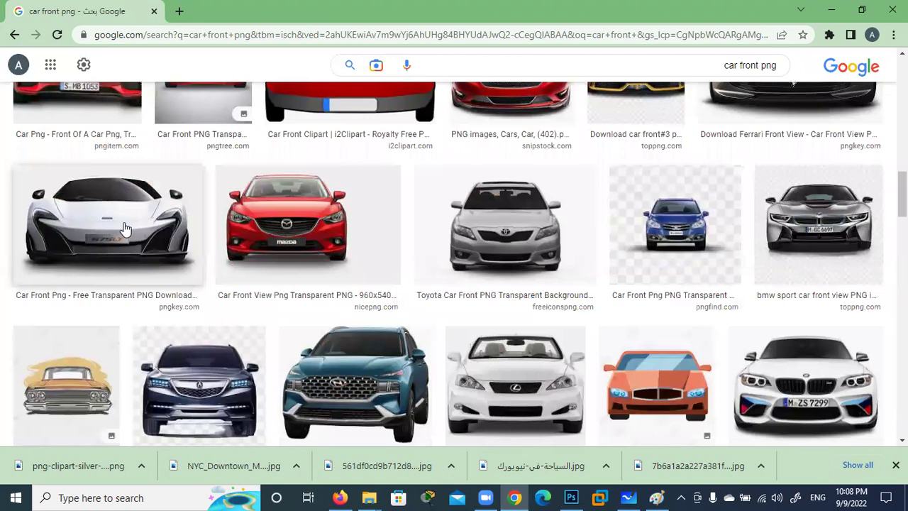
click(125, 229)
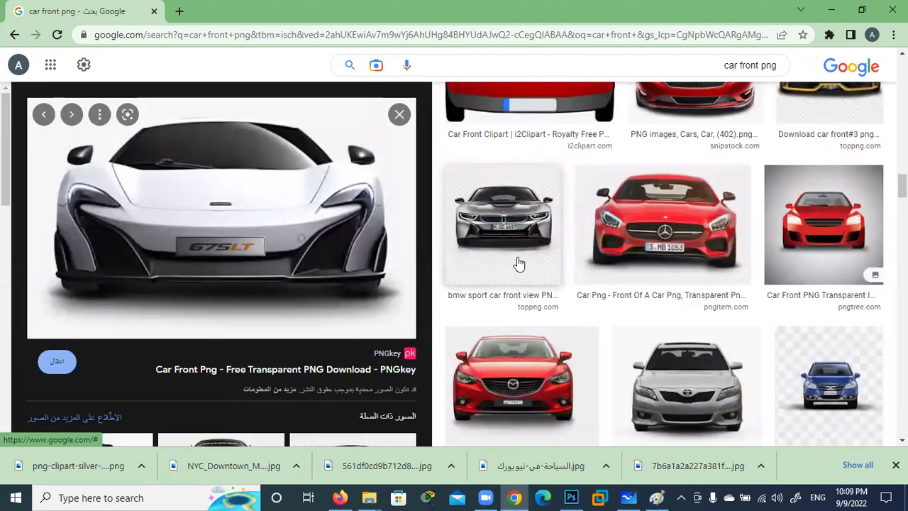
scroll(519, 263, down, 5)
scroll(567, 261, down, 2)
scroll(603, 260, down, 2)
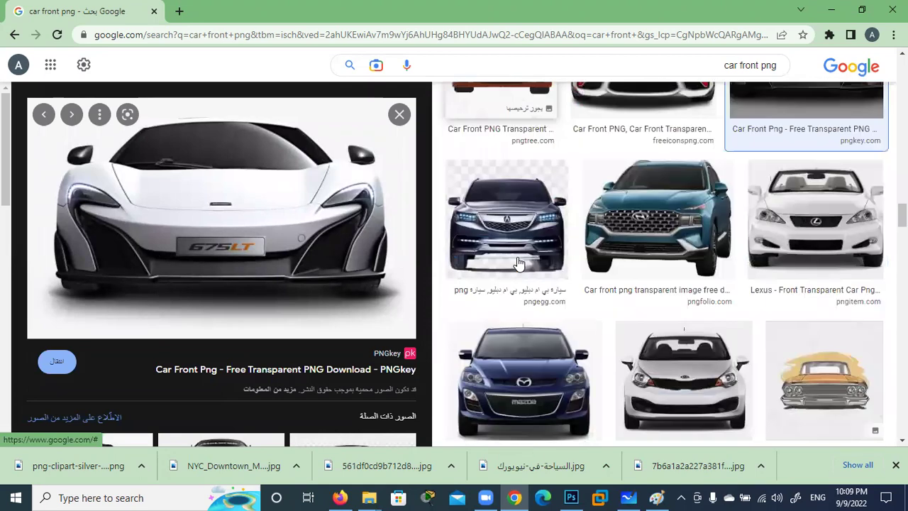
scroll(624, 259, up, 2)
click(649, 227)
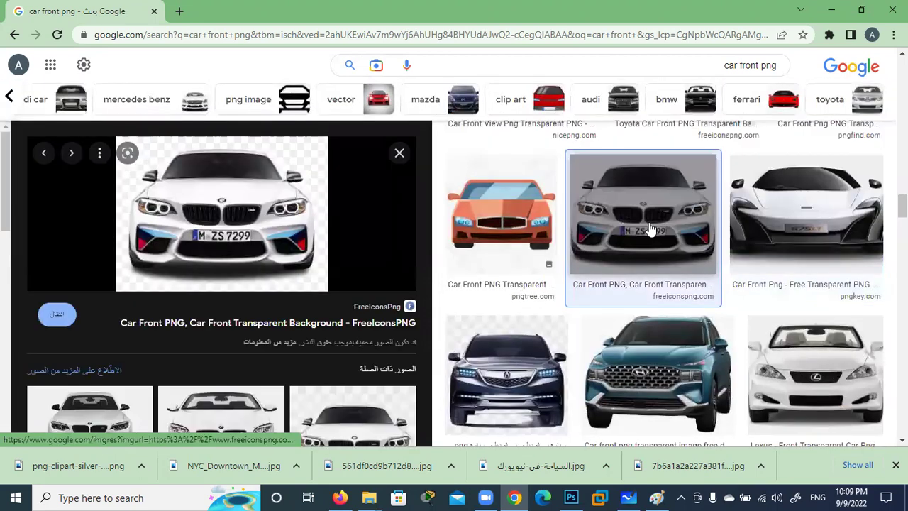
right_click(209, 205)
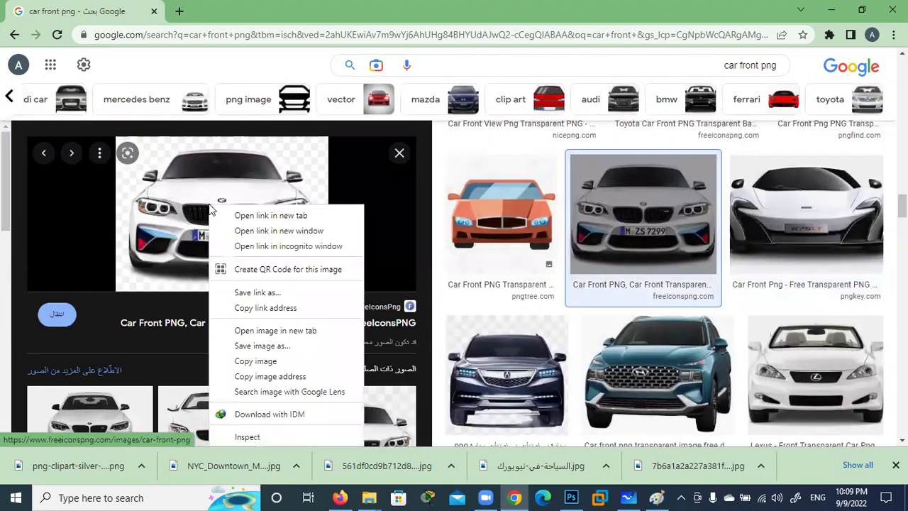
click(271, 345)
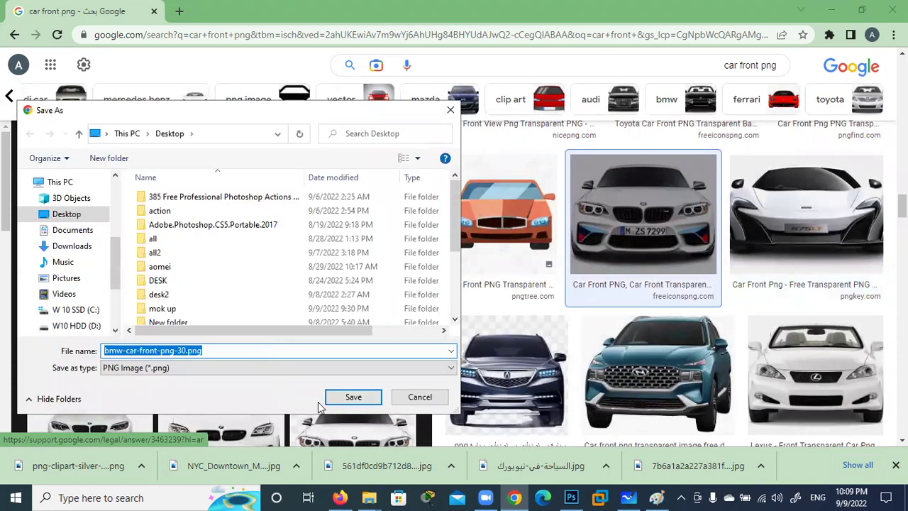
click(364, 399)
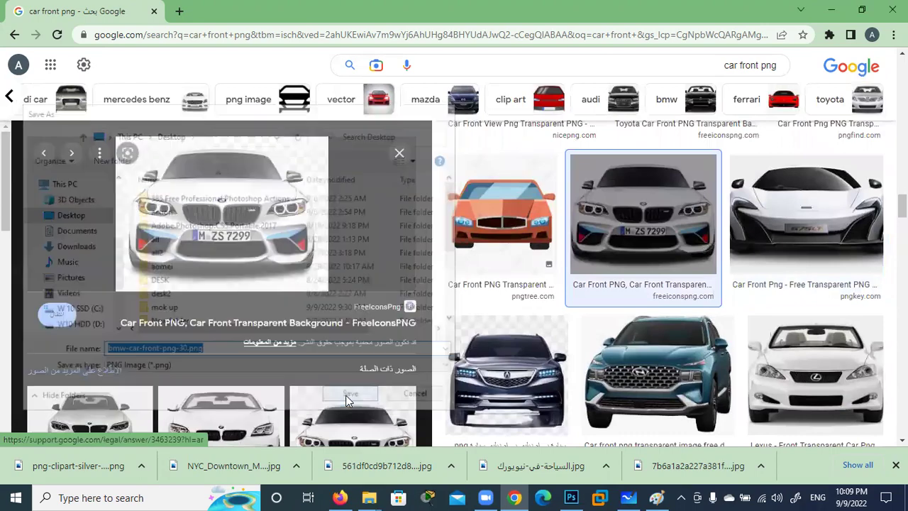
Step: Place the BMW PNG into the skyline banner, enlarged and moved into the lower half
click(831, 8)
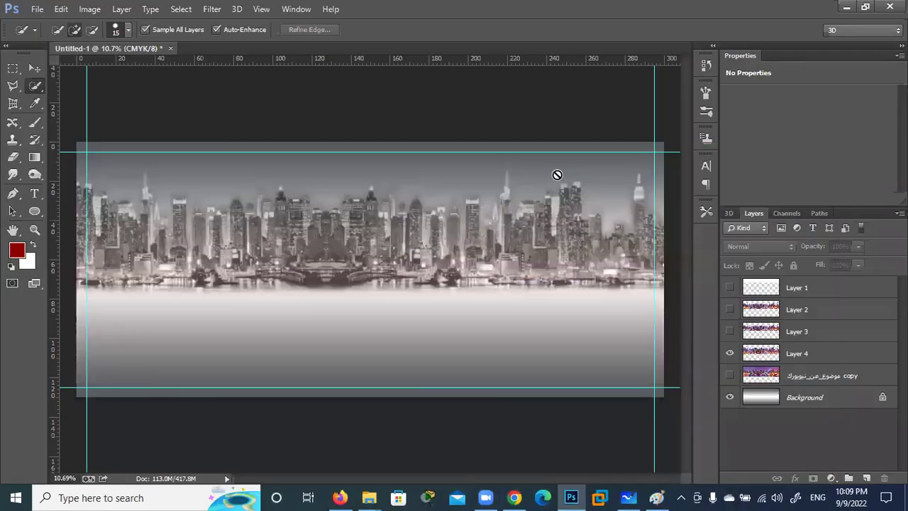
click(843, 8)
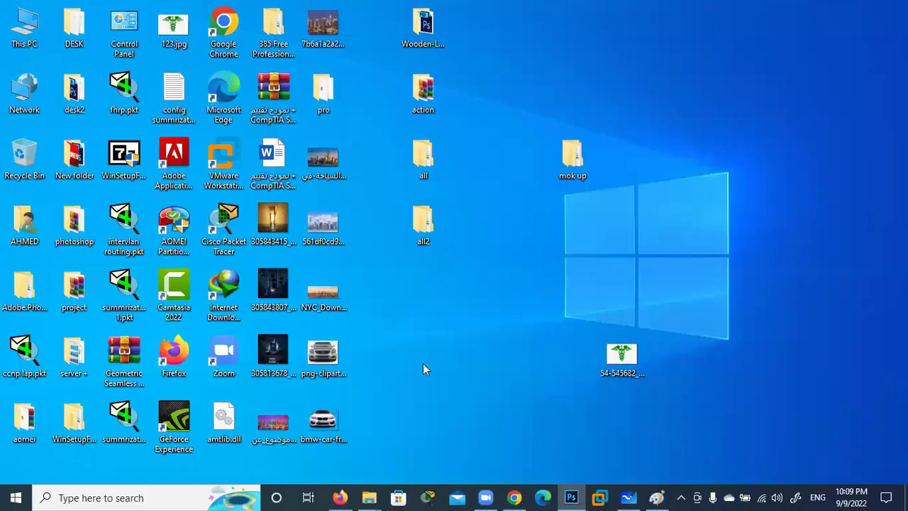
mouse_move(322, 422)
mouse_down()
mouse_move(571, 497)
mouse_move(386, 331)
mouse_up()
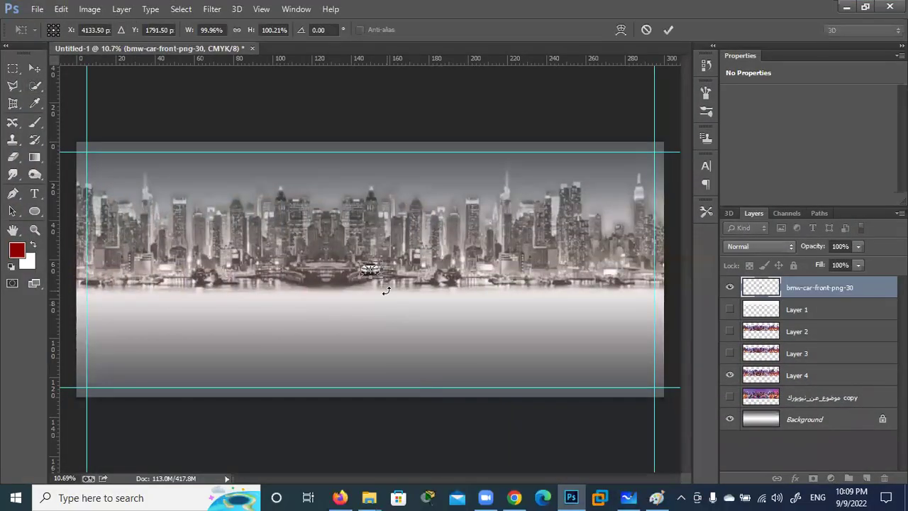
drag(378, 278, 496, 369)
mouse_move(404, 319)
mouse_down()
mouse_move(397, 359)
mouse_move(396, 351)
mouse_up()
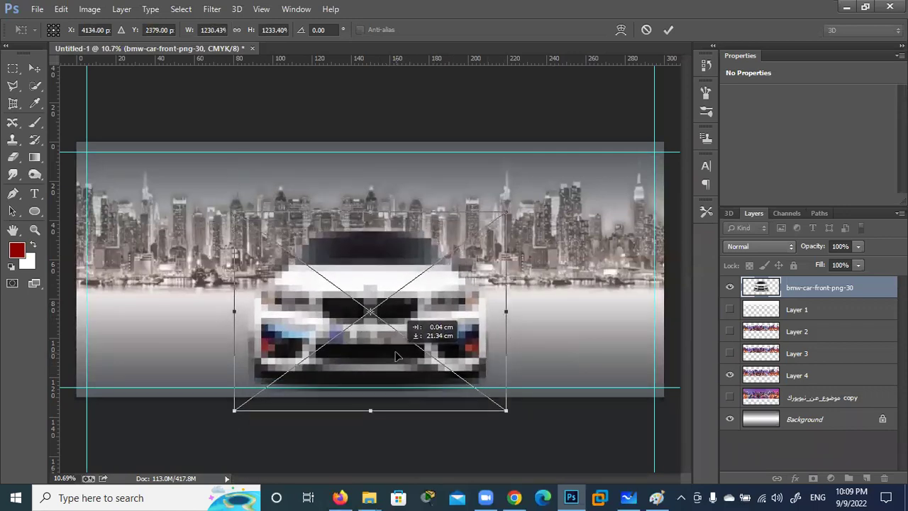
click(668, 30)
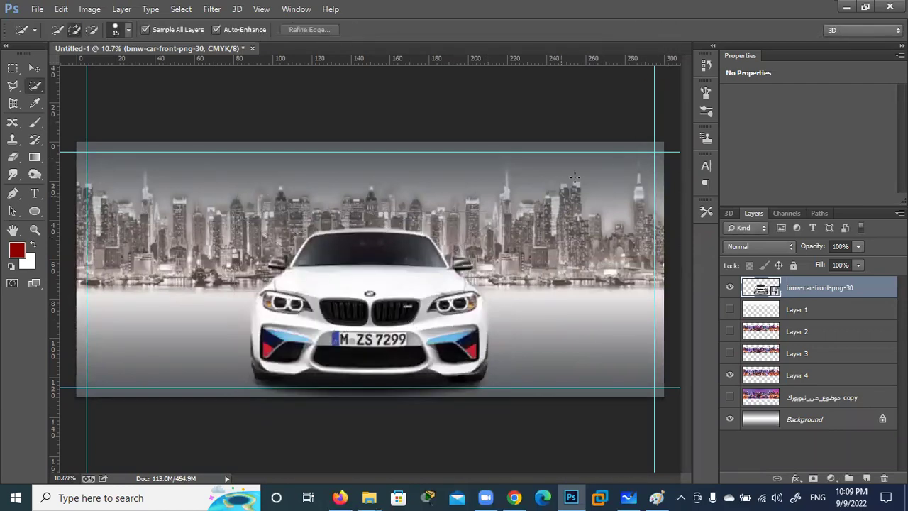
Step: Shrink the BMW slightly and nudge it down and left to the bottom centre
click(35, 67)
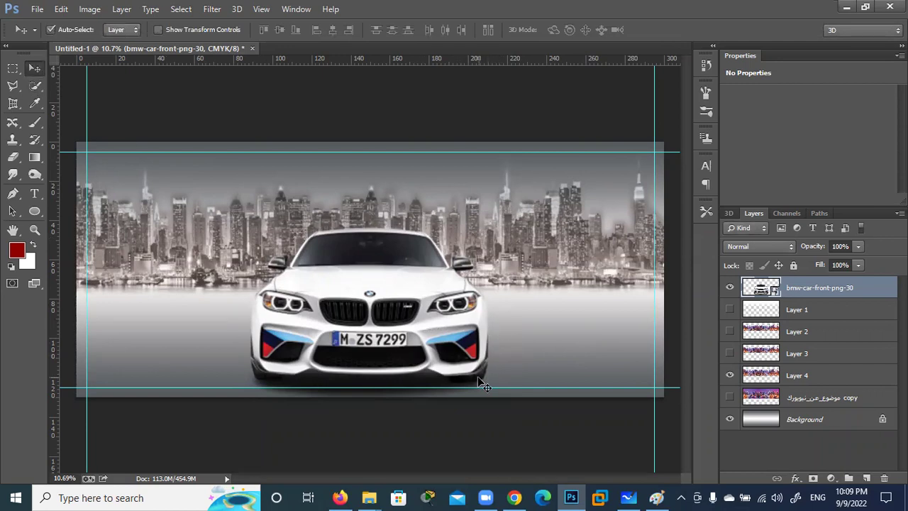
key(ctrl+t)
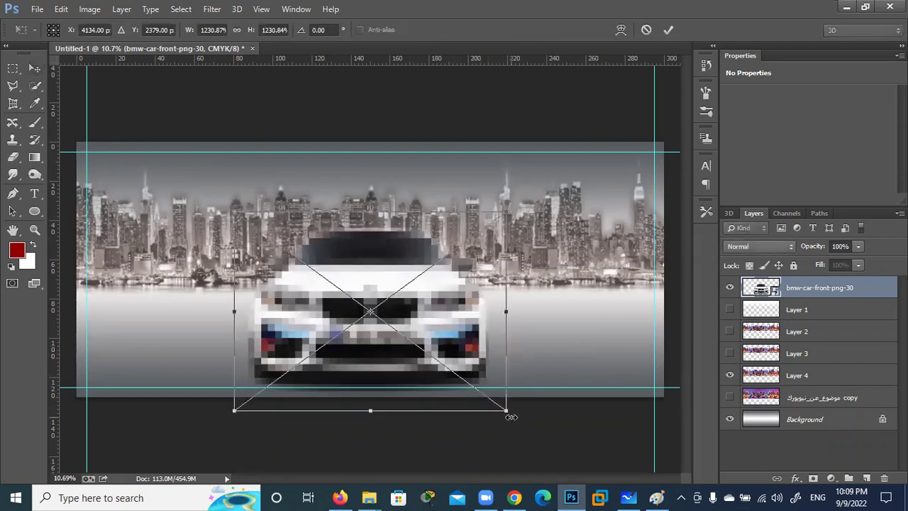
drag(505, 410, 470, 378)
mouse_move(383, 354)
mouse_down()
mouse_move(381, 374)
mouse_move(385, 363)
mouse_up()
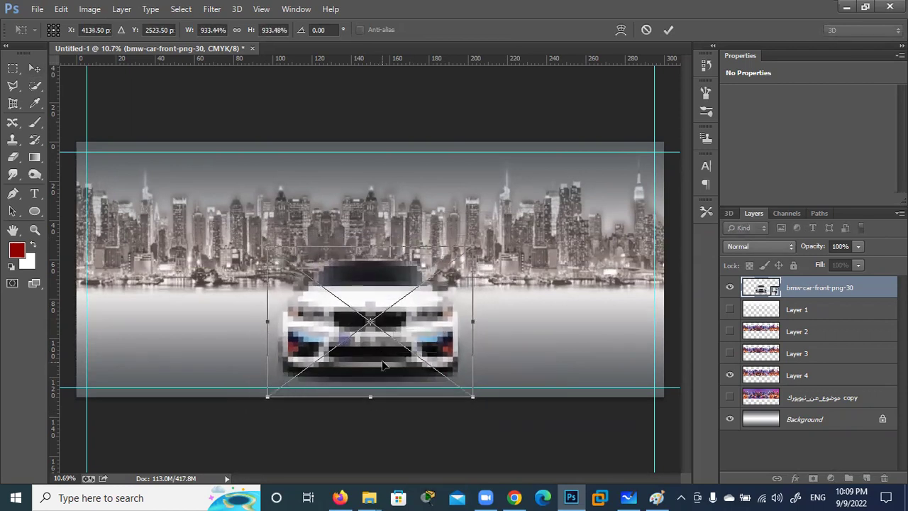
click(668, 30)
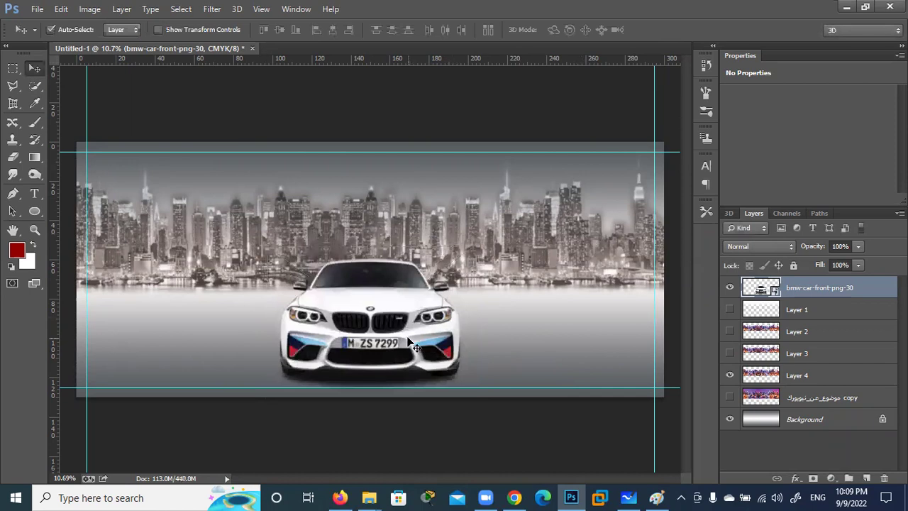
key(shift+Down)
key(shift+Down)
key(shift+Down)
key(shift+Down)
key(shift+Down)
key(shift+Down)
key(shift+Down)
key(shift+Left)
key(shift+Left)
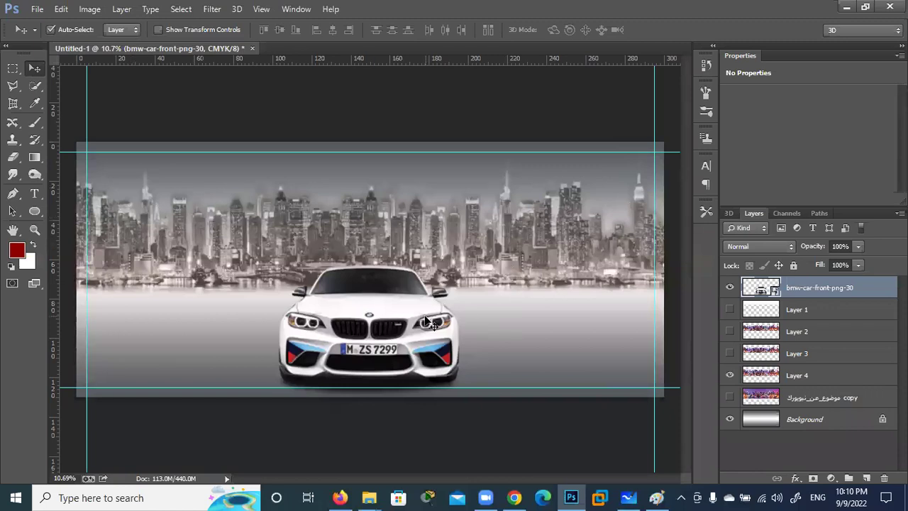
Step: Preview the red Ferrari front-view result, then close it
click(515, 497)
scroll(589, 312, down, 5)
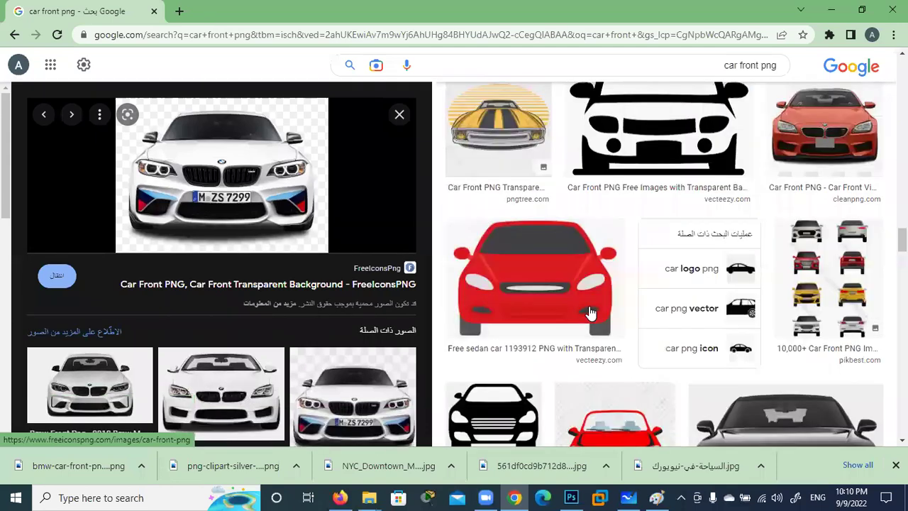
scroll(589, 312, down, 4)
scroll(326, 316, down, 3)
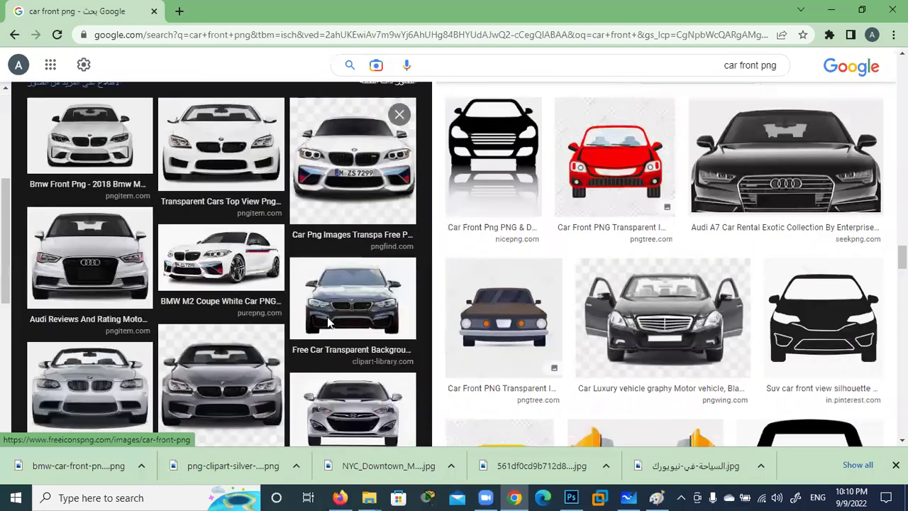
scroll(327, 316, down, 3)
scroll(647, 266, down, 2)
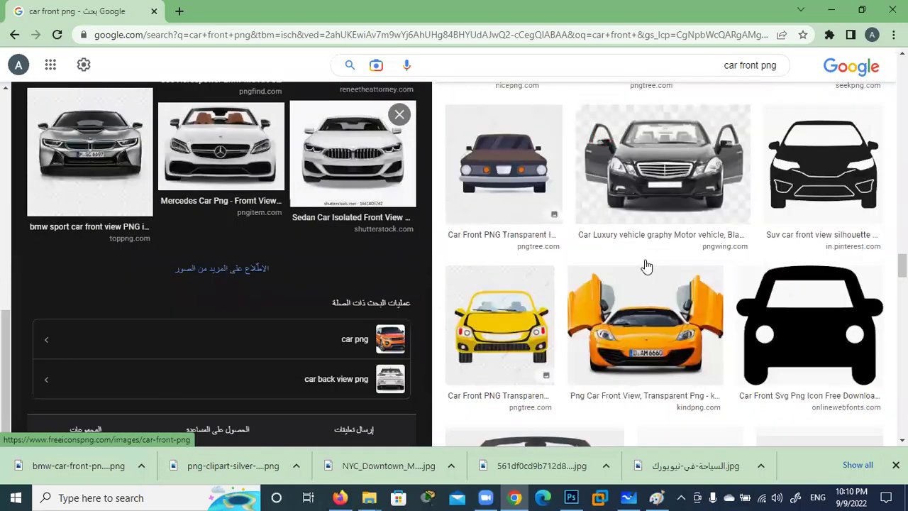
scroll(647, 266, down, 3)
click(588, 264)
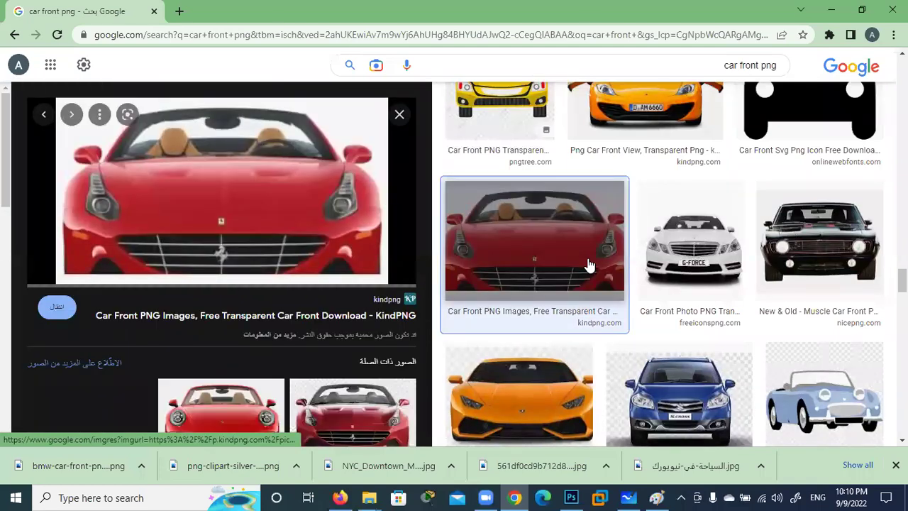
scroll(588, 264, down, 2)
scroll(262, 313, down, 3)
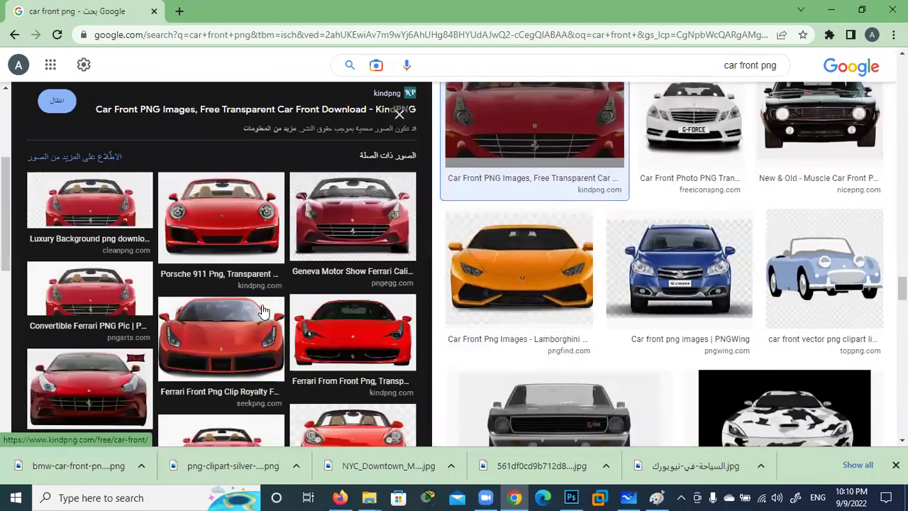
scroll(262, 312, down, 1)
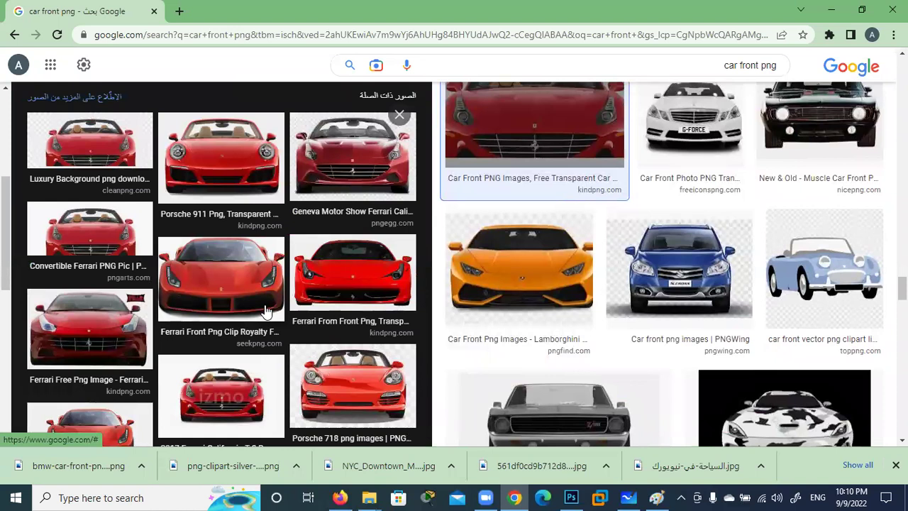
click(360, 286)
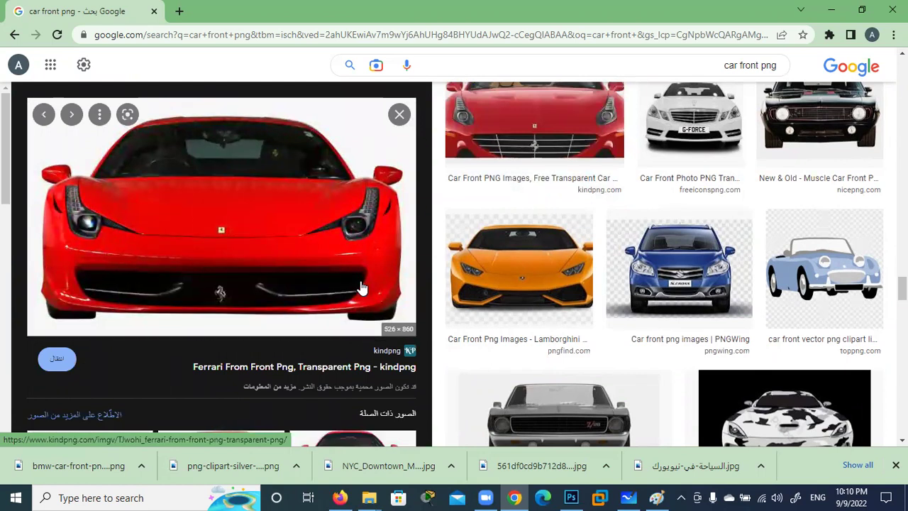
scroll(458, 166, up, 3)
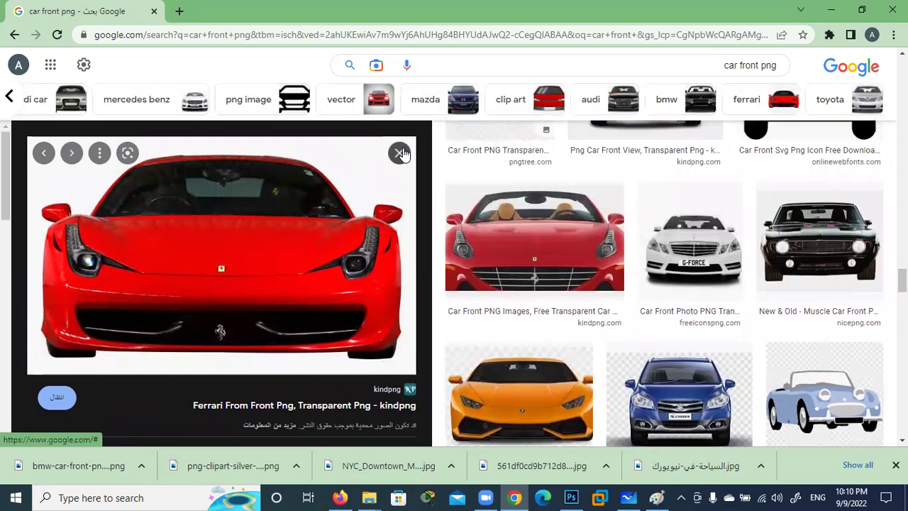
click(399, 152)
Step: Find the red Dodge Charger front-view PNG and save it to the Desktop
scroll(374, 259, down, 1)
scroll(372, 261, down, 1)
scroll(371, 263, down, 3)
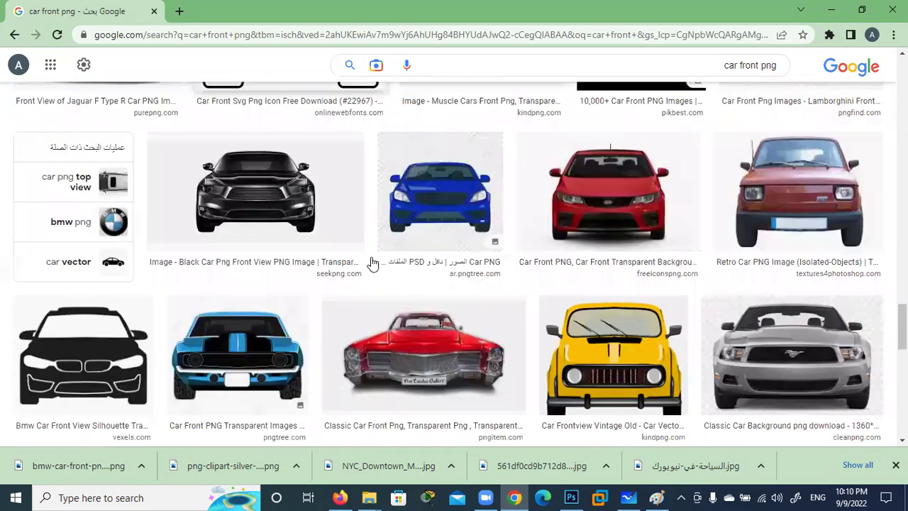
scroll(371, 262, down, 4)
scroll(371, 259, down, 4)
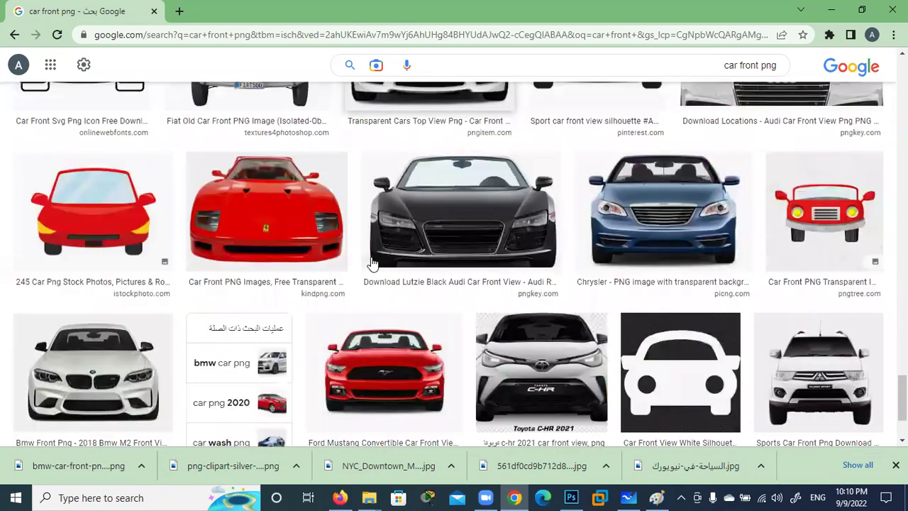
scroll(372, 262, down, 2)
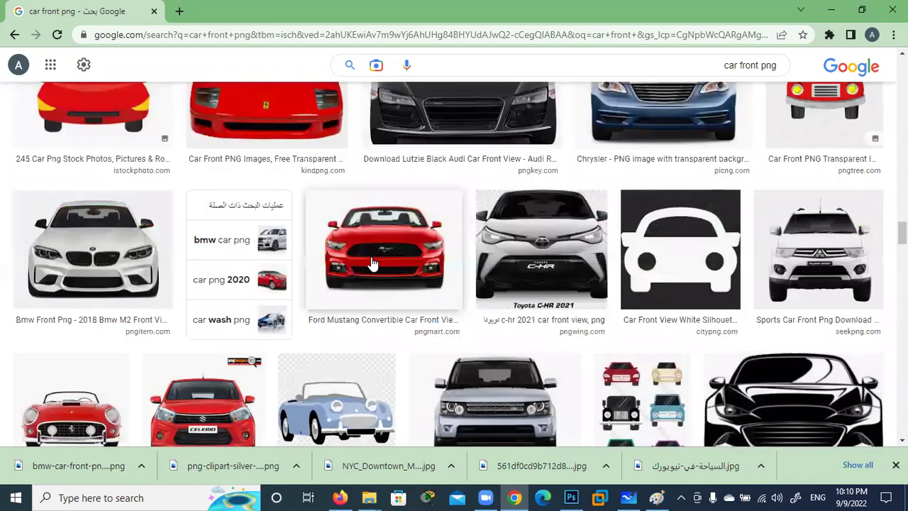
scroll(371, 263, down, 4)
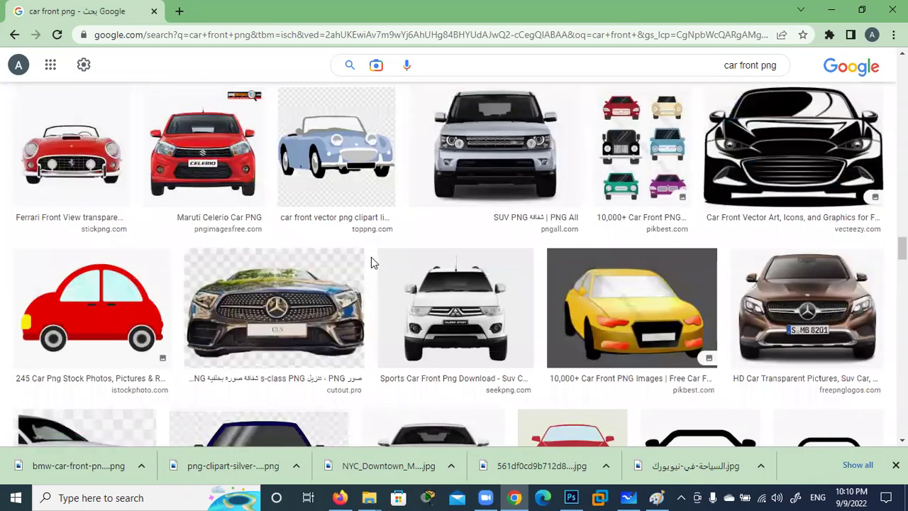
scroll(371, 262, down, 2)
scroll(371, 262, down, 2)
scroll(372, 262, down, 5)
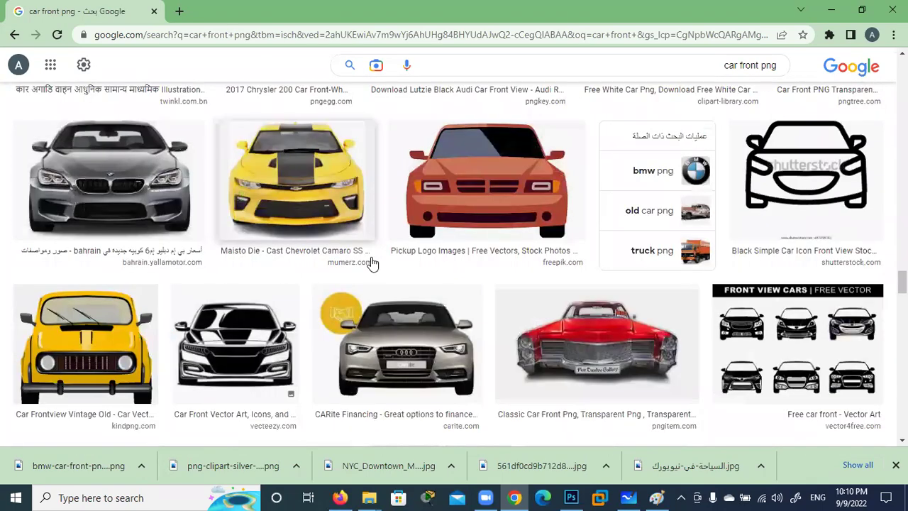
scroll(371, 263, down, 4)
scroll(372, 263, down, 4)
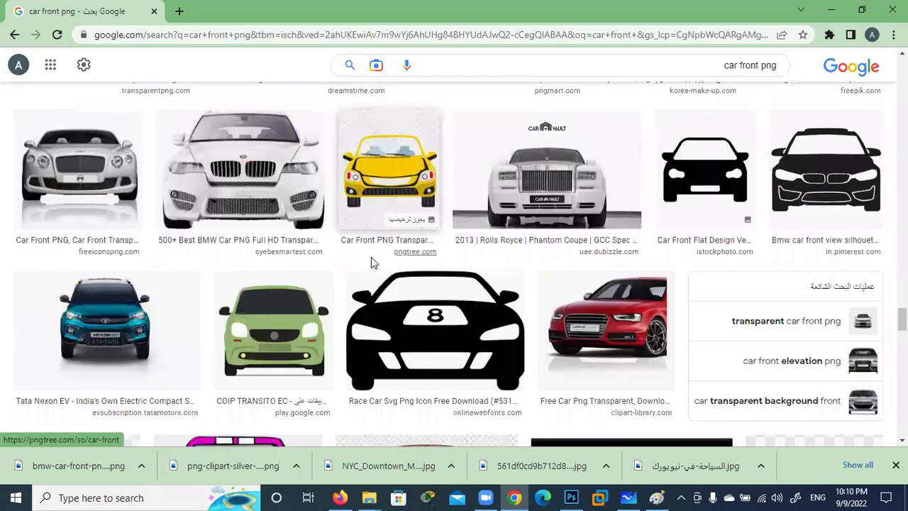
scroll(371, 262, down, 4)
scroll(371, 263, down, 4)
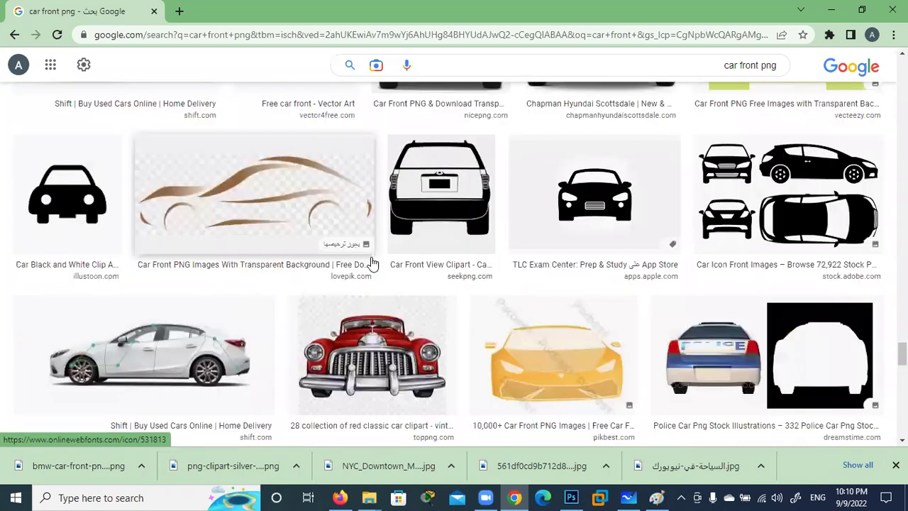
scroll(371, 262, down, 4)
scroll(372, 263, down, 4)
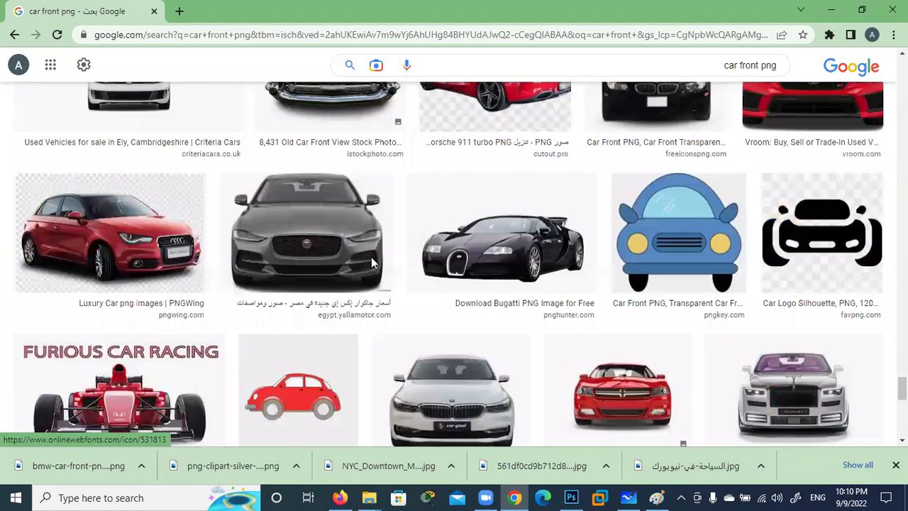
scroll(372, 263, down, 3)
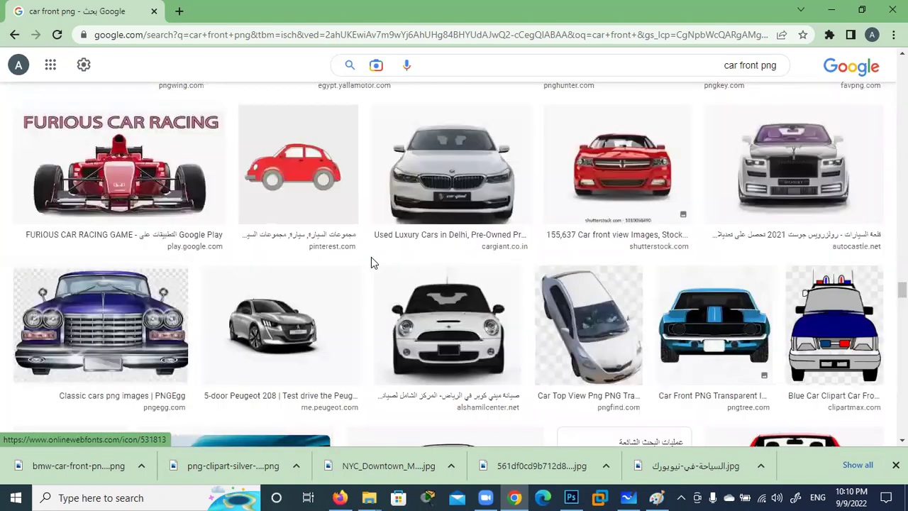
click(592, 165)
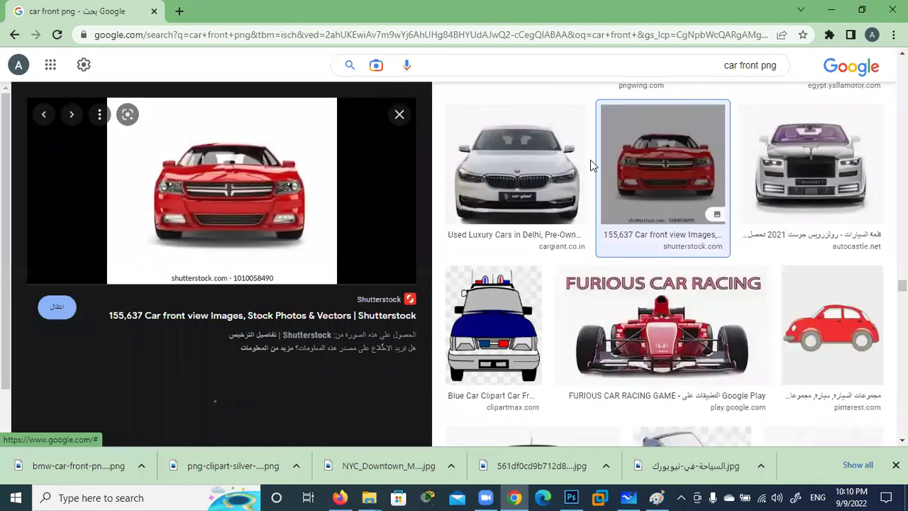
scroll(303, 206, down, 3)
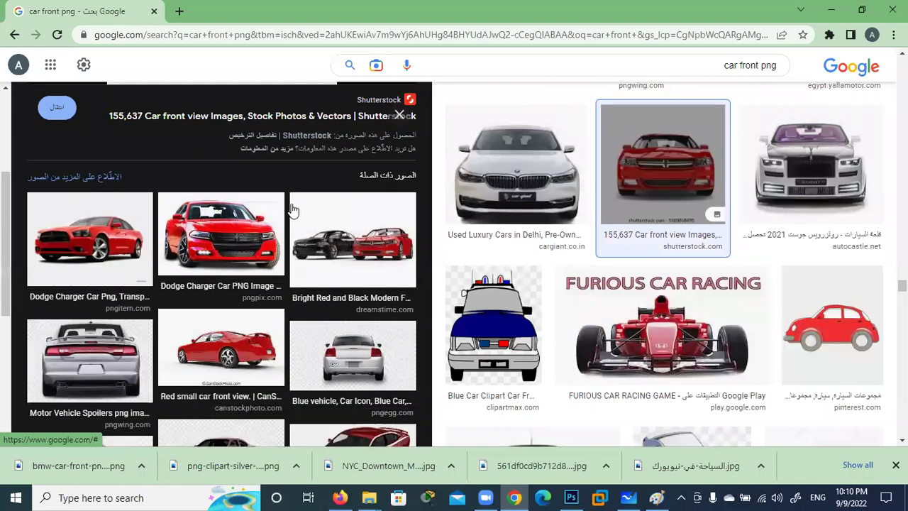
click(229, 241)
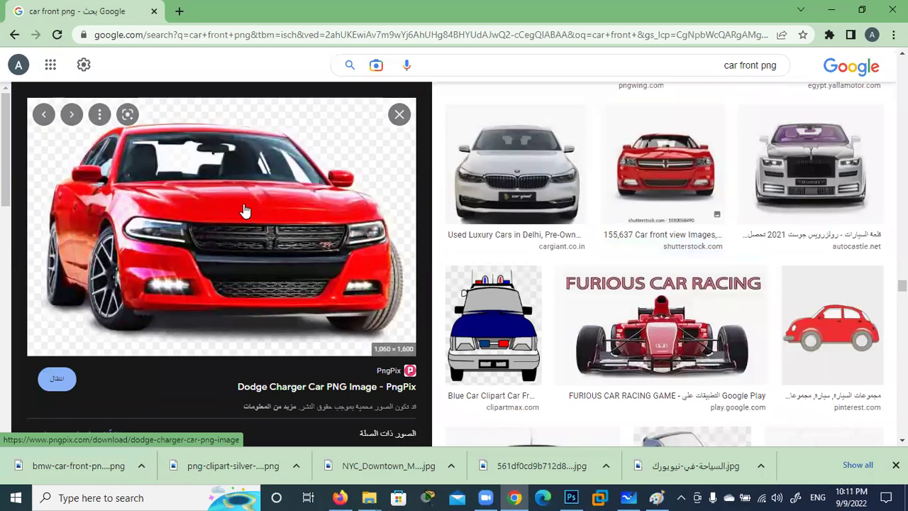
right_click(235, 172)
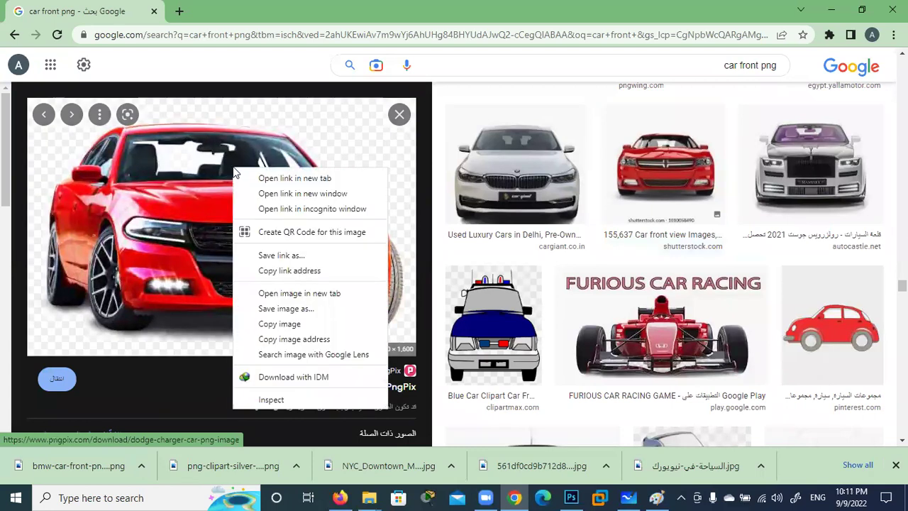
click(314, 312)
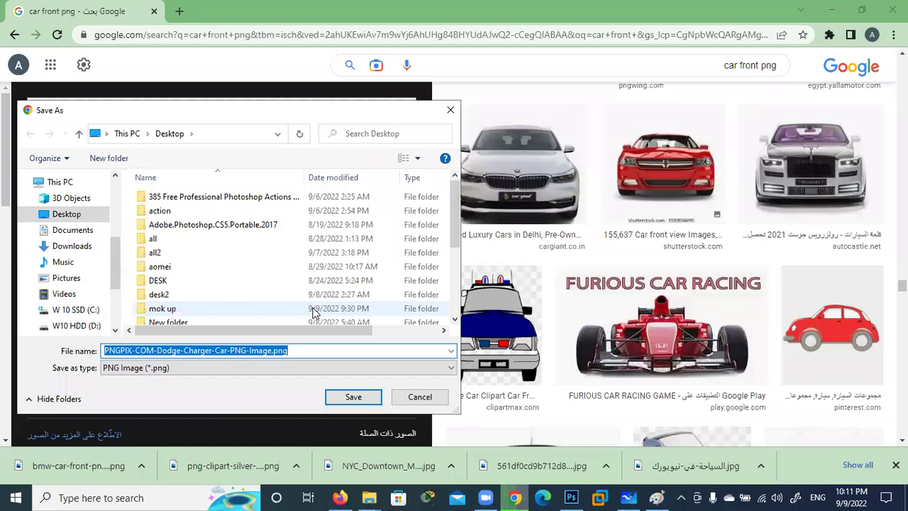
click(339, 397)
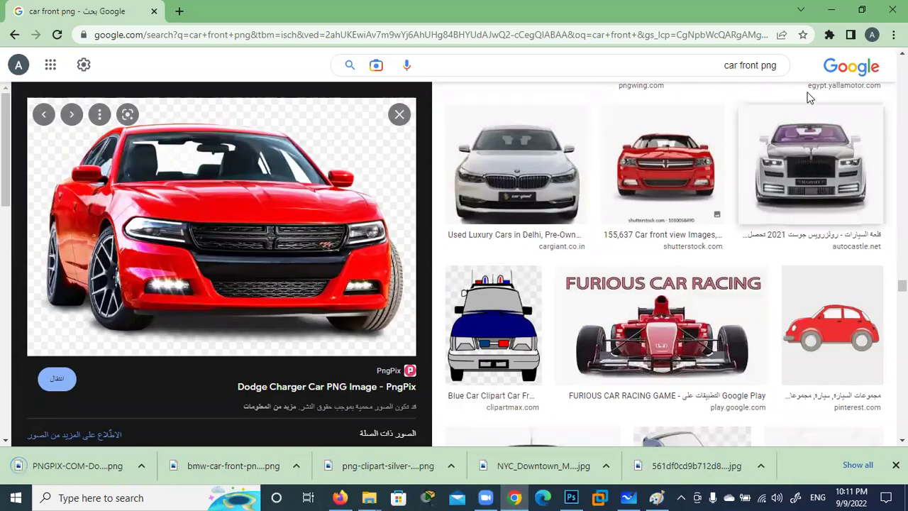
click(831, 10)
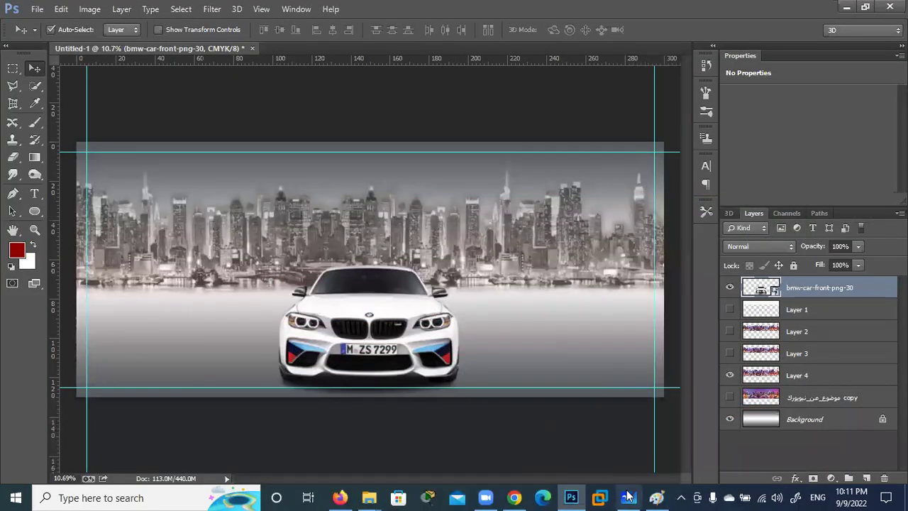
Step: Place the Dodge Charger PNG in the banner, scaled up to about 184%
click(847, 7)
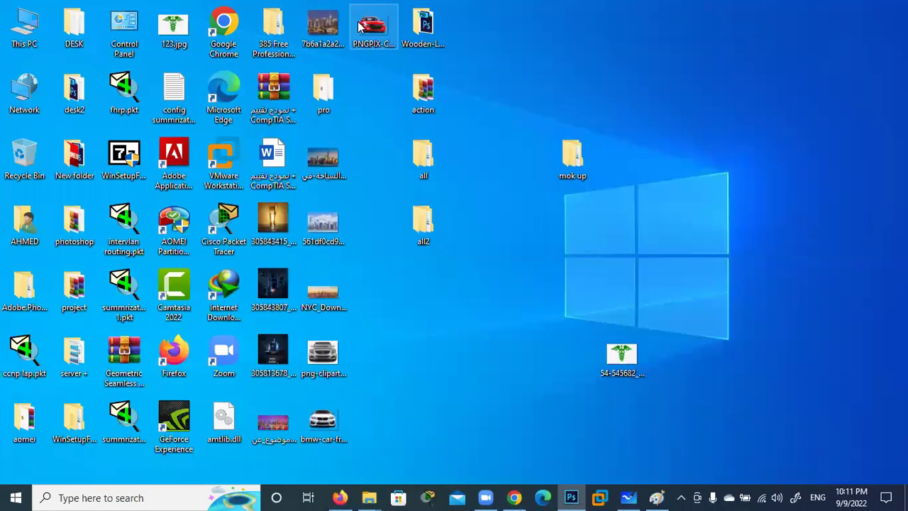
mouse_move(373, 29)
mouse_down()
mouse_move(581, 440)
mouse_move(581, 494)
mouse_move(497, 311)
mouse_up()
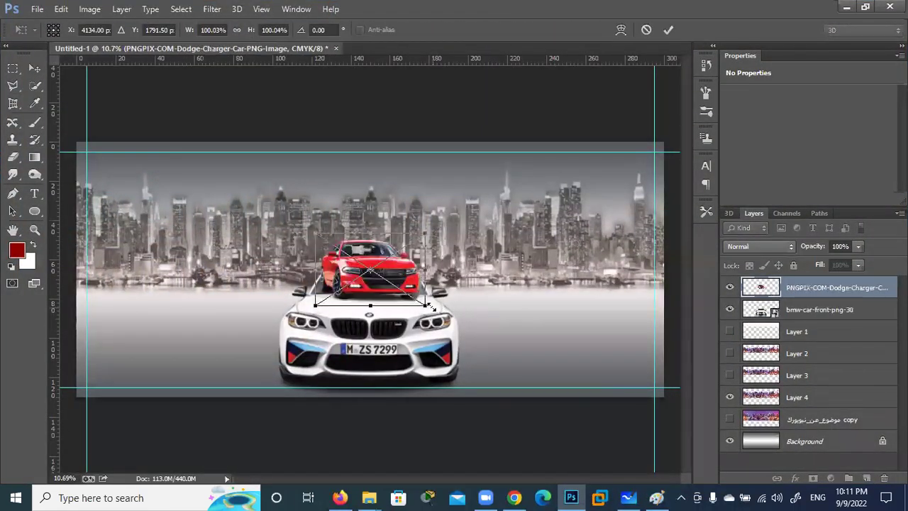
drag(424, 306, 472, 310)
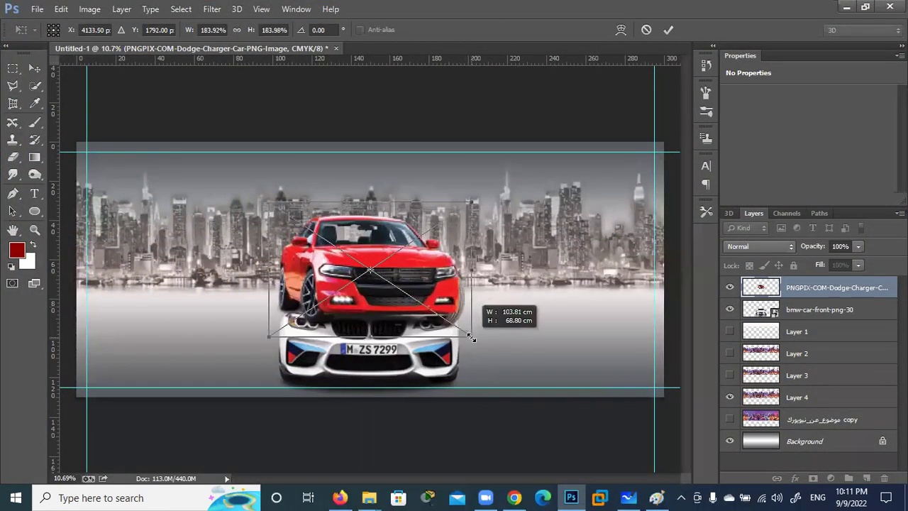
mouse_move(405, 307)
mouse_down()
mouse_move(517, 323)
mouse_move(545, 342)
mouse_up()
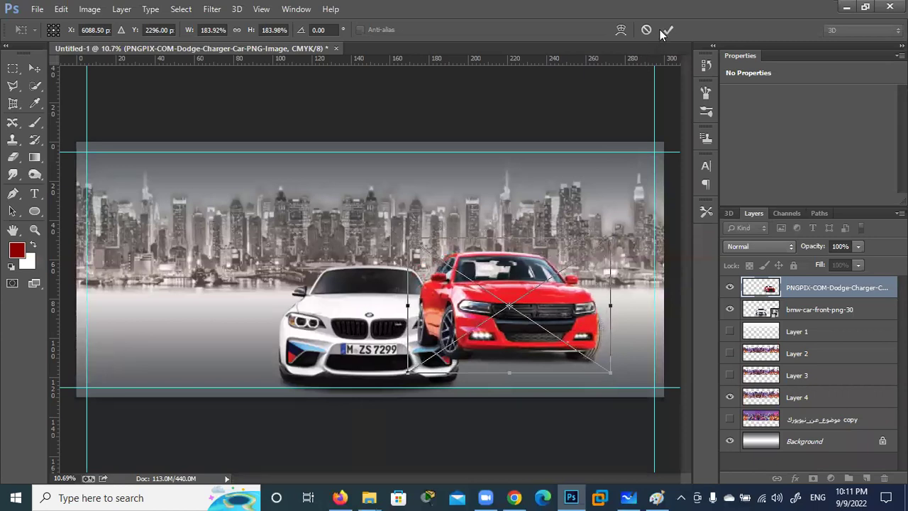
key(Return)
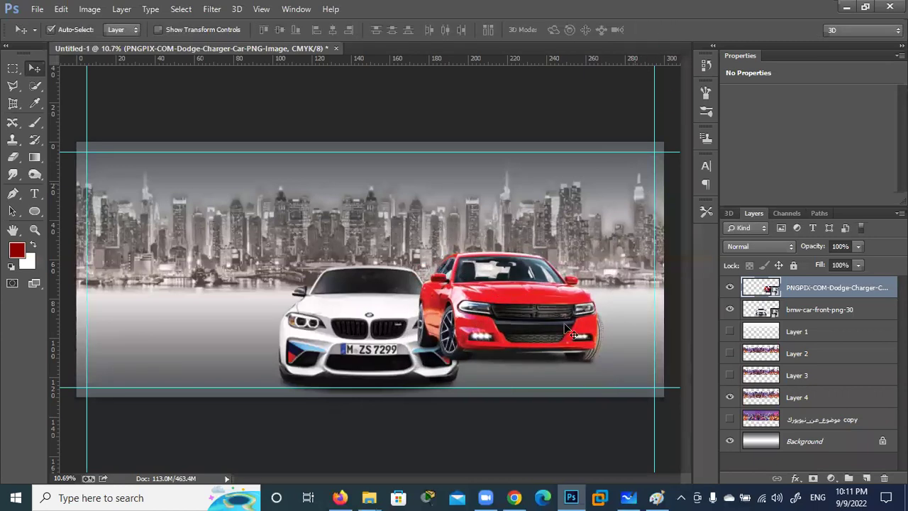
Step: Position the Charger right of the BMW, with its layer beneath the BMW layer
drag(565, 324, 557, 351)
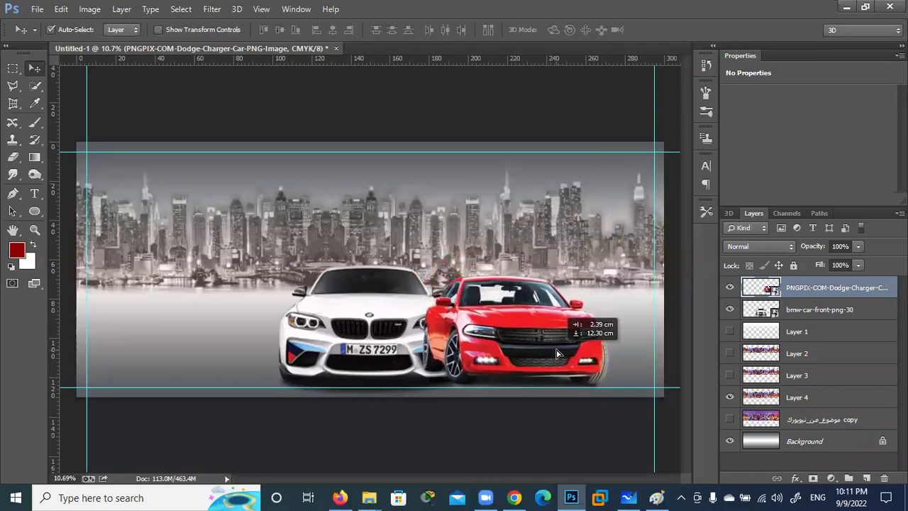
drag(556, 351, 557, 341)
drag(840, 291, 845, 319)
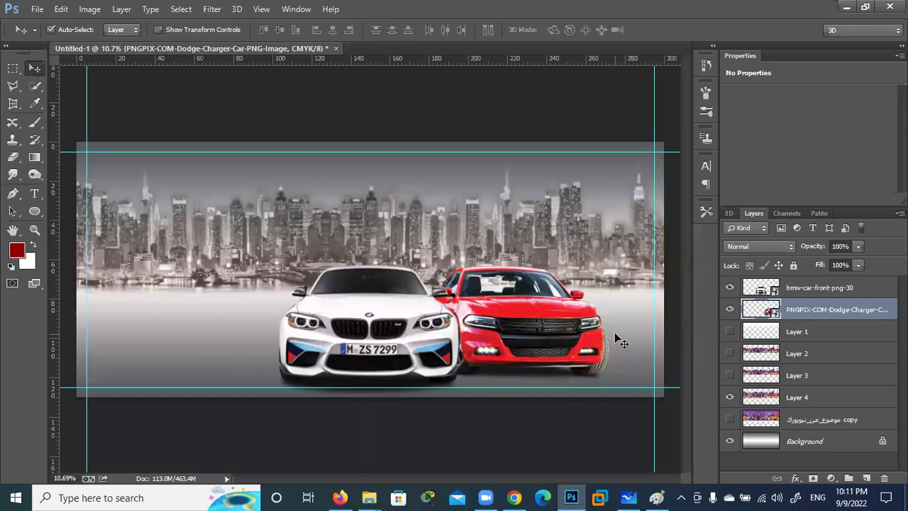
drag(557, 358, 575, 355)
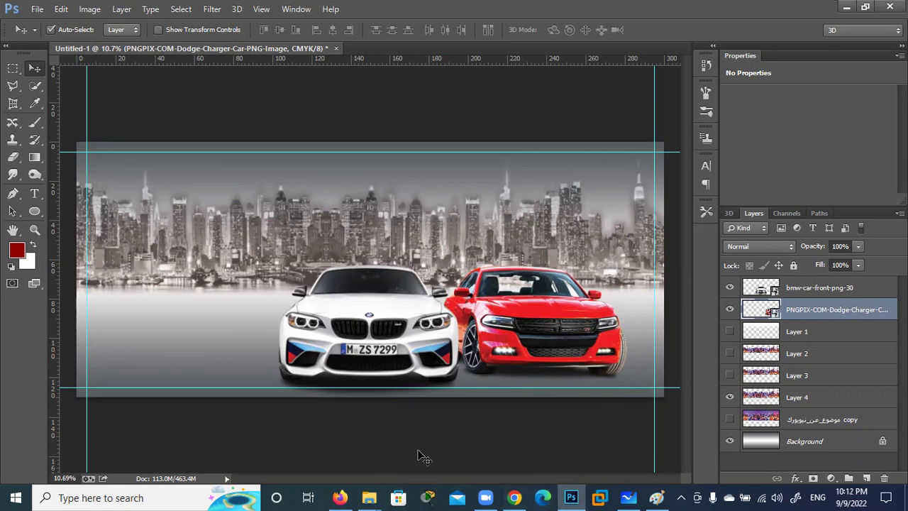
Step: Browse the car front png image results and open the PngPix Dodge Charger preview
click(515, 497)
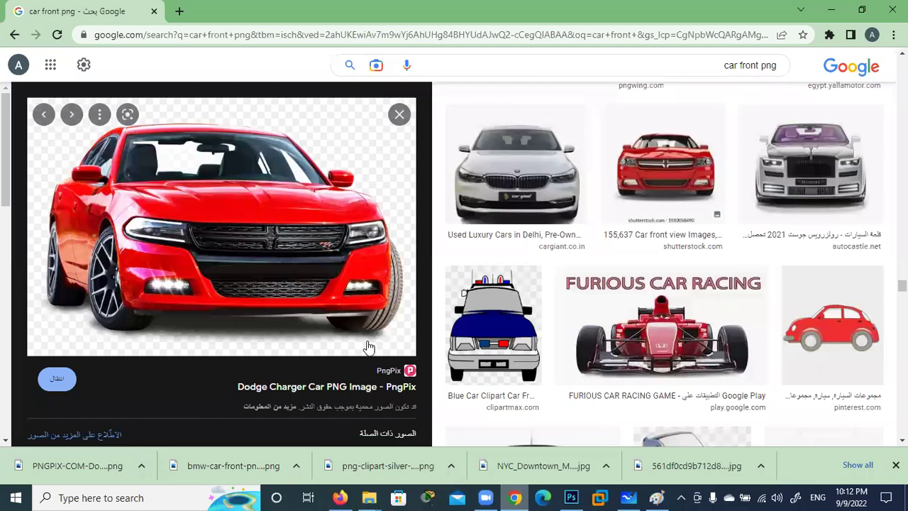
scroll(344, 381, down, 3)
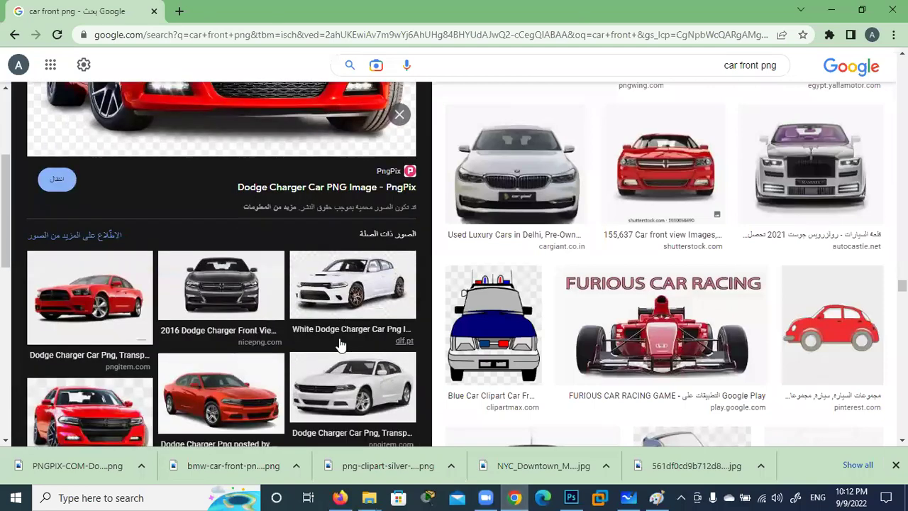
scroll(341, 344, down, 1)
scroll(341, 344, down, 2)
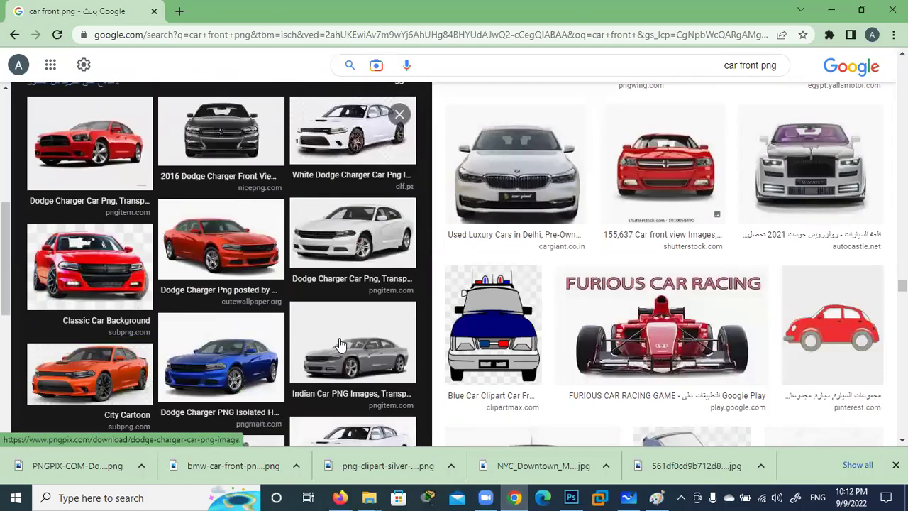
scroll(341, 344, down, 1)
scroll(340, 346, down, 1)
scroll(341, 345, down, 3)
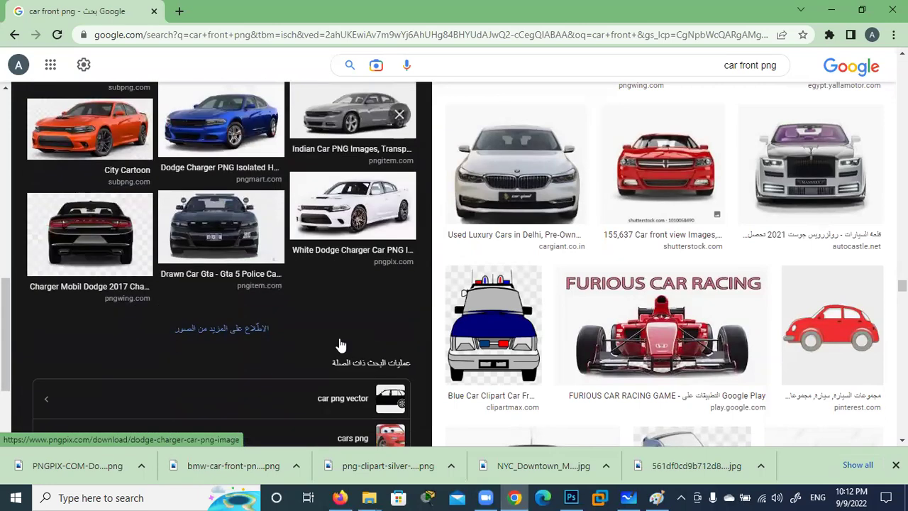
scroll(340, 345, up, 1)
scroll(341, 345, up, 2)
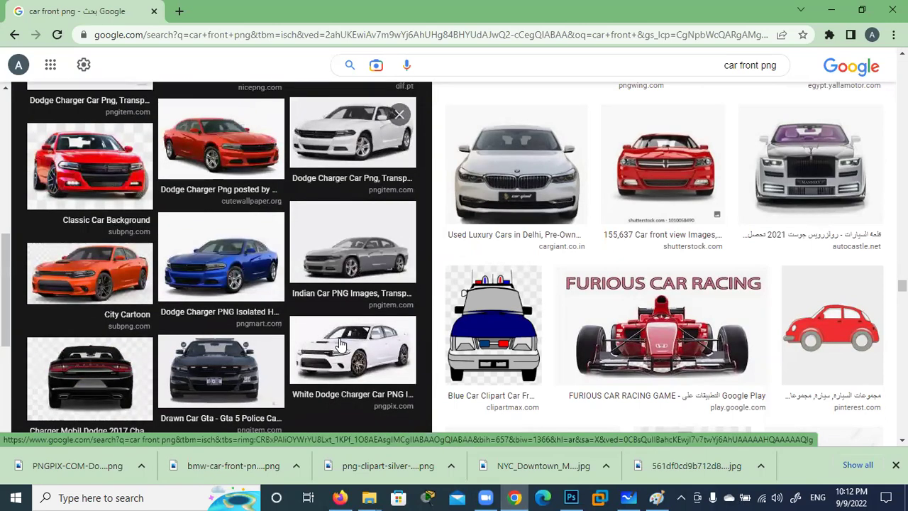
click(341, 345)
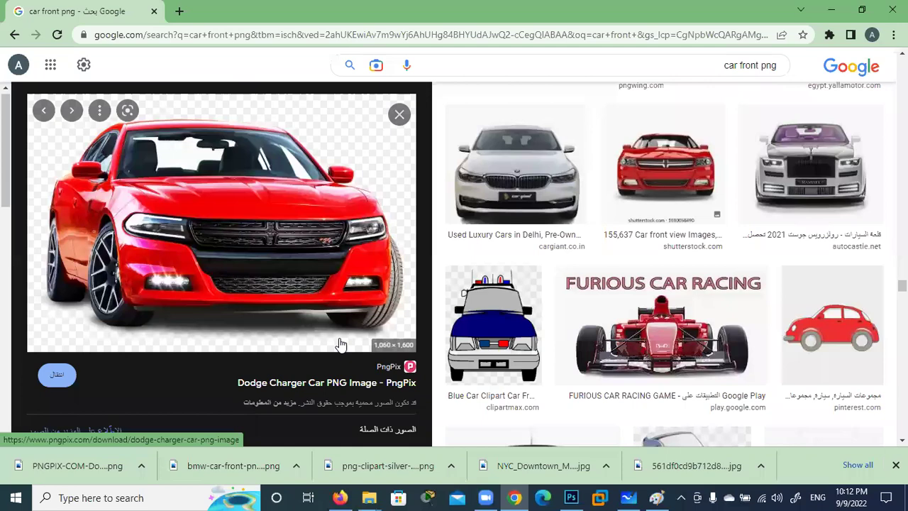
scroll(341, 345, down, 4)
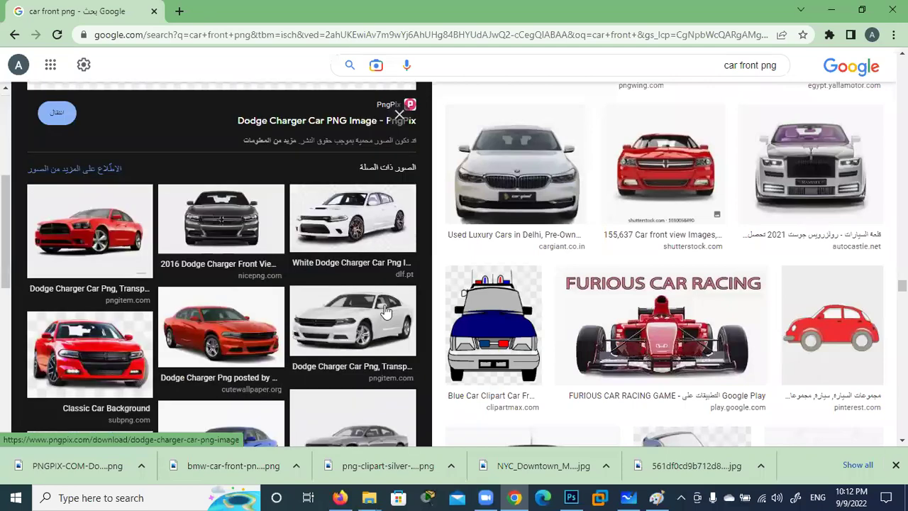
scroll(504, 252, up, 2)
scroll(504, 252, up, 3)
scroll(504, 252, up, 3)
scroll(503, 249, up, 3)
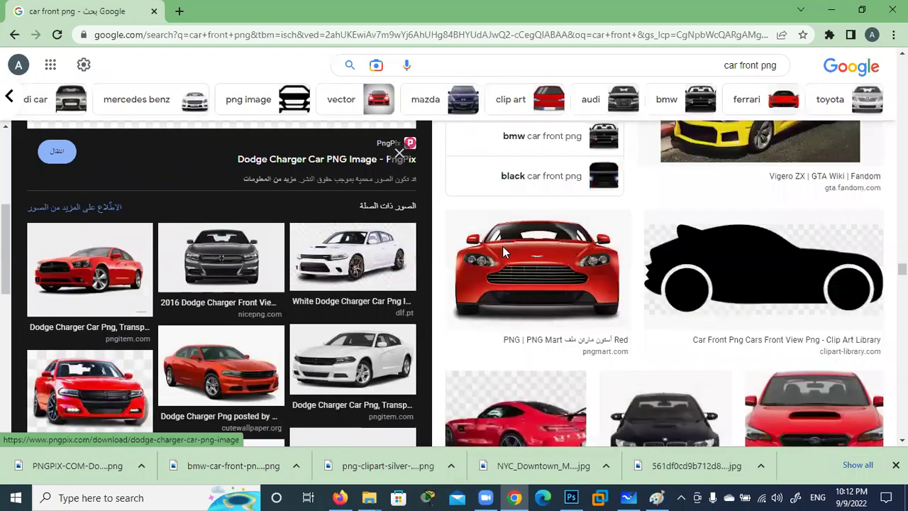
scroll(502, 246, up, 3)
Step: Change the Google Images search to car side view png and browse the results
double_click(746, 64)
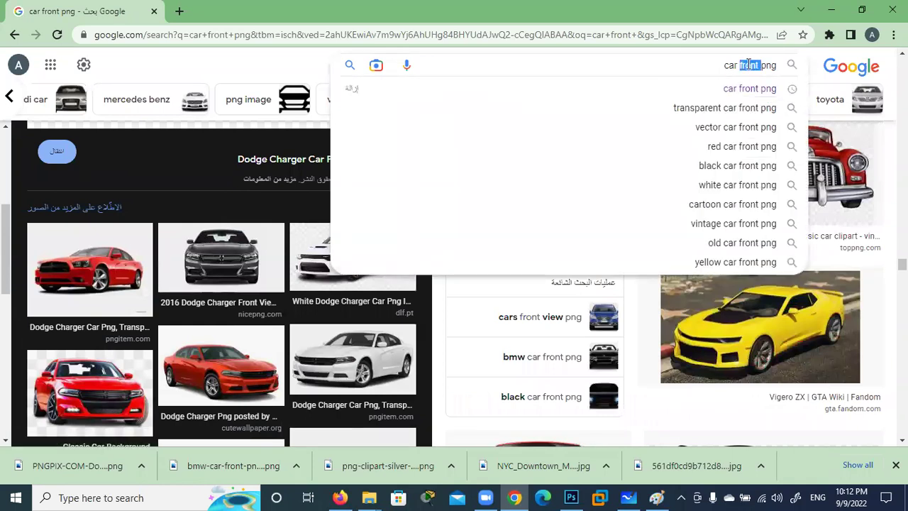
text(side)
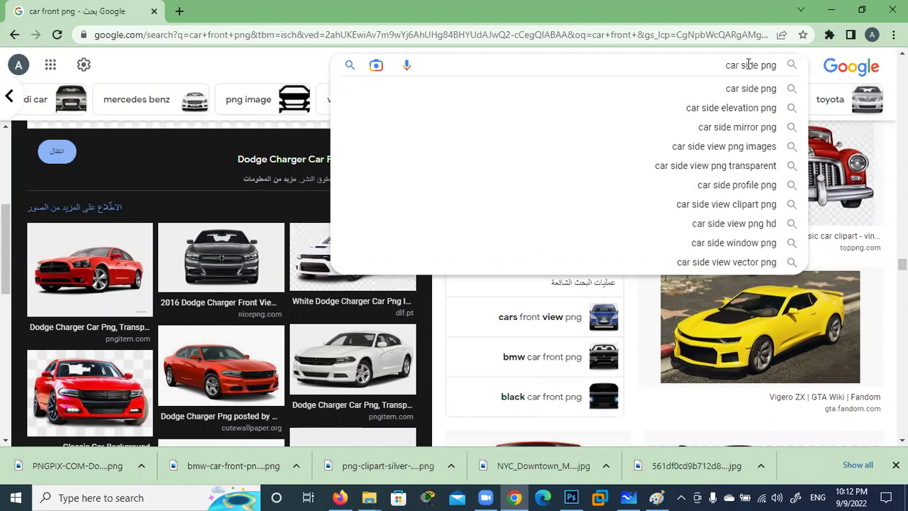
text(view)
key(Return)
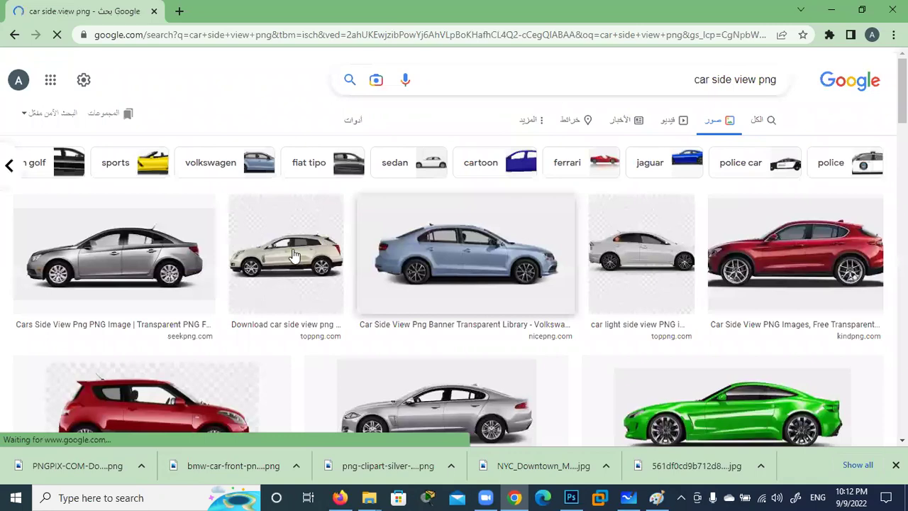
scroll(294, 256, down, 3)
scroll(294, 255, down, 3)
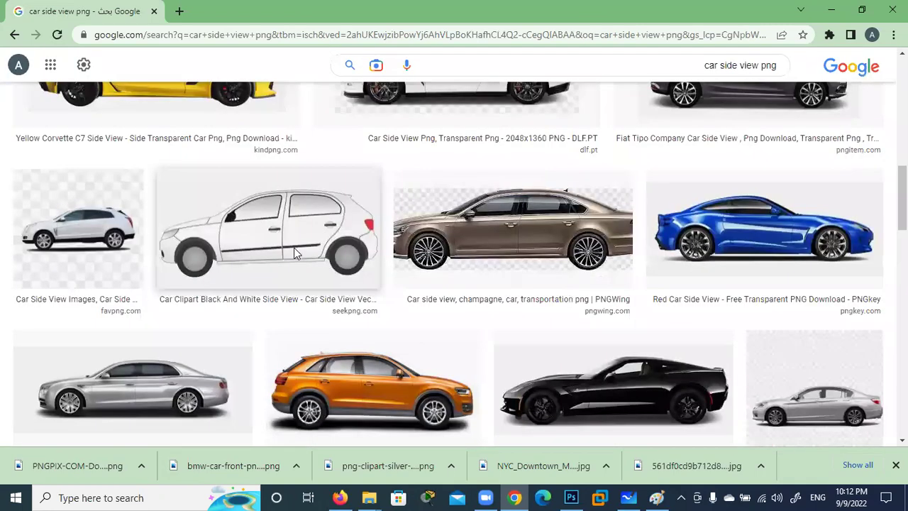
scroll(294, 255, down, 3)
scroll(296, 254, down, 3)
scroll(295, 254, down, 4)
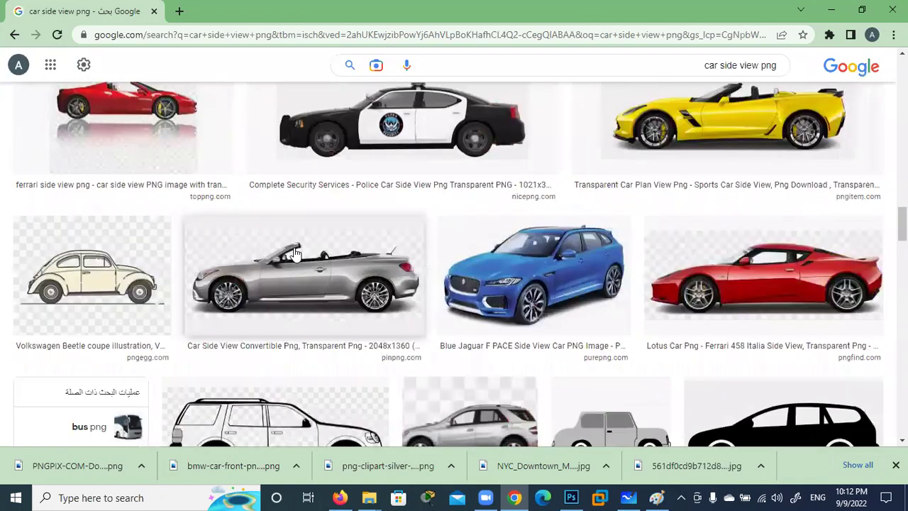
scroll(295, 254, down, 5)
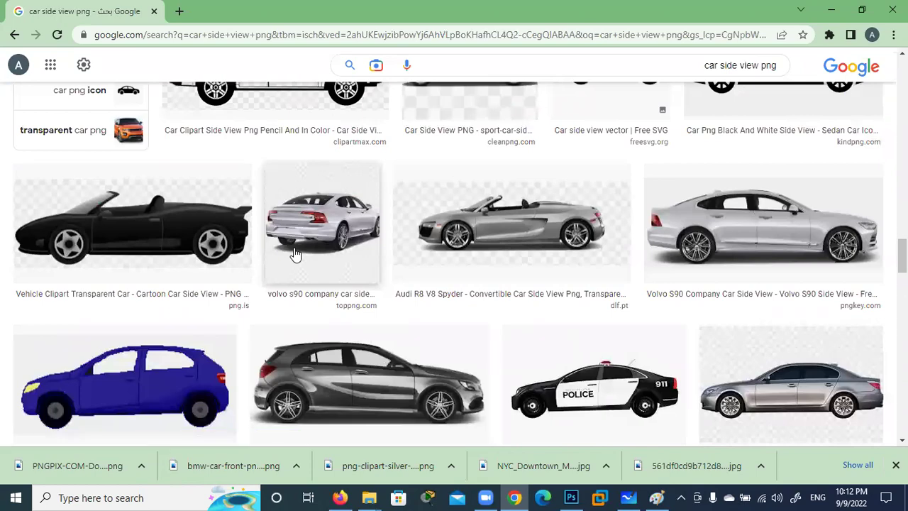
scroll(296, 253, down, 5)
scroll(296, 254, down, 5)
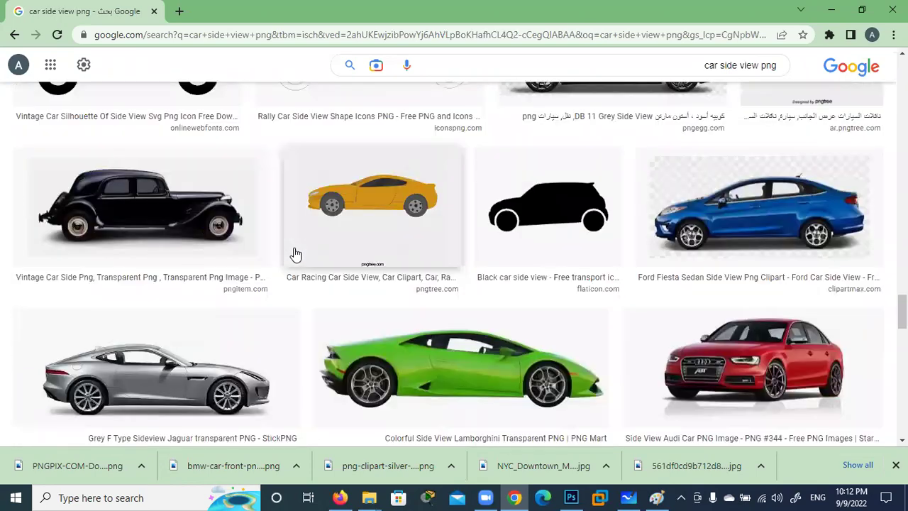
scroll(296, 254, down, 5)
scroll(296, 254, up, 10)
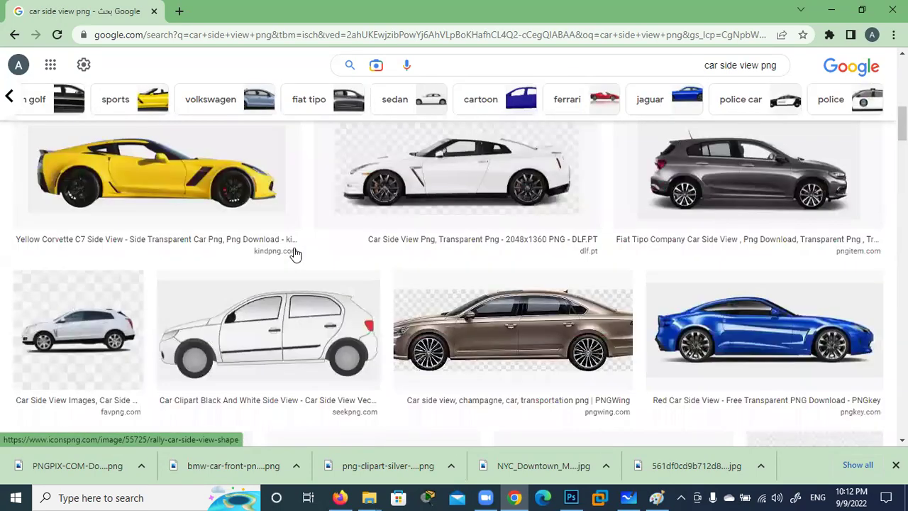
scroll(296, 254, up, 5)
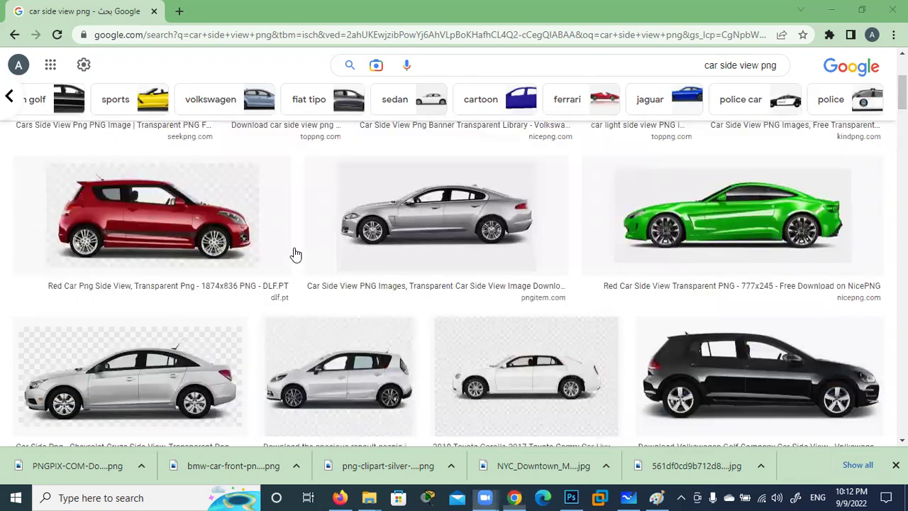
Step: Refine the search by adding 'simi' before 'side' to find semi-truck side views
double_click(729, 65)
click(720, 65)
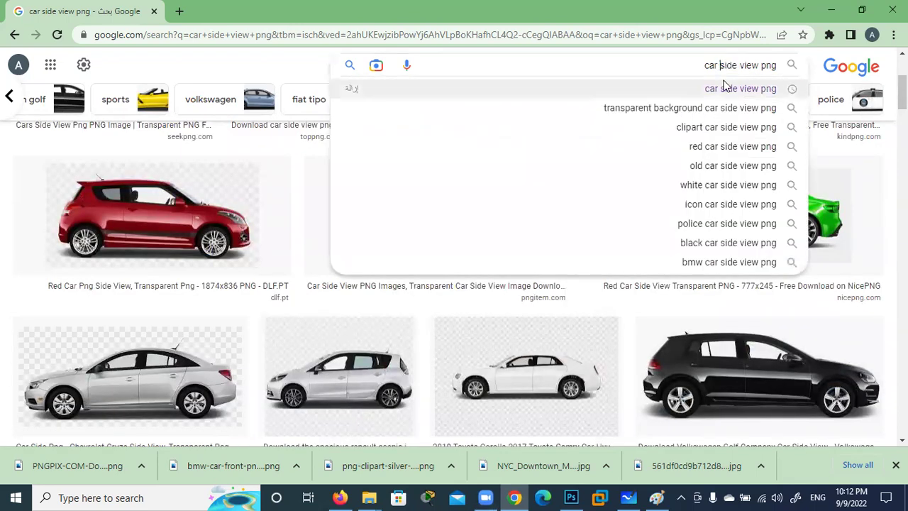
text(sim)
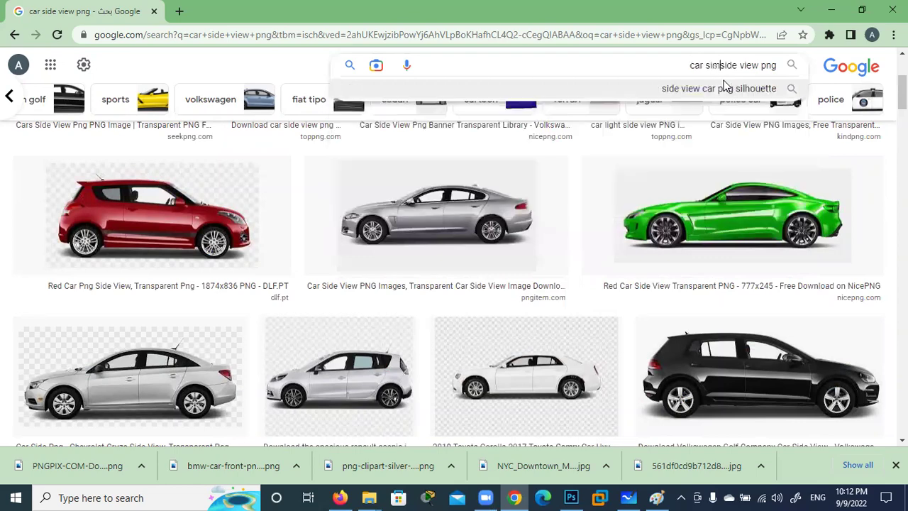
text(i)
key(Return)
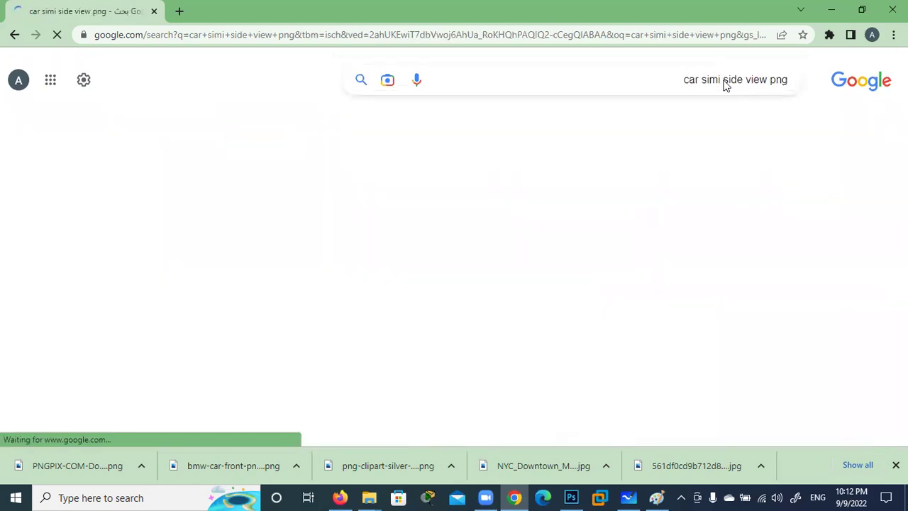
scroll(489, 213, down, 3)
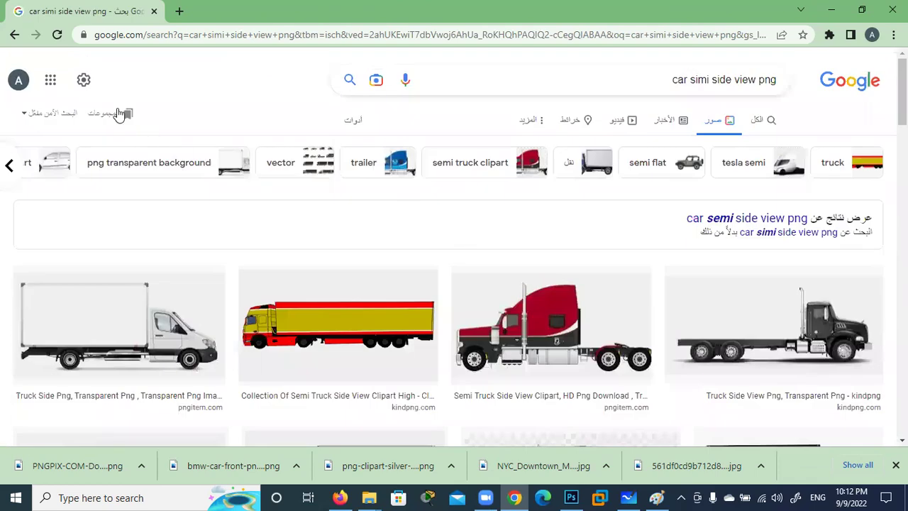
Step: Return to the car front png results and minimize Chrome to show Photoshop
click(13, 35)
click(14, 35)
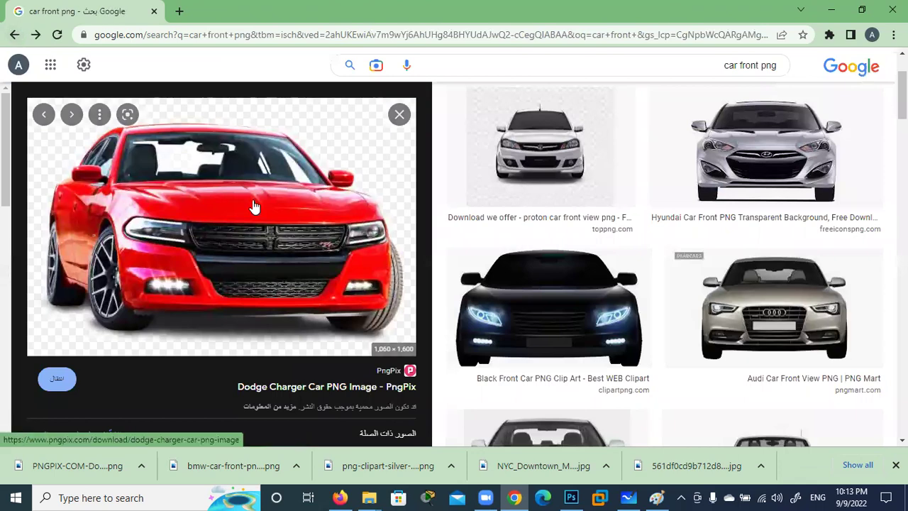
scroll(254, 206, down, 1)
scroll(254, 206, down, 4)
scroll(254, 205, up, 1)
scroll(254, 206, up, 4)
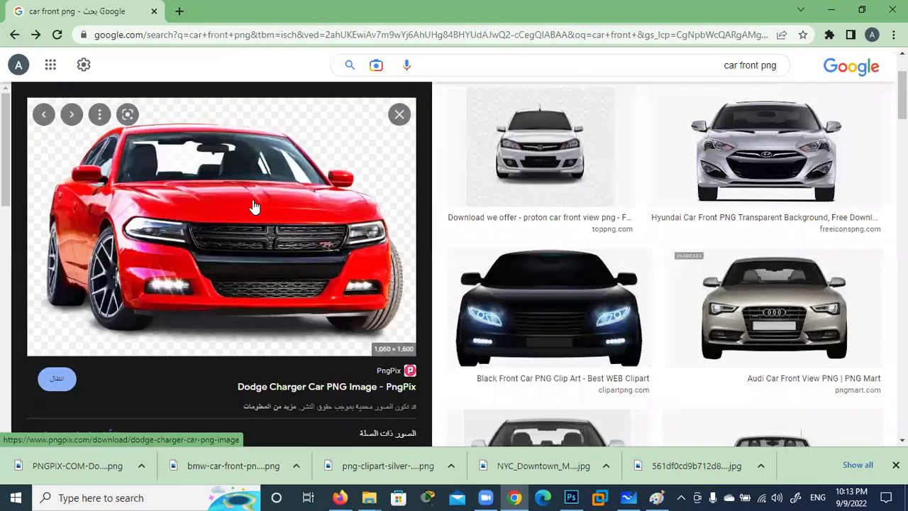
click(835, 11)
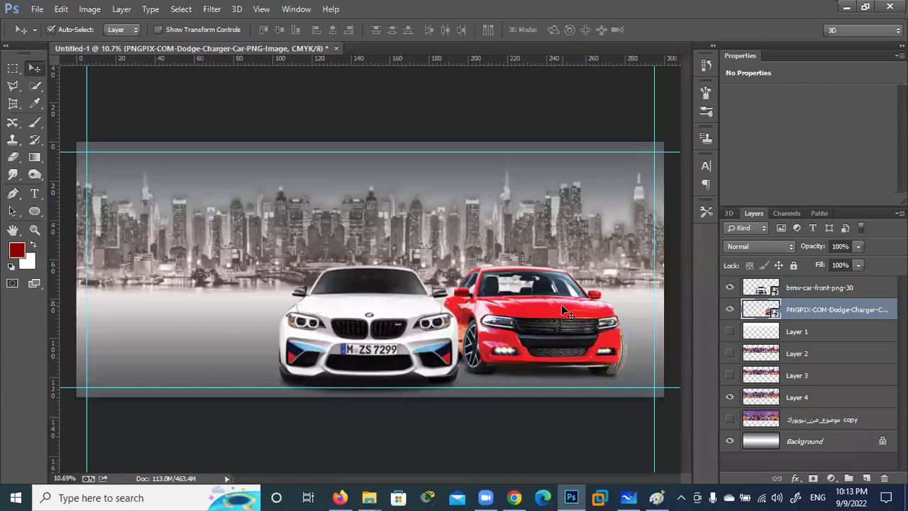
Step: Duplicate the red Charger, flip the copy horizontally and place it left of the BMW
key(ctrl+j)
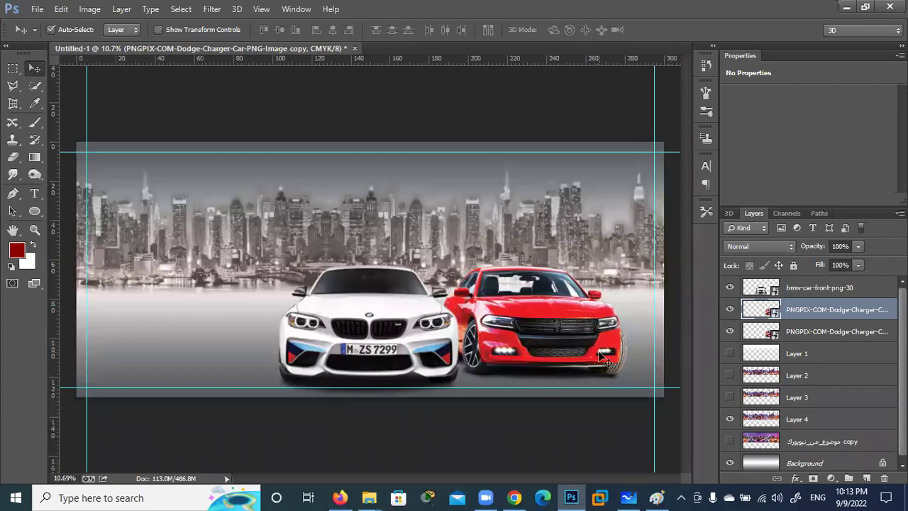
key(ctrl+t)
right_click(587, 330)
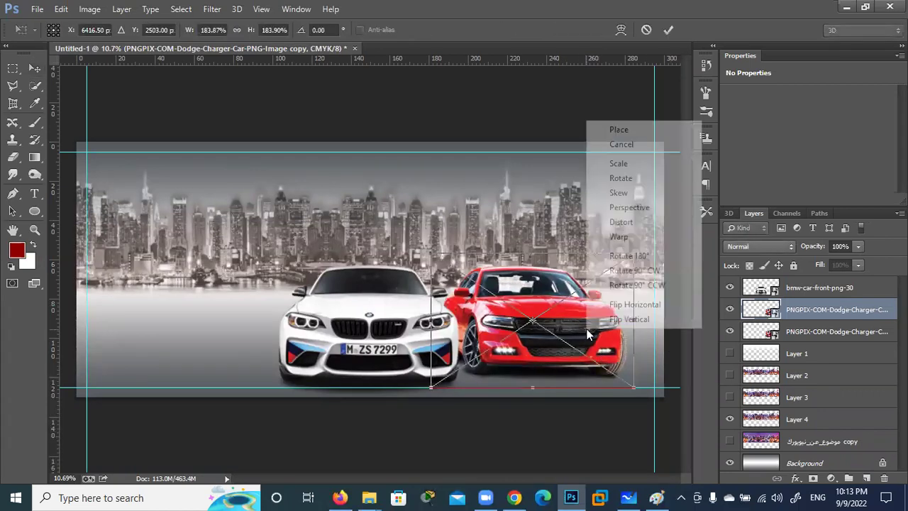
click(635, 304)
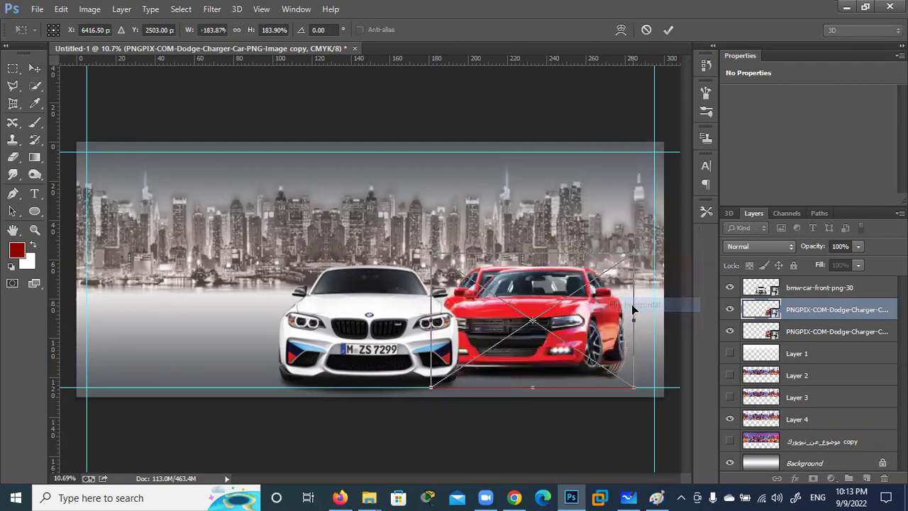
drag(576, 317, 253, 326)
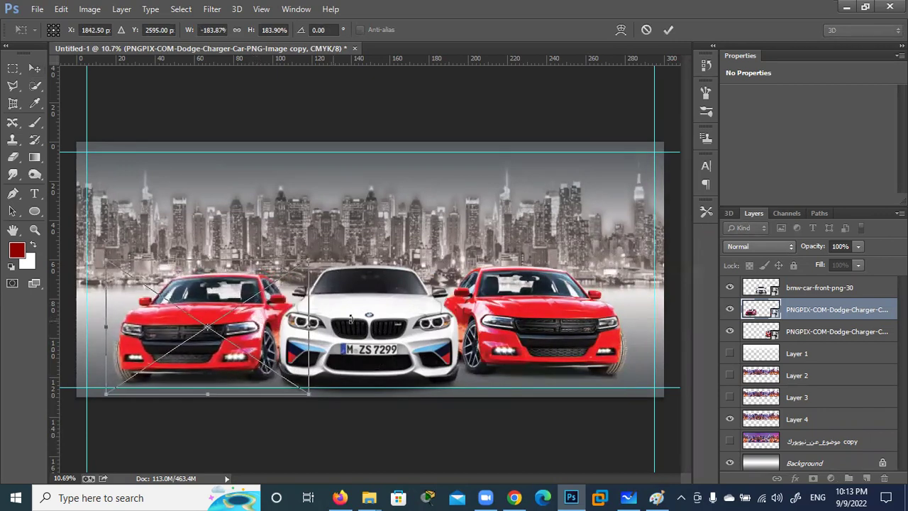
click(668, 31)
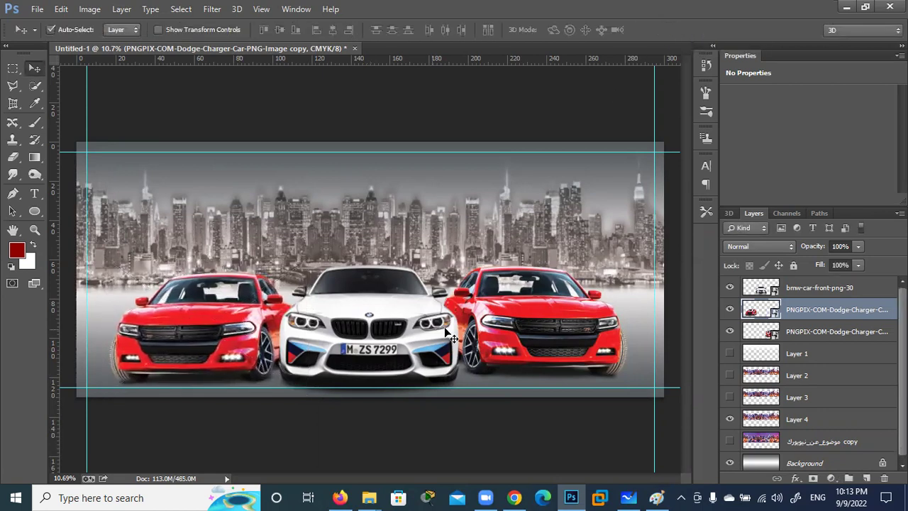
click(255, 333)
Step: Align the top edges of both Charger layers and scale them down together
shift+click(255, 333)
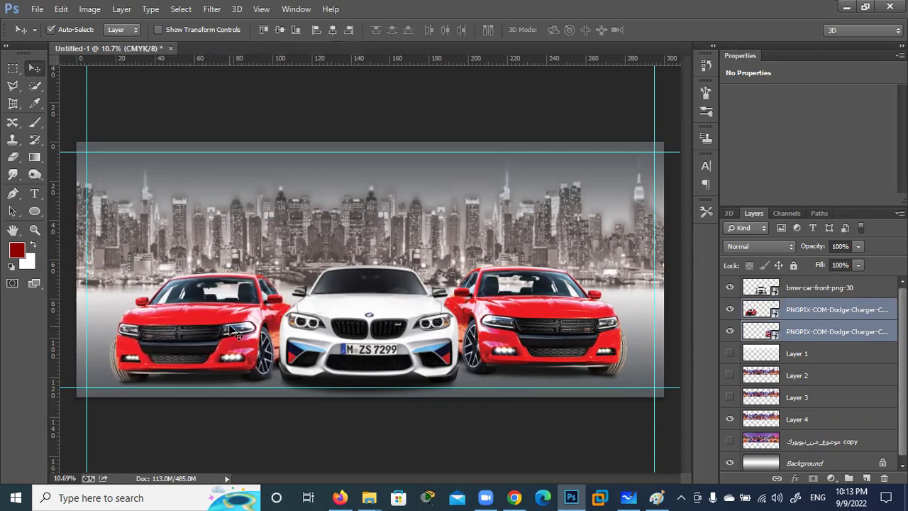
click(265, 29)
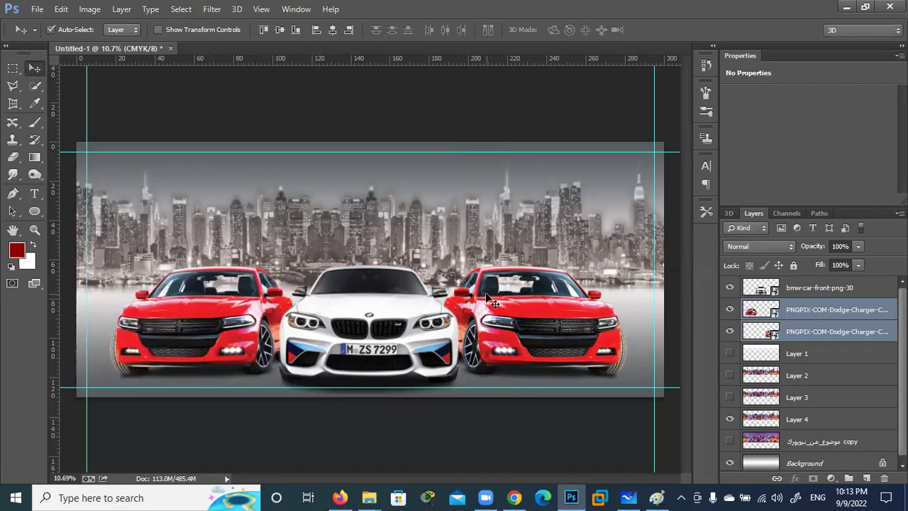
key(ctrl+t)
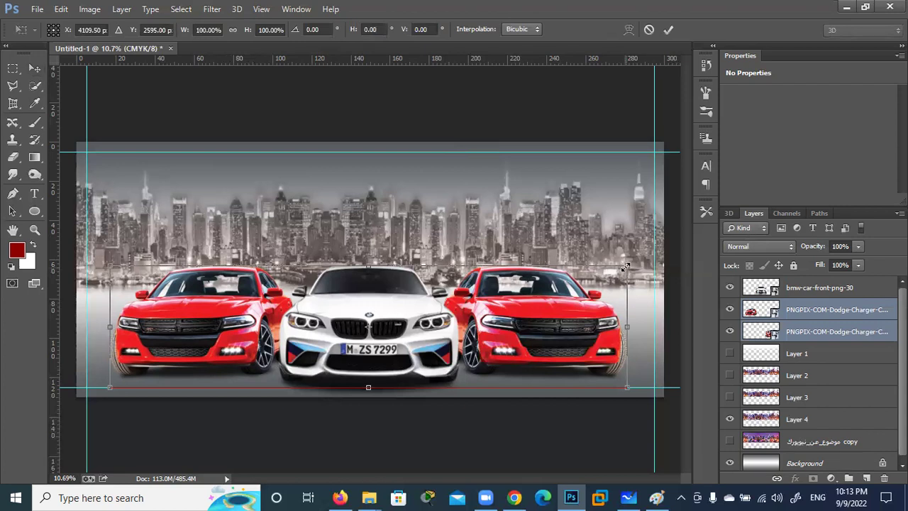
drag(626, 266, 596, 301)
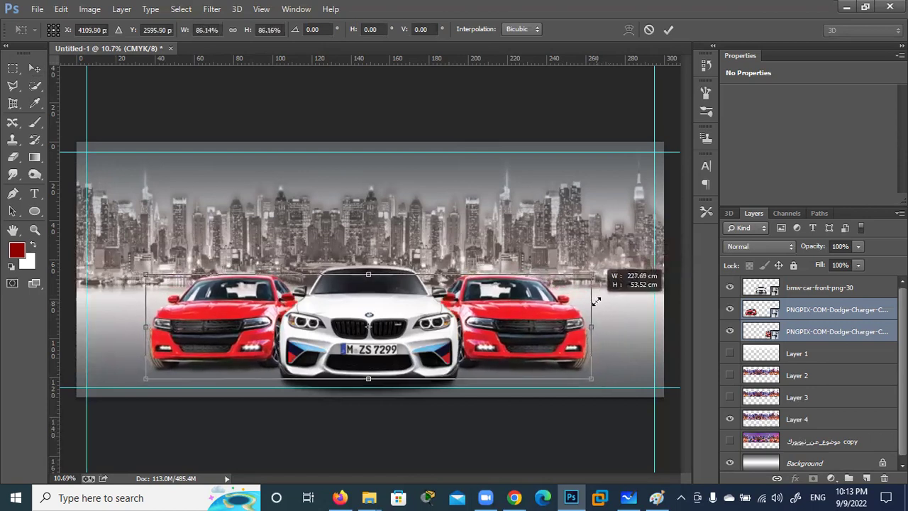
click(669, 30)
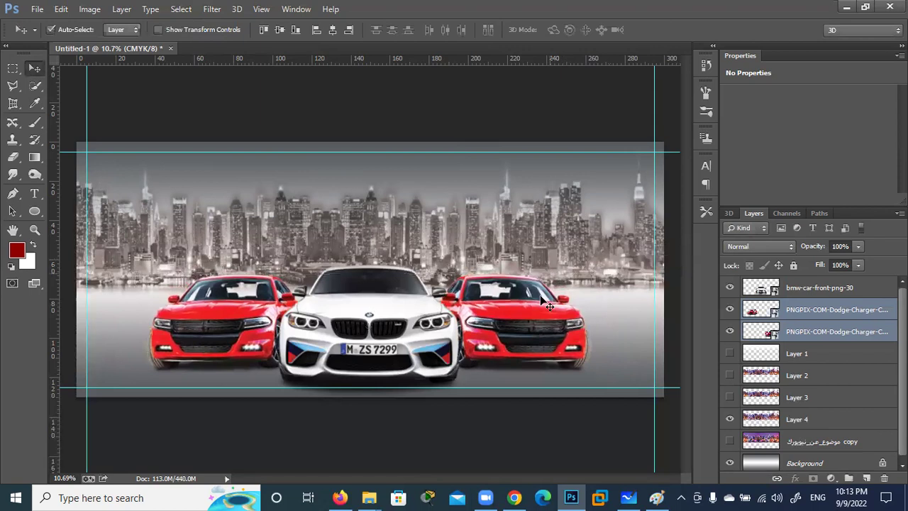
Step: Nudge the right Charger rightward and the left Charger leftward to space them evenly
key(Right)
key(Right)
key(Right)
key(Right)
key(Right)
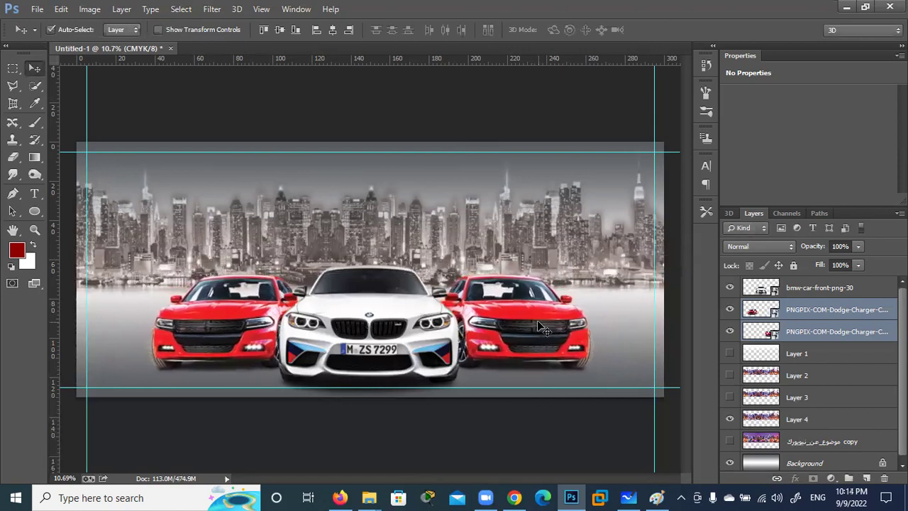
key(Left)
key(Left)
key(Left)
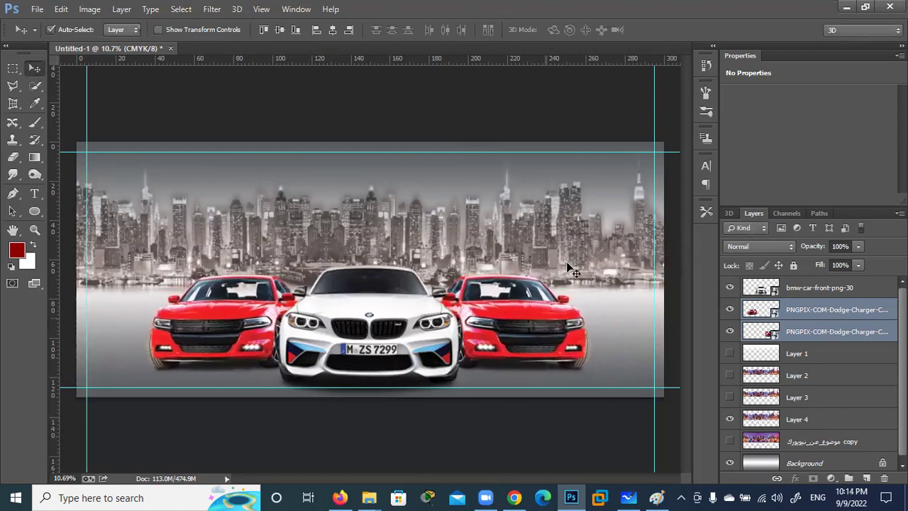
click(547, 305)
key(Right)
key(Right)
key(Right)
key(Right)
key(Right)
key(Right)
key(Right)
key(Right)
key(Right)
key(Right)
key(Right)
key(Right)
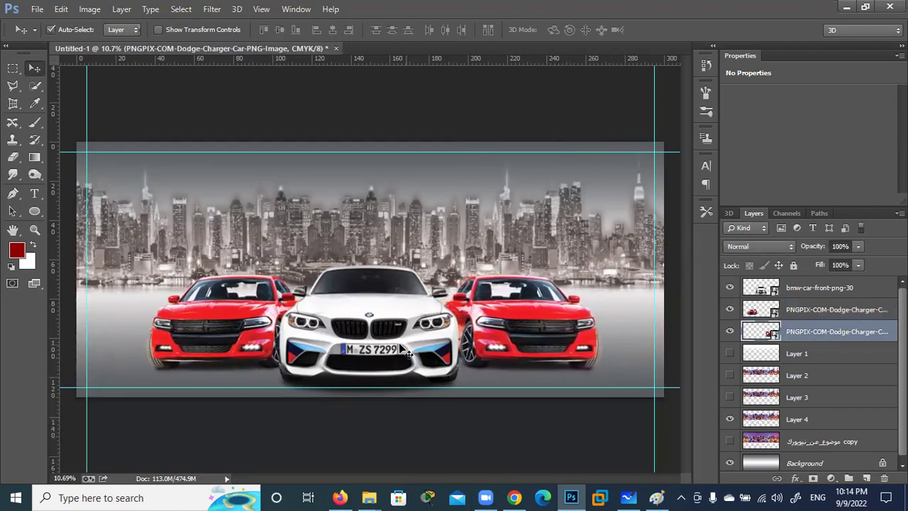
click(246, 327)
key(Left)
key(Left)
key(Left)
key(Left)
key(Left)
key(Left)
key(Left)
key(Left)
key(Left)
key(Left)
key(Left)
key(Left)
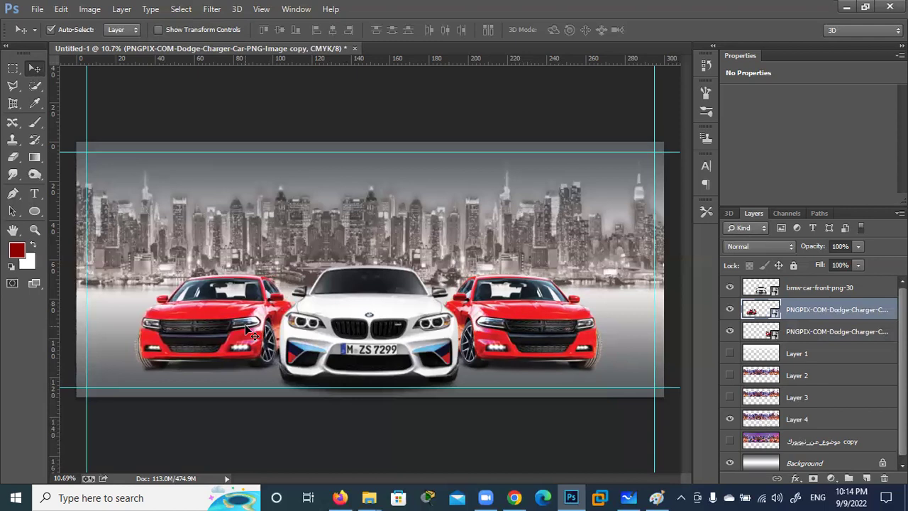
key(Left)
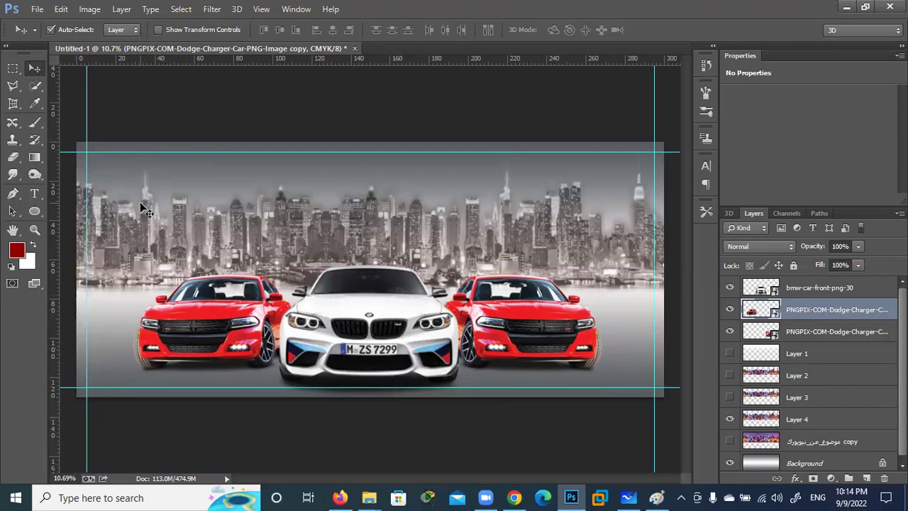
click(464, 230)
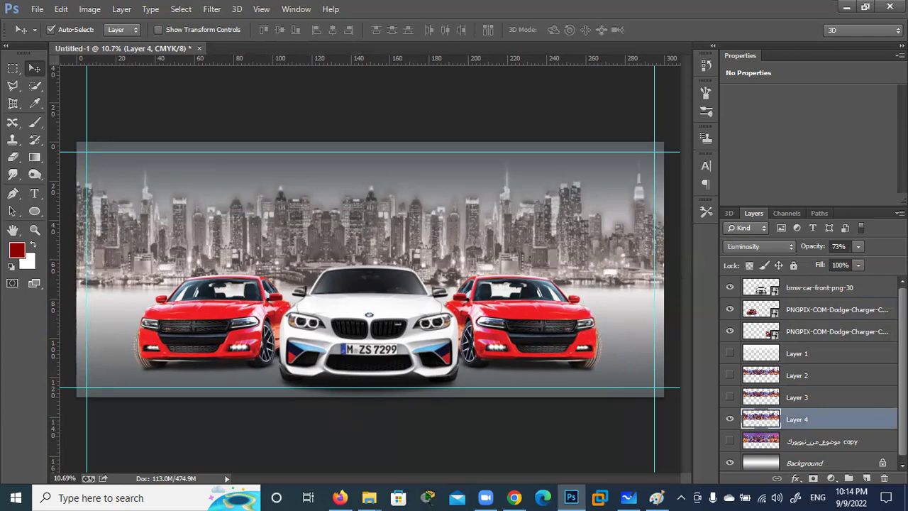
Step: Add an Outer Glow to Layer 4 and try its spread, blend mode and opacity
double_click(862, 418)
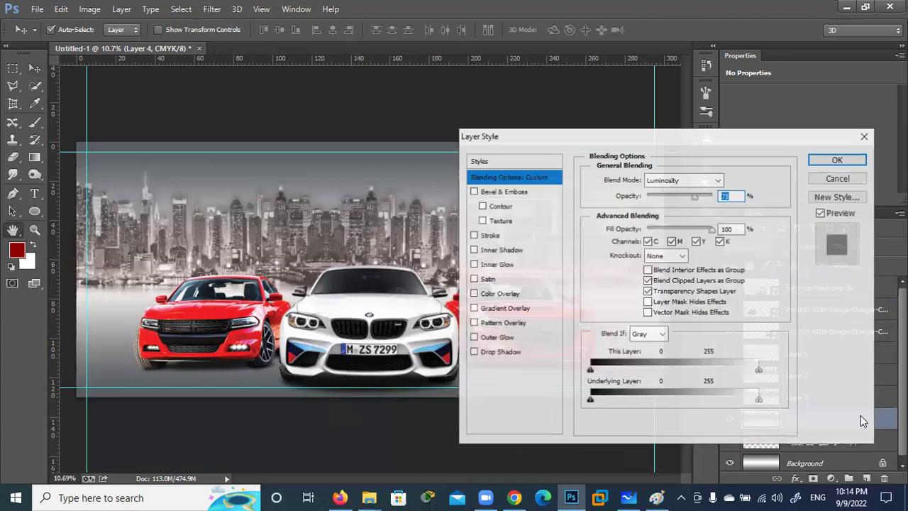
click(473, 336)
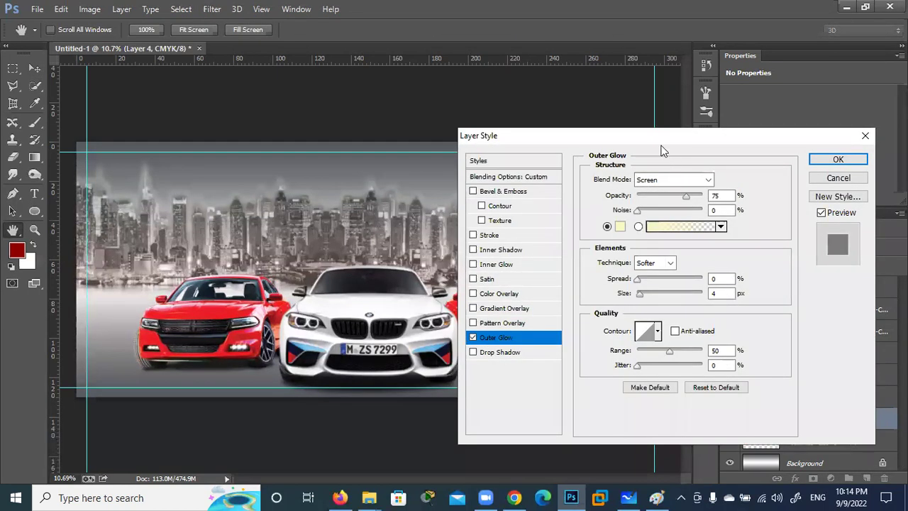
drag(672, 142, 755, 144)
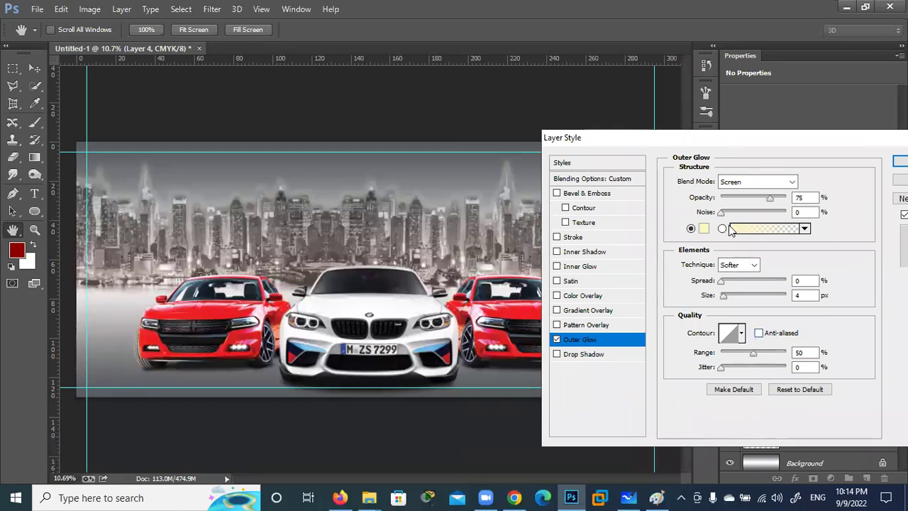
drag(721, 281, 795, 307)
drag(742, 281, 739, 281)
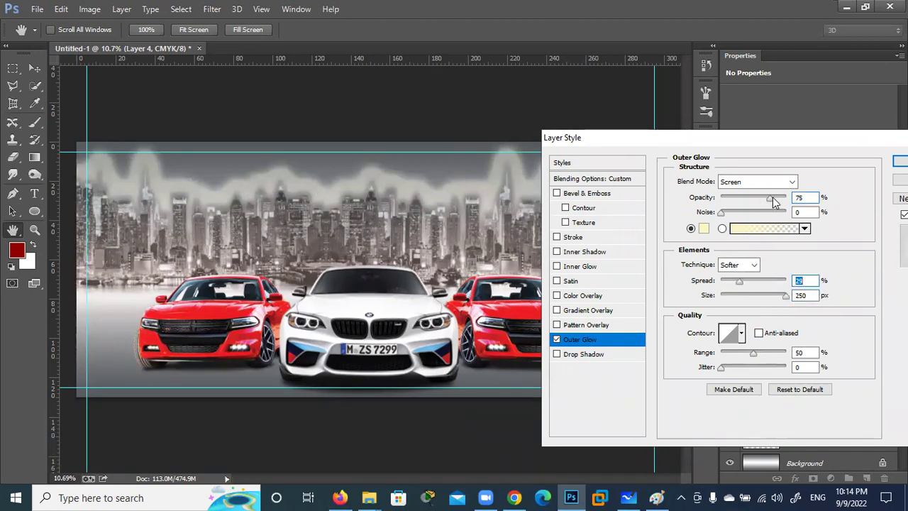
click(791, 181)
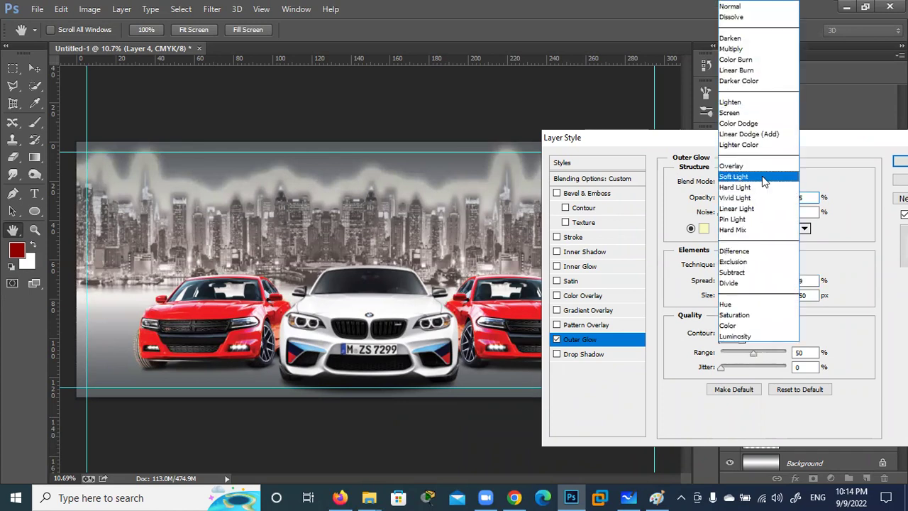
click(760, 174)
key(Up)
key(Up)
key(Up)
key(Up)
key(Up)
key(Up)
key(Up)
key(Up)
key(Up)
key(Up)
key(Up)
key(Up)
key(Up)
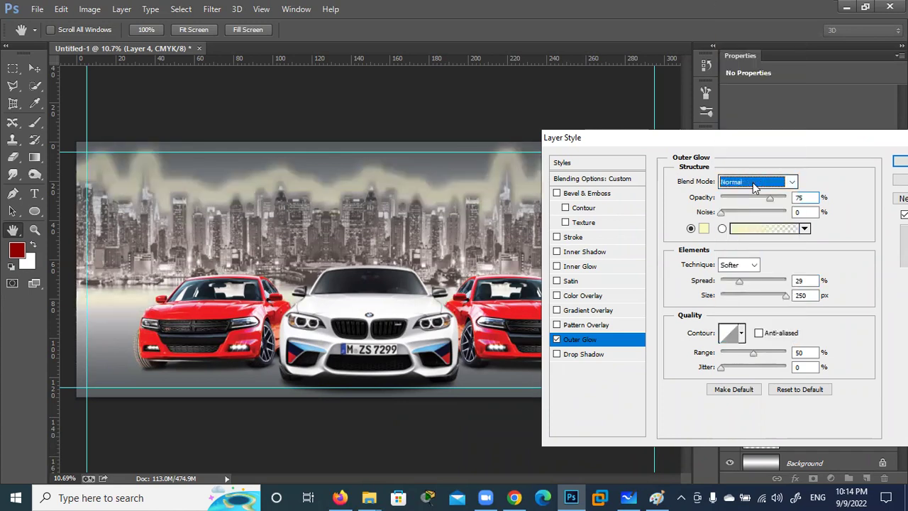
key(Down)
key(Down)
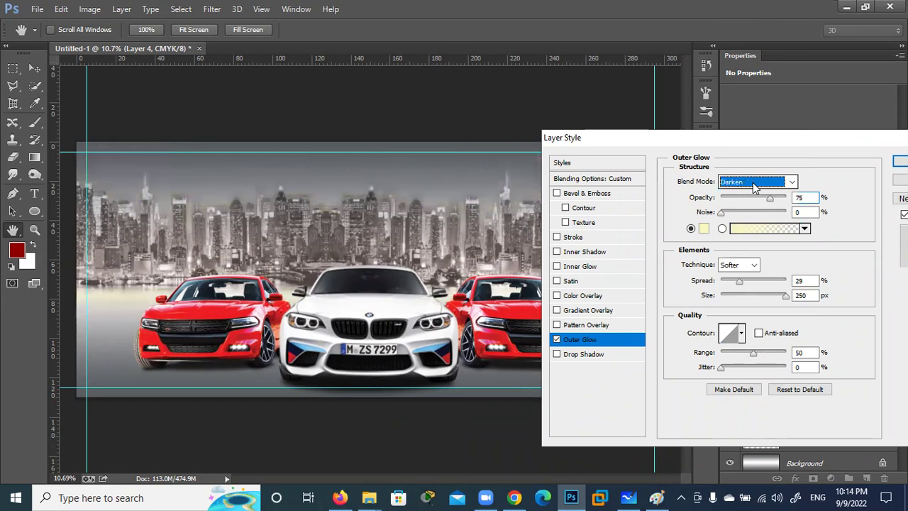
mouse_move(769, 199)
mouse_down()
mouse_move(747, 202)
mouse_move(793, 205)
mouse_up()
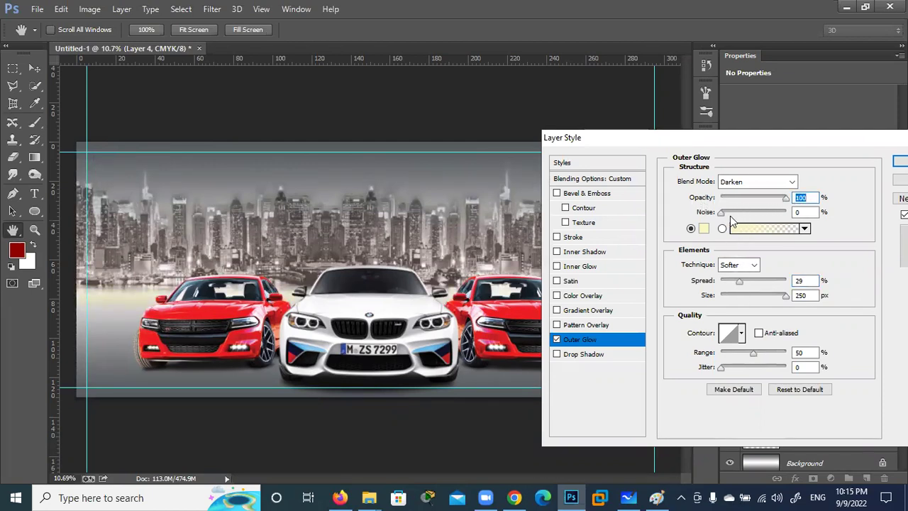
Step: Set the glow to Precise technique, Lighten blend mode, 0% spread and about 193 px size
click(751, 269)
click(739, 292)
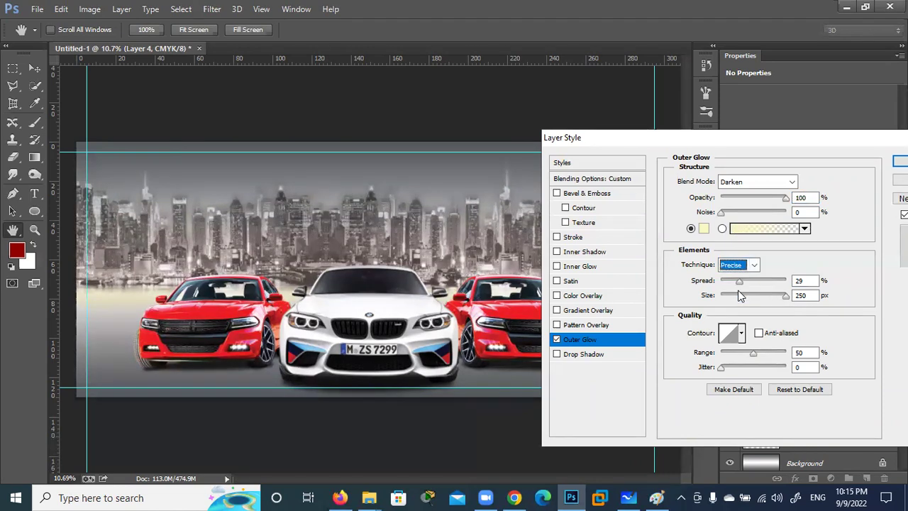
mouse_move(739, 280)
mouse_down()
mouse_move(763, 281)
mouse_move(736, 280)
mouse_move(719, 298)
mouse_move(788, 295)
mouse_up()
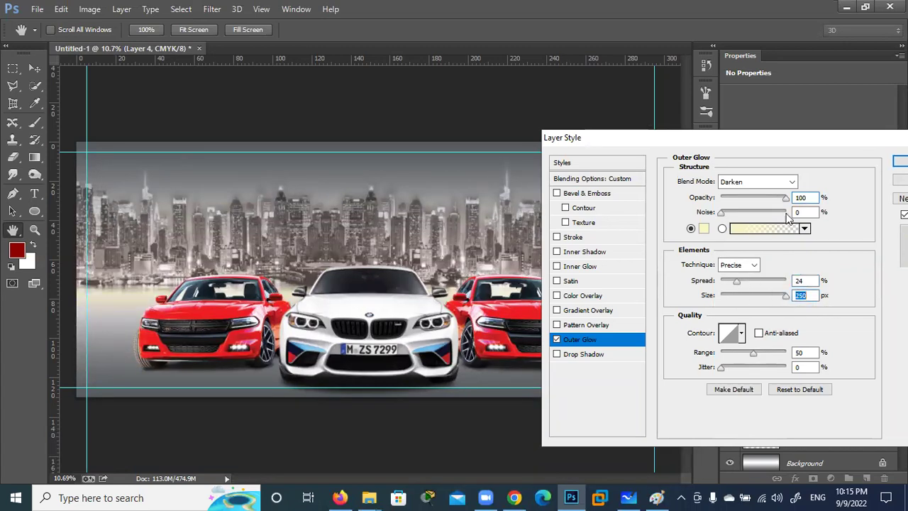
click(788, 182)
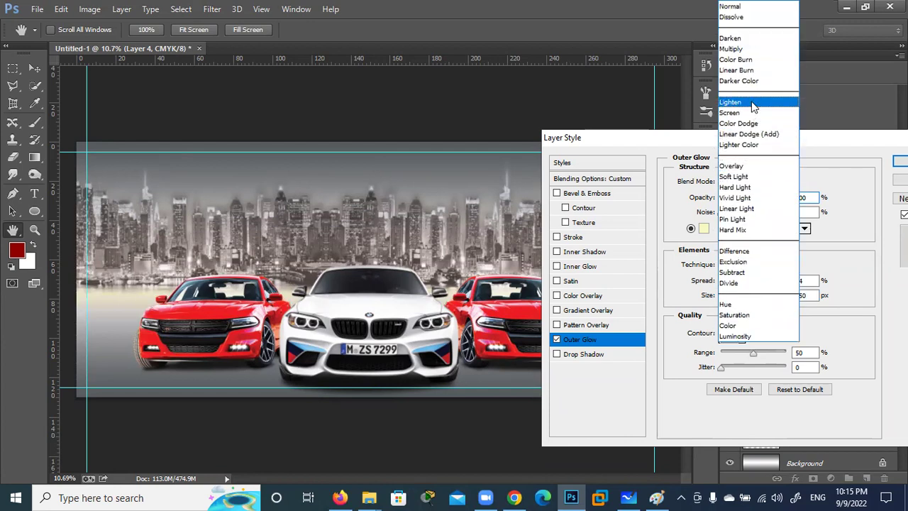
click(753, 103)
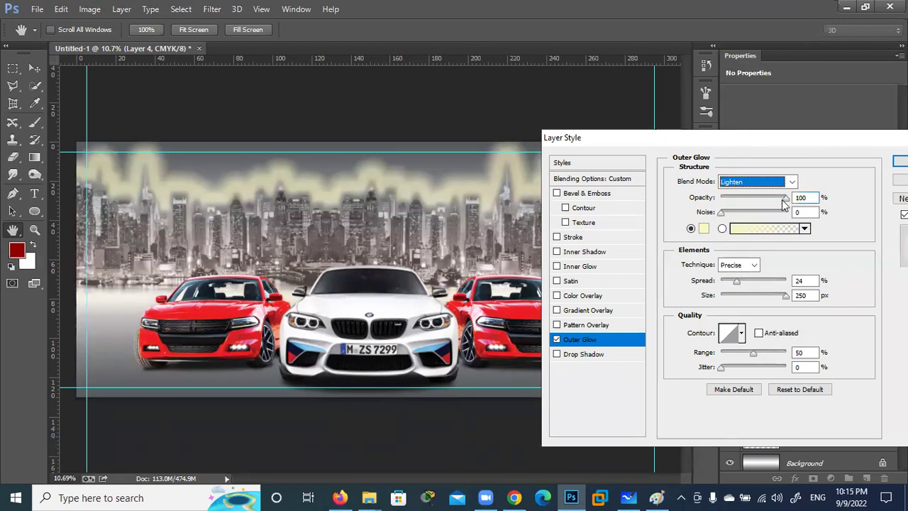
drag(784, 203, 740, 203)
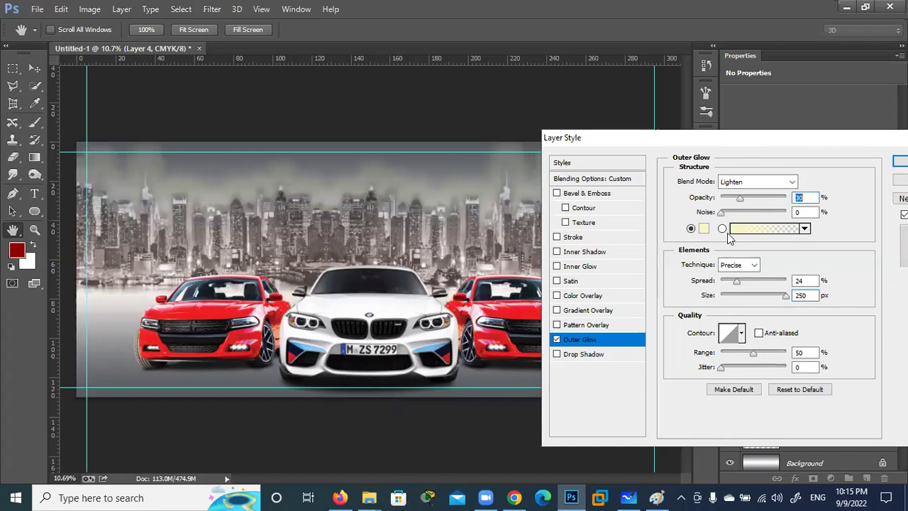
mouse_move(785, 297)
mouse_down()
mouse_move(754, 298)
mouse_move(786, 298)
mouse_move(754, 282)
mouse_move(812, 289)
mouse_move(717, 301)
mouse_up()
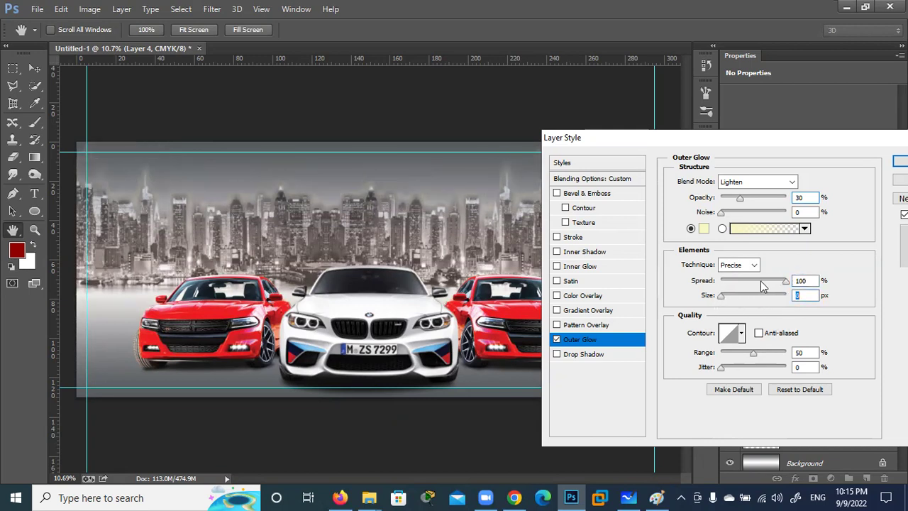
mouse_move(785, 281)
mouse_down()
mouse_move(735, 281)
mouse_move(733, 302)
mouse_move(733, 283)
mouse_up()
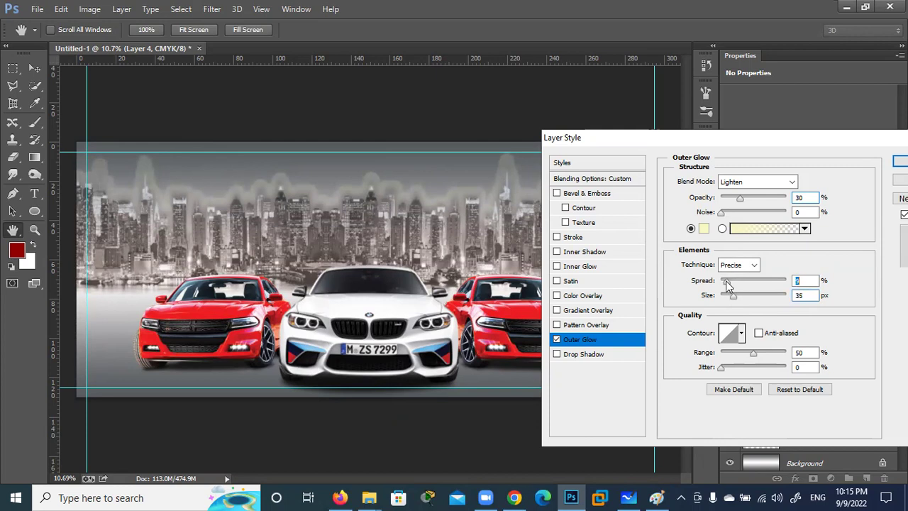
mouse_move(734, 295)
mouse_down()
mouse_move(773, 302)
mouse_move(756, 288)
mouse_move(766, 291)
mouse_up()
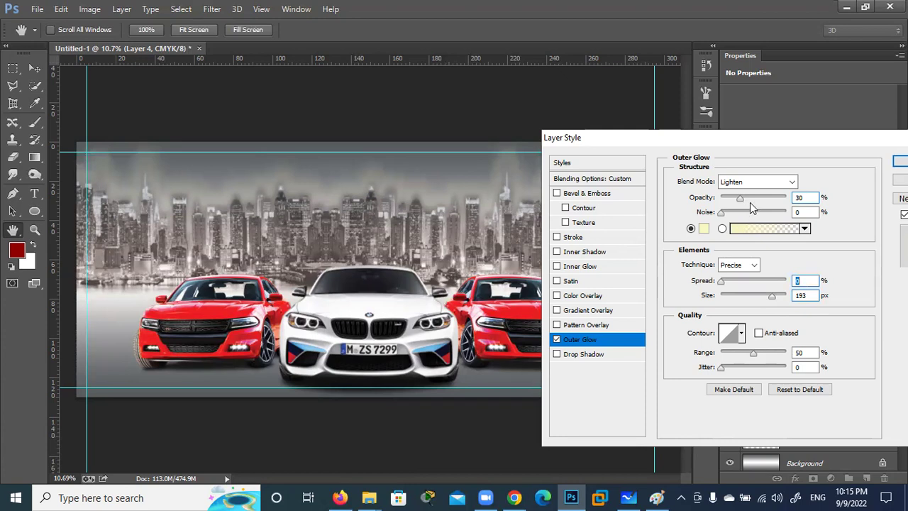
click(700, 228)
Step: Make the glow white with 52% opacity, 21% spread, 250 px size and 100% range, then apply
drag(506, 291, 372, 234)
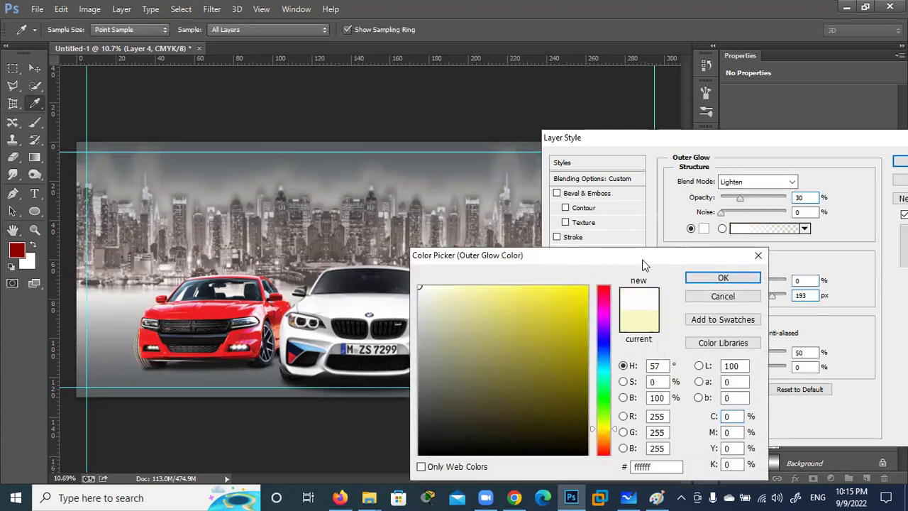
click(699, 278)
mouse_move(739, 197)
mouse_down()
mouse_move(770, 201)
mouse_move(754, 199)
mouse_up()
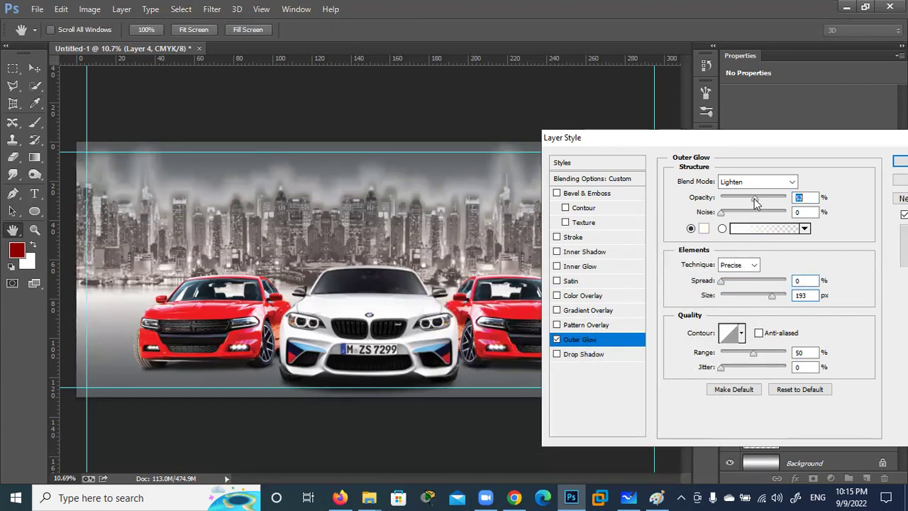
click(722, 282)
drag(721, 281, 725, 281)
mouse_move(753, 352)
mouse_down()
mouse_move(734, 357)
mouse_move(800, 354)
mouse_up()
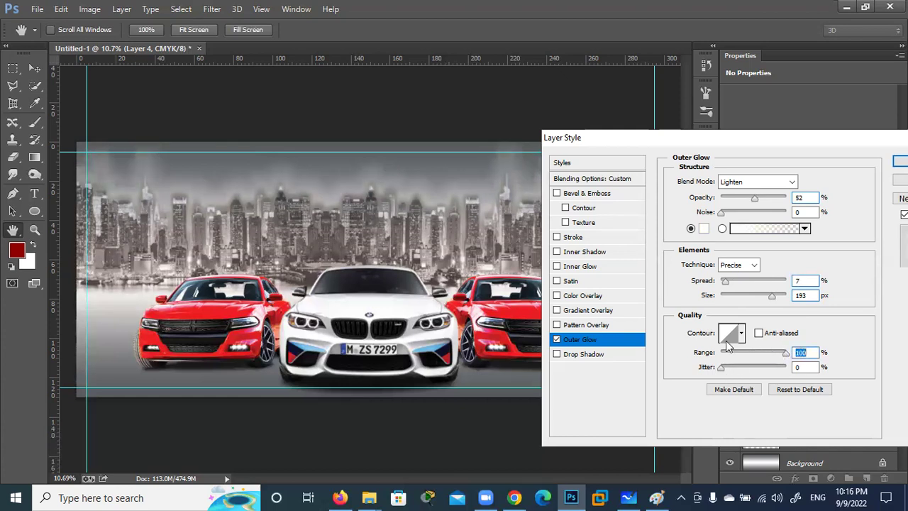
drag(725, 281, 809, 303)
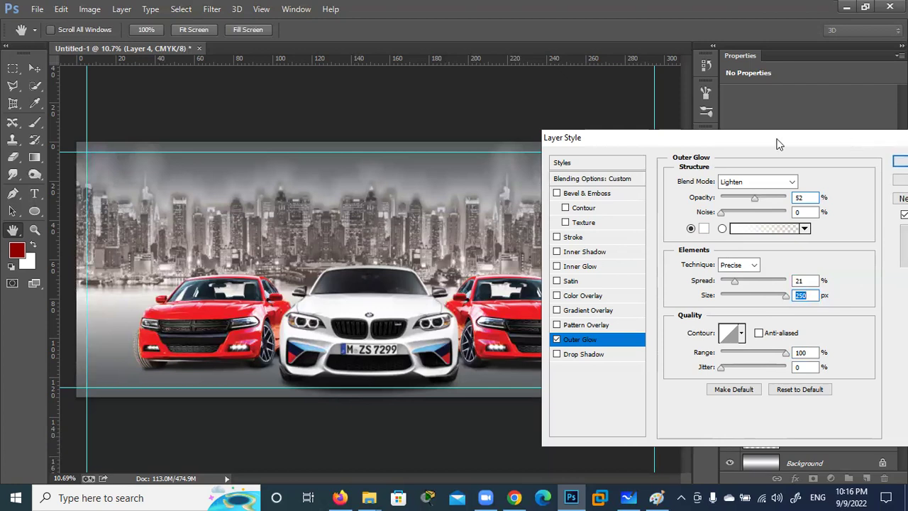
drag(776, 139, 697, 137)
click(834, 161)
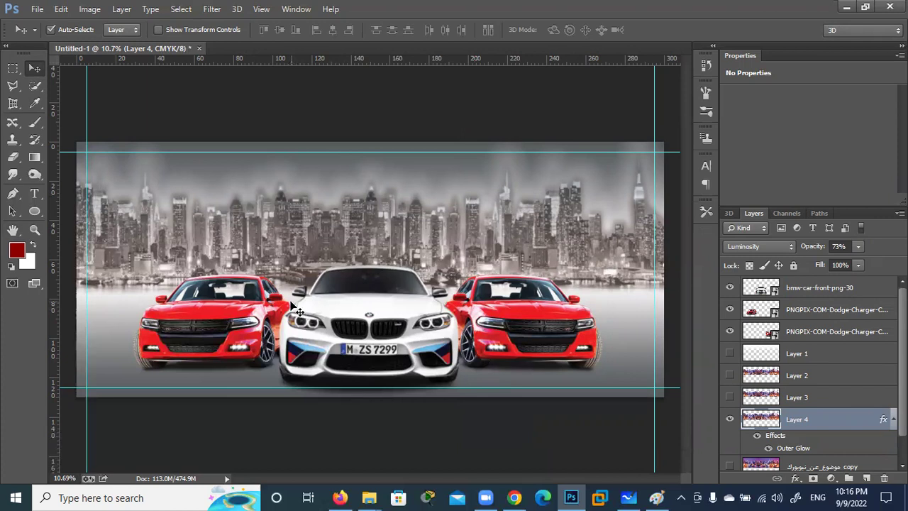
Step: Delete the stray empty Layer 5 and start a fresh text layer above the skyline
click(37, 198)
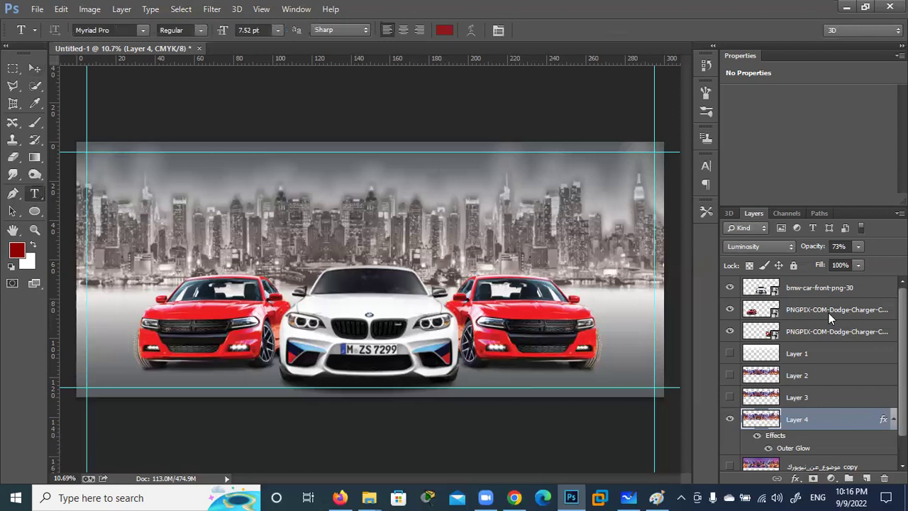
click(367, 208)
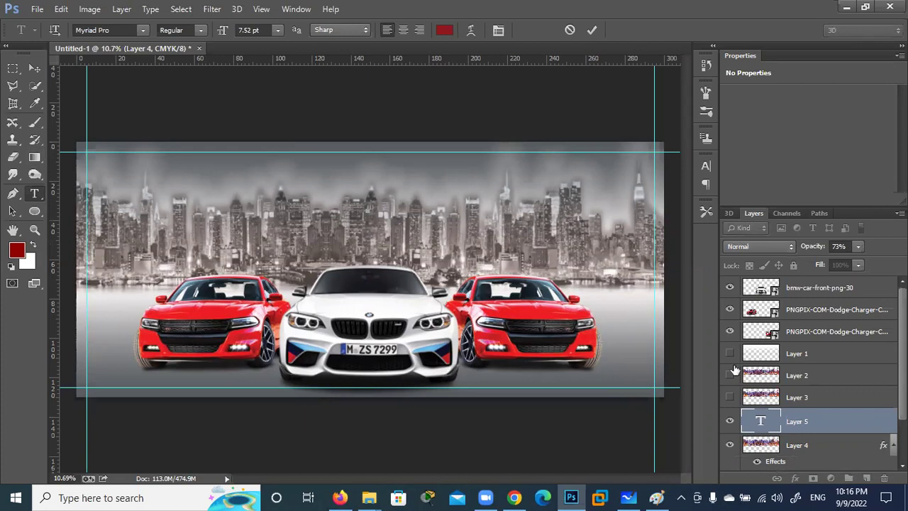
click(870, 429)
click(882, 477)
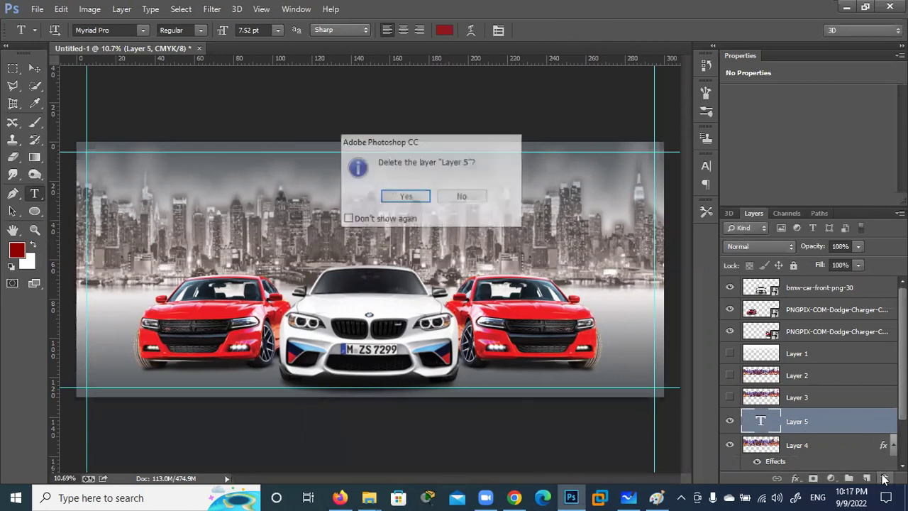
click(404, 194)
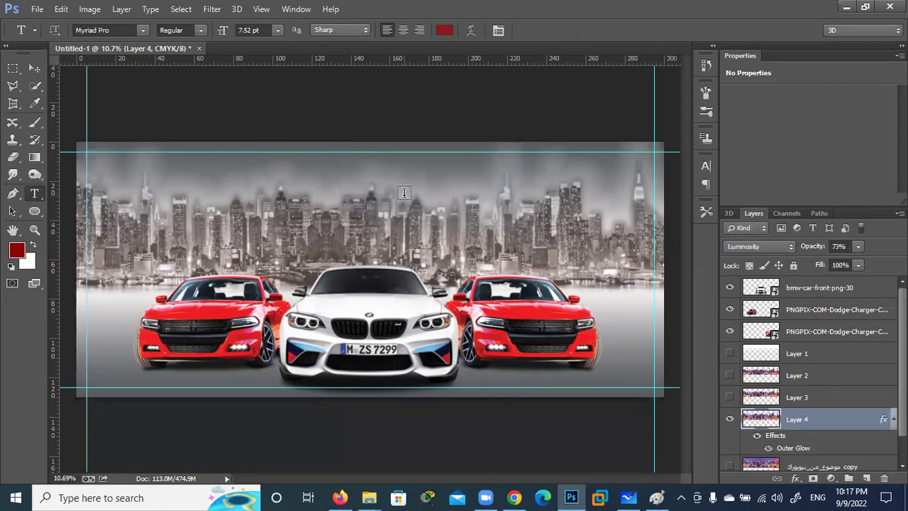
click(267, 224)
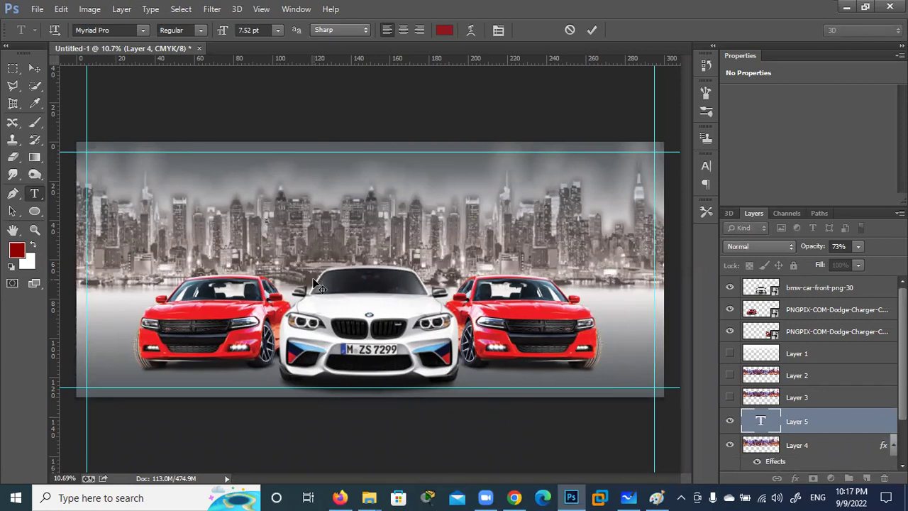
Step: Scale the GHONIM CAR text to about 1182 pt and position it over the skyline above the cars
drag(274, 217, 565, 166)
mouse_move(447, 240)
mouse_down()
mouse_move(394, 269)
mouse_move(401, 283)
mouse_up()
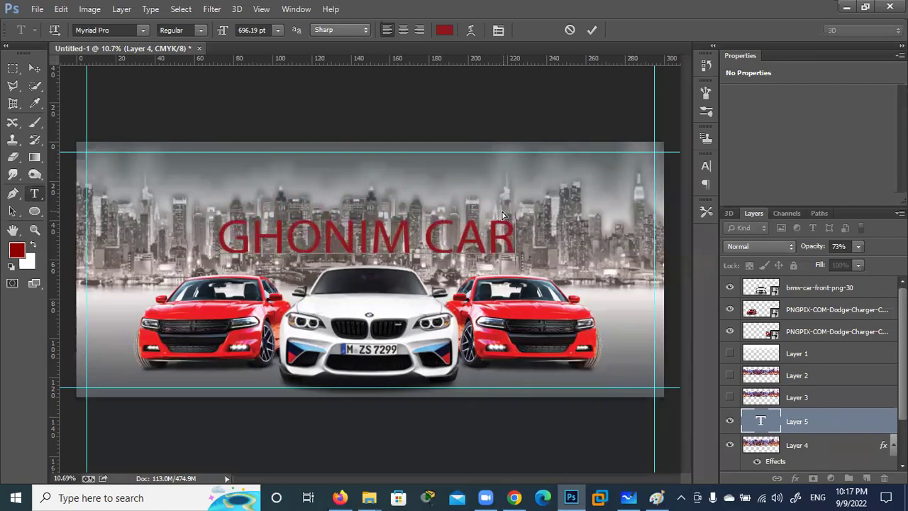
drag(513, 213, 556, 184)
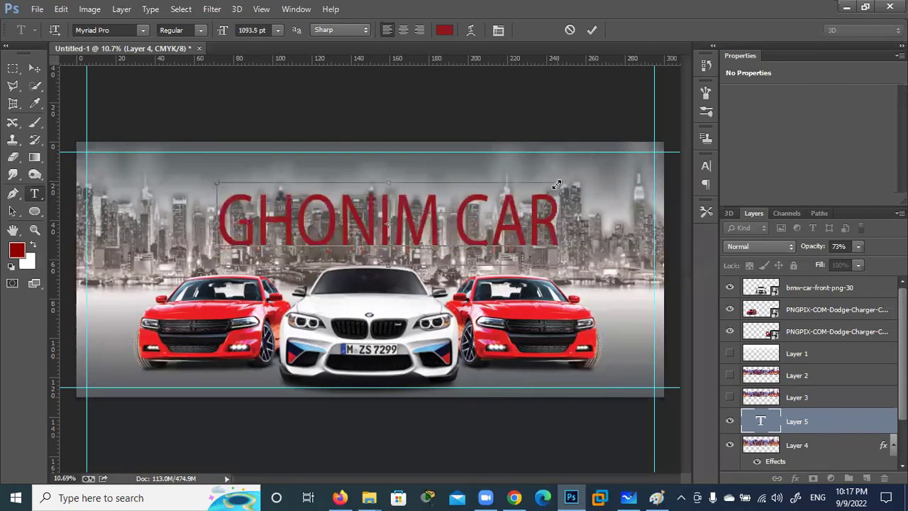
drag(216, 184, 200, 178)
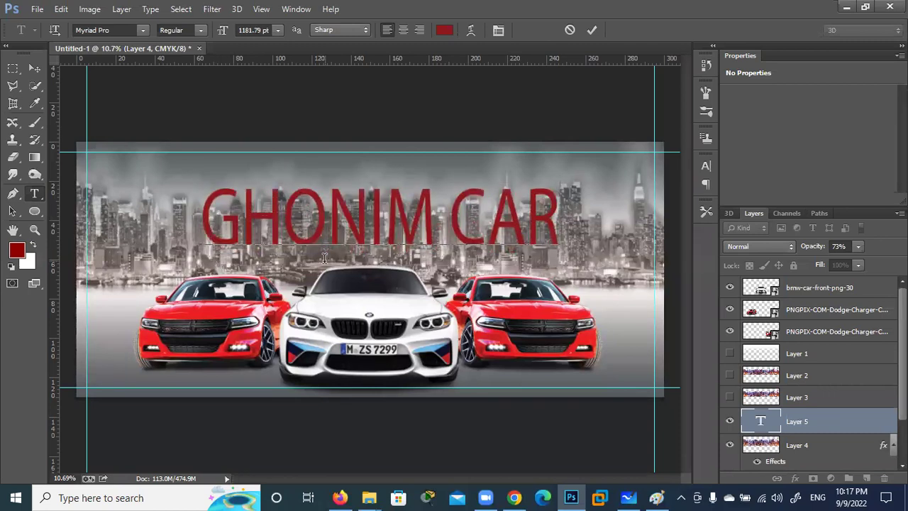
click(591, 30)
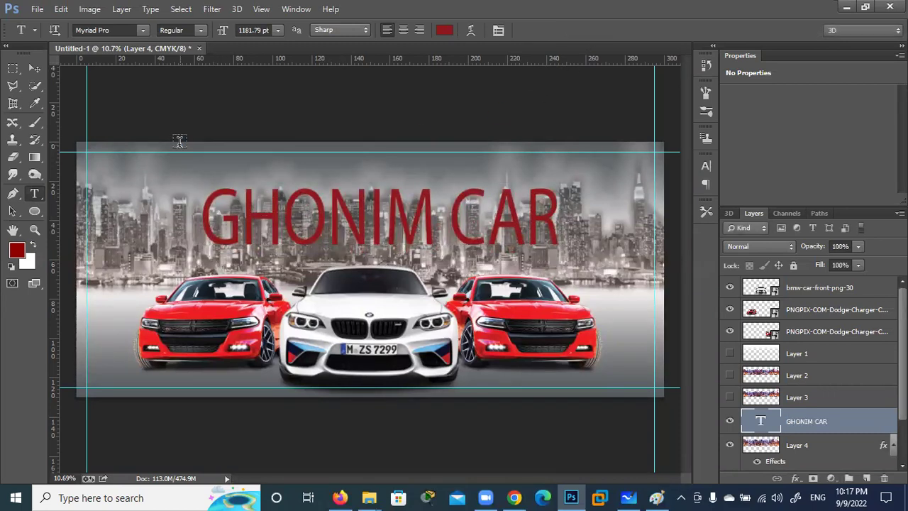
key(v)
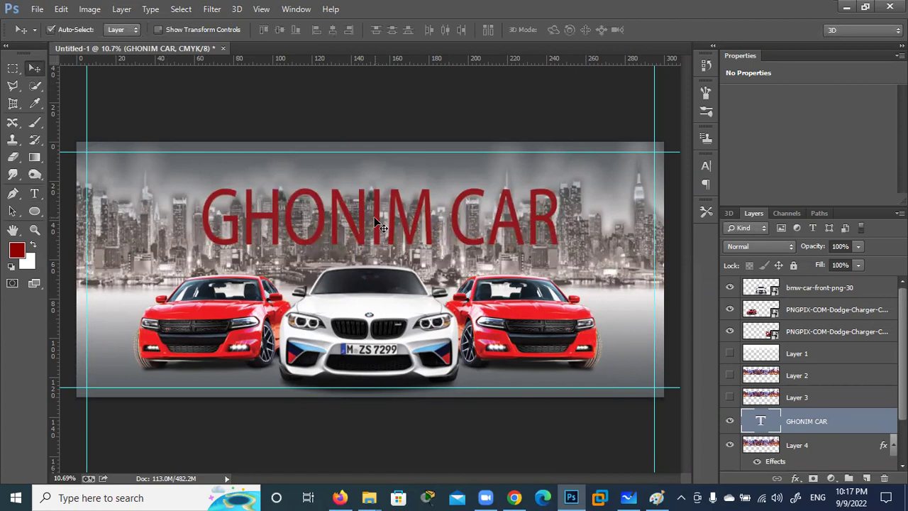
drag(376, 225, 365, 227)
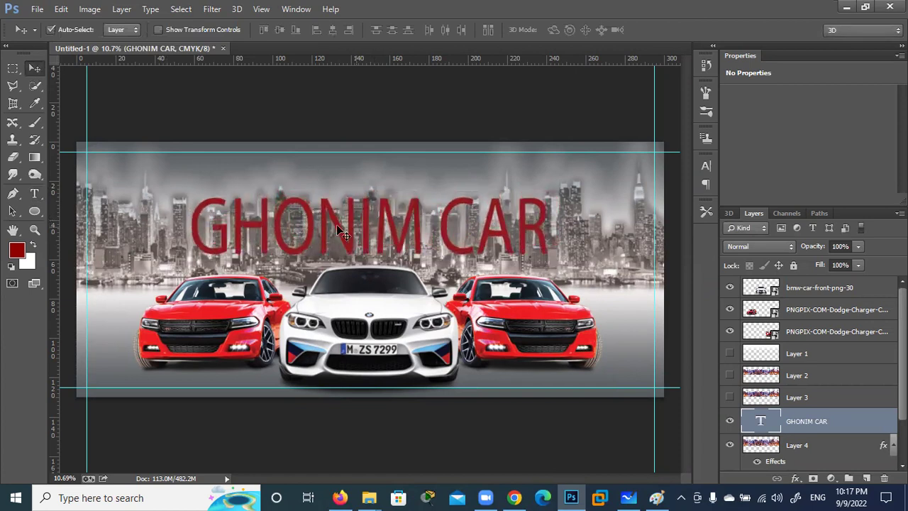
click(34, 193)
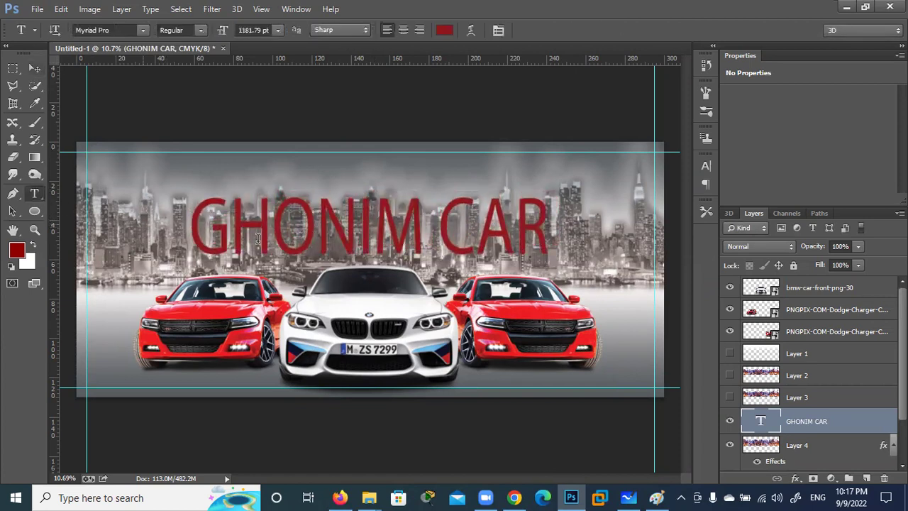
Step: Select the whole GHONIM CAR line and try the Oswald and MS Sans Serif fonts
triple_click(367, 231)
click(143, 30)
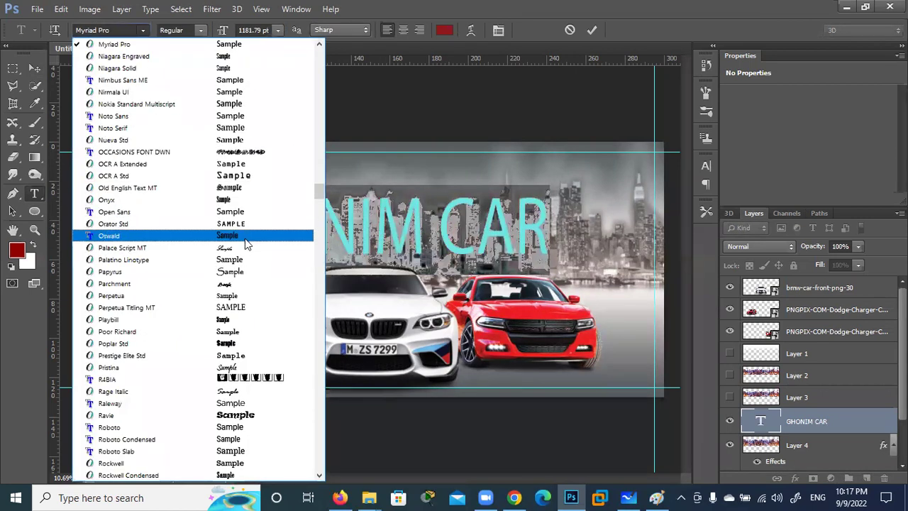
click(246, 242)
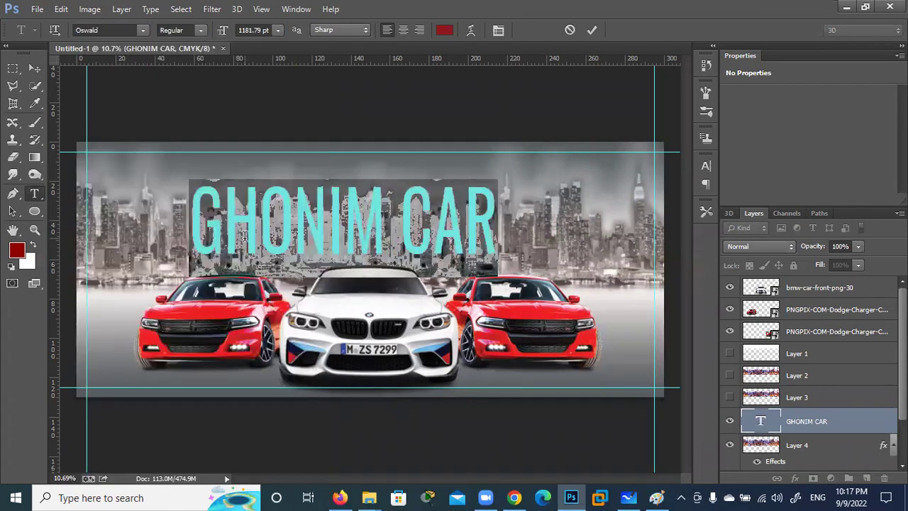
click(143, 29)
scroll(176, 196, up, 3)
scroll(176, 196, up, 1)
scroll(176, 196, up, 1)
scroll(176, 196, up, 3)
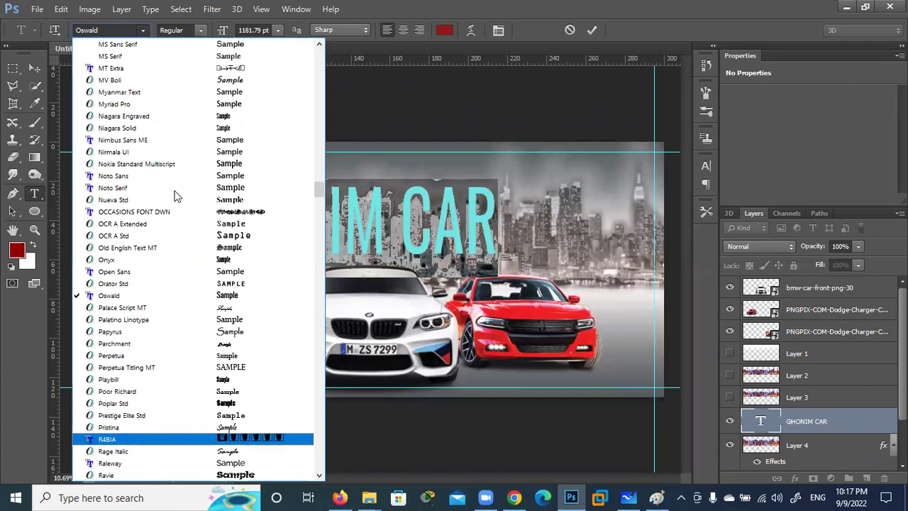
scroll(177, 195, up, 2)
scroll(182, 194, up, 1)
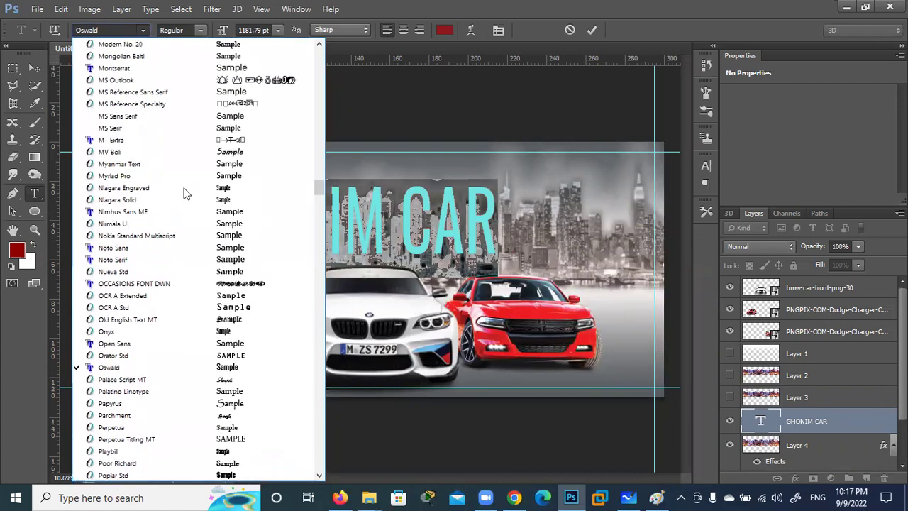
click(222, 119)
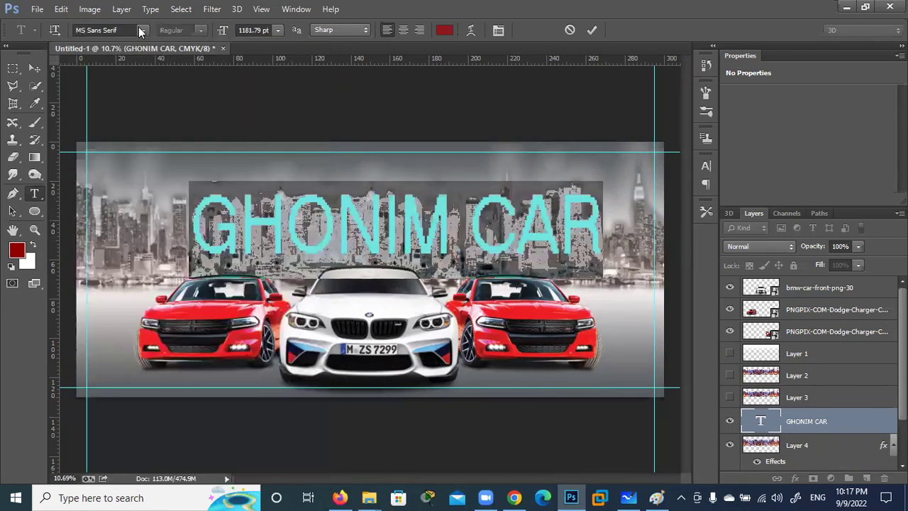
Step: Set the headline font to Impact
click(143, 30)
scroll(157, 202, up, 4)
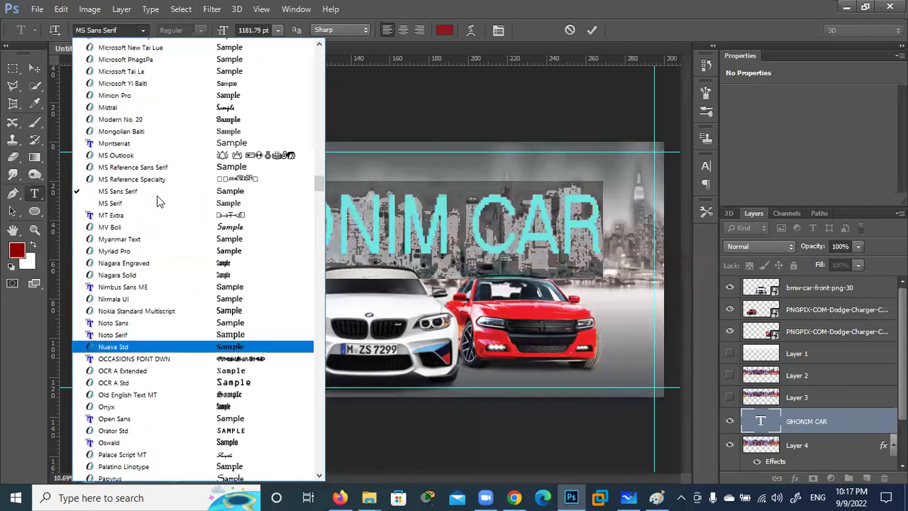
scroll(158, 202, up, 3)
scroll(157, 203, up, 2)
scroll(158, 202, up, 2)
scroll(157, 202, up, 4)
scroll(157, 202, up, 2)
scroll(157, 202, down, 1)
scroll(157, 202, up, 7)
scroll(157, 202, up, 2)
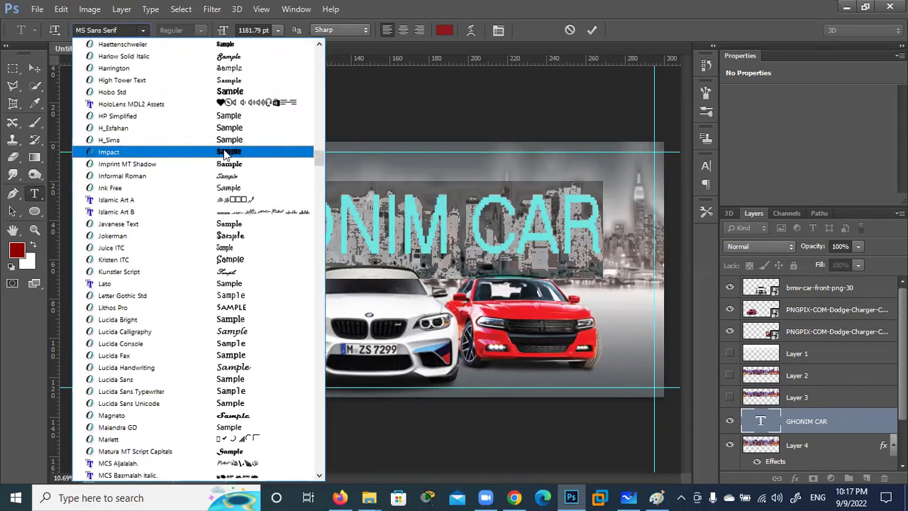
click(223, 152)
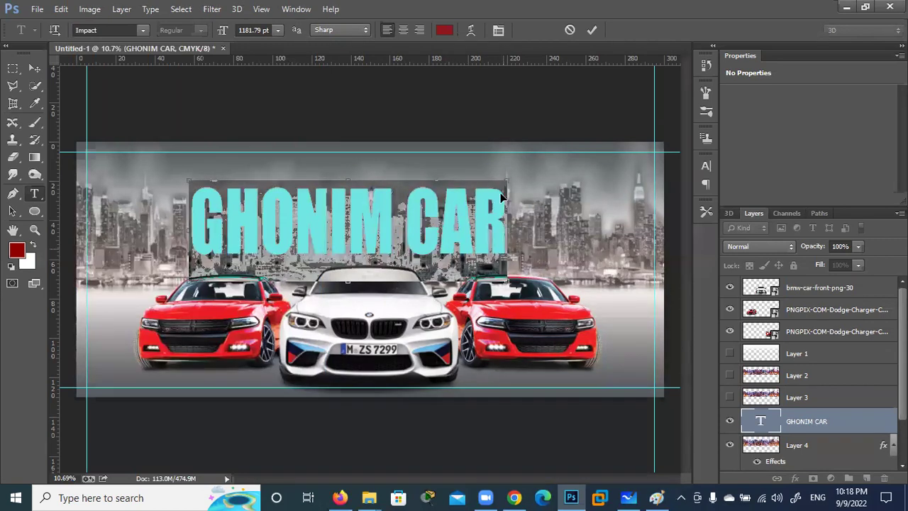
Step: Stretch the headline wider on both sides to span the skyline
drag(506, 182, 573, 183)
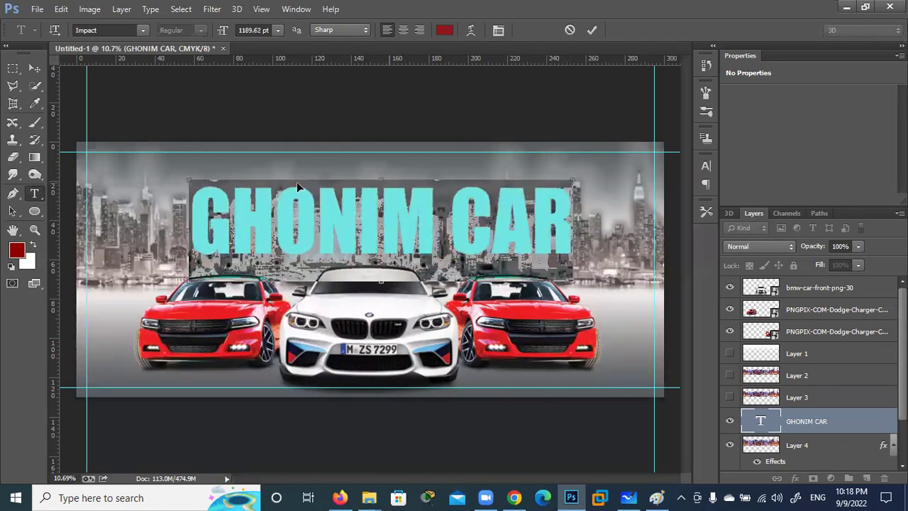
drag(180, 180, 145, 183)
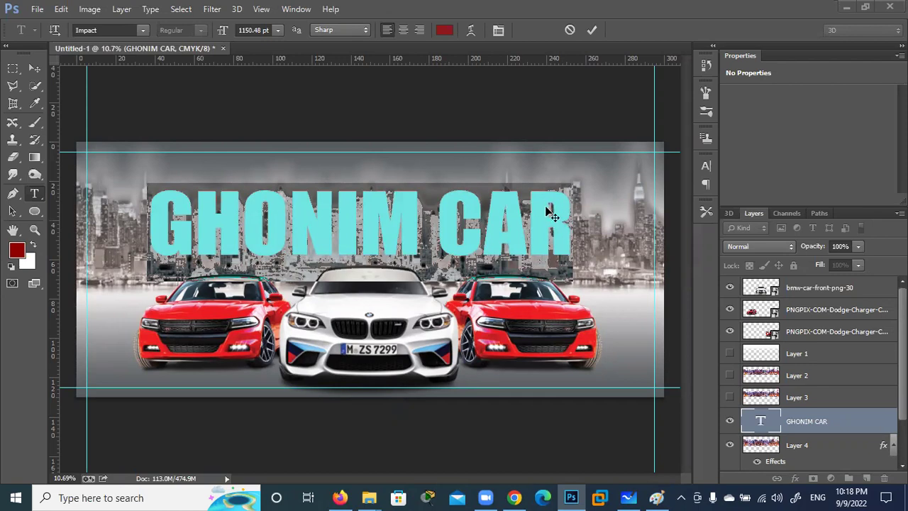
drag(571, 185, 592, 183)
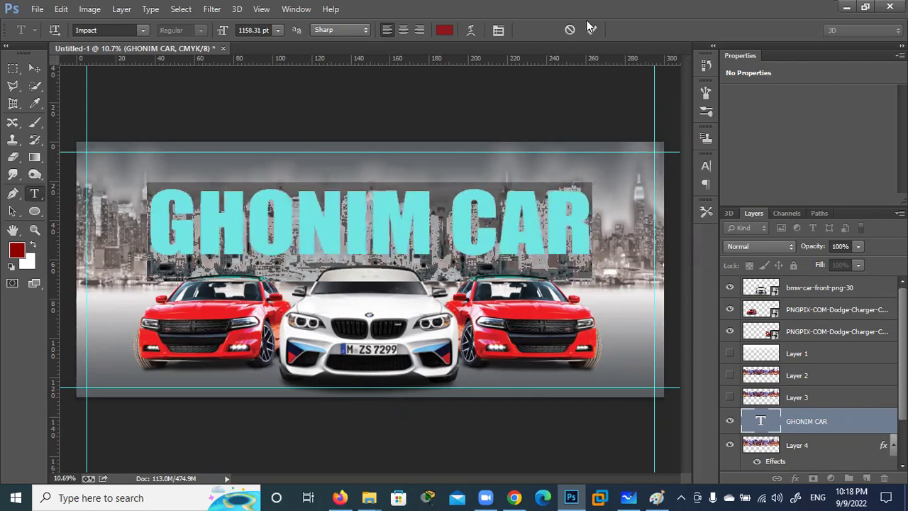
Step: Recolour all of the GHONIM CAR text white (ffffff) and commit the edit
click(591, 30)
click(266, 244)
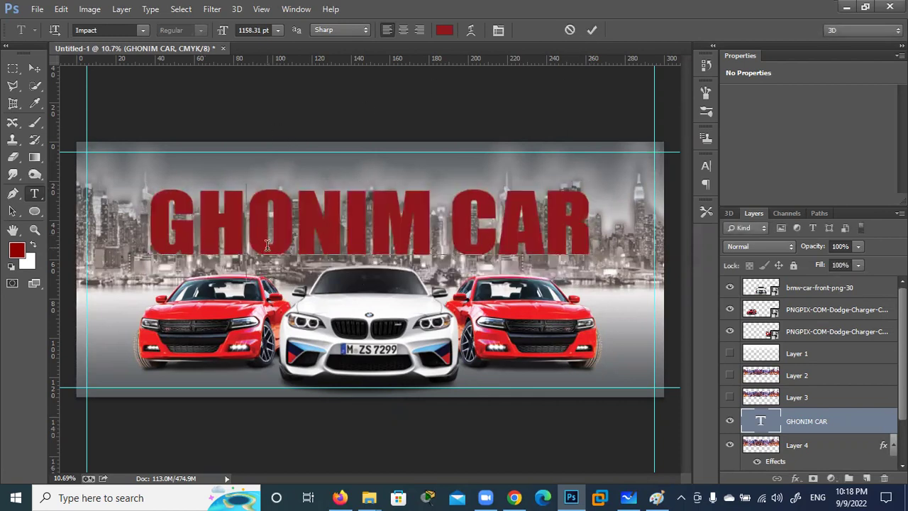
key(ctrl+a)
click(140, 33)
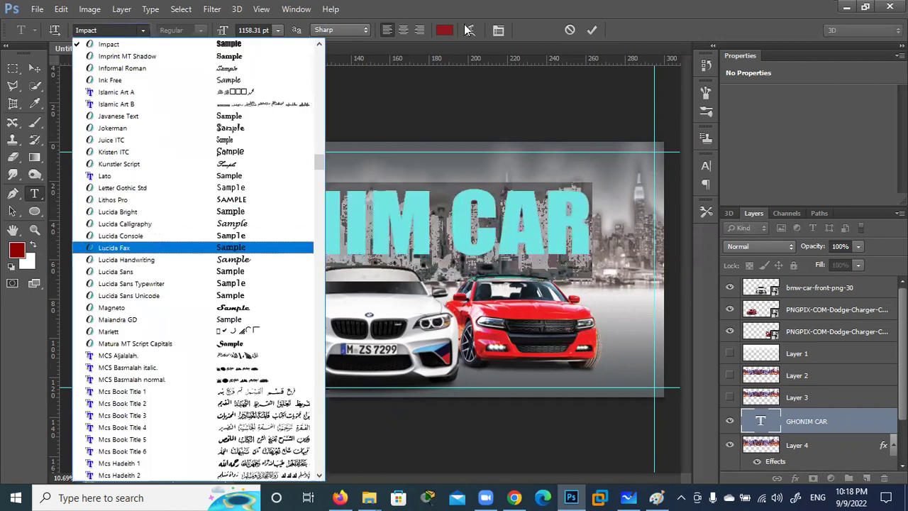
click(444, 29)
click(419, 287)
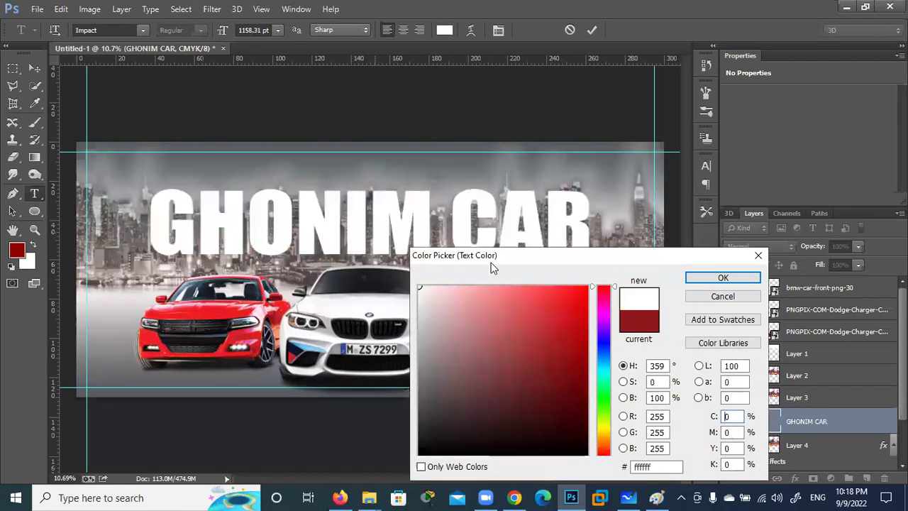
click(691, 277)
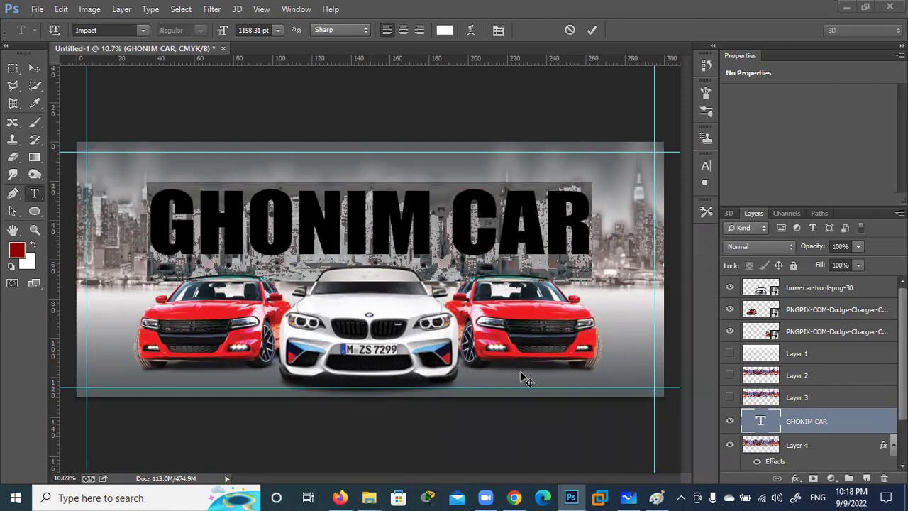
click(593, 30)
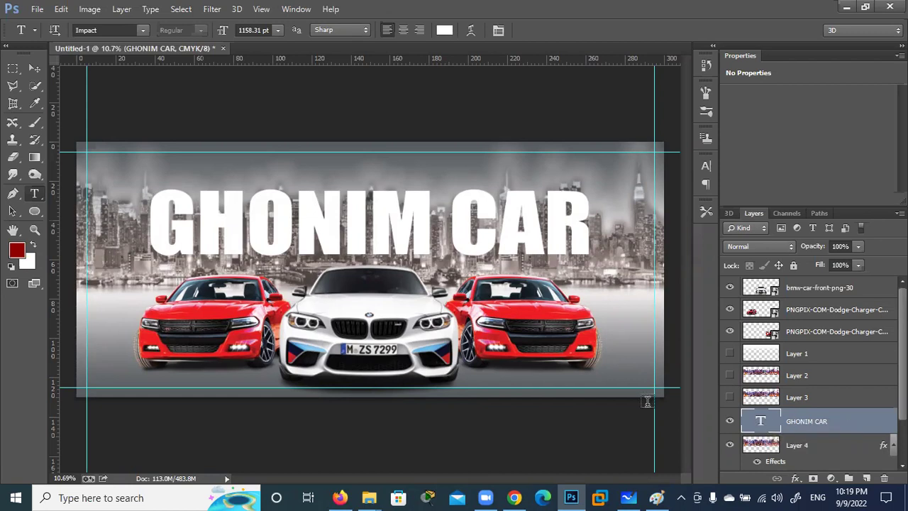
Step: Add a Gradient Overlay to the GHONIM CAR headline, angled vertically at -90°
click(33, 157)
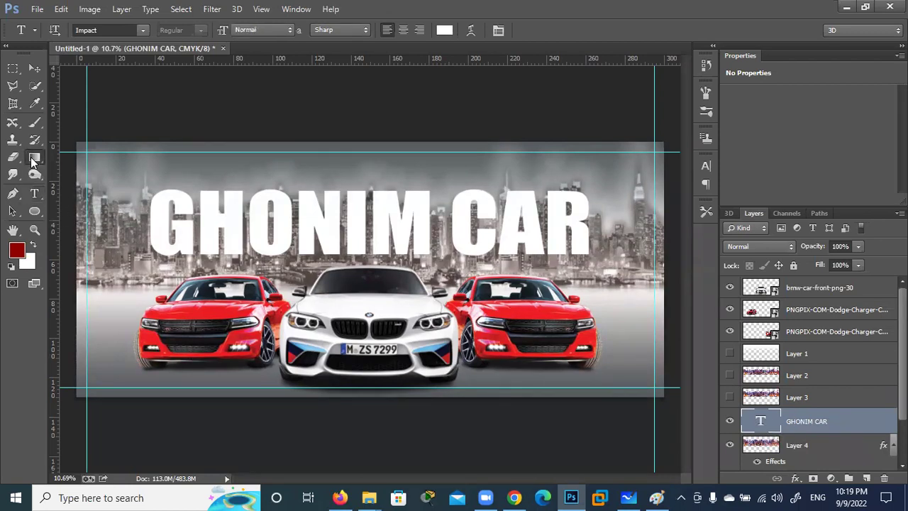
double_click(810, 412)
click(478, 310)
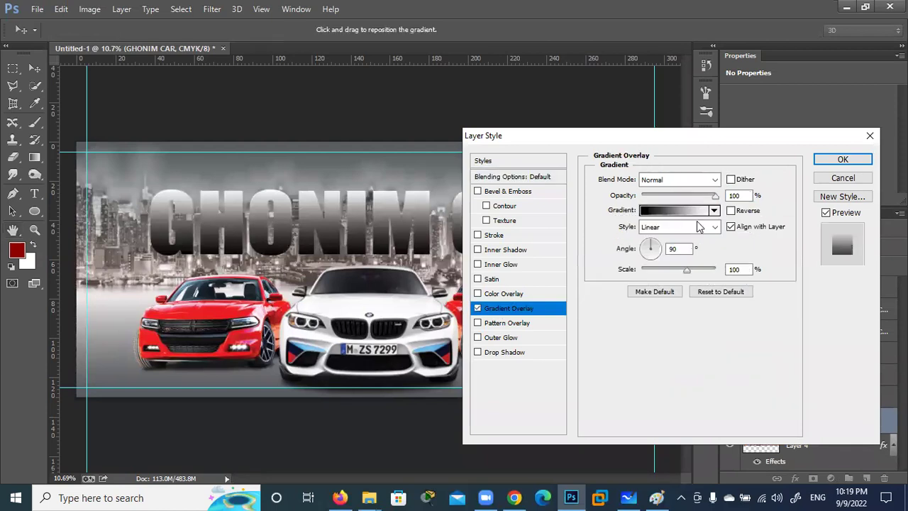
drag(659, 266, 653, 282)
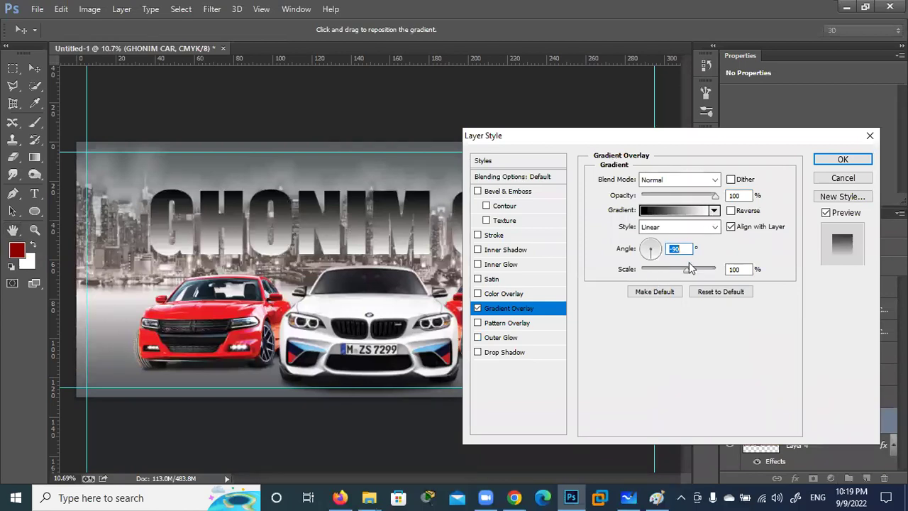
Step: Set the gradient scale to 75, position it over the letters, and apply the style
mouse_move(690, 269)
mouse_down()
mouse_move(659, 271)
mouse_move(690, 270)
mouse_move(674, 270)
mouse_up()
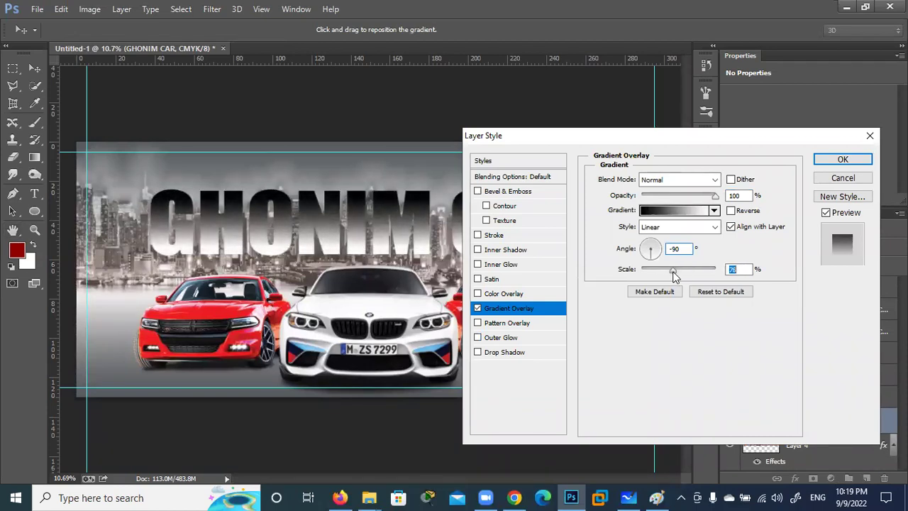
mouse_move(399, 239)
mouse_down()
mouse_move(383, 222)
mouse_move(380, 244)
mouse_move(379, 218)
mouse_move(380, 230)
mouse_up()
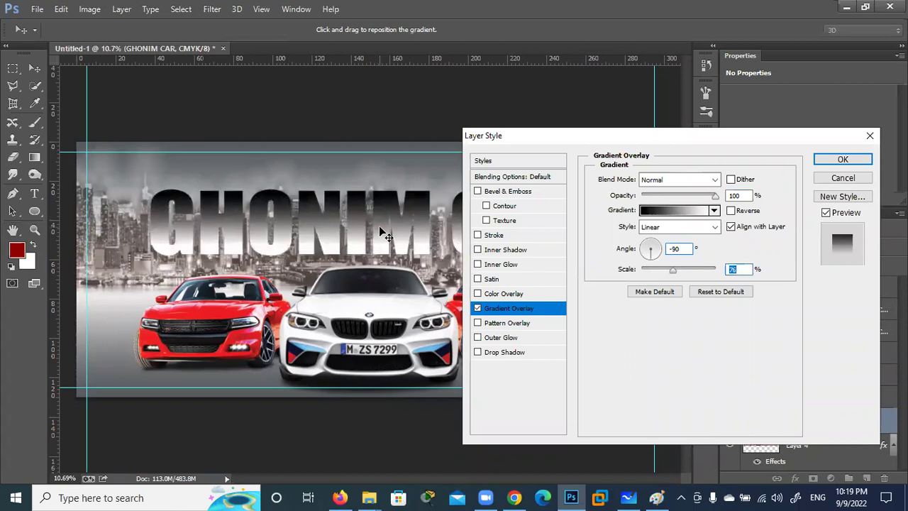
drag(673, 272, 737, 273)
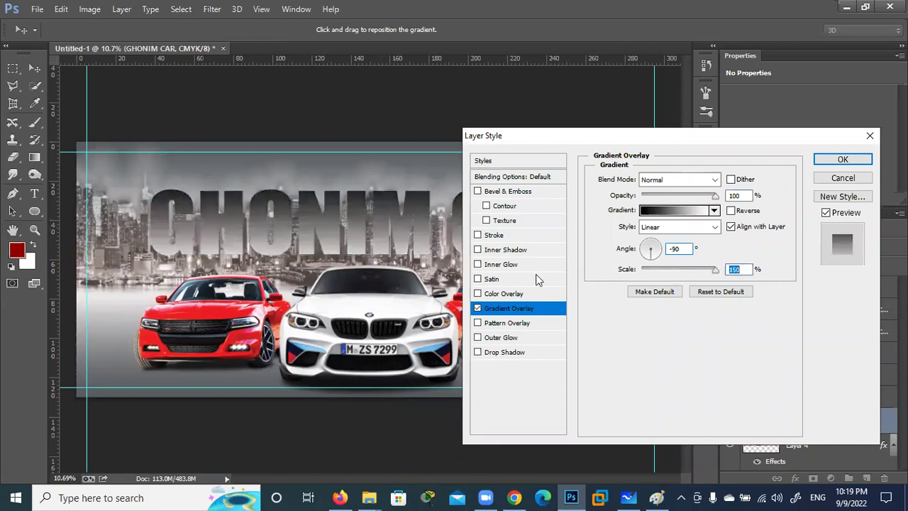
drag(379, 249, 379, 211)
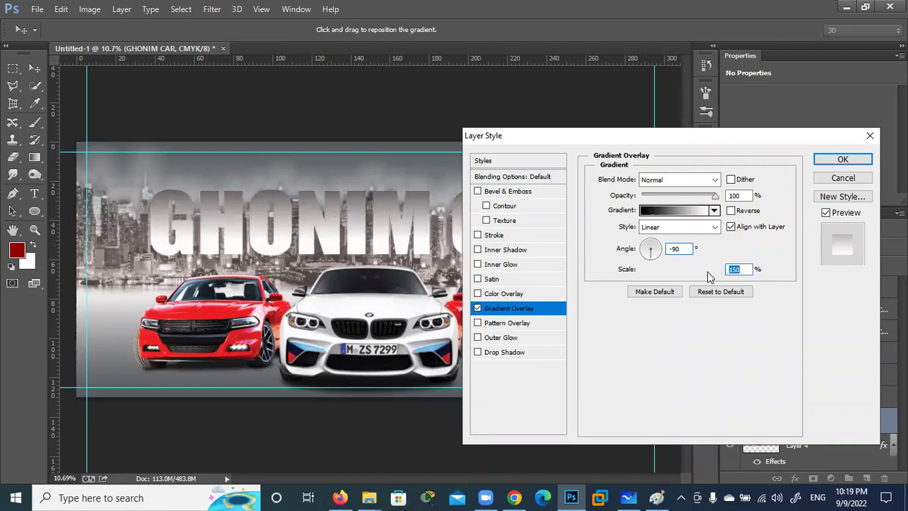
drag(707, 271, 673, 271)
drag(404, 211, 405, 236)
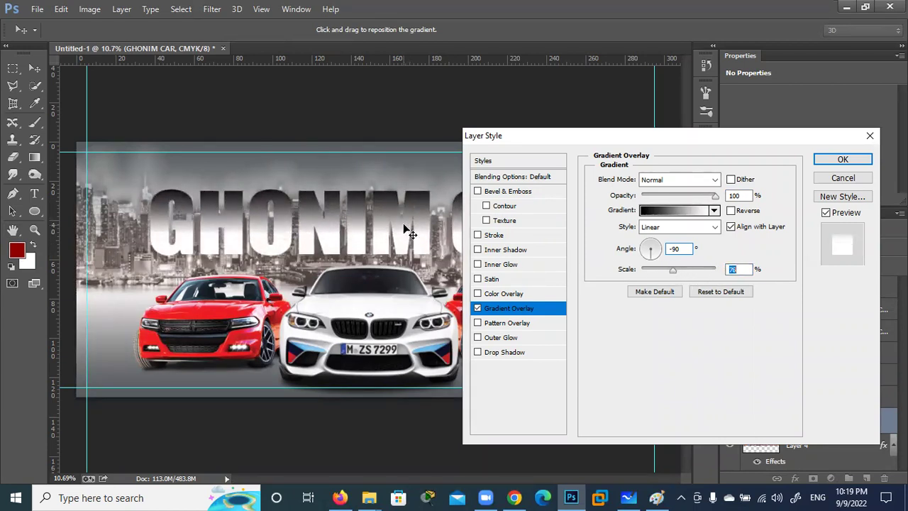
click(844, 159)
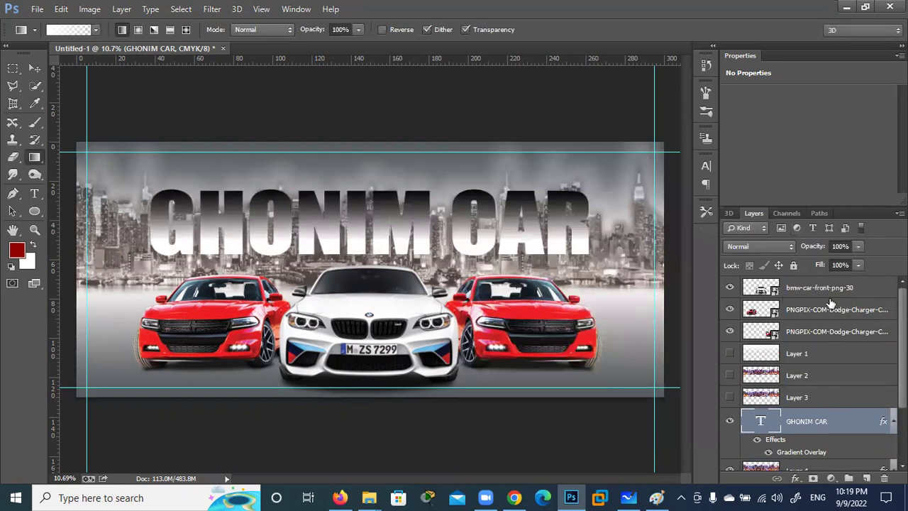
Step: Set the headline layer's Fill to 0% and its blend mode to Linear Light
drag(822, 268, 552, 268)
click(821, 269)
click(775, 246)
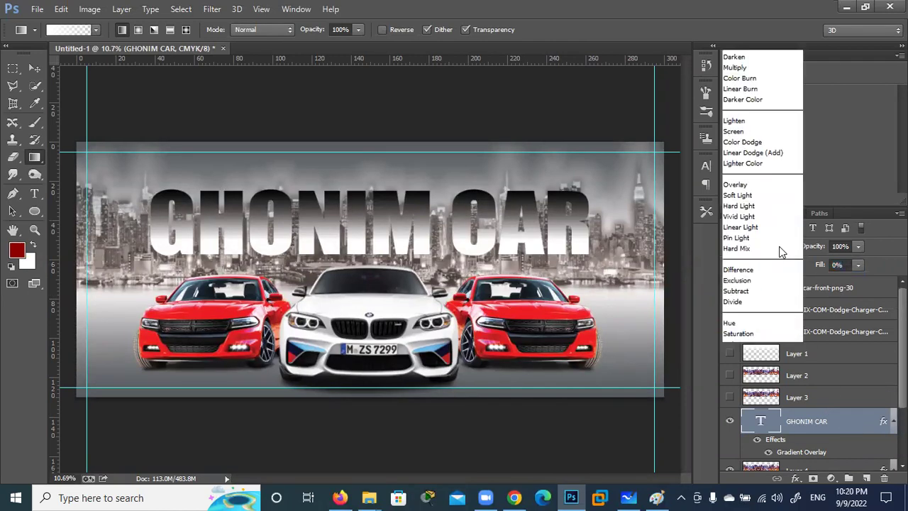
click(751, 209)
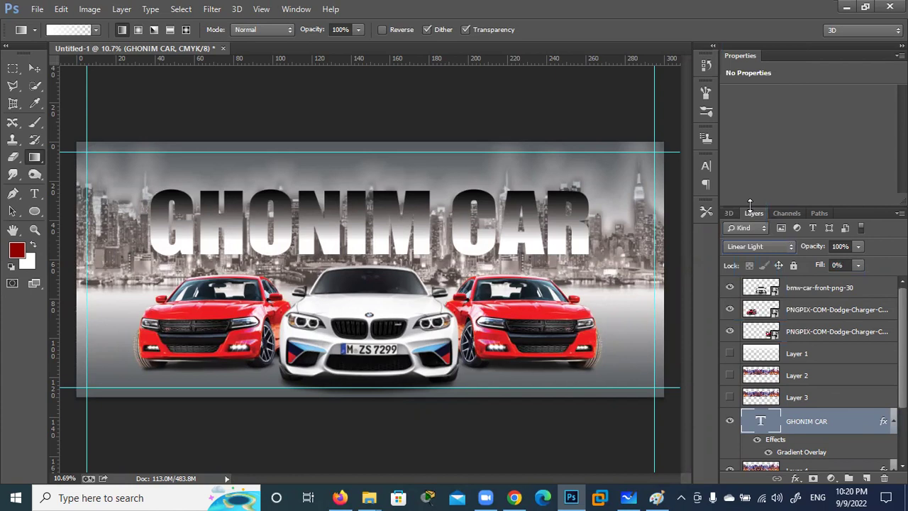
Step: Switch the headline's Gradient Overlay blend mode to Overlay and confirm the style changes
double_click(800, 453)
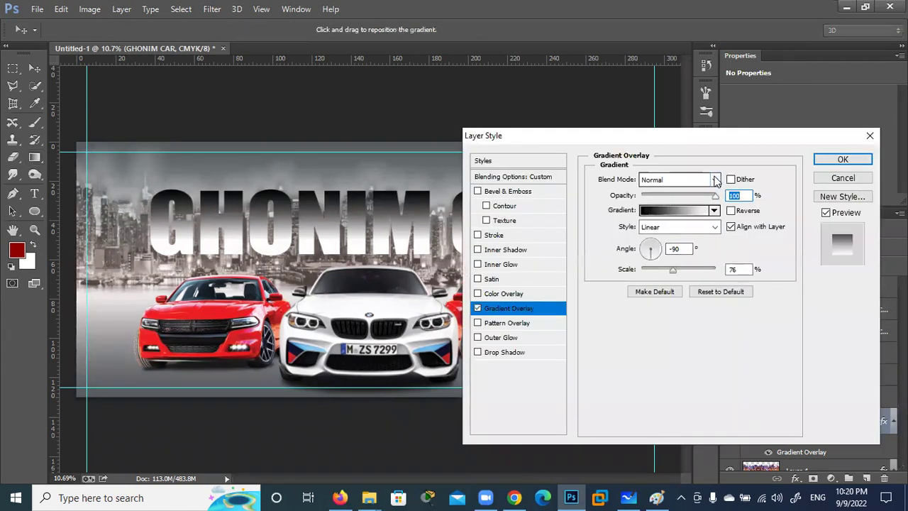
click(715, 179)
click(678, 170)
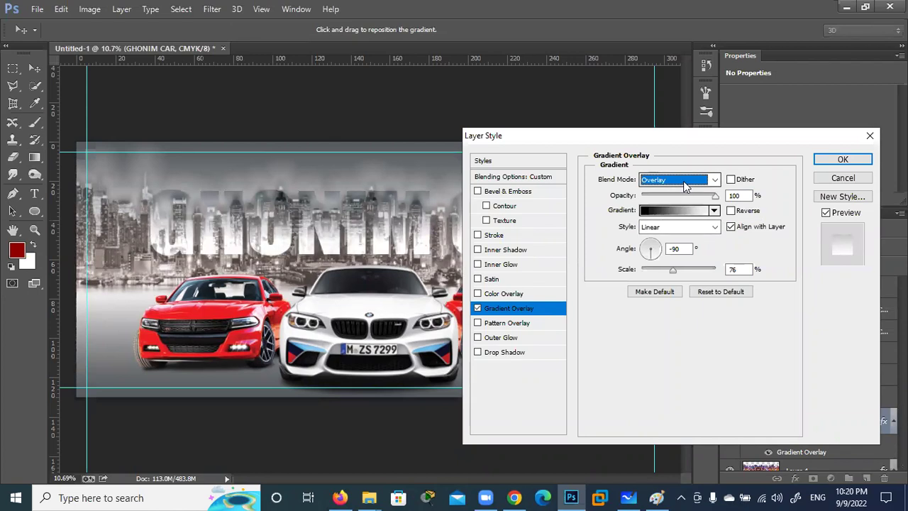
scroll(683, 181, up, 1)
scroll(683, 180, down, 1)
scroll(683, 180, down, 1)
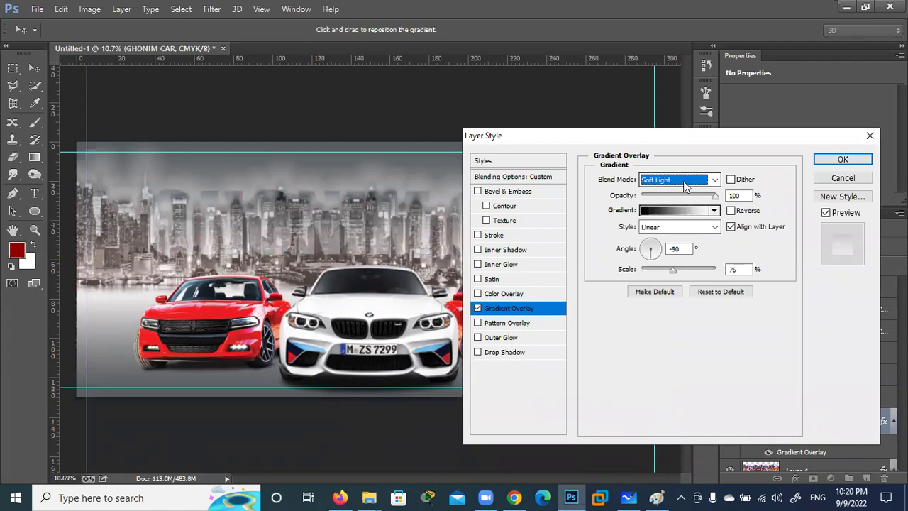
scroll(683, 181, down, 1)
scroll(683, 181, down, 1)
scroll(683, 181, down, 1)
scroll(683, 181, down, 1)
scroll(683, 181, down, 1)
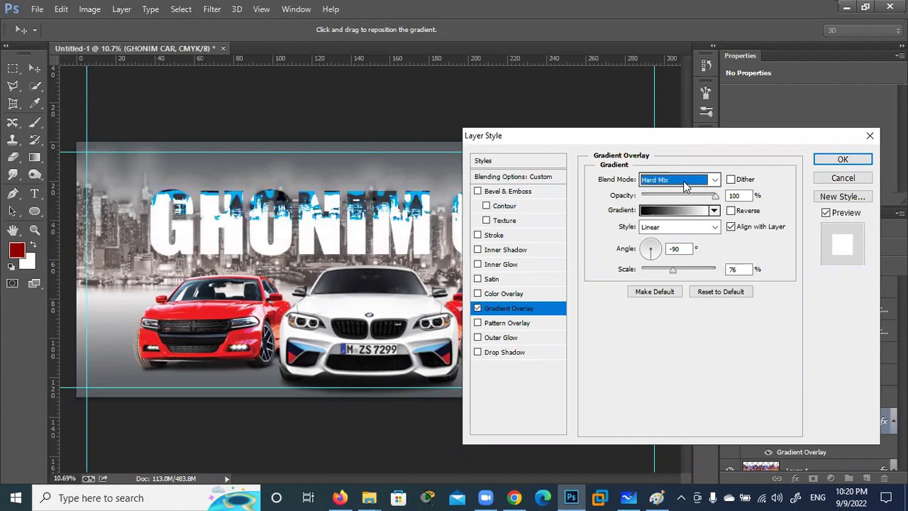
scroll(683, 180, down, 1)
scroll(683, 181, down, 1)
scroll(683, 181, down, 1)
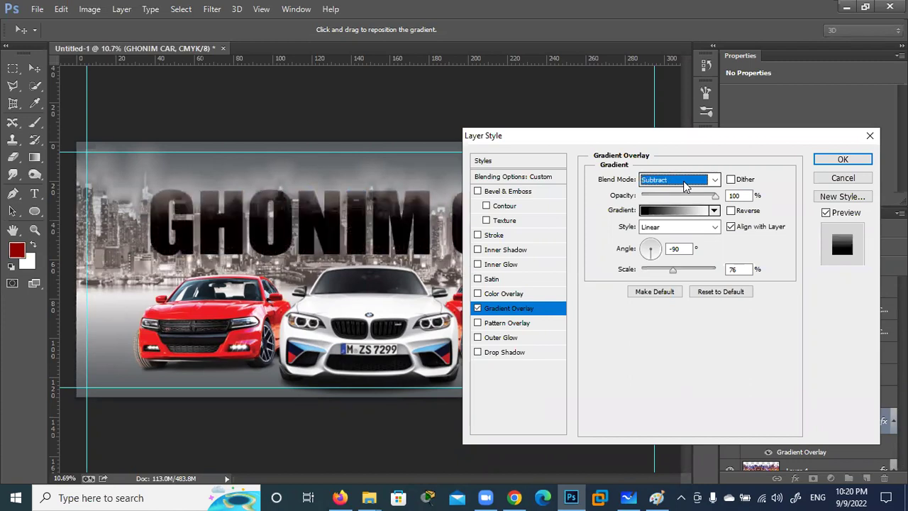
scroll(683, 181, down, 1)
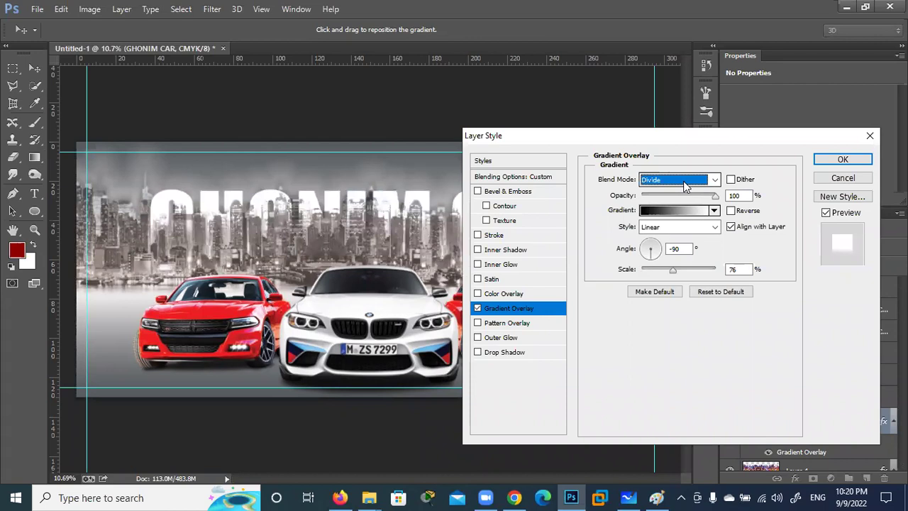
click(842, 159)
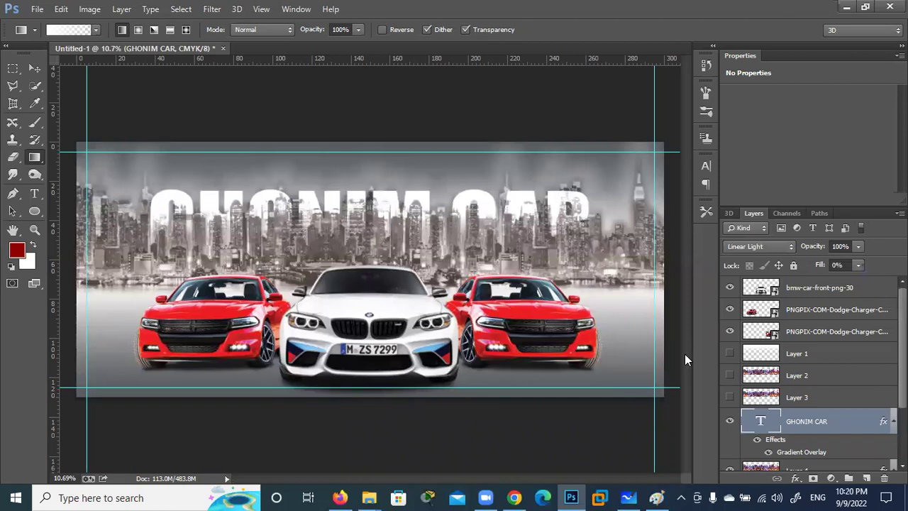
Step: Add a Stroke effect to the GHONIM CAR headline layer
double_click(845, 421)
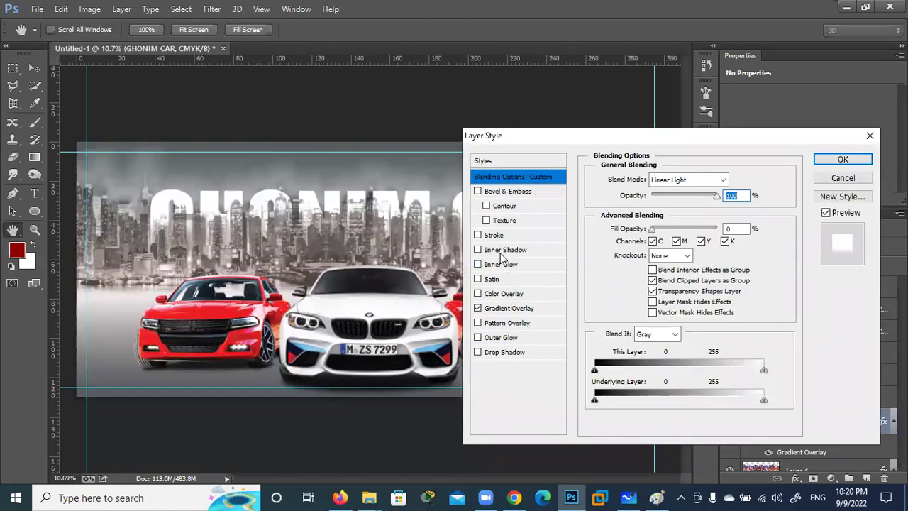
click(478, 237)
click(499, 236)
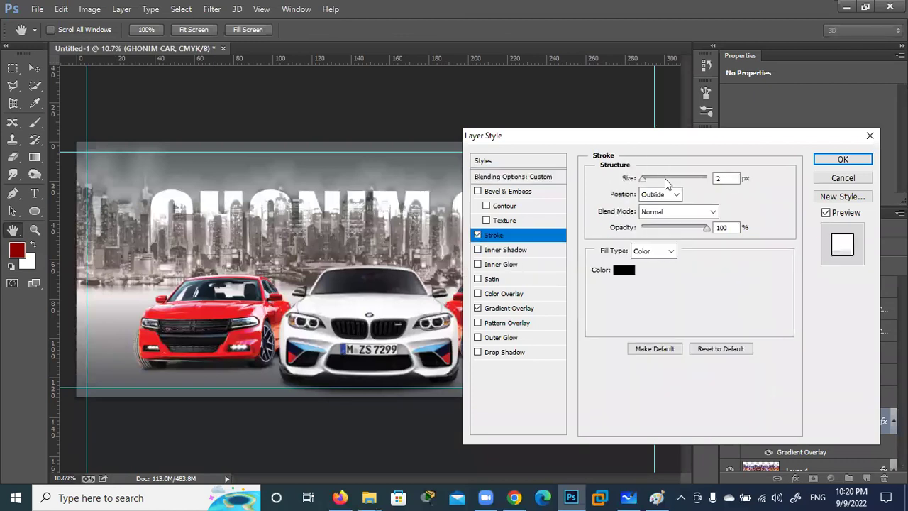
drag(642, 179, 655, 181)
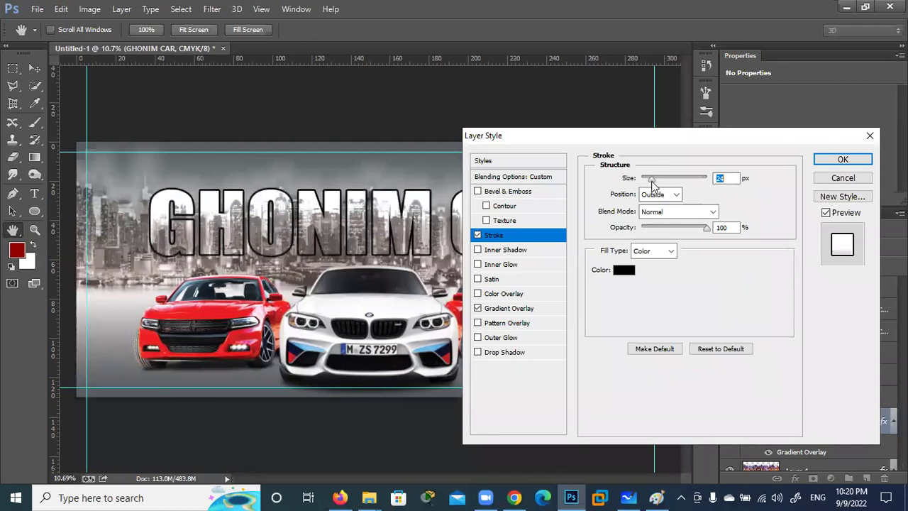
Step: Set the headline's stroke colour to pure black
click(624, 269)
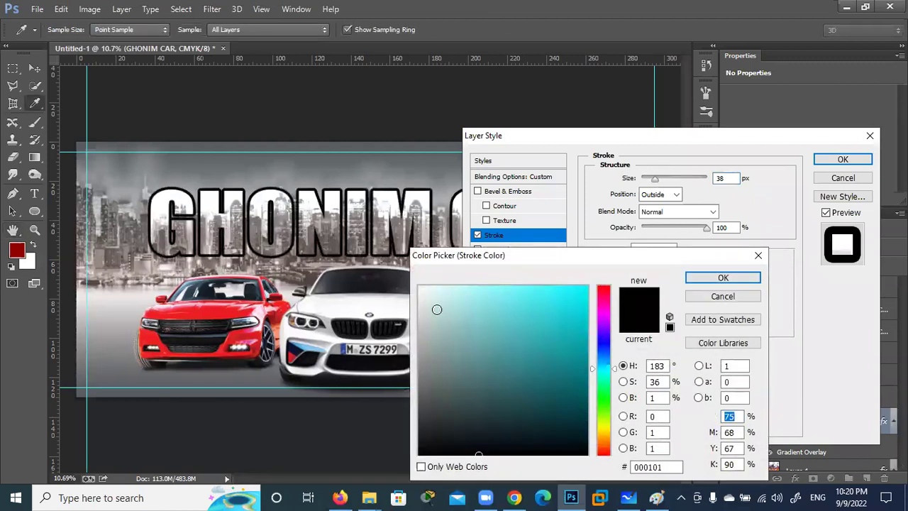
click(402, 252)
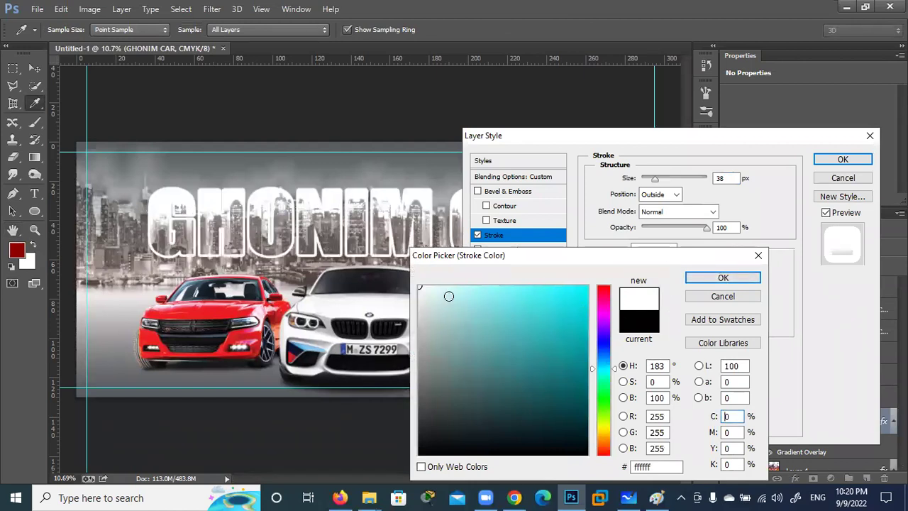
mouse_move(430, 373)
mouse_down()
mouse_move(419, 402)
mouse_move(456, 324)
mouse_move(419, 286)
mouse_up()
click(419, 454)
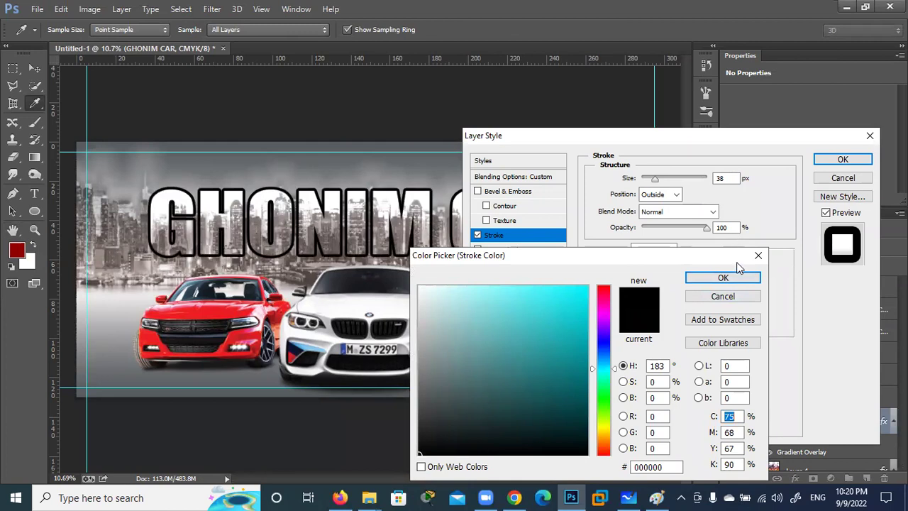
click(722, 277)
Step: Adjust the stroke size to about 21 px
drag(654, 178, 653, 183)
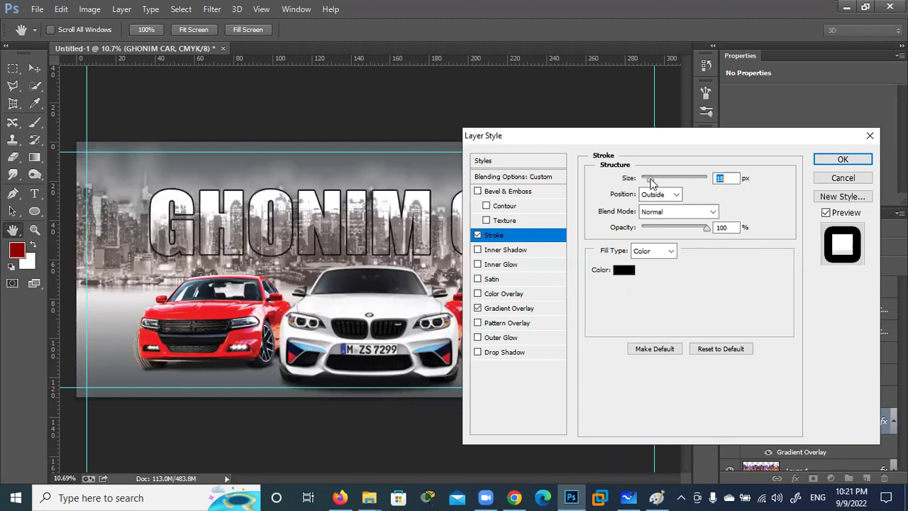
drag(651, 182, 653, 183)
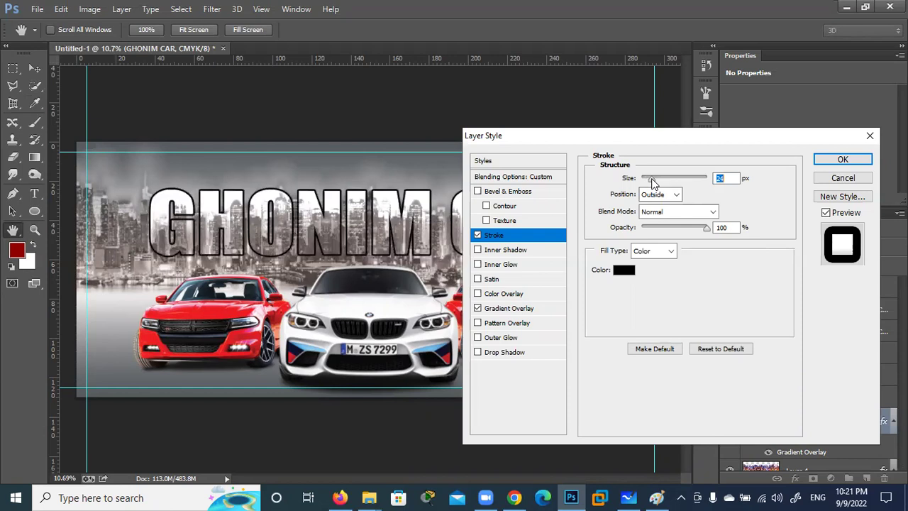
drag(654, 182, 651, 182)
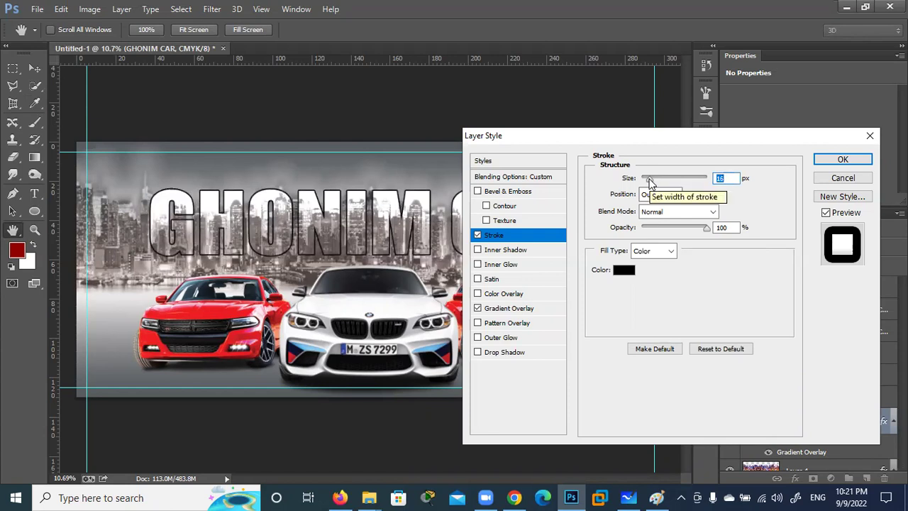
drag(651, 182, 653, 182)
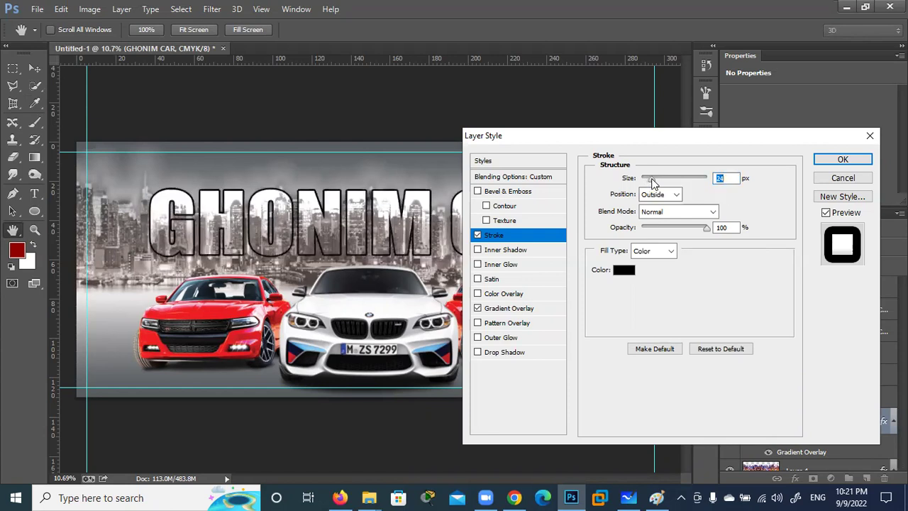
click(843, 159)
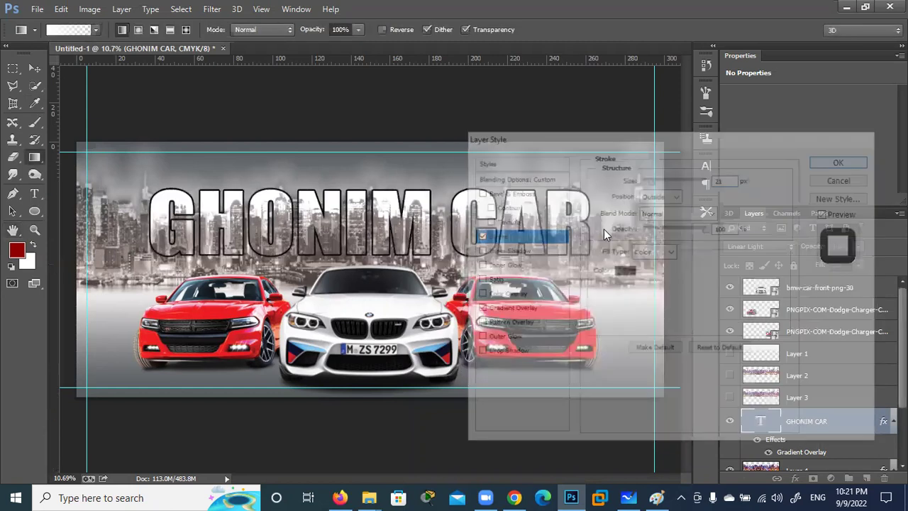
scroll(479, 256, up, 2)
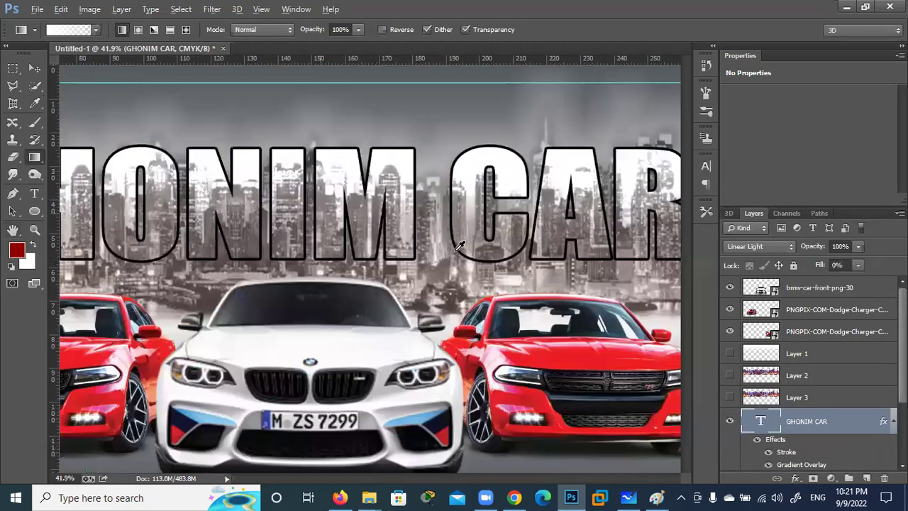
scroll(460, 245, up, 3)
scroll(460, 245, down, 2)
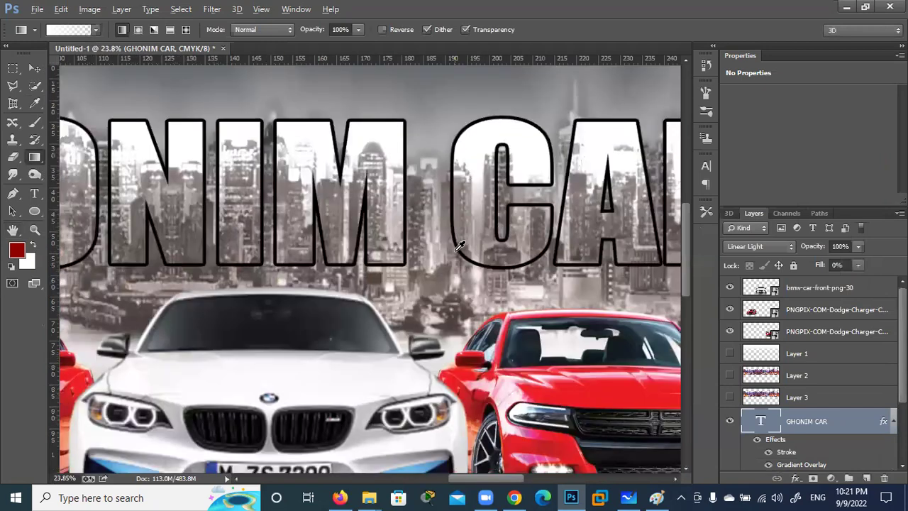
scroll(459, 245, down, 1)
scroll(459, 245, down, 1)
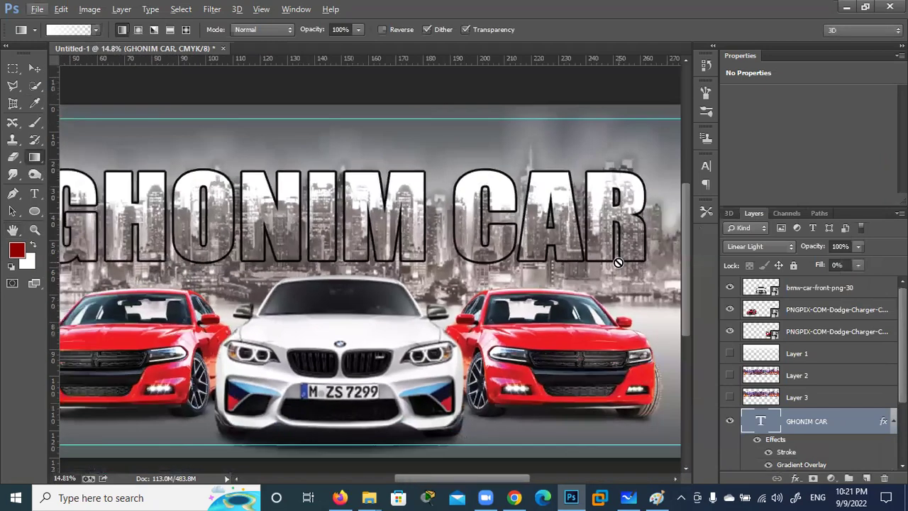
scroll(652, 261, down, 1)
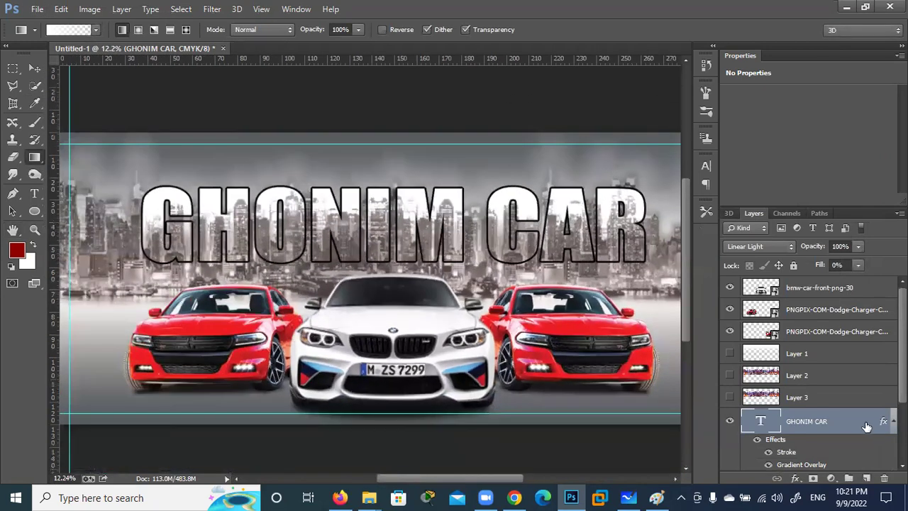
click(892, 421)
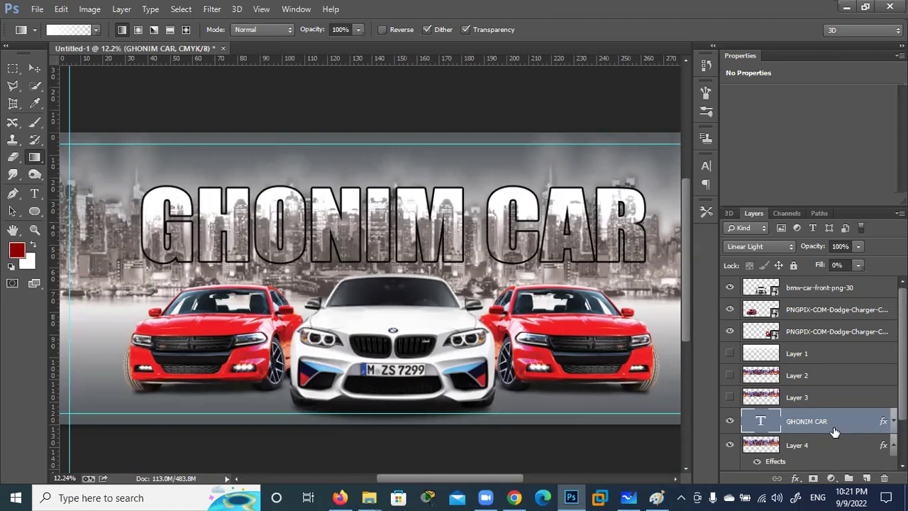
Step: Hide the guides and duplicate the GHONIM CAR text layer
key(ctrl+semicolon)
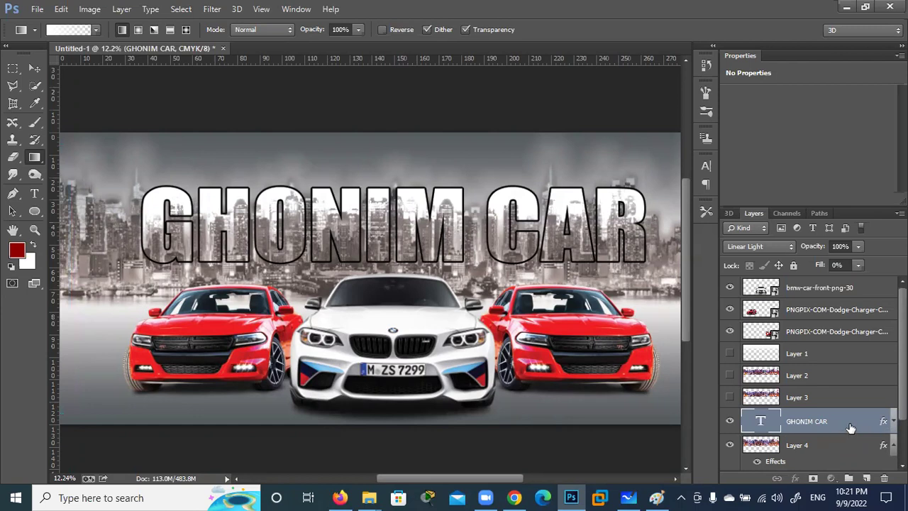
key(ctrl+j)
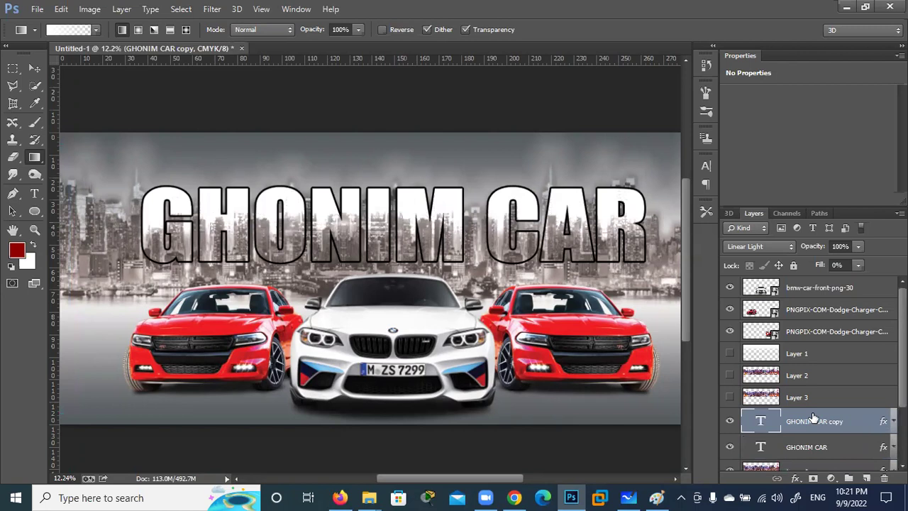
scroll(816, 419, down, 2)
scroll(819, 397, down, 1)
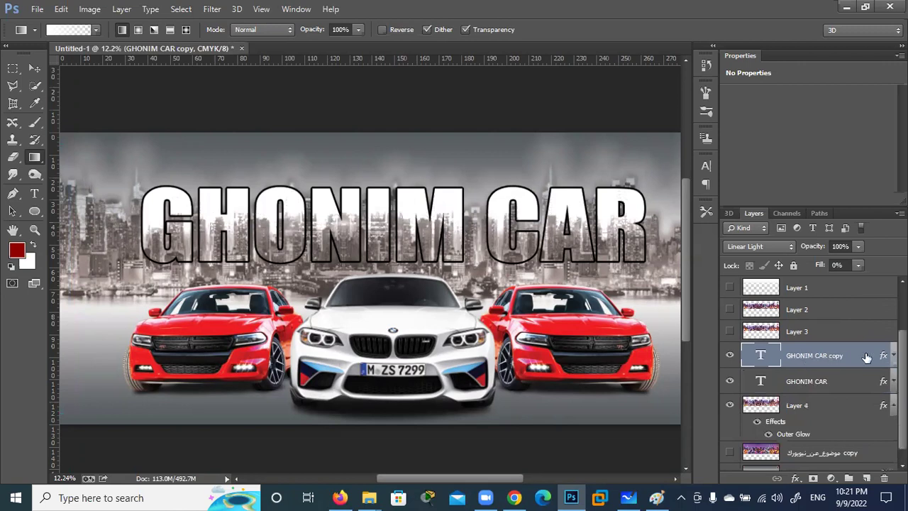
Step: Turn off the copy's Stroke effect and hide the original outlined GHONIM CAR layer
click(893, 355)
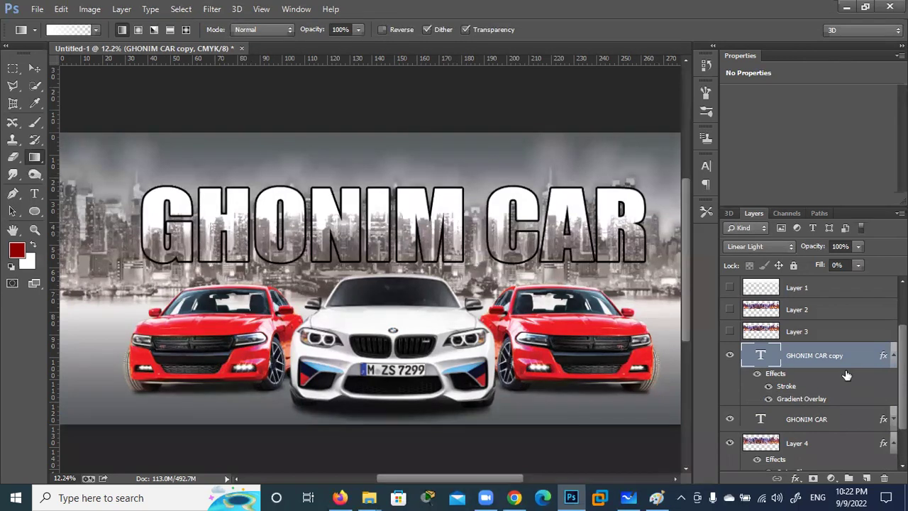
click(893, 356)
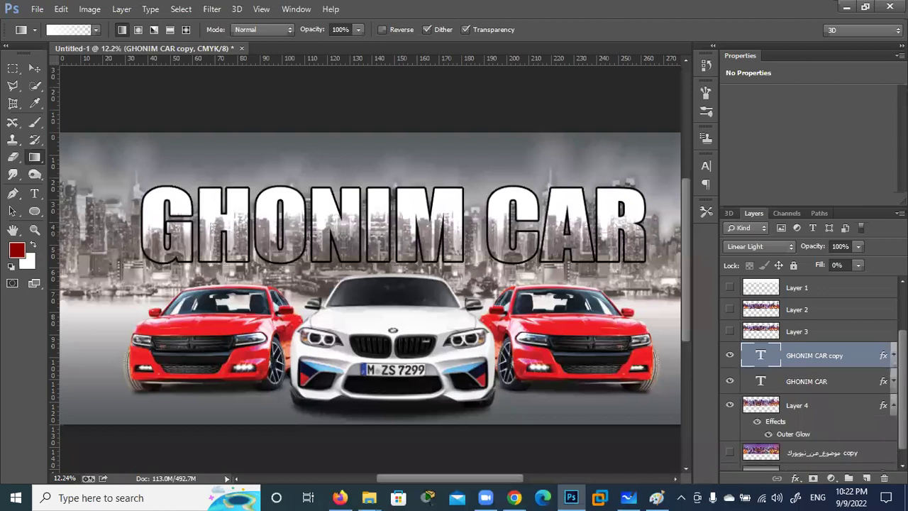
click(893, 356)
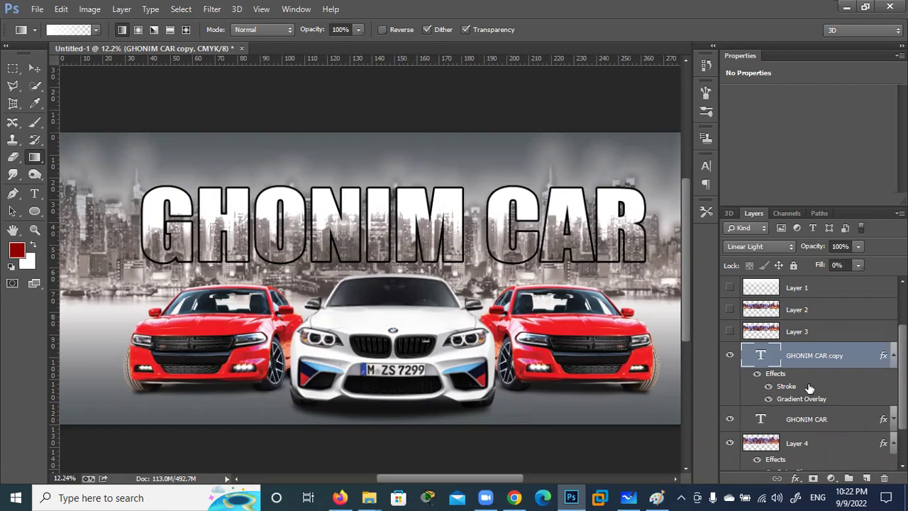
click(768, 387)
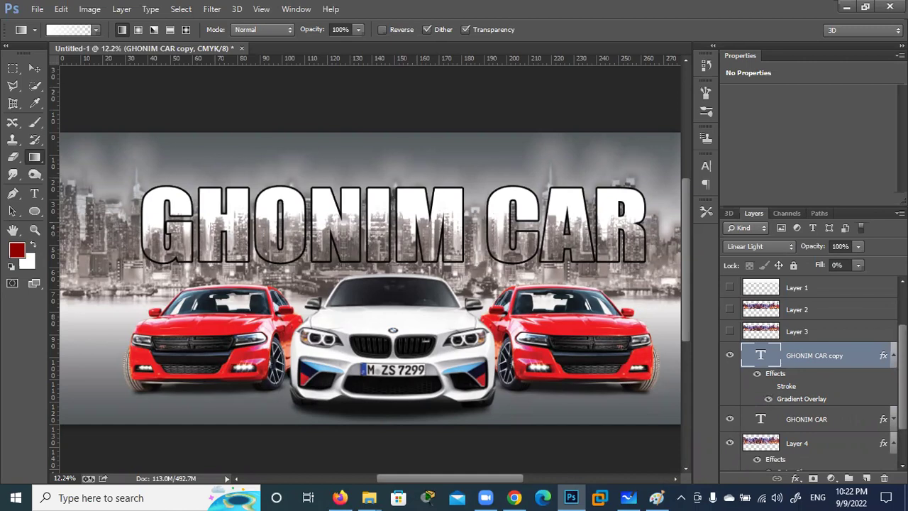
click(893, 356)
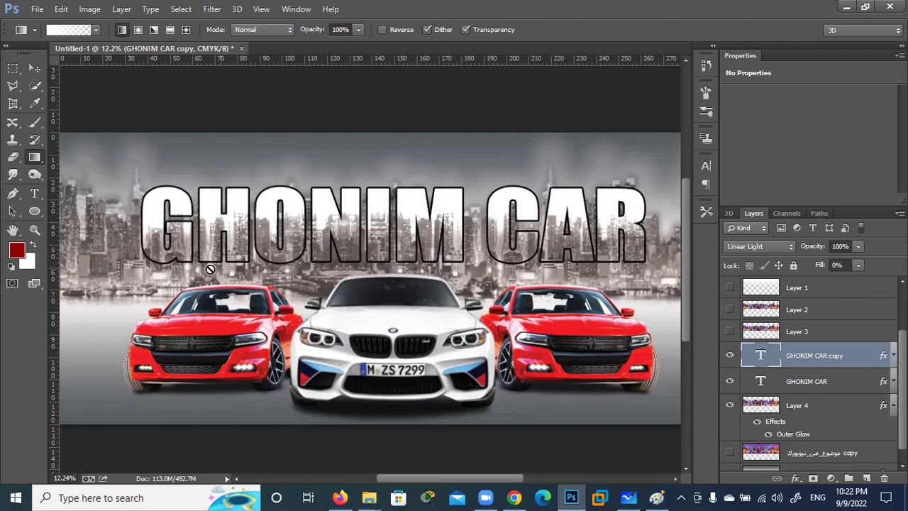
click(730, 355)
click(729, 355)
click(730, 382)
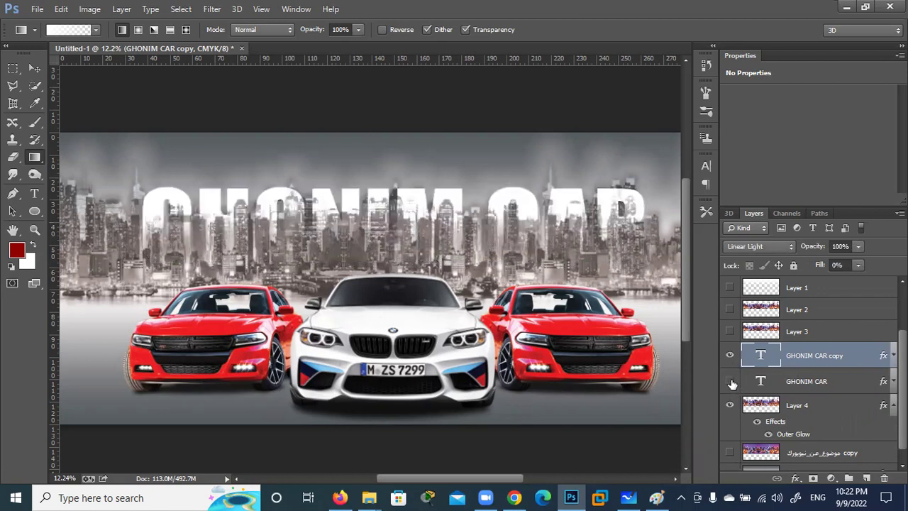